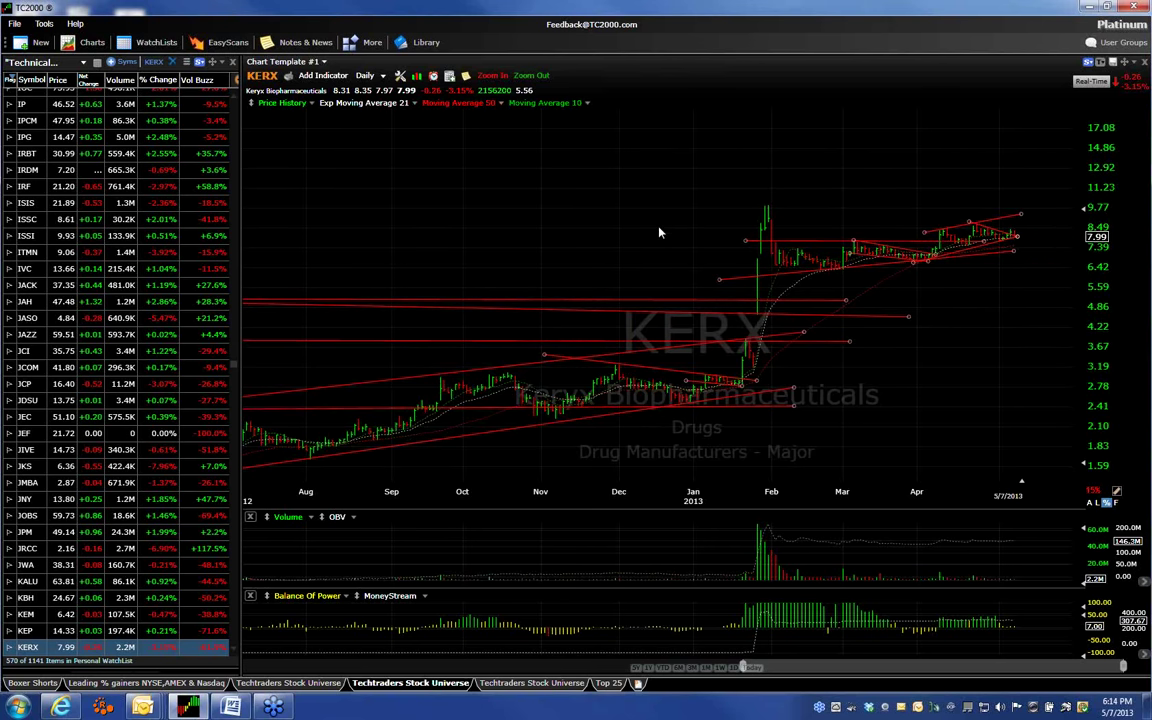
Bring up the daily chart of SRPT and widen its time range back to about March 2012.
type("srpt")
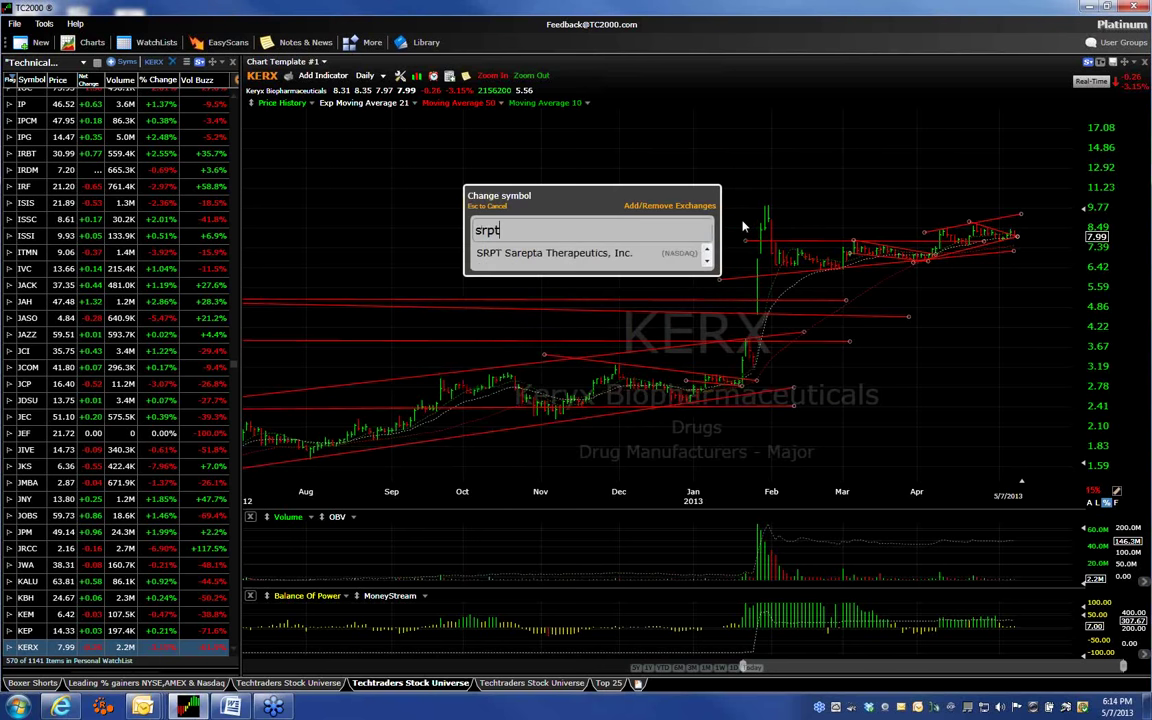
key("Return")
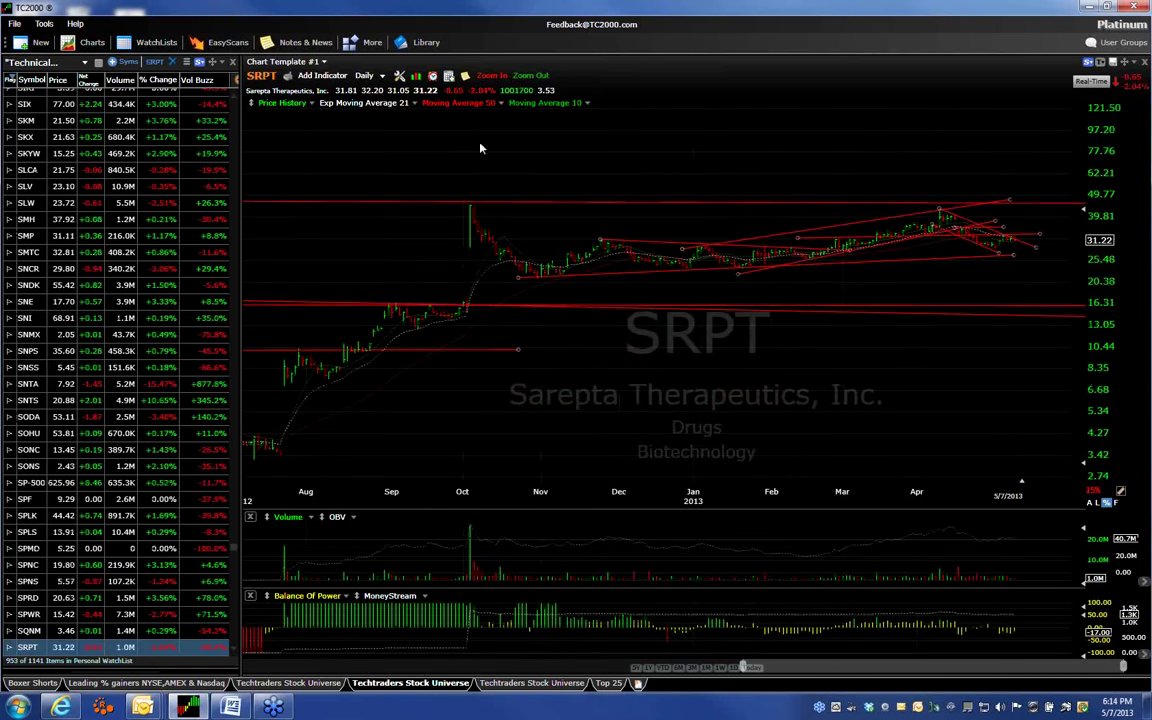
scroll(476, 406, "down", 2)
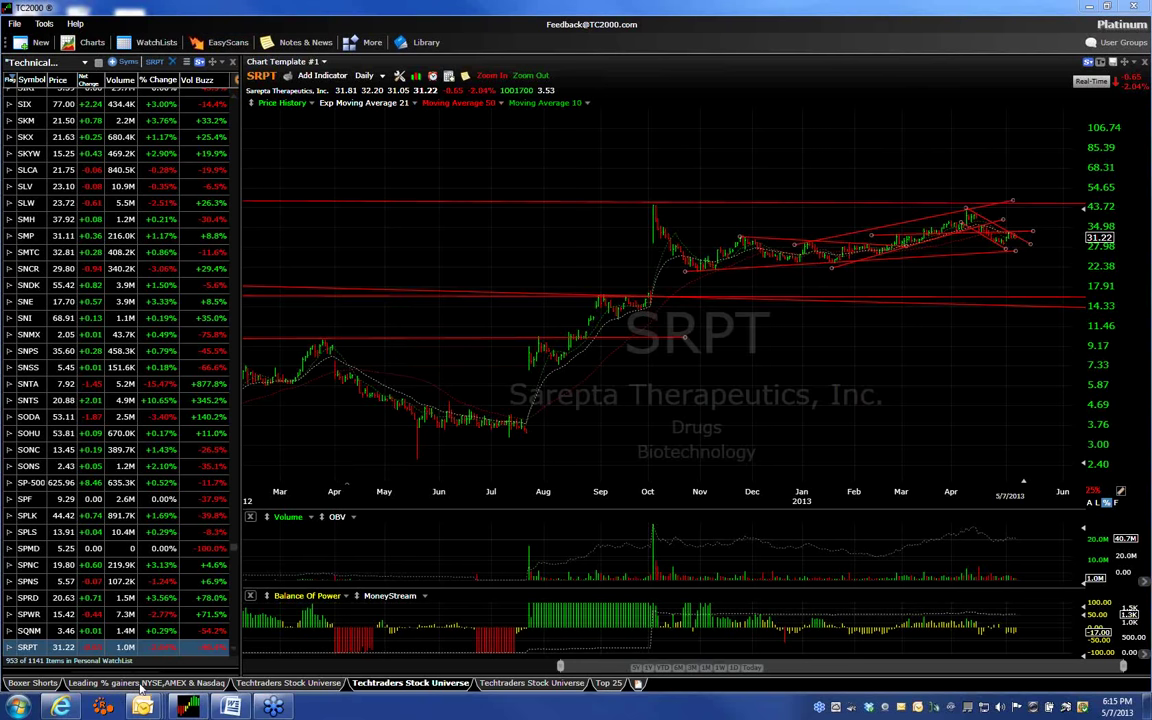
Open the Leading % gainers NYSE, AMEX & Nasdaq layout and widen its watchlist to include the Vol Buzz column.
left_click(190, 684)
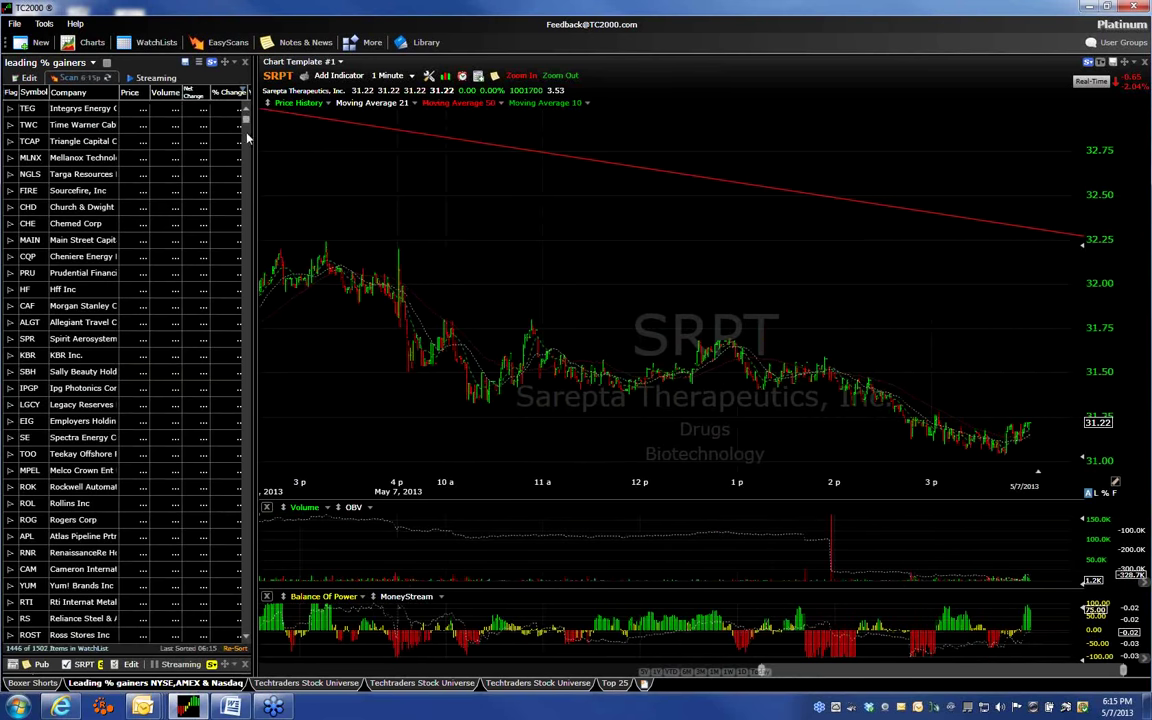
left_click_drag(256, 136, 294, 136)
left_click_drag(256, 90, 297, 91)
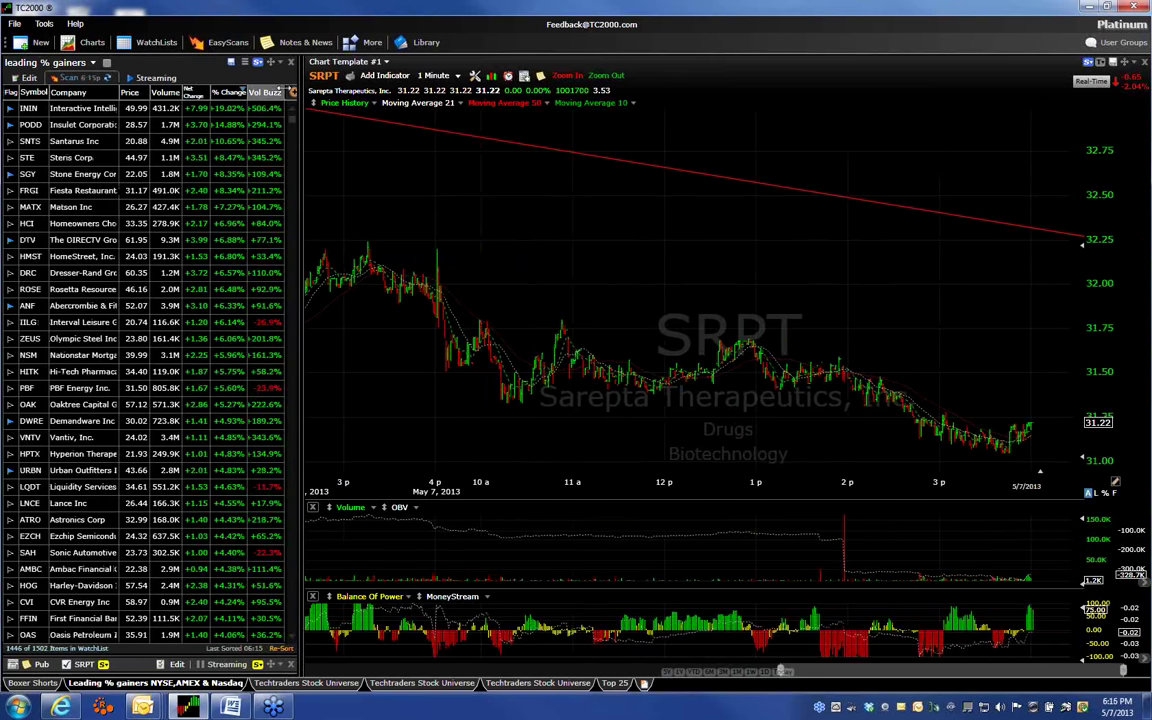
Sort the gainers list by % Change with the biggest gains first, and widen the watchlist so Vol Buzz values show in full.
left_click(231, 94)
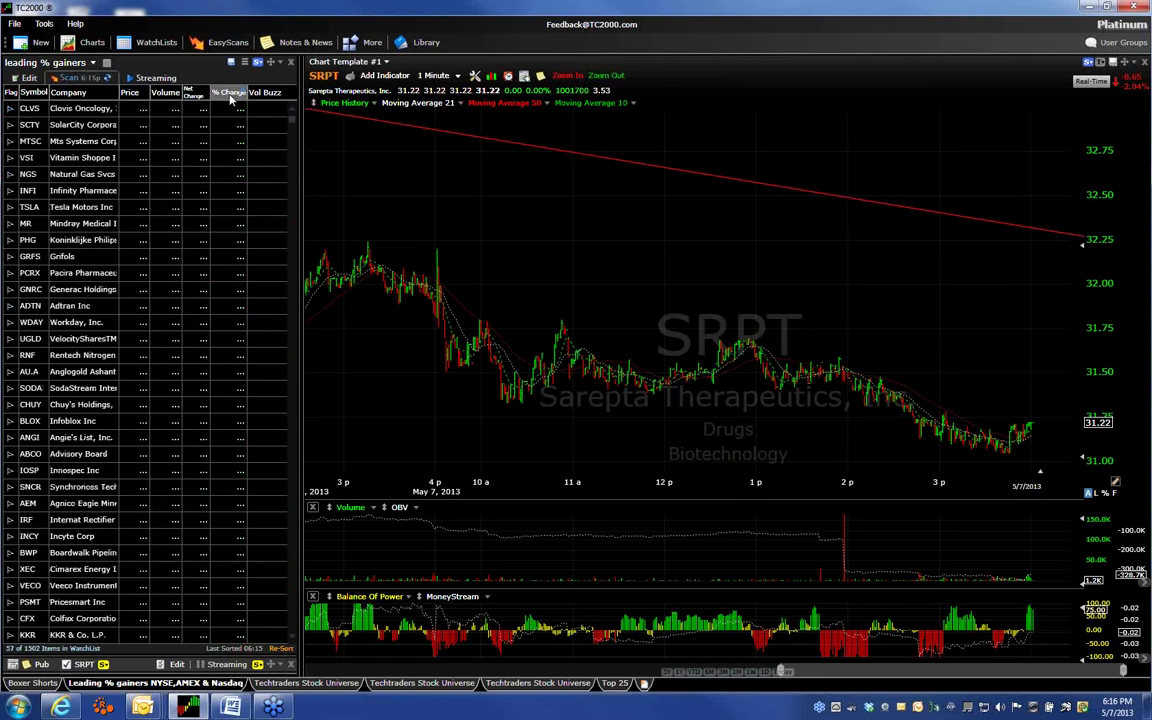
right_click(233, 100)
right_click(230, 98)
right_click(227, 97)
left_click(224, 95)
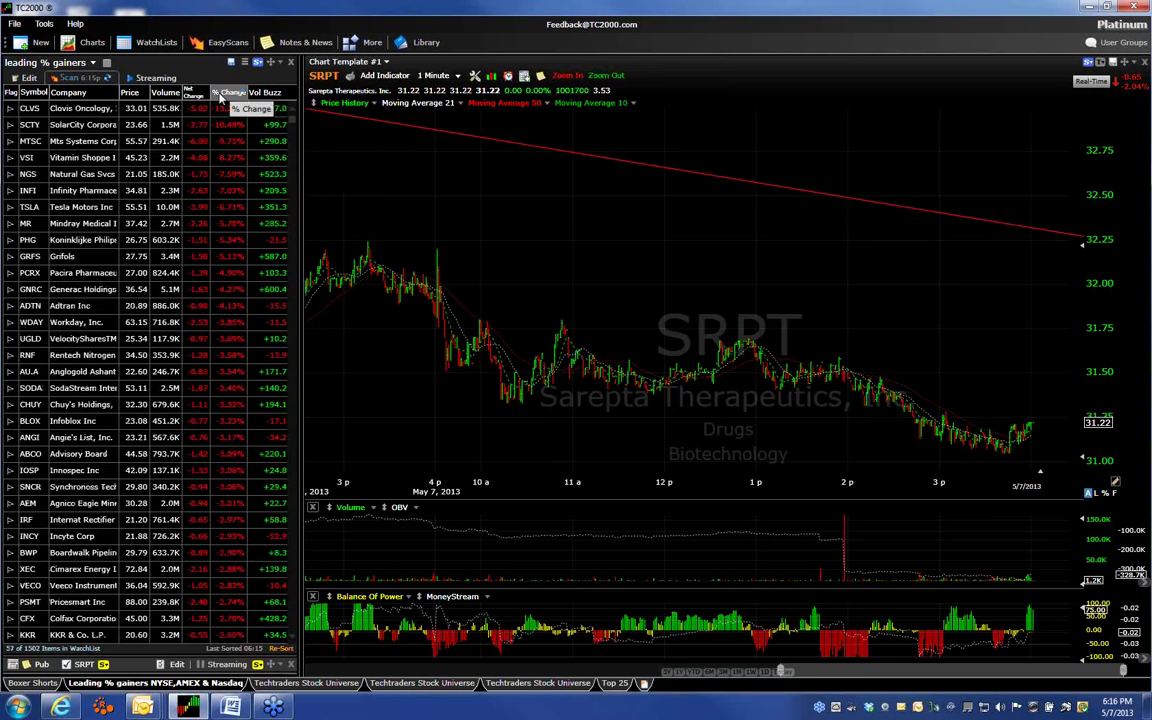
left_click(222, 97)
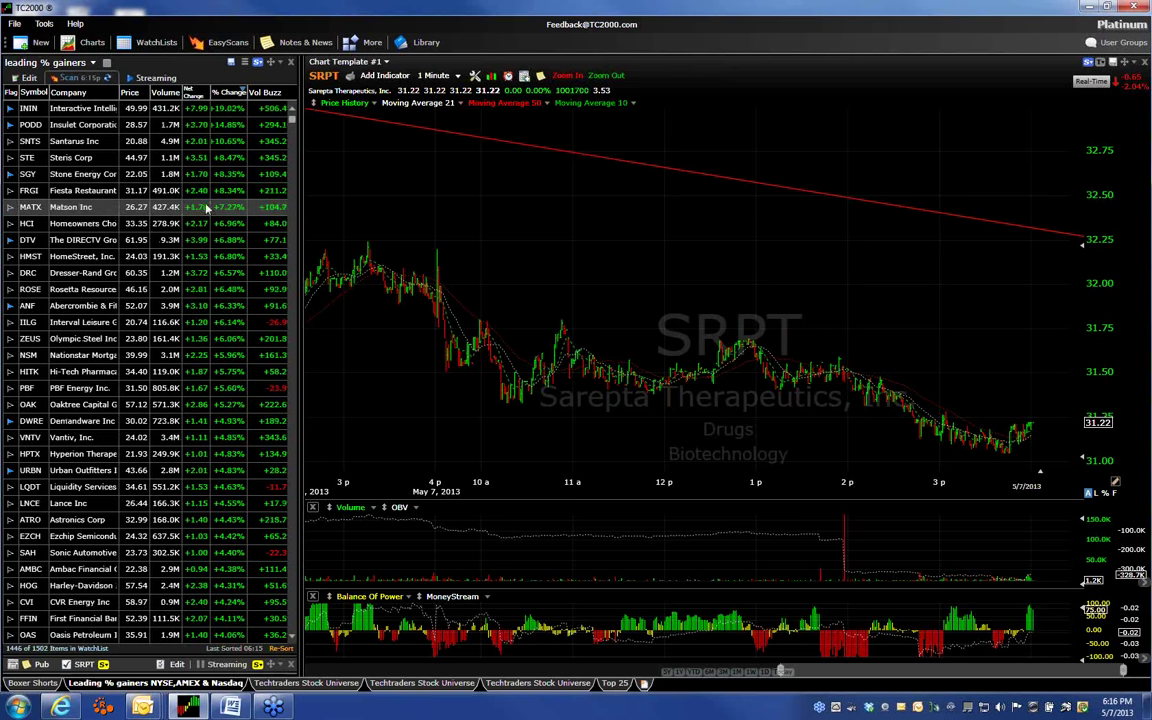
left_click_drag(296, 192, 318, 176)
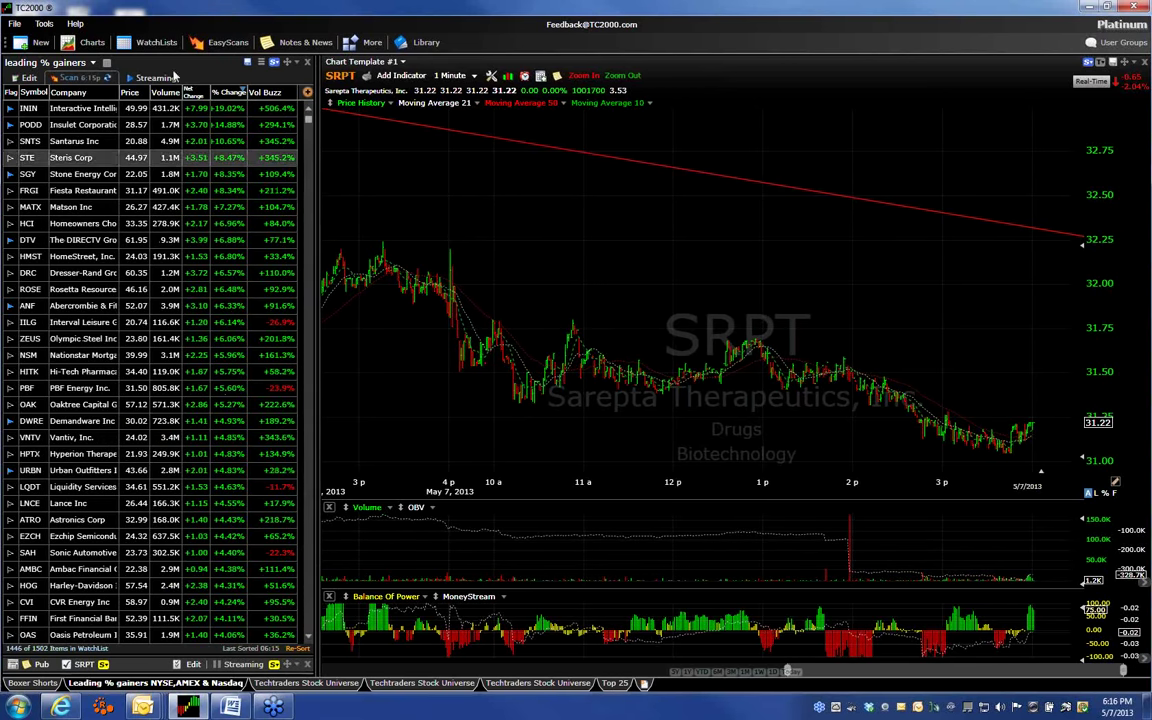
Review the 1-minute charts of the two leading gainers, ININ and PODD.
left_click(74, 110)
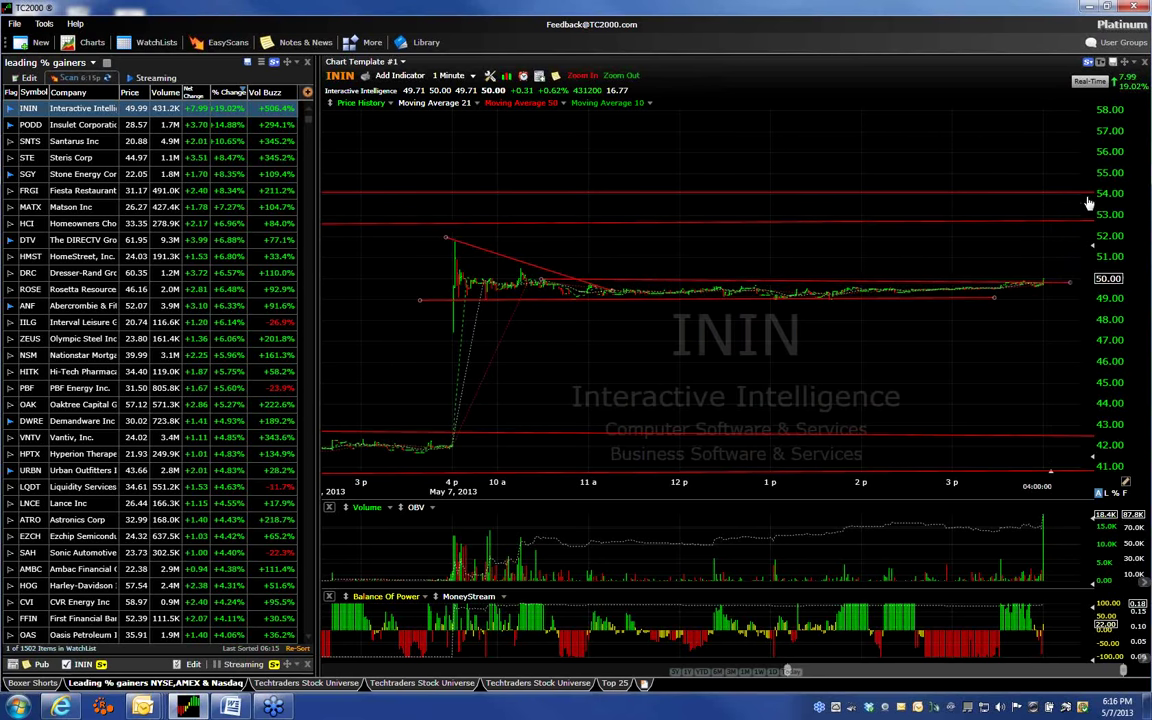
left_click(70, 124)
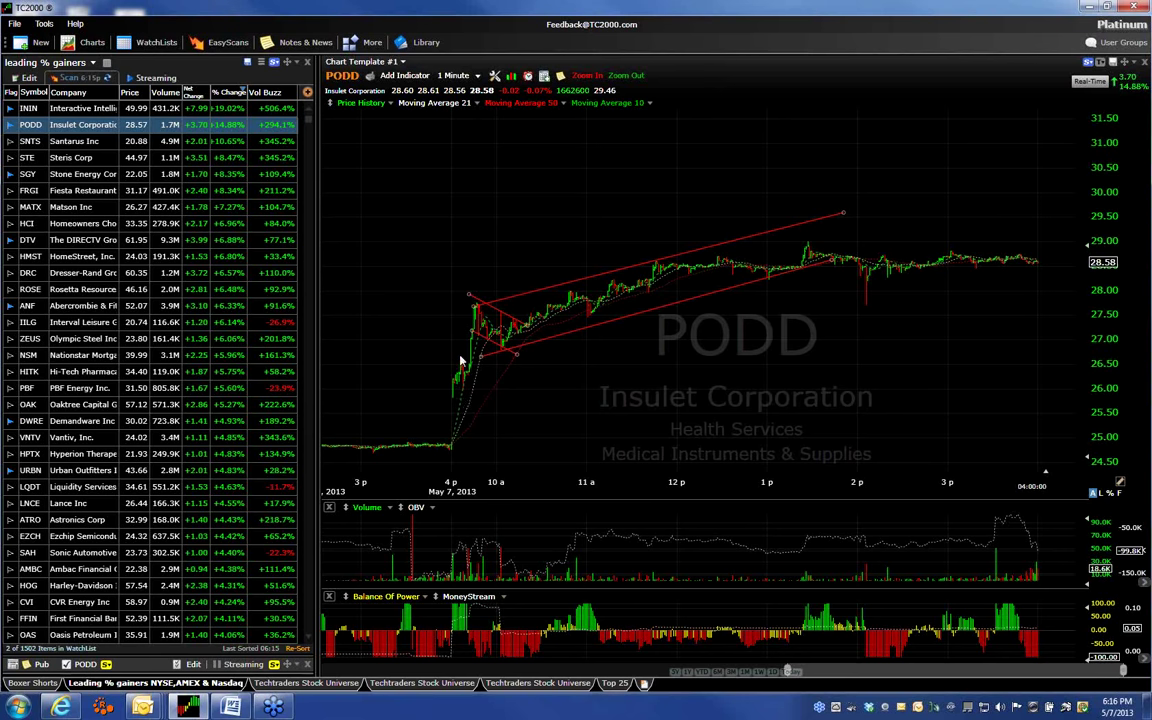
Extend PODD's lower channel trendline to about 29.00 just before 3 p.m., and inspect the bar at the 1:27 PM high.
left_click(481, 303)
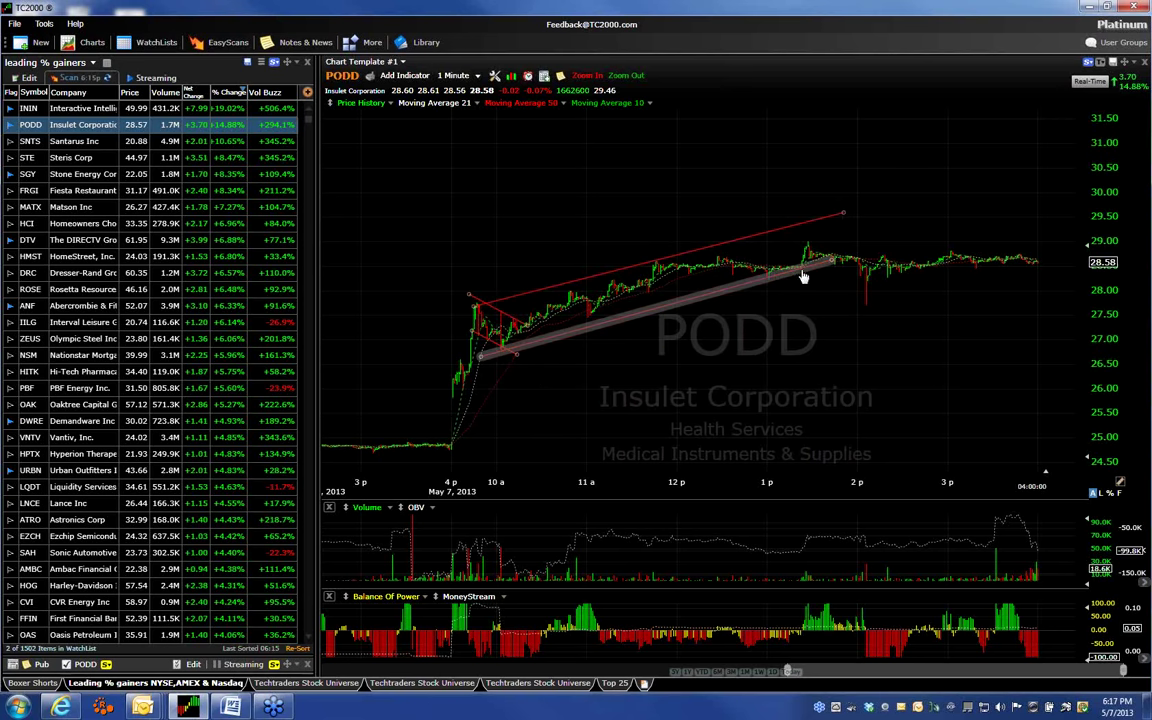
left_click_drag(783, 286, 933, 241)
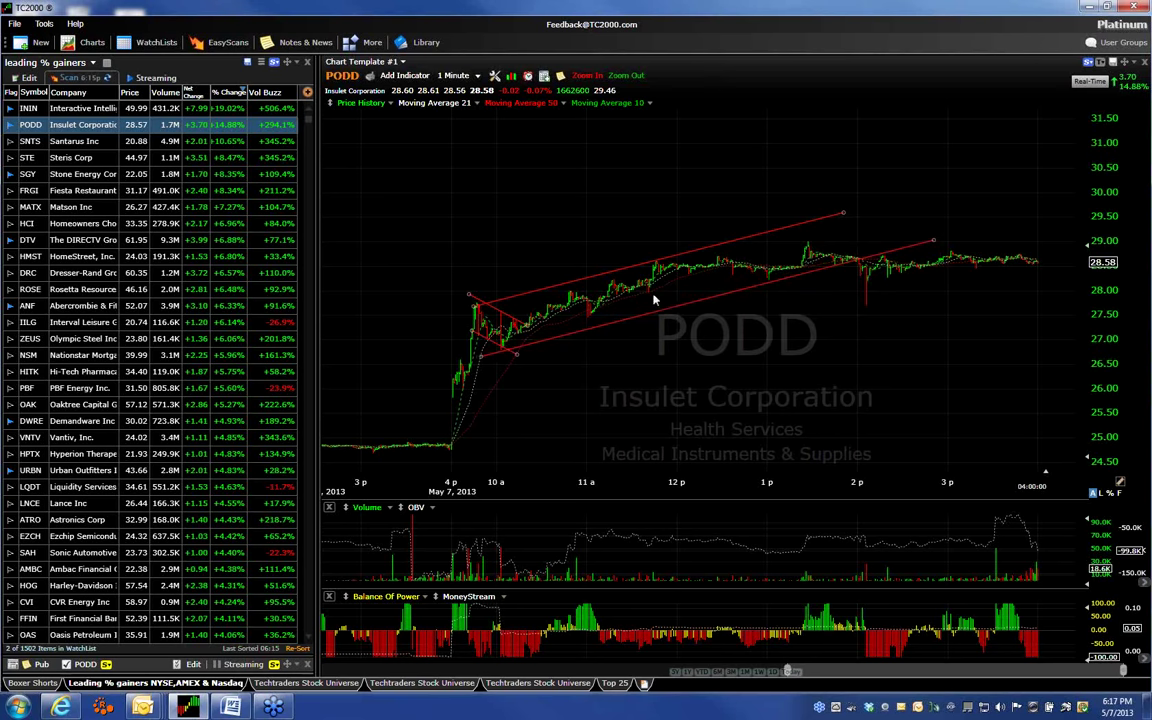
left_click(808, 266)
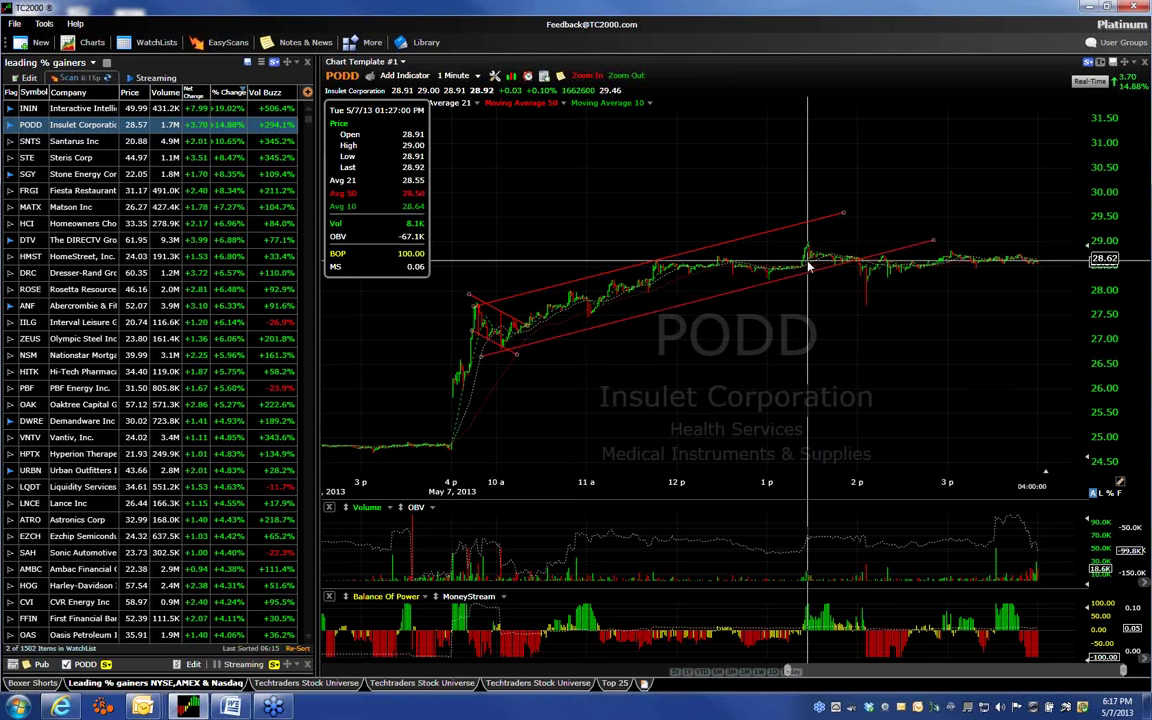
left_click_drag(808, 266, 761, 260)
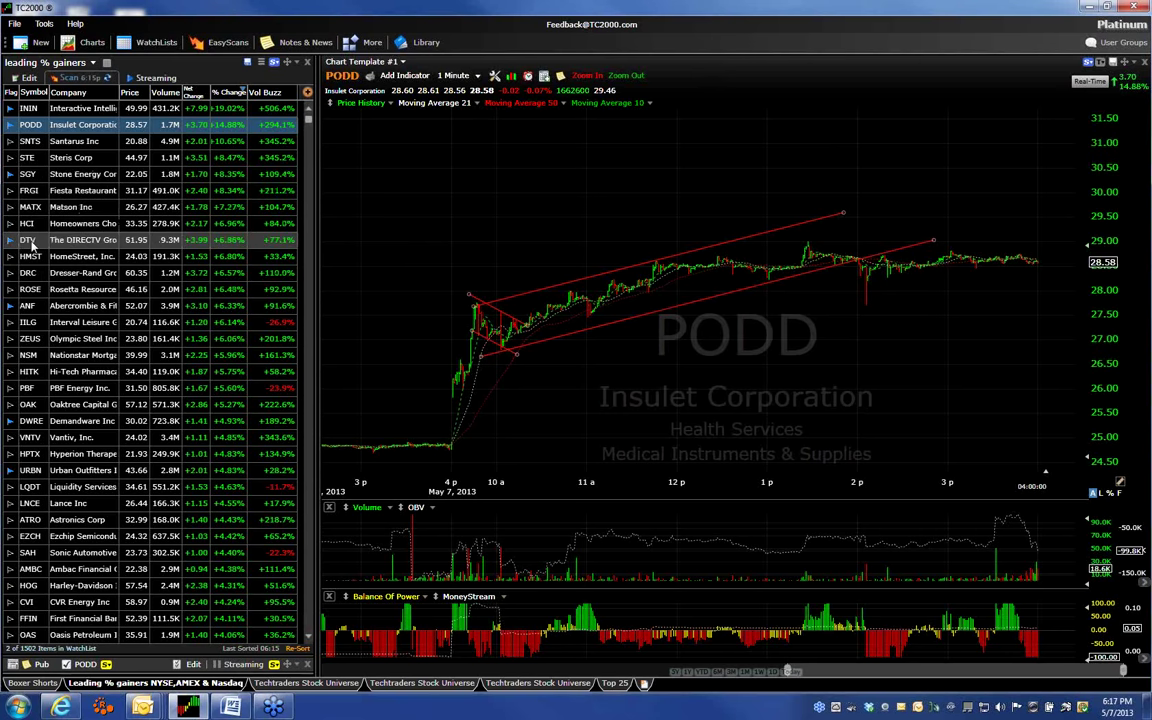
Sort the leading gainers list by flag so that flagged stocks come first.
left_click(11, 91)
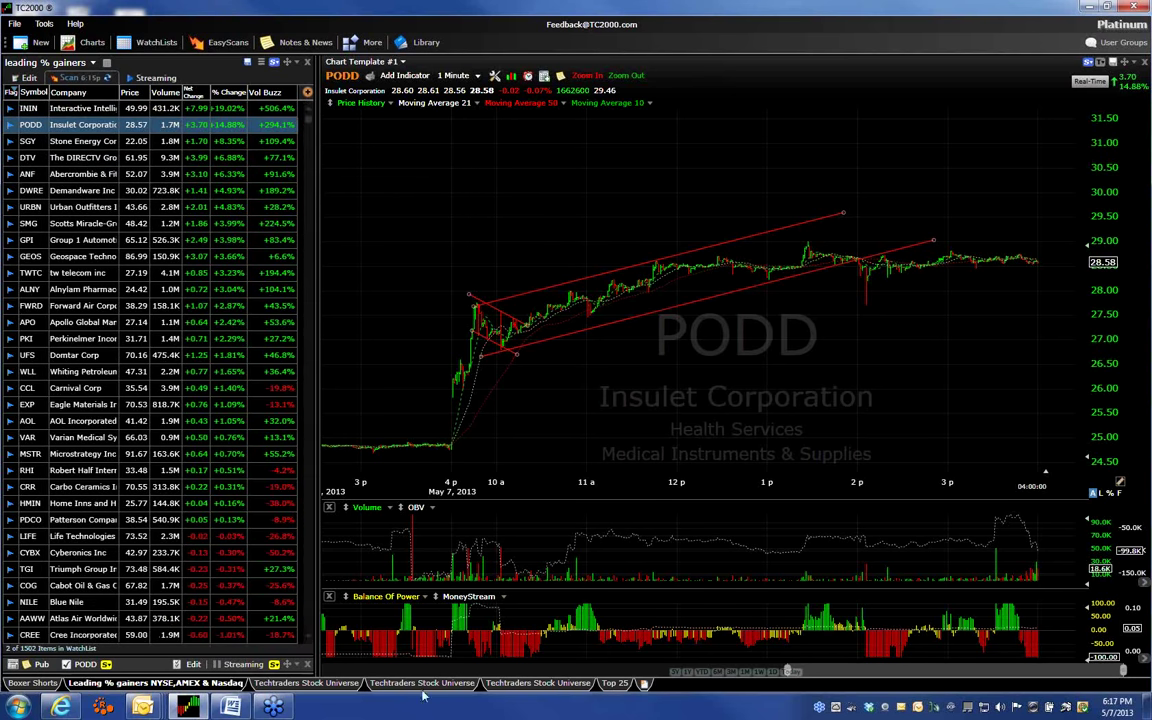
Open the last Techtraders Stock Universe layout, sort it by % Change in descending order, and widen the watchlist to show Vol Buzz.
left_click(507, 692)
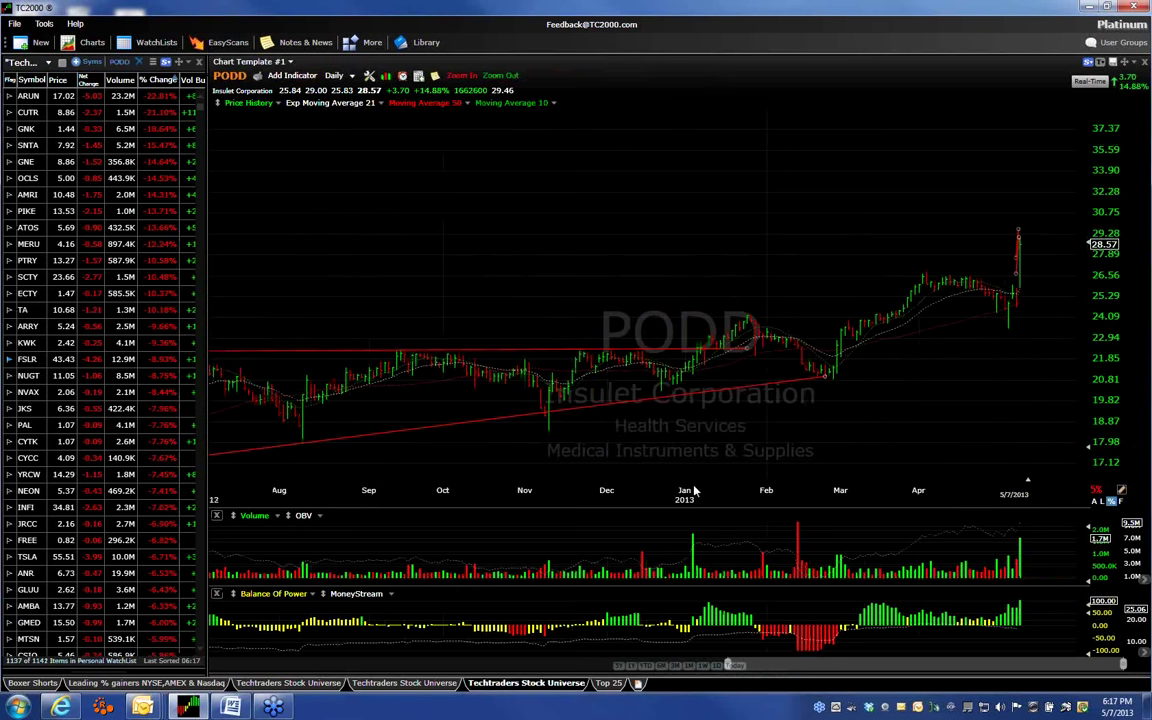
left_click(160, 80)
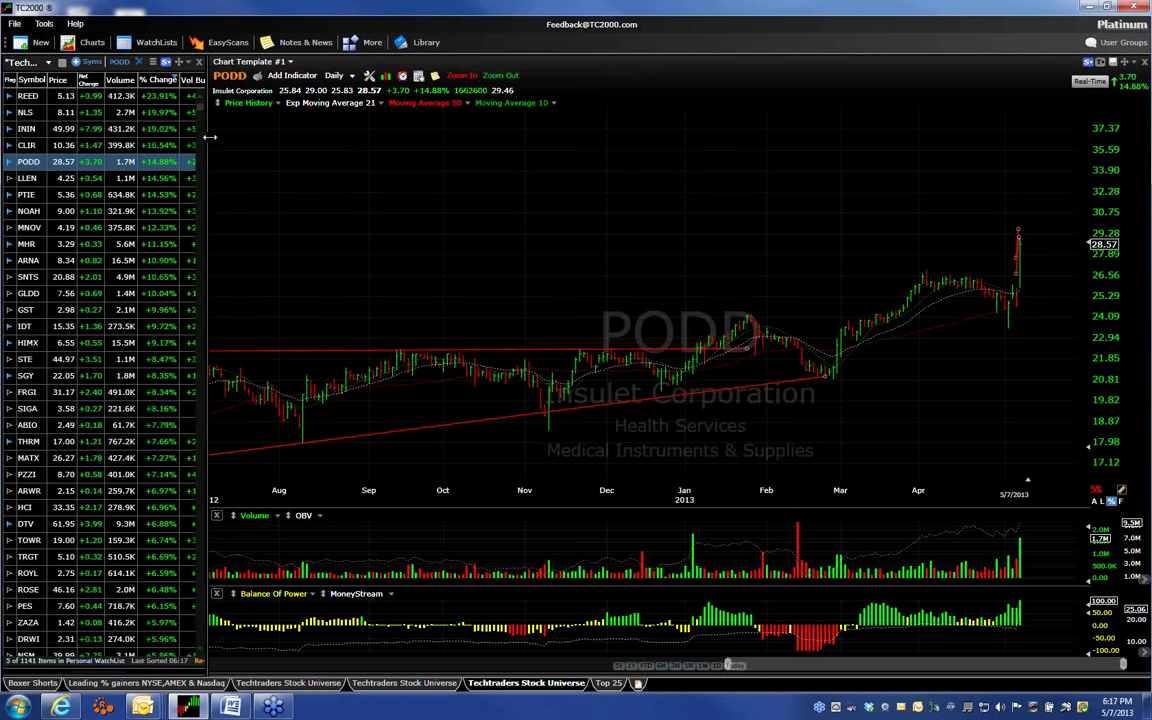
mouse_move(247, 139)
left_mouse_down()
mouse_move(218, 143)
mouse_move(244, 148)
left_mouse_up()
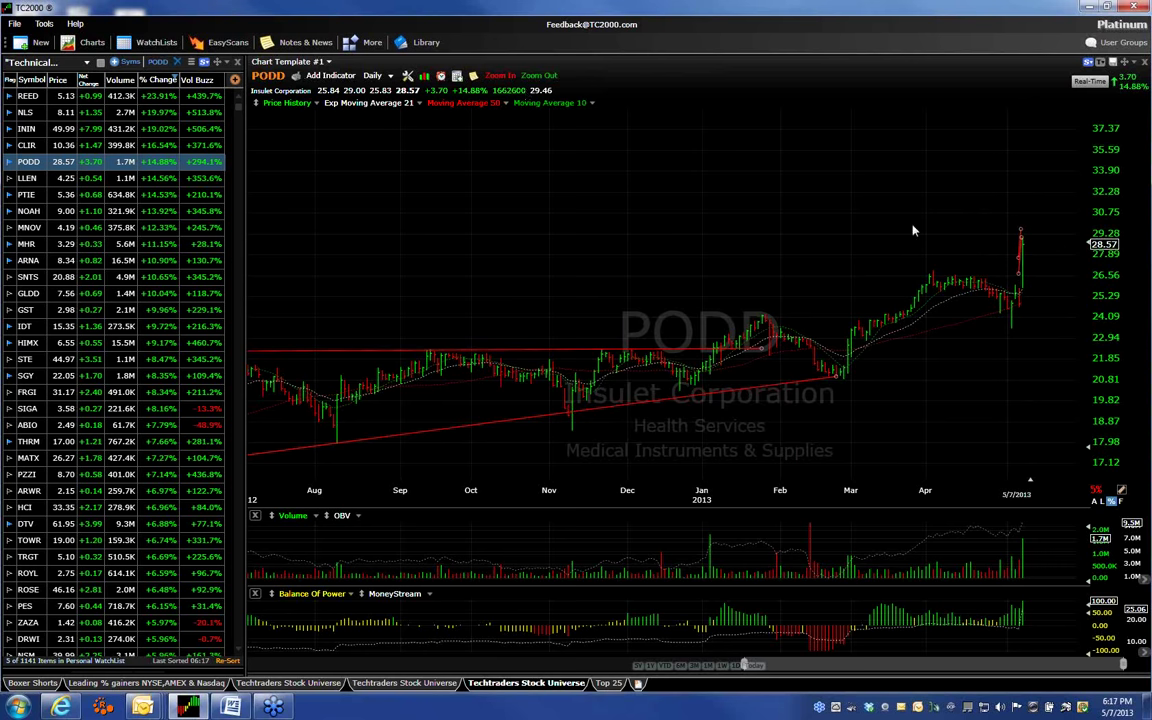
Switch the PODD chart to 15 Minute bars and draw a horizontal trendline at about 25.87 from April 26 through May 7.
left_click(372, 76)
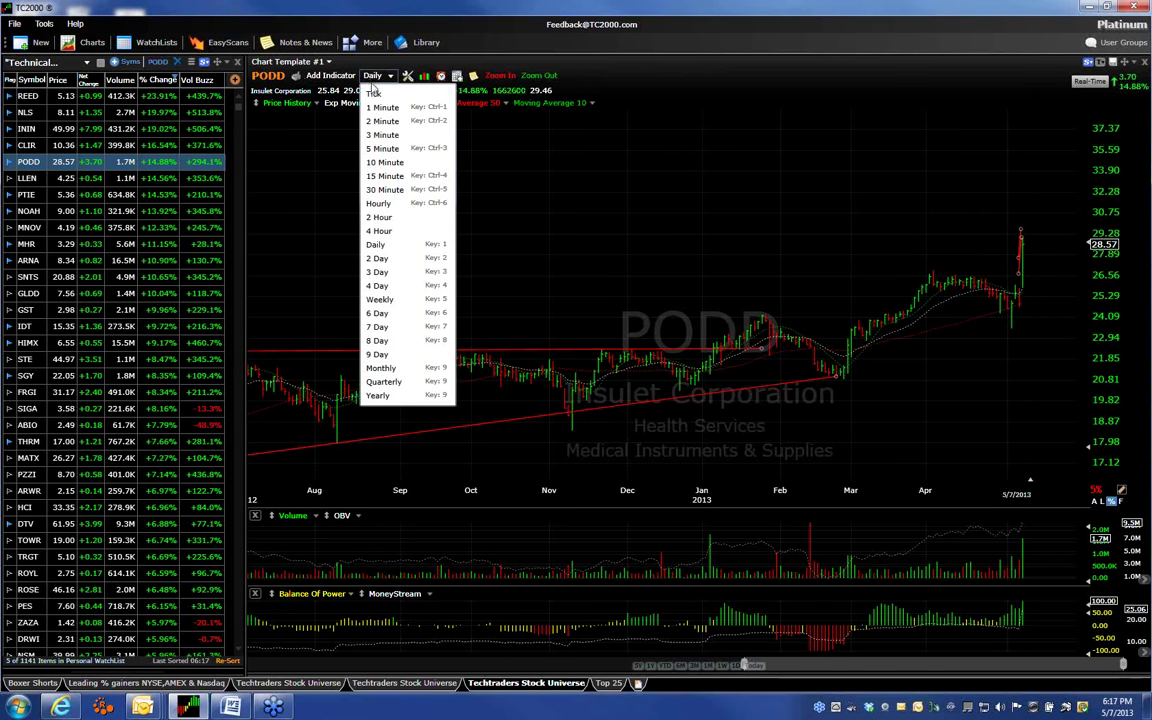
left_click(383, 177)
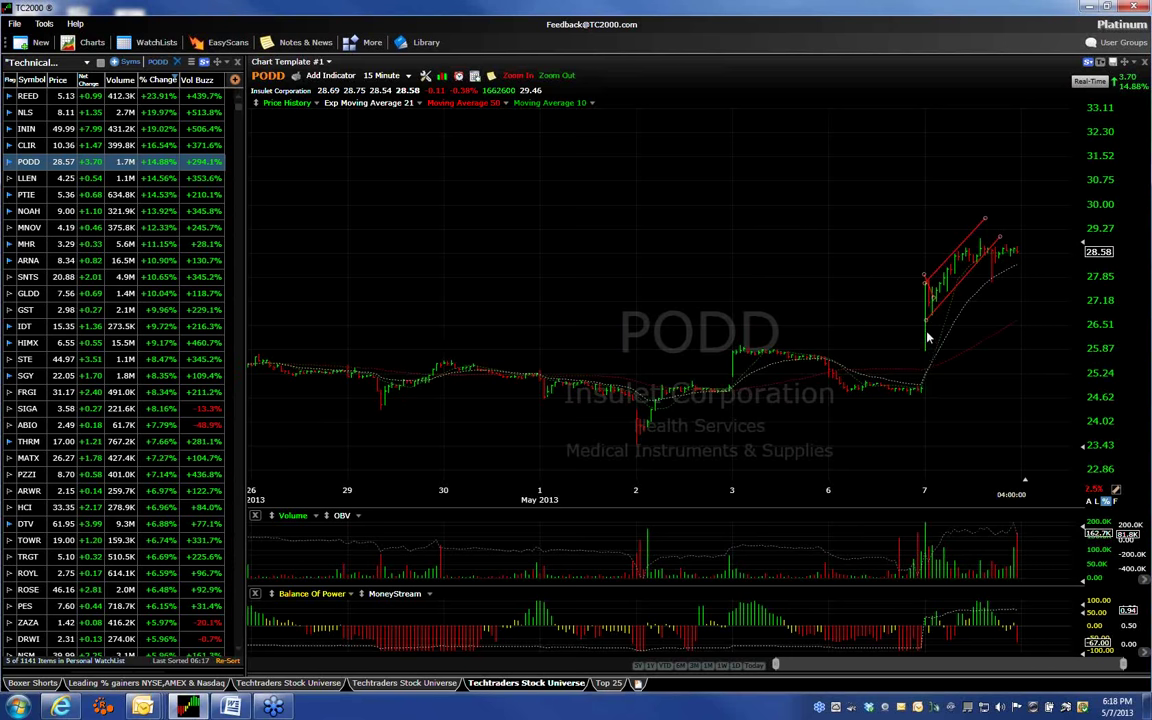
left_click_drag(595, 380, 1015, 350)
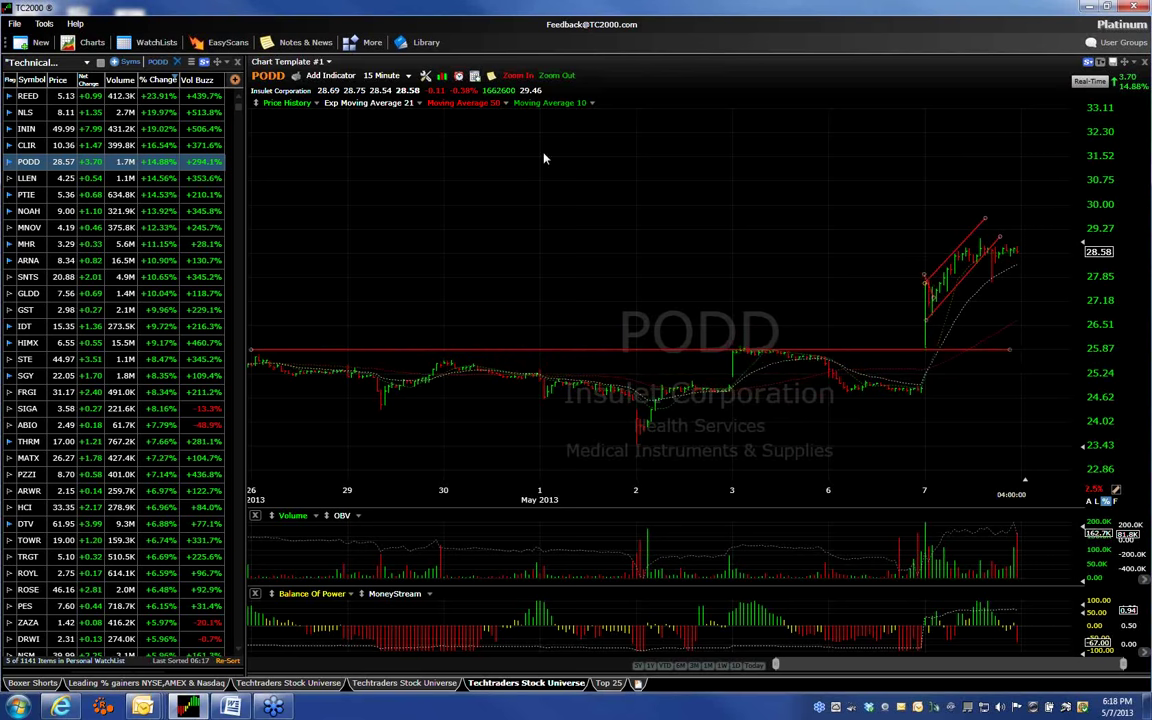
Switch the PODD chart to 1 Minute bars and fit the whole May 7 session in view.
left_click(401, 77)
left_click(385, 108)
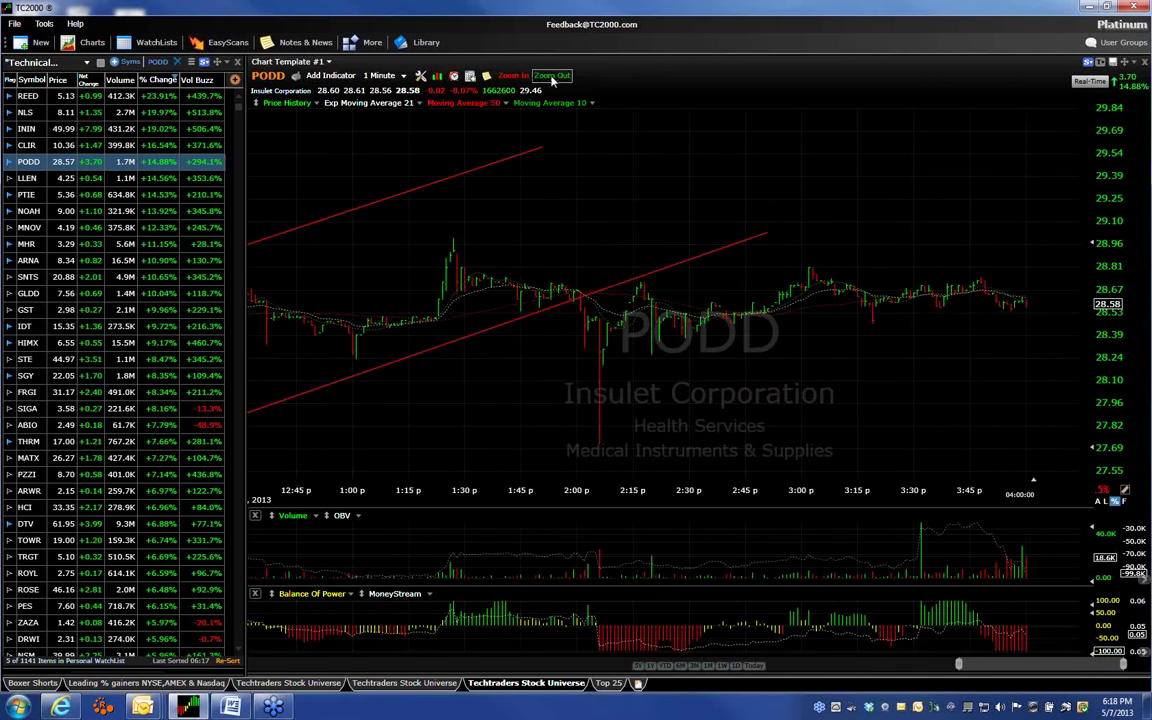
scroll(537, 107, "down", 3)
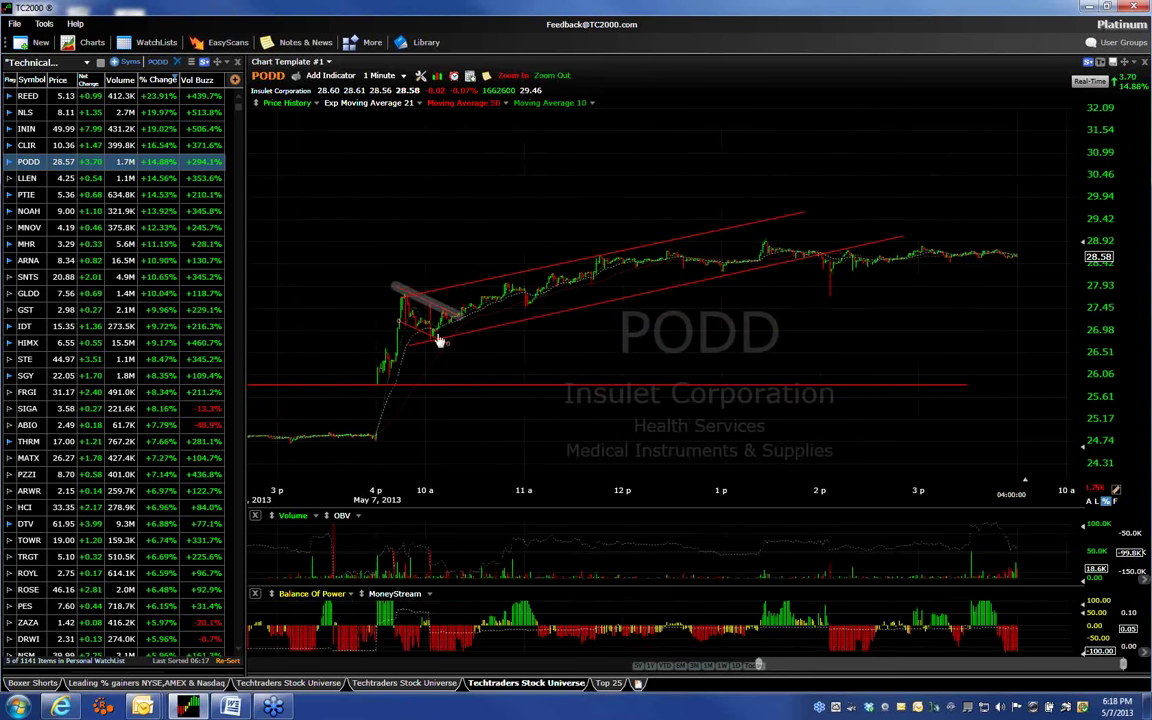
Bring up REED and extend its lower channel trendline past the last bar to about 5.20.
left_click(26, 99)
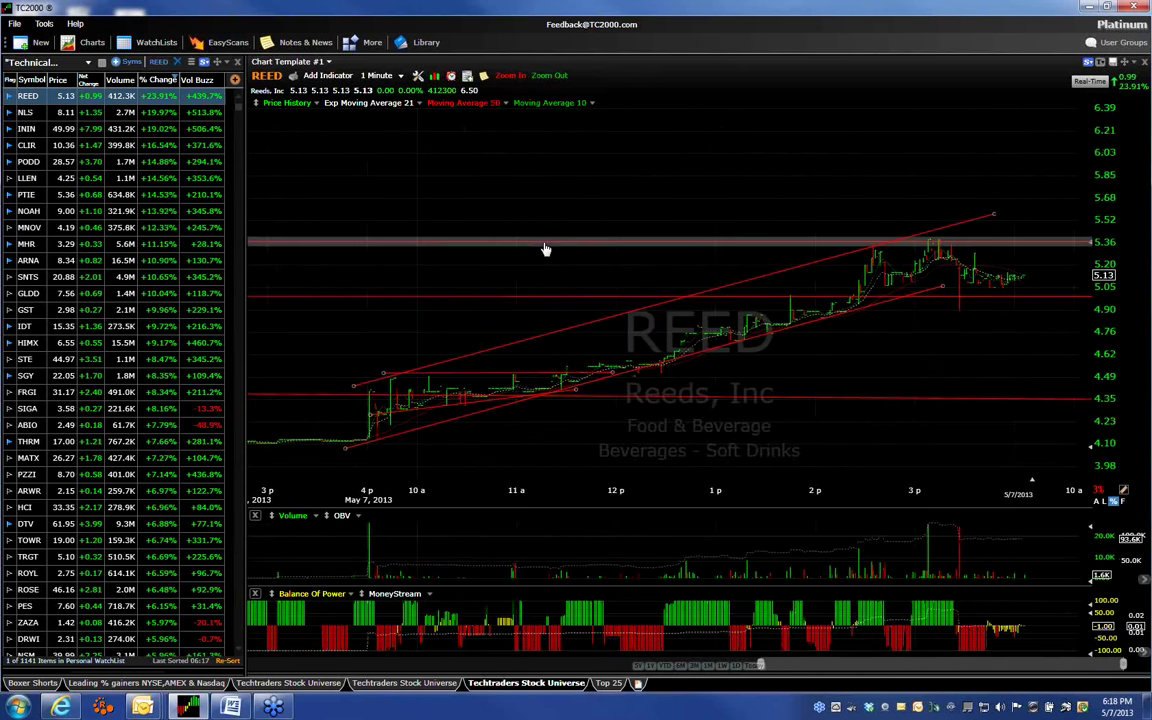
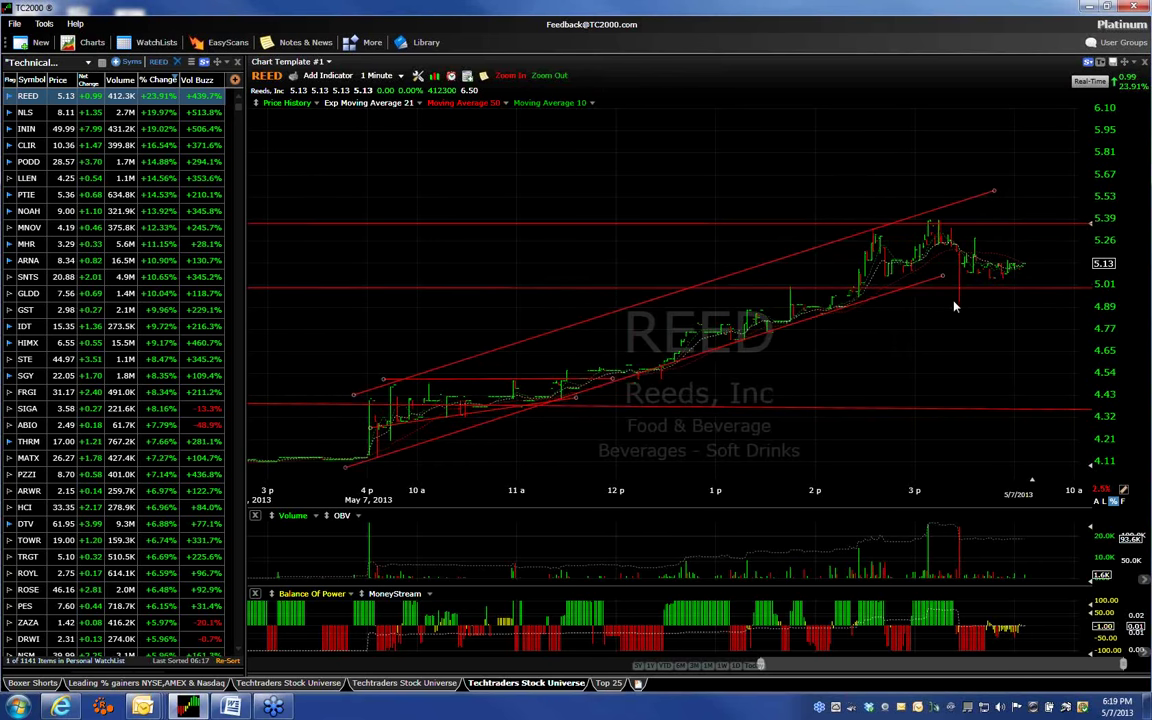
left_click_drag(943, 276, 1085, 268)
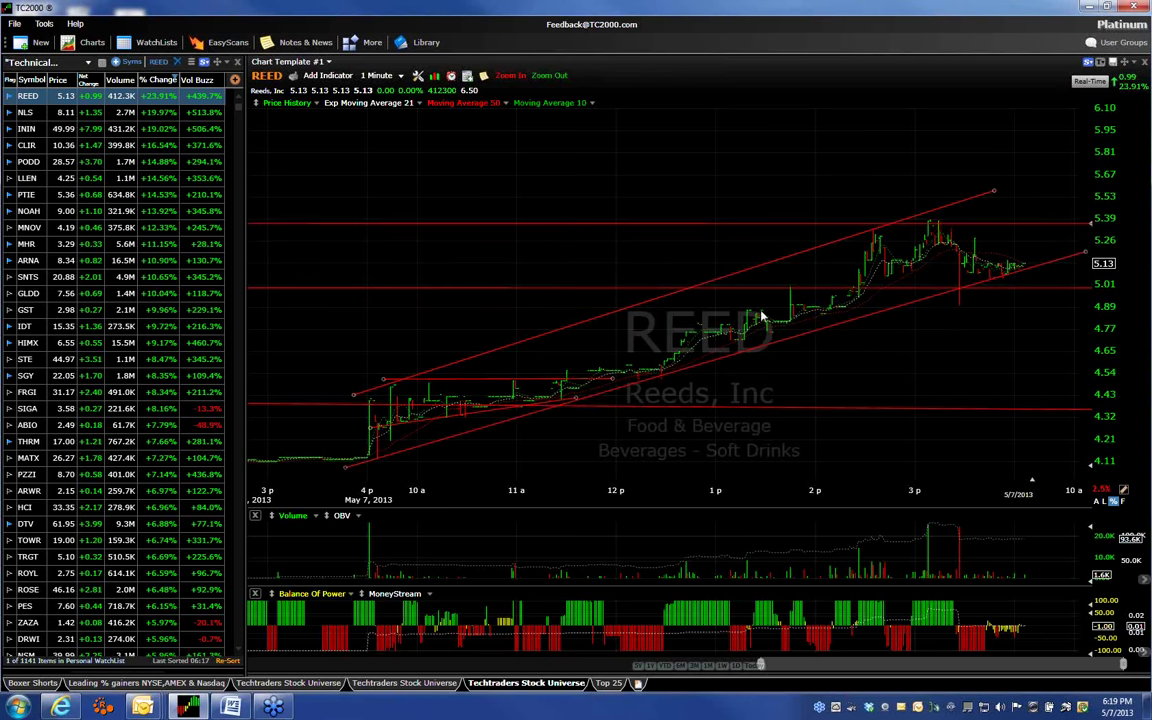
Compare the 1-minute charts of NLS and ININ.
left_click(26, 114)
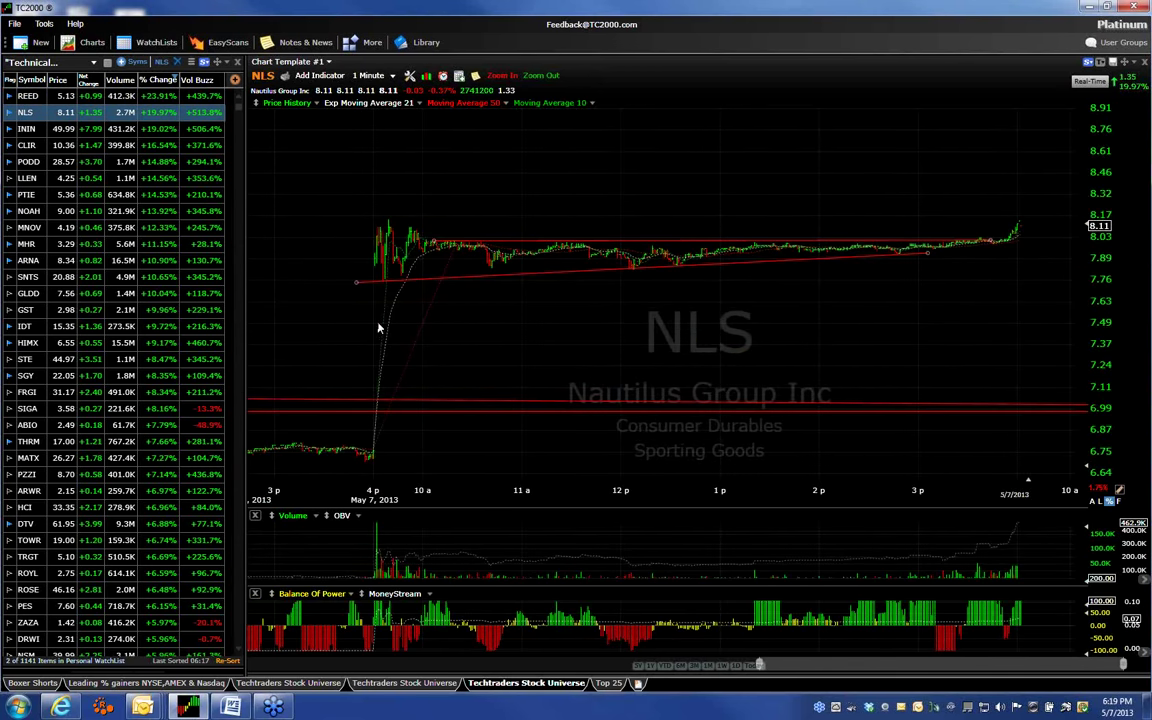
left_click(30, 129)
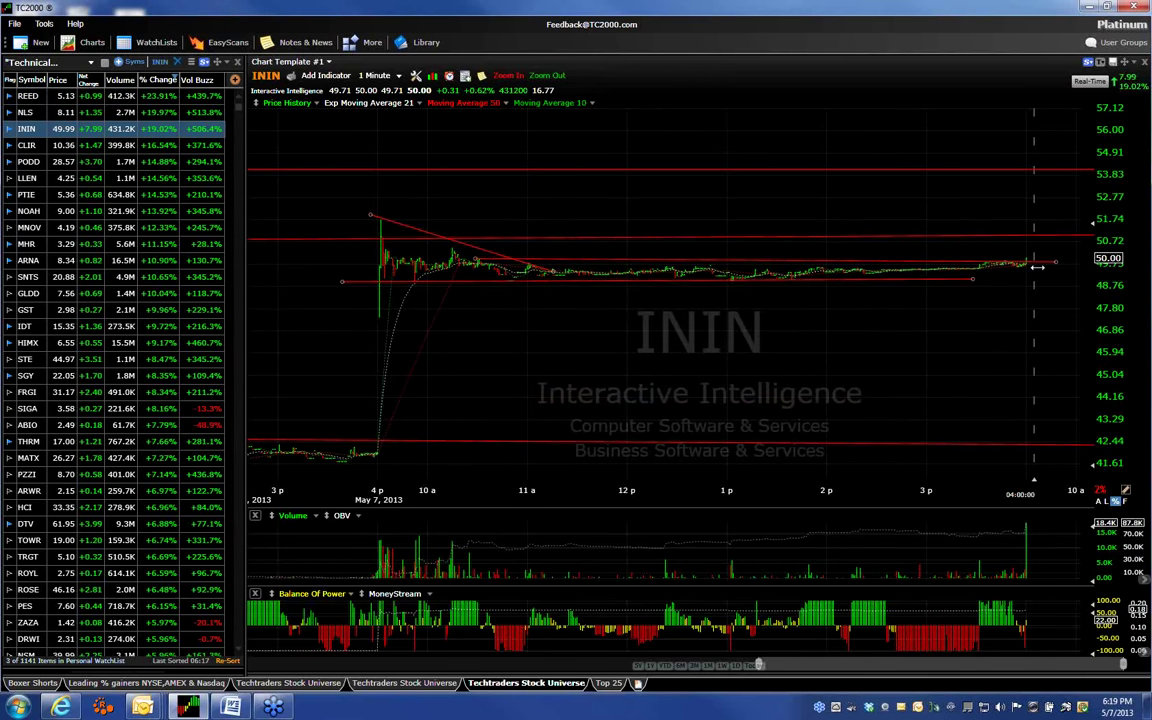
Draw two converging trendlines around NLS's opening consolidation, from about 8.19 and 7.75, meeting near 7.97 before 11 a.m.
left_click(25, 112)
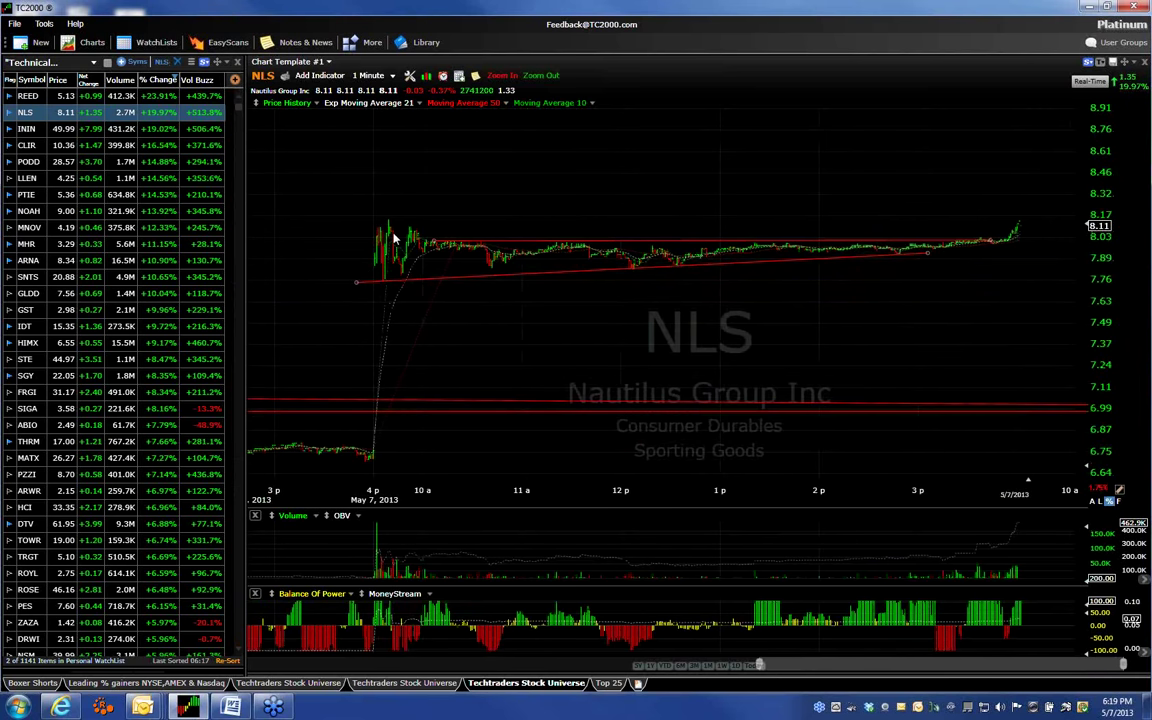
left_click_drag(376, 212, 498, 245)
left_click_drag(358, 282, 498, 249)
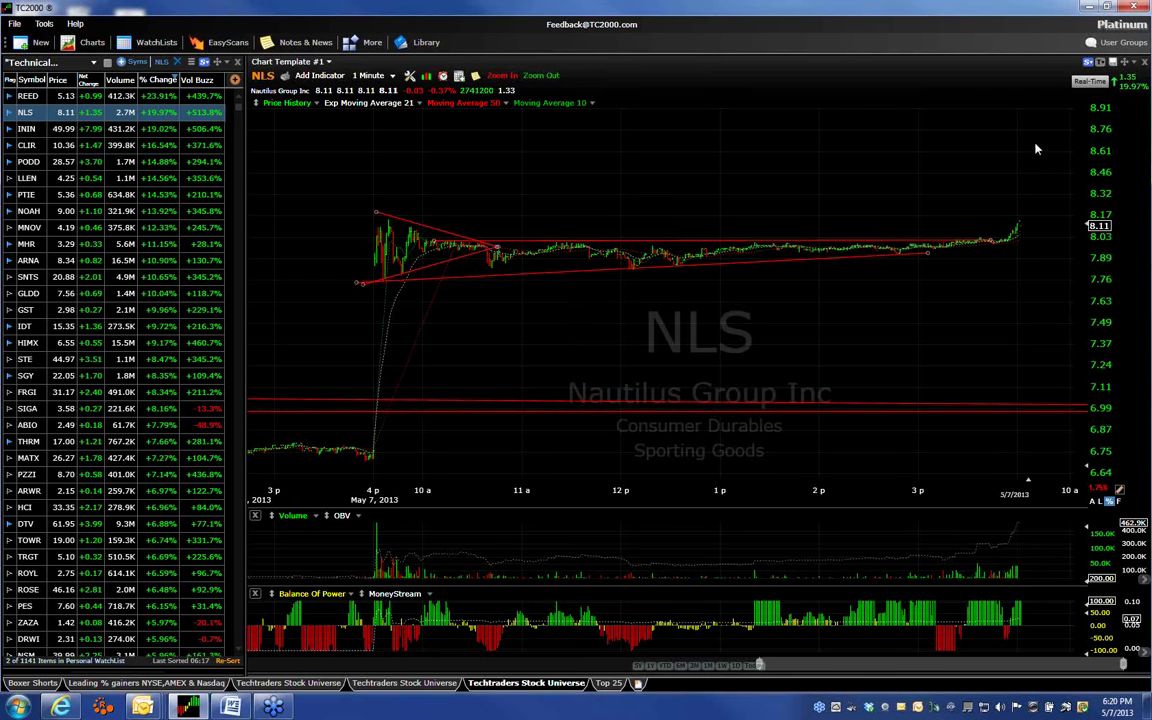
Review the 1-minute charts of CLIR, PODD and PTIE, examining their trendlines and breakouts.
left_click(26, 146)
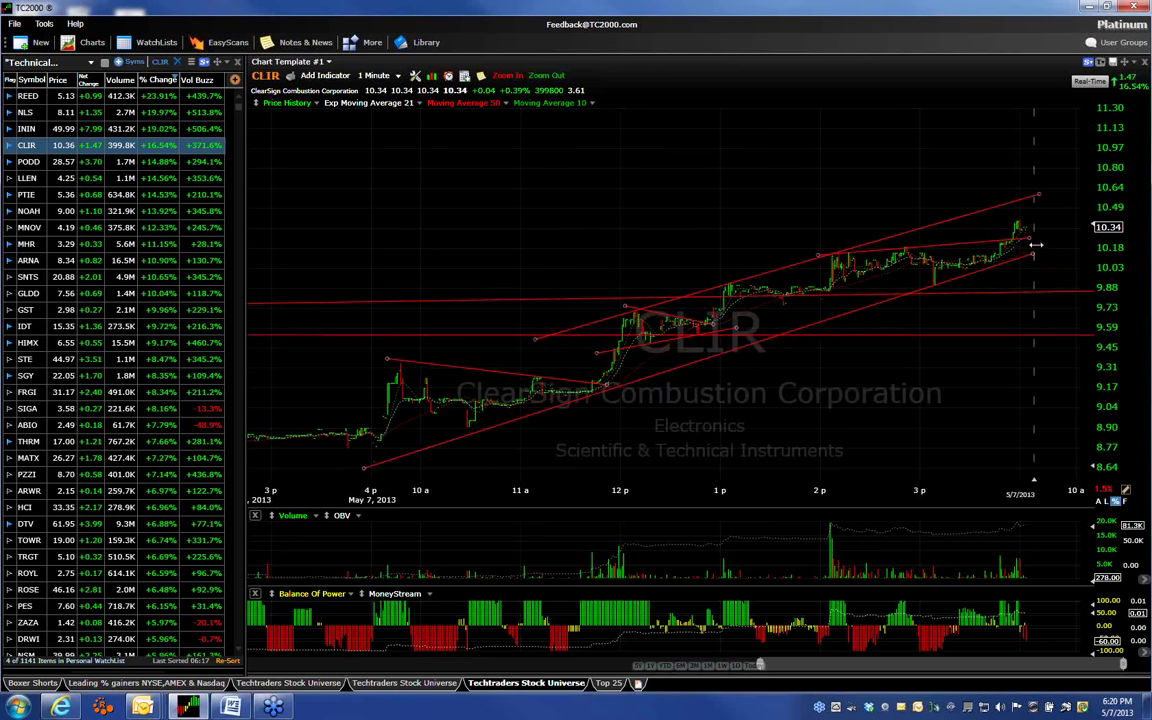
left_click_drag(1019, 254, 1022, 238)
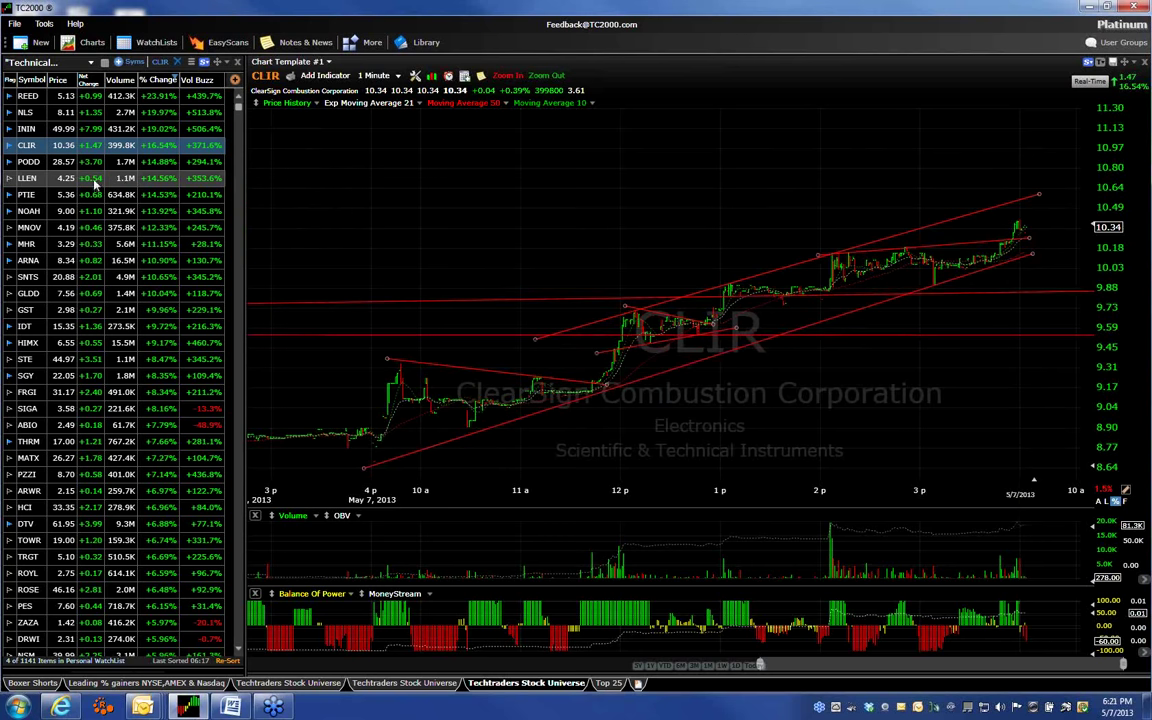
left_click(62, 162)
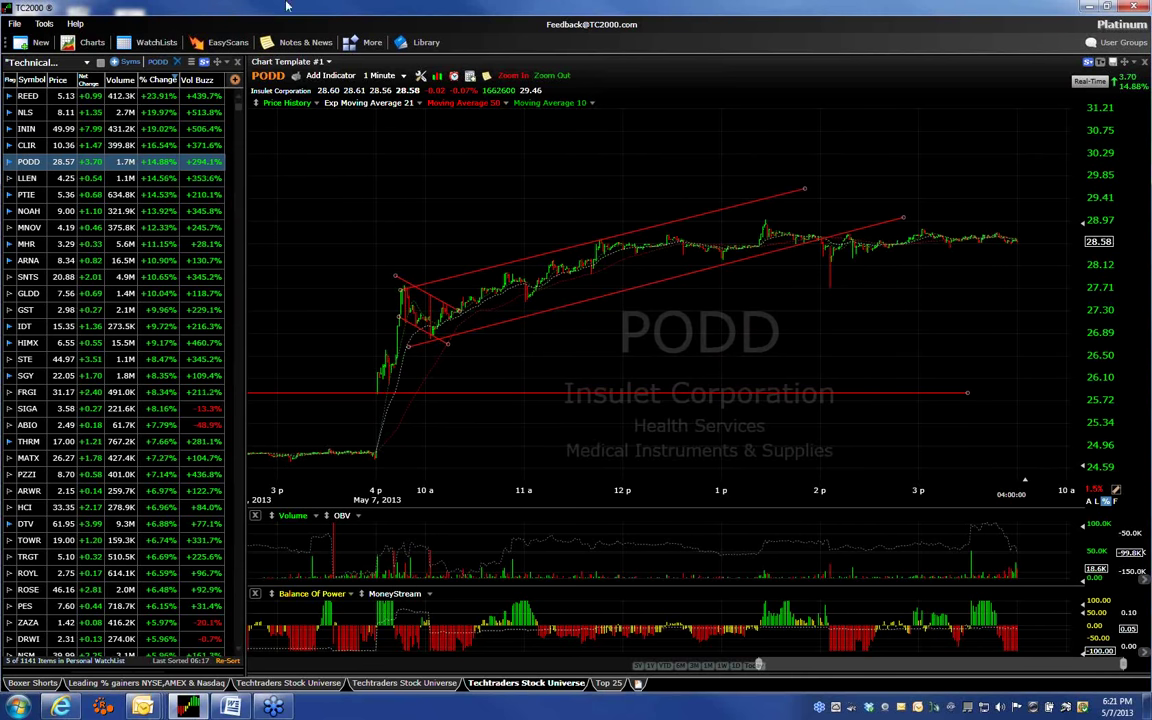
left_click(27, 195)
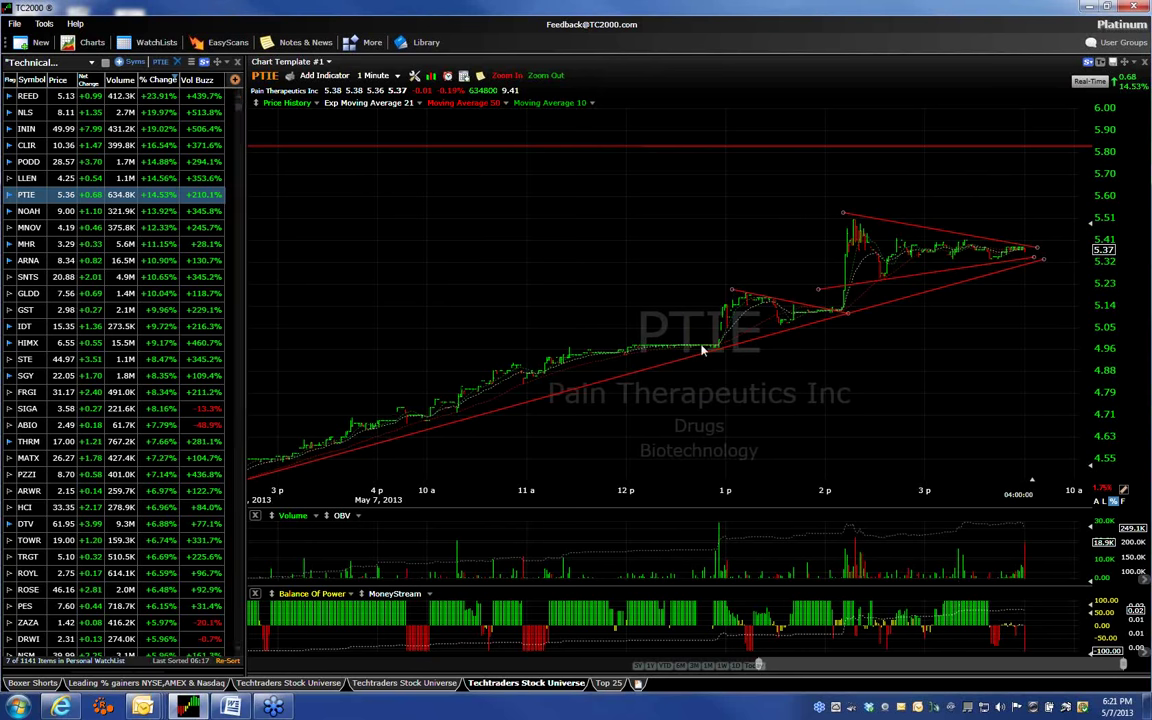
Review the 1-minute charts of NOAH, MHR and ARNA, and sort the watchlist so flagged symbols come first.
left_click(28, 211)
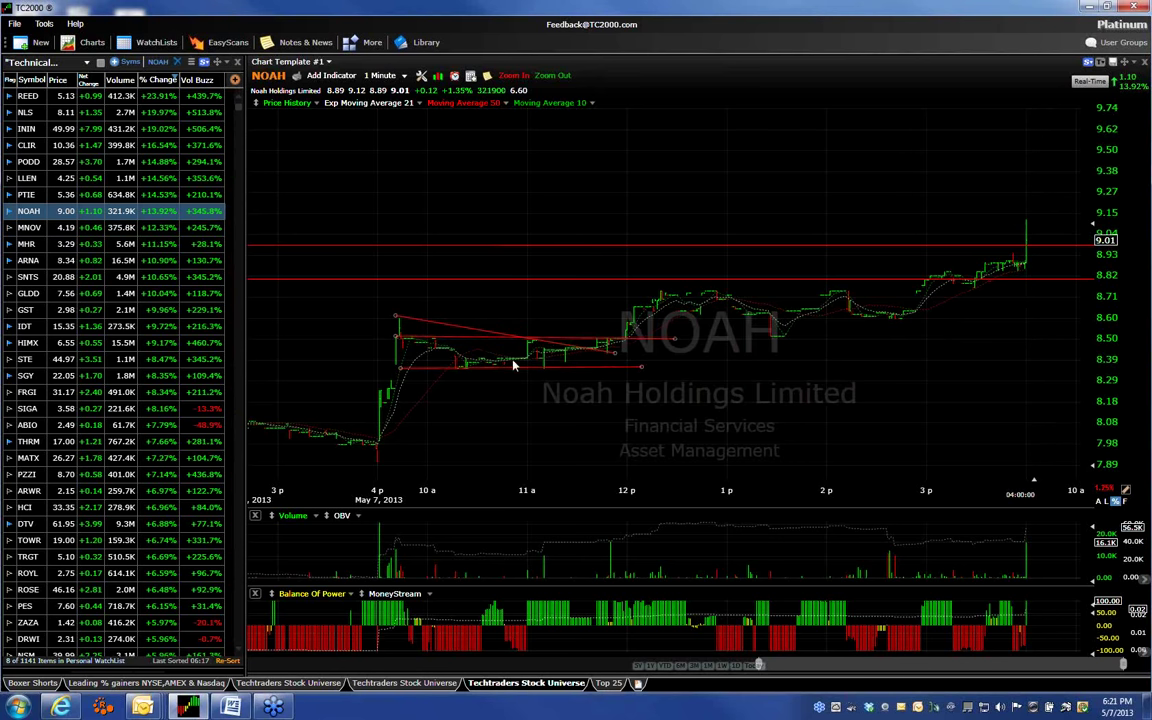
left_click(27, 249)
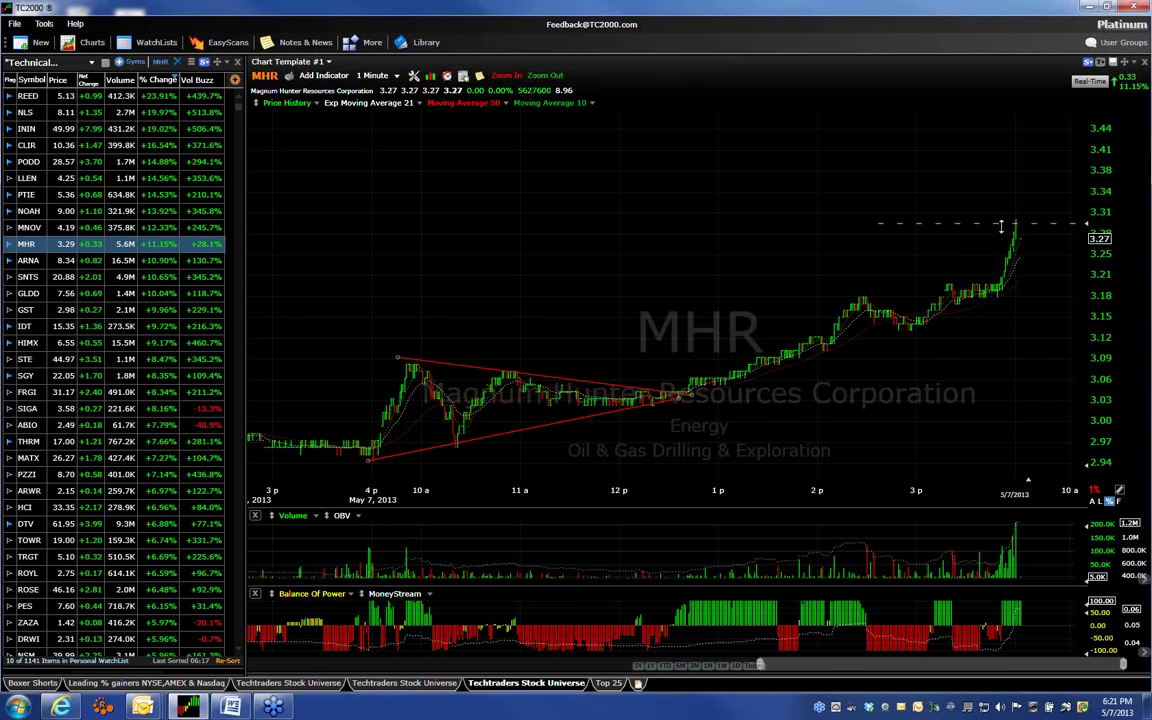
left_click(28, 260)
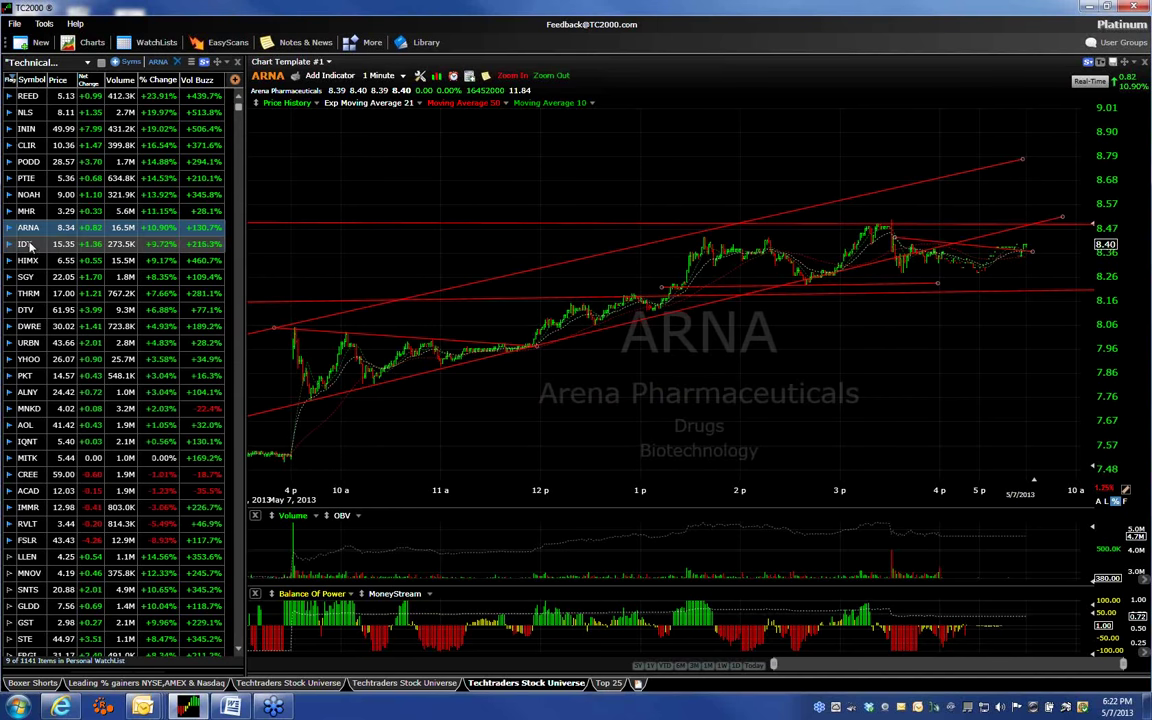
Bring up IDT, switch it to the daily chart, and compare its recent price move and horizontal trendlines over shorter and longer periods.
left_click(28, 245)
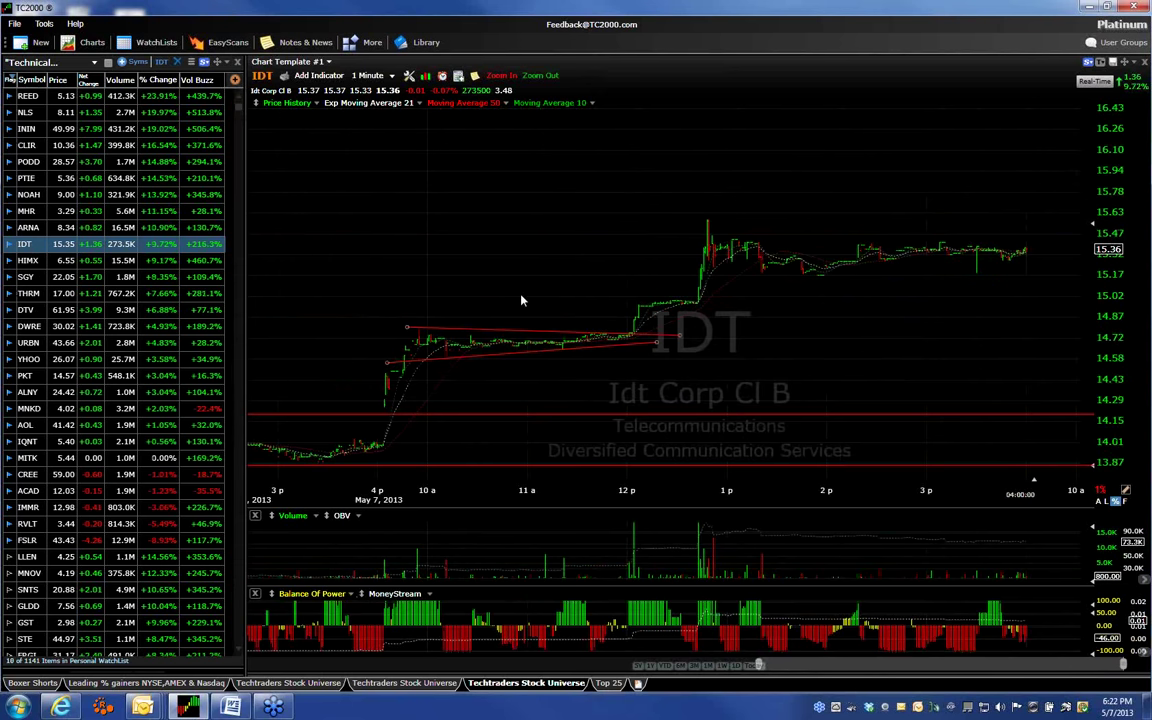
key("d")
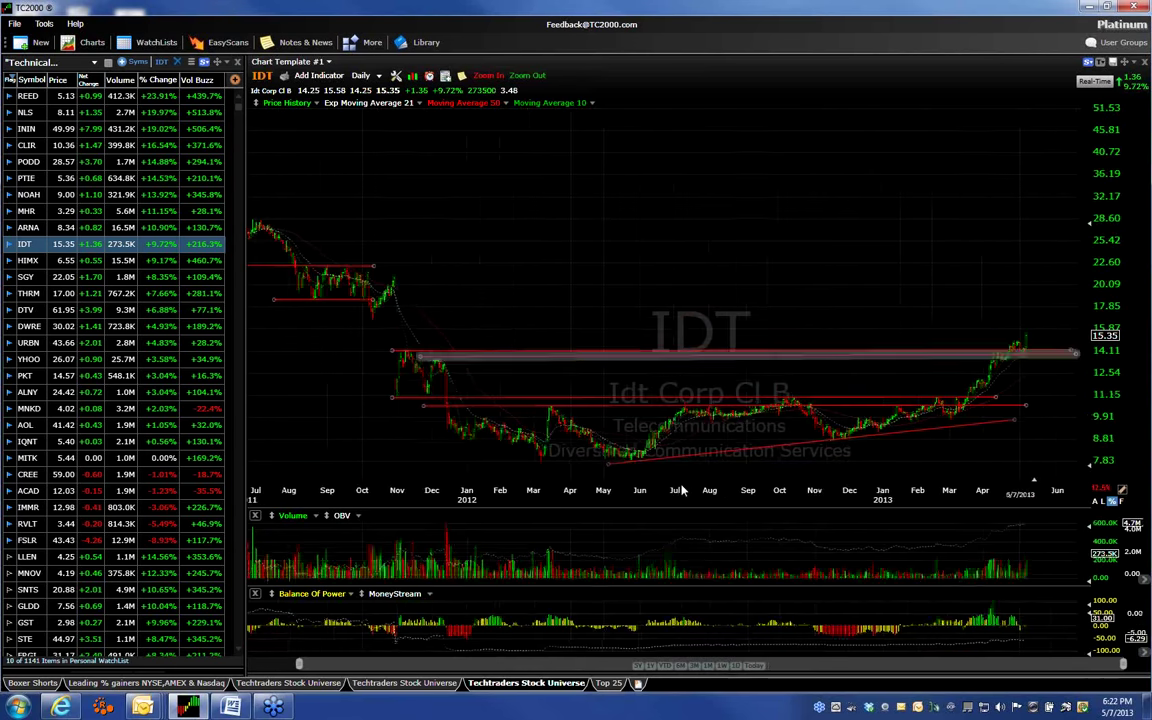
left_click(488, 75)
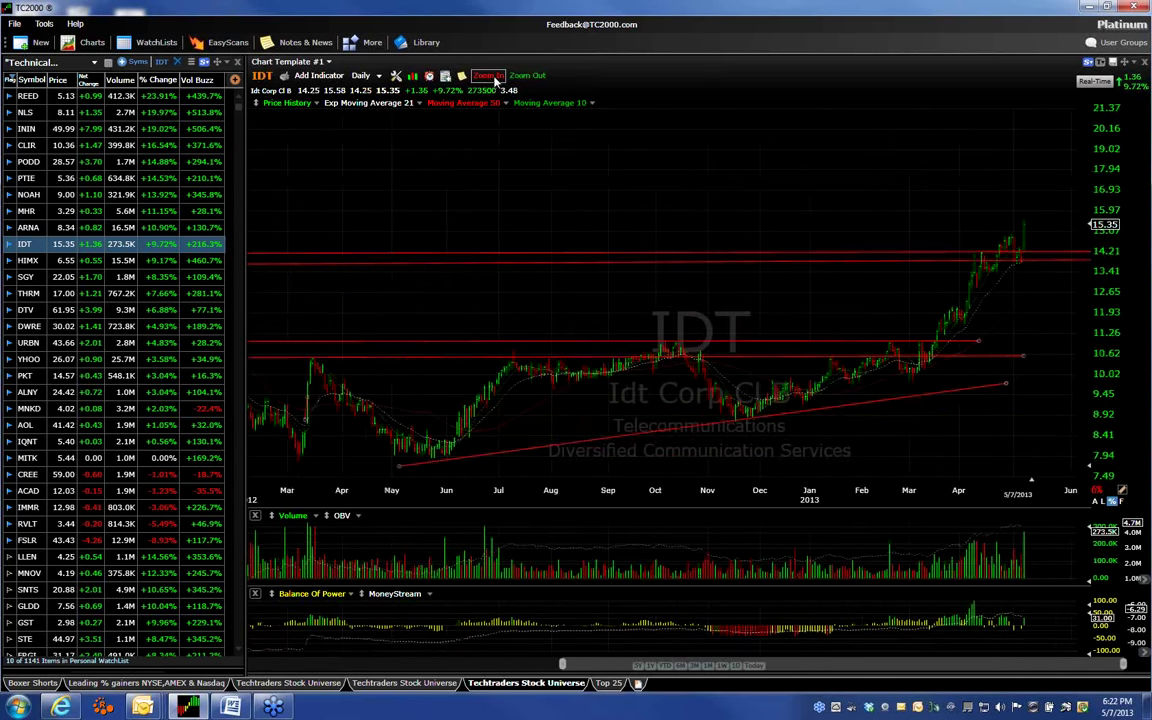
left_click(488, 75)
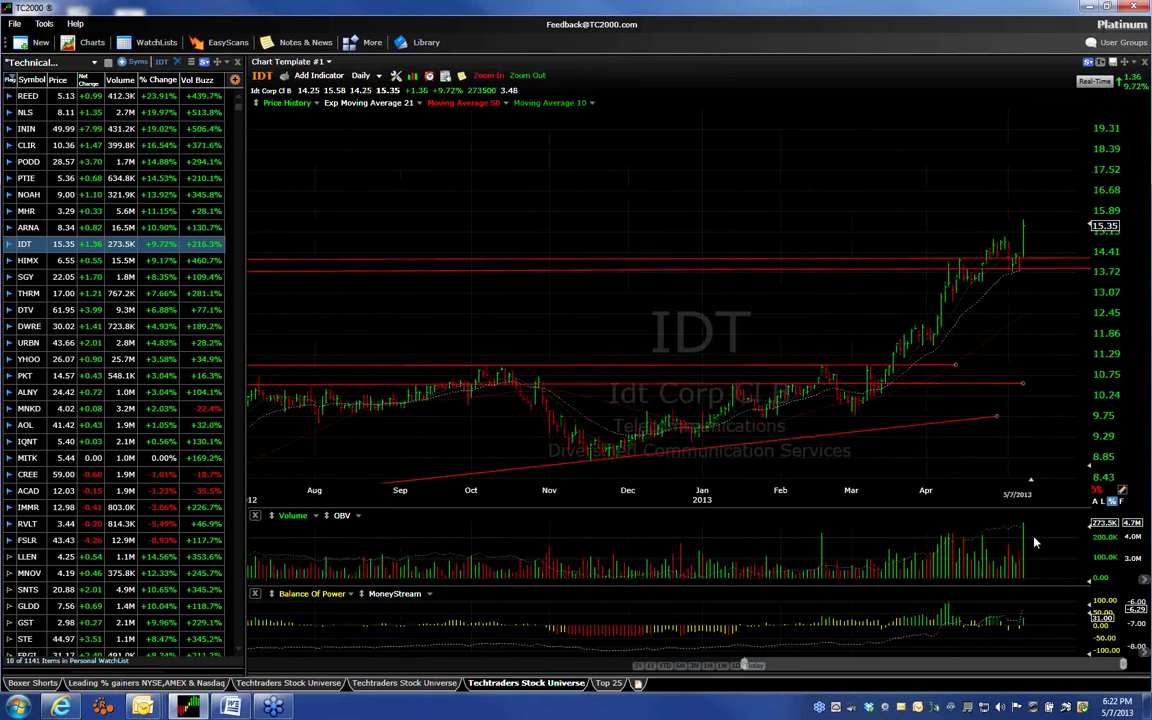
left_click(527, 75)
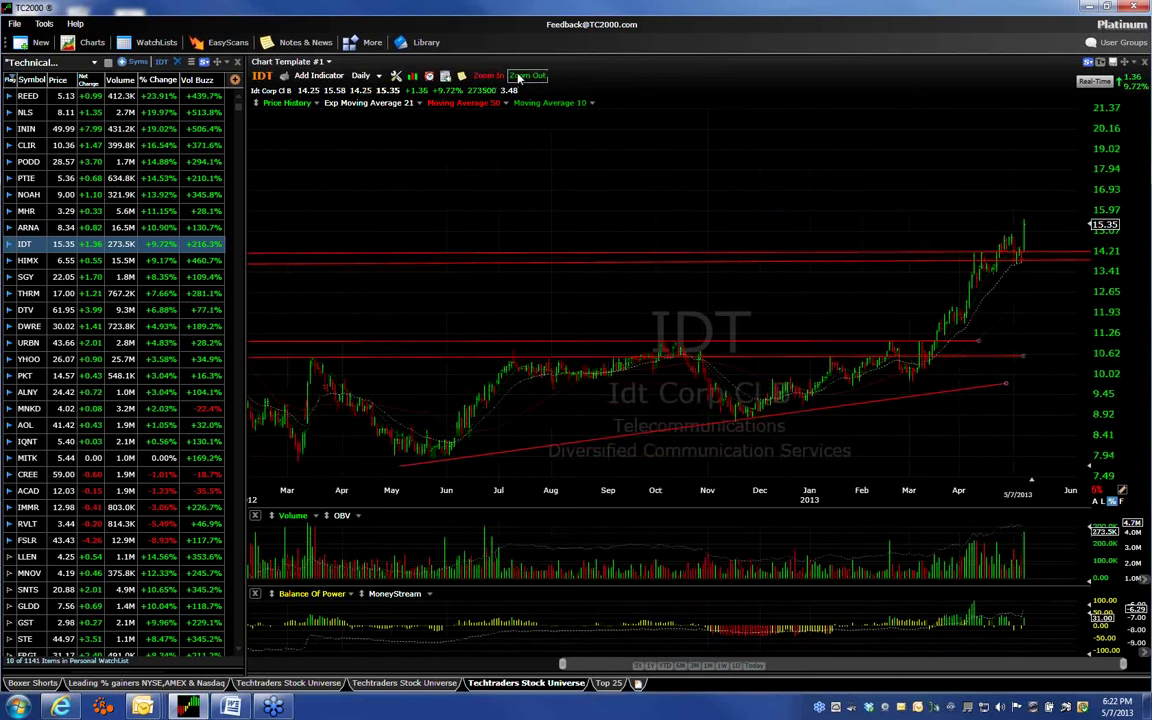
left_click(527, 75)
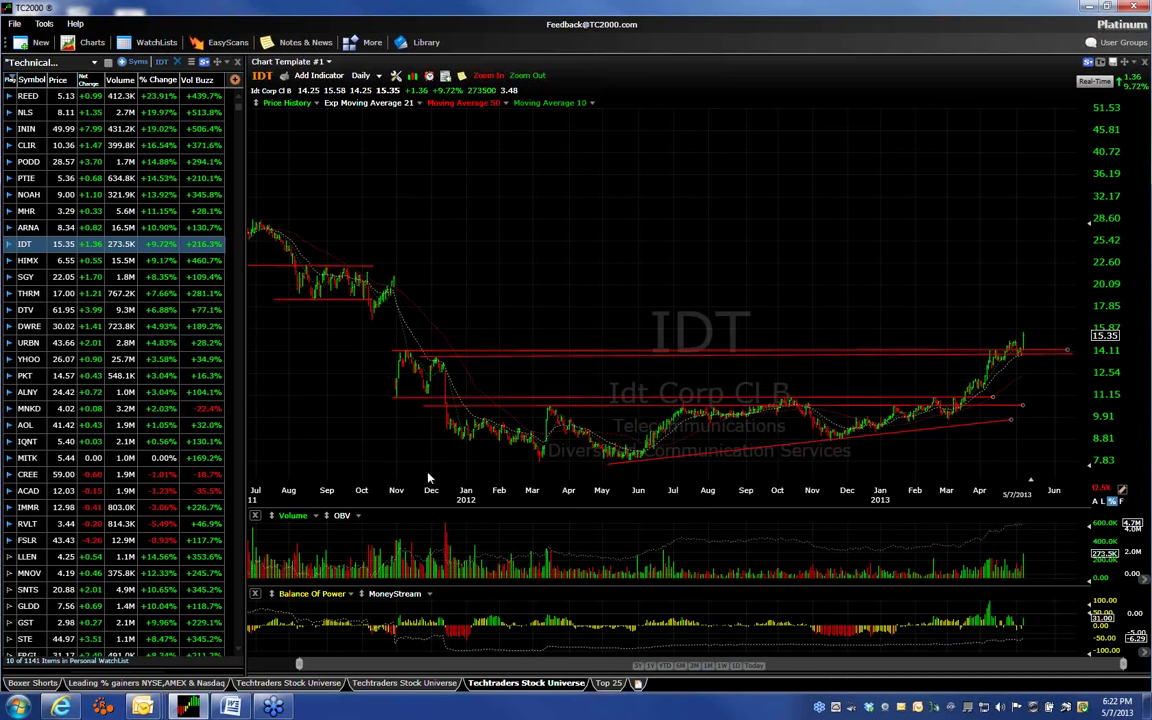
left_click(488, 76)
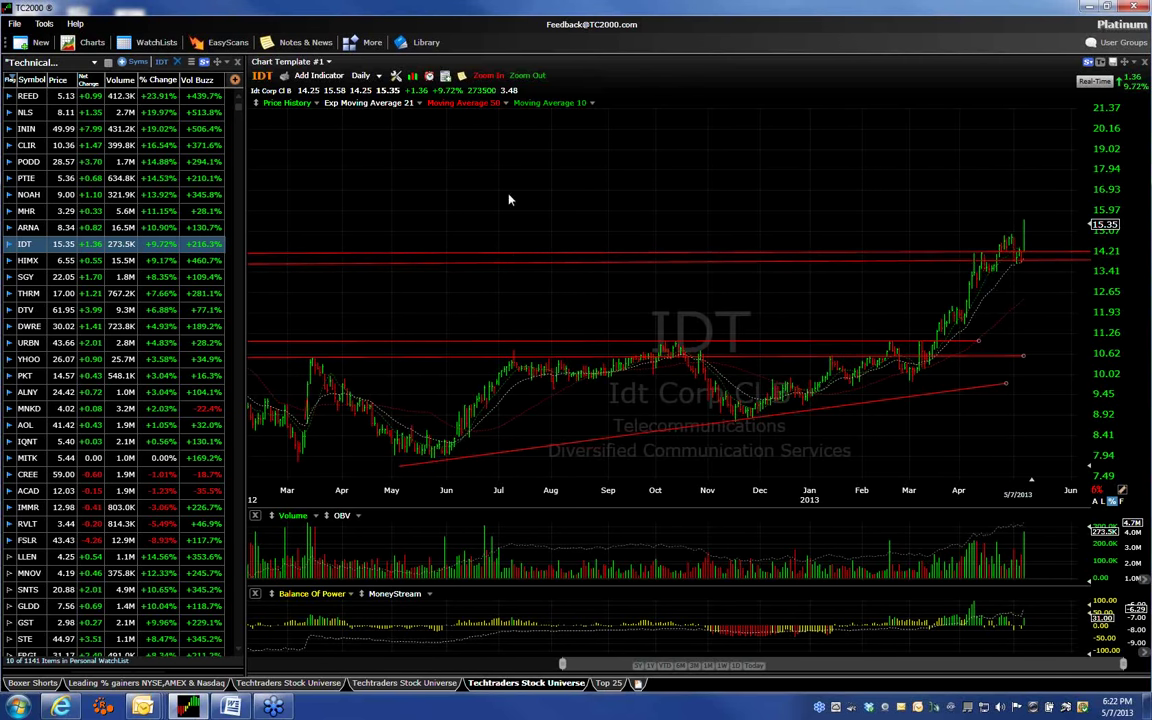
scroll(582, 240, "down", 3)
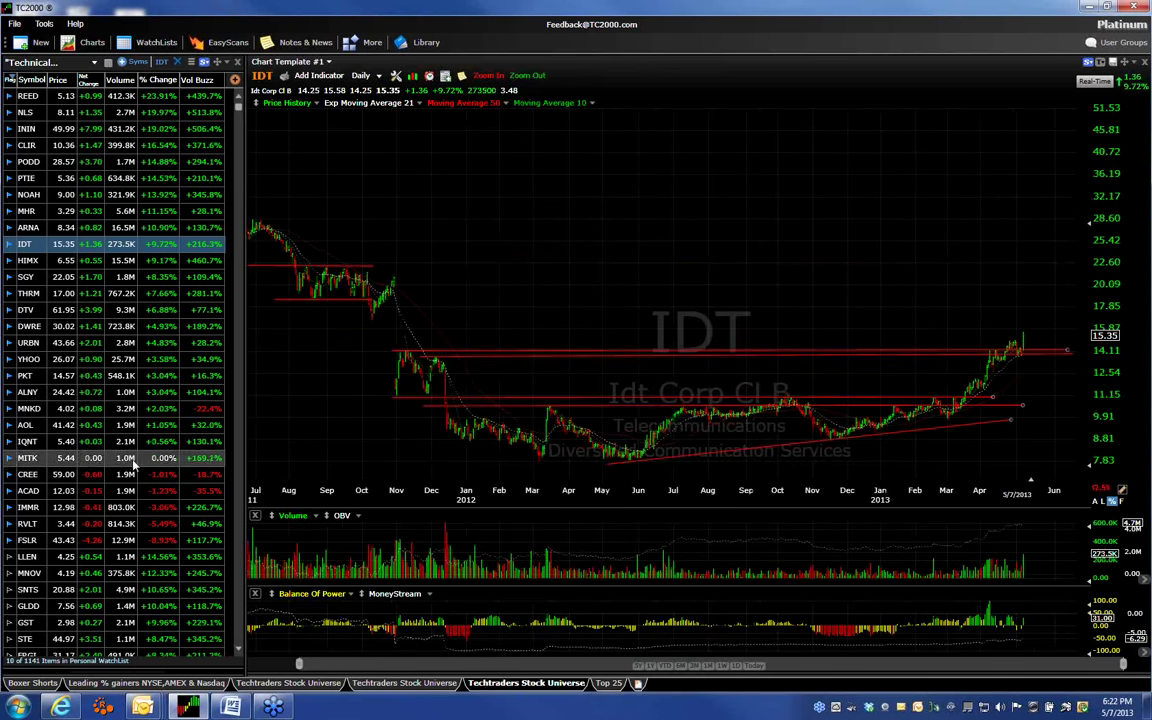
Review the daily charts of HIMX and RVLT, examining their rising channels and consolidation patterns.
left_click(29, 261)
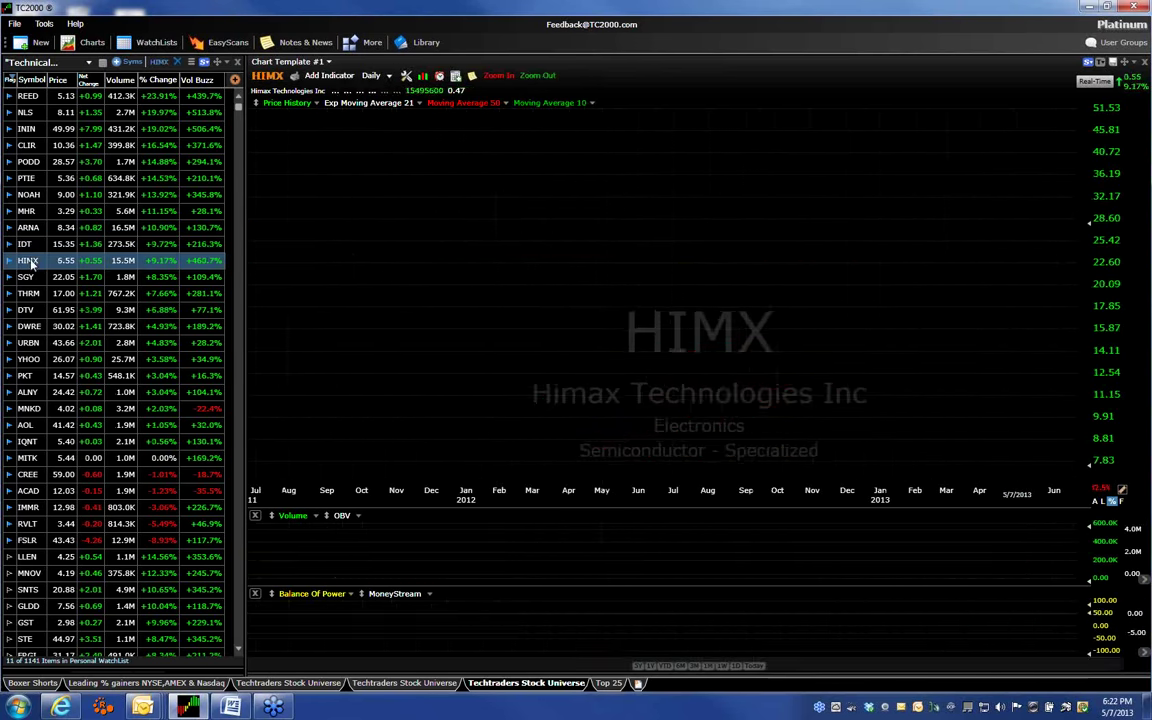
left_click(499, 77)
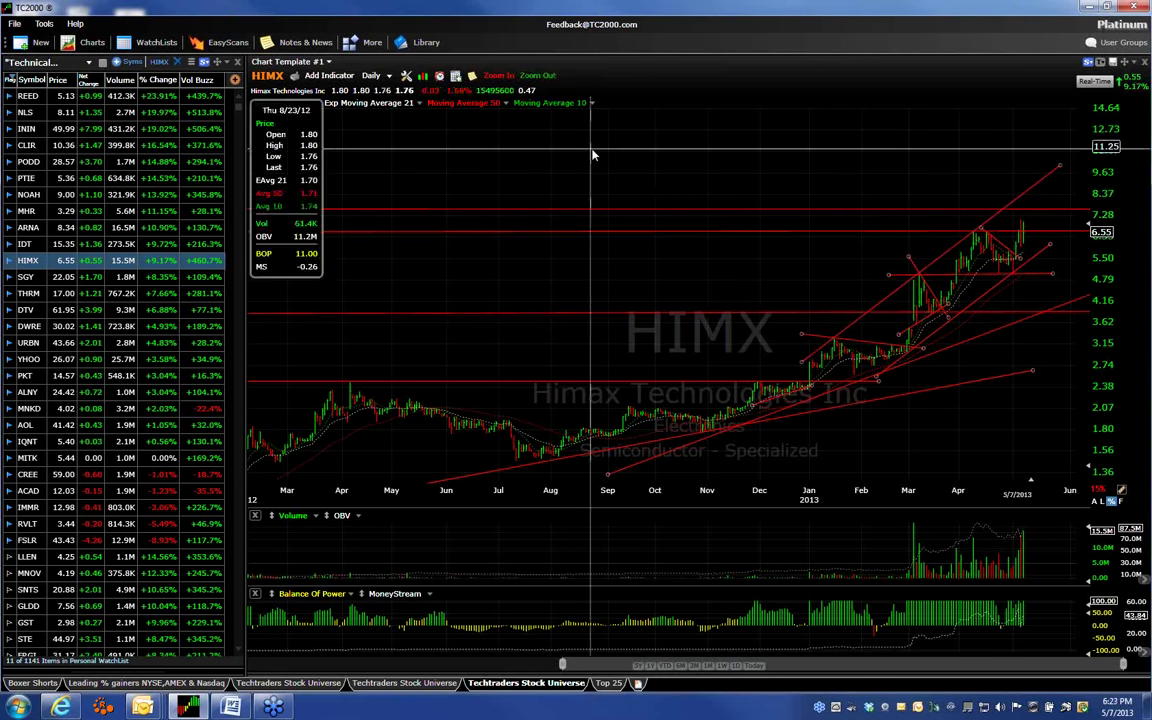
type("rvlt")
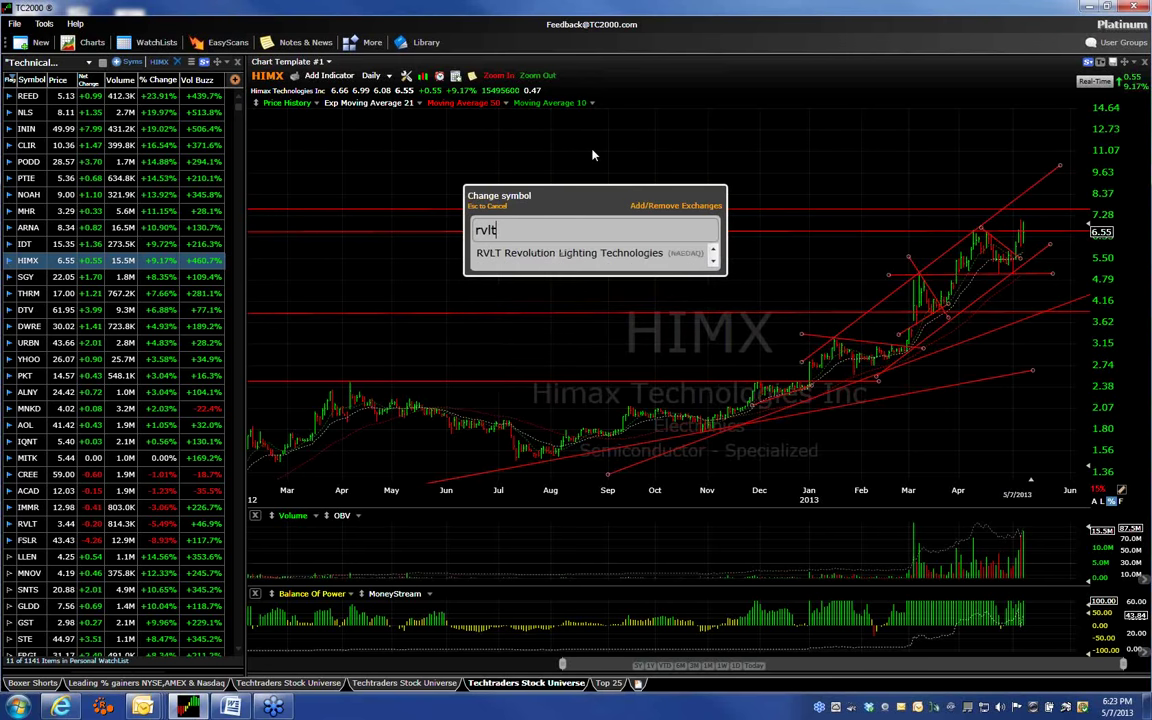
key("Return")
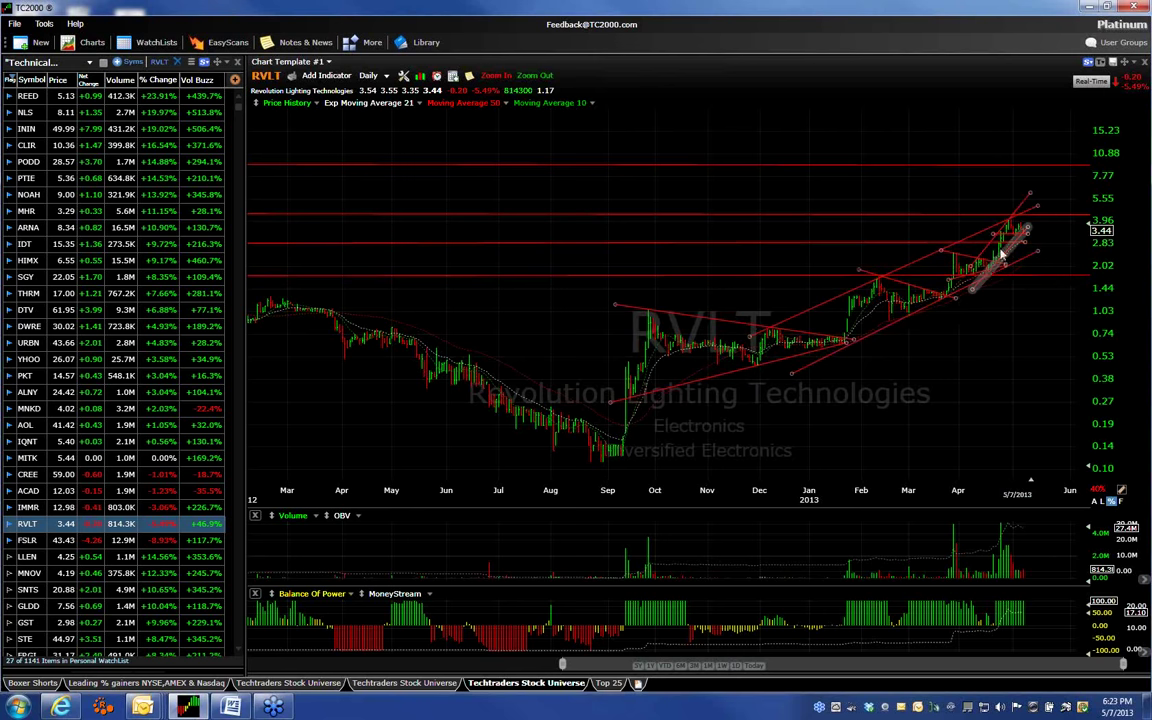
left_click(494, 78)
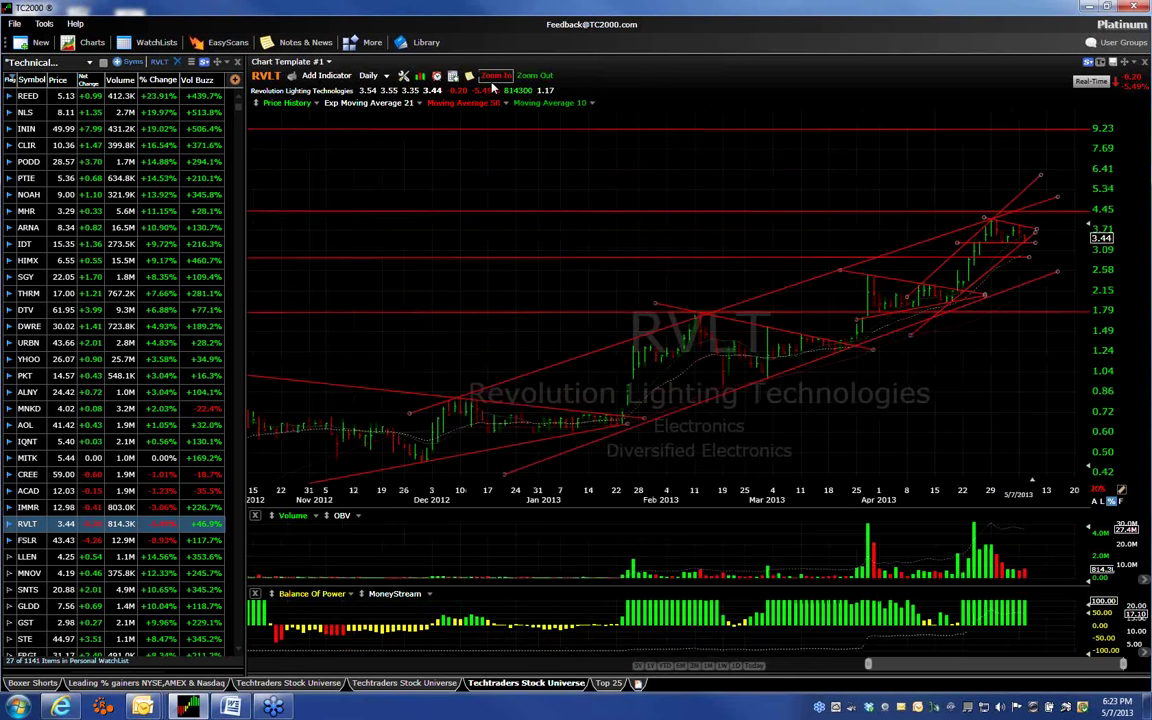
left_click(494, 79)
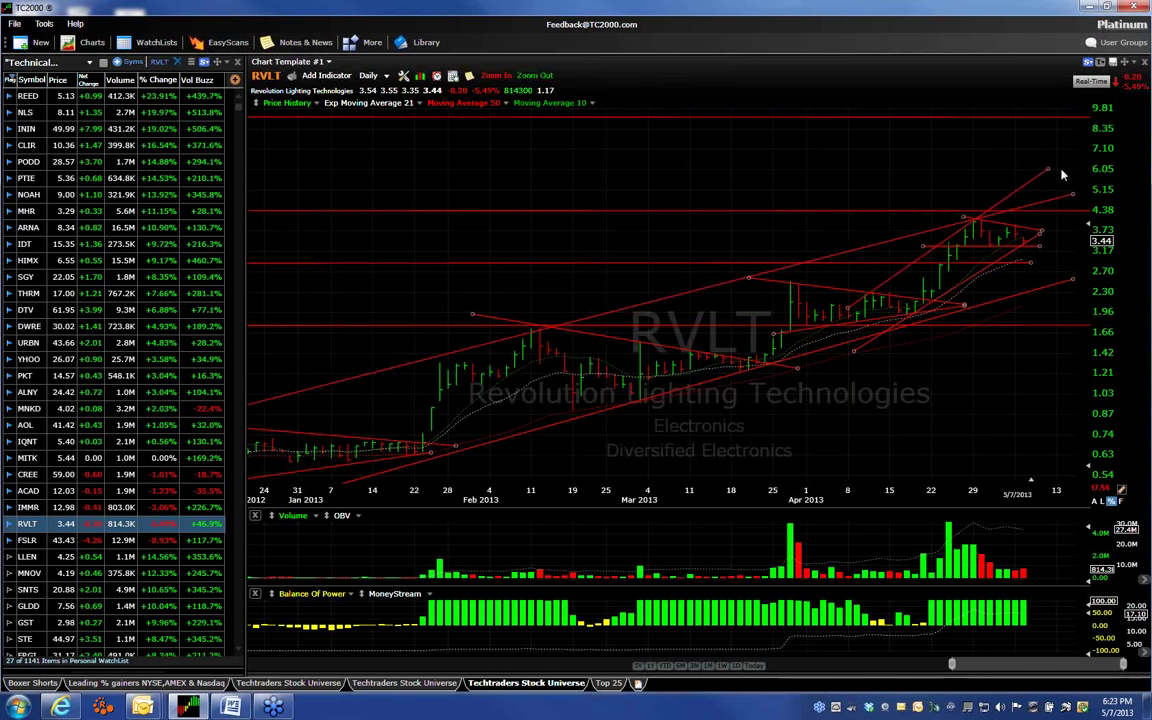
left_click(521, 77)
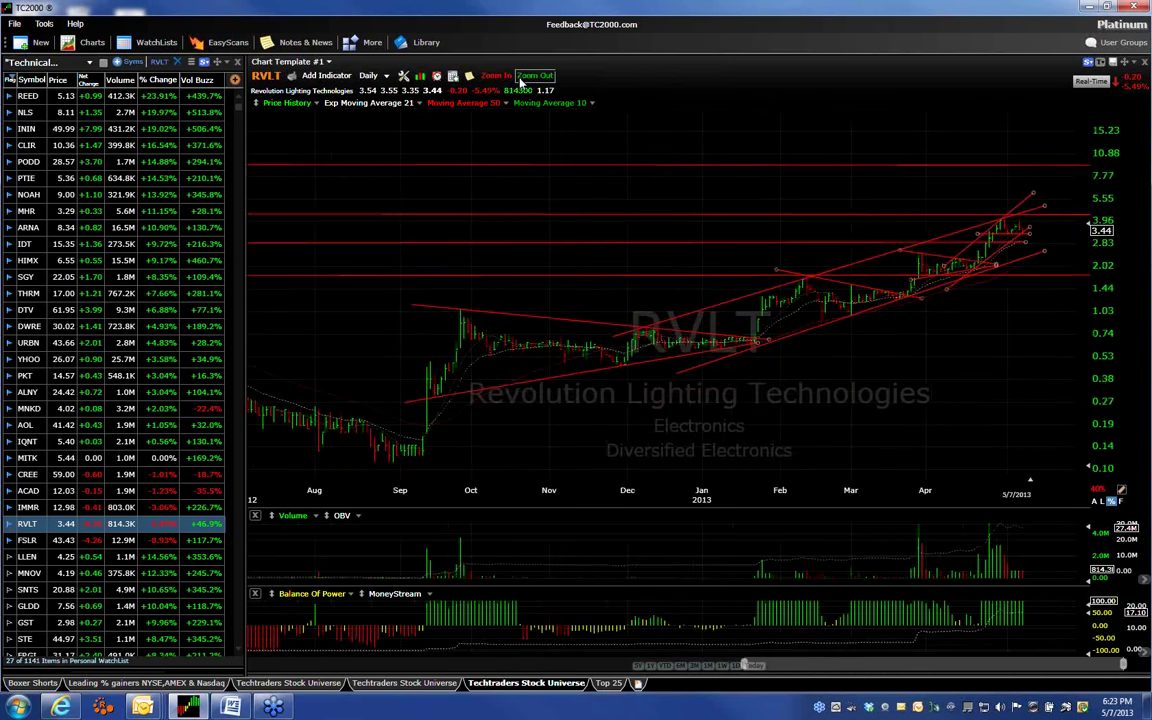
Examine FSLR's daily chart and switch it to the 1-minute time frame.
left_click(30, 541)
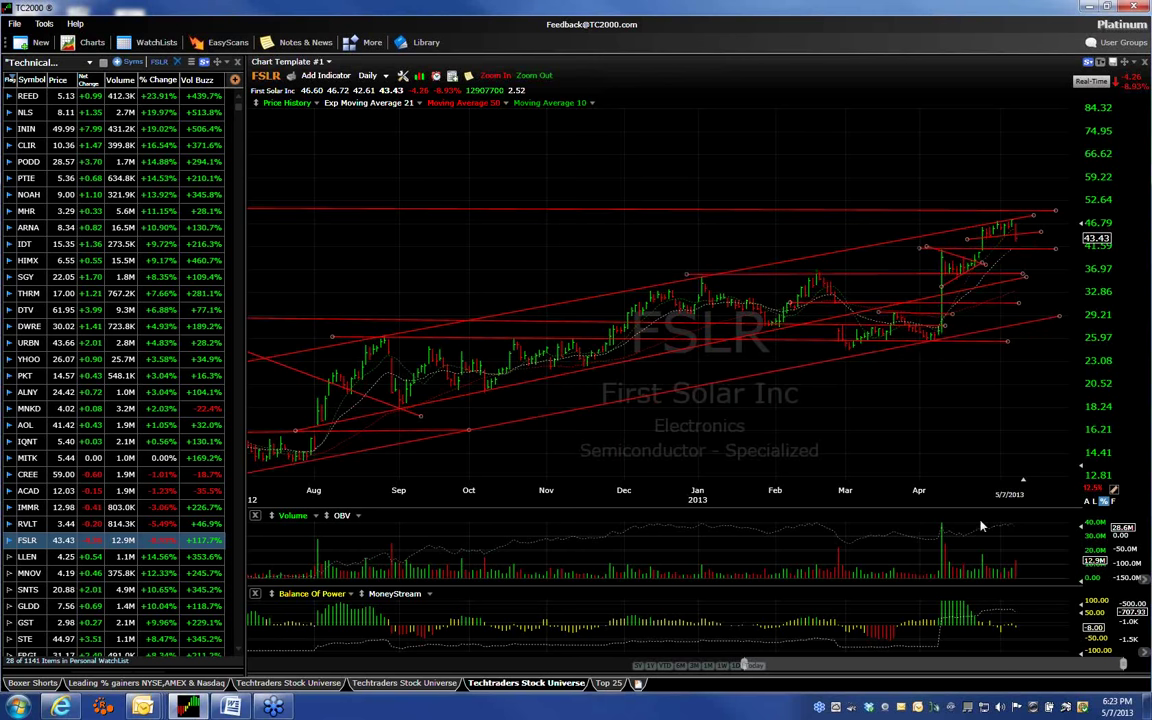
left_click(1012, 264)
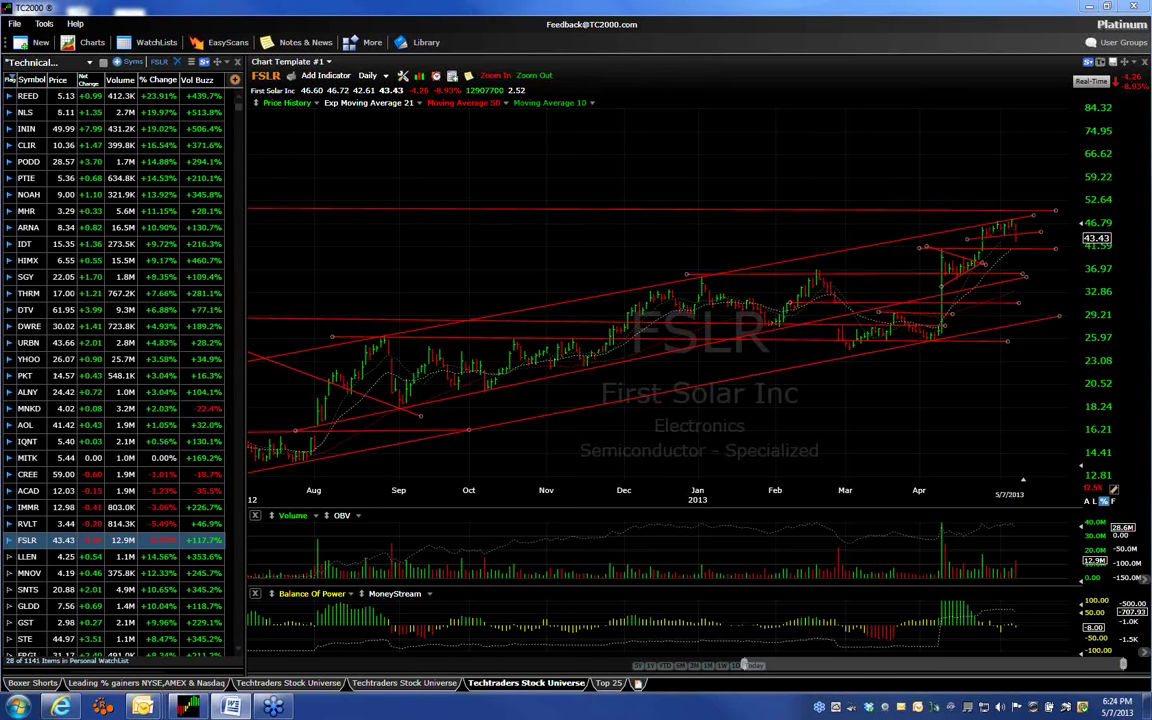
left_click(368, 75)
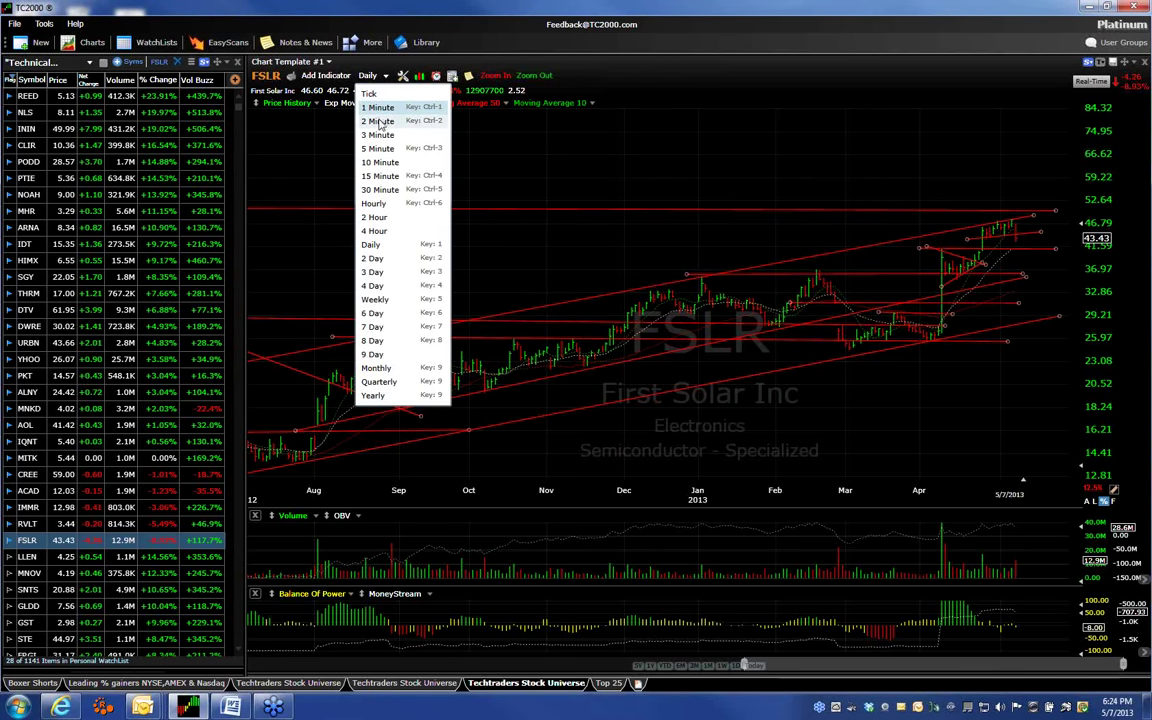
left_click(378, 121)
left_click(376, 76)
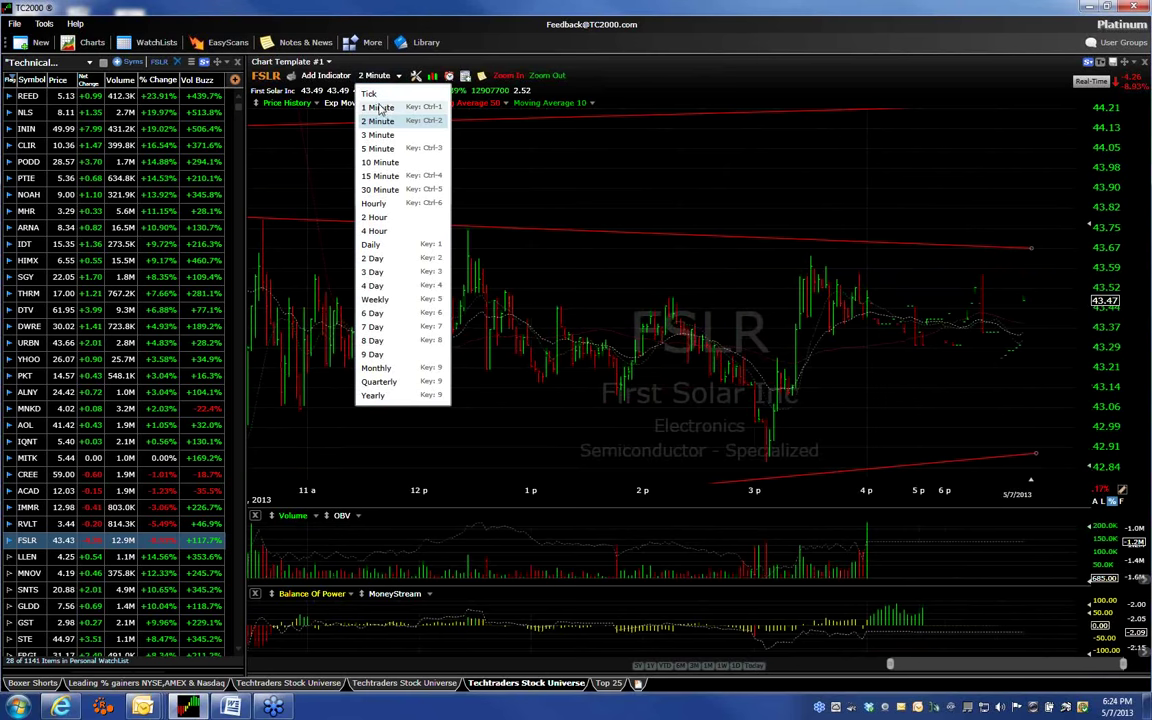
left_click(378, 108)
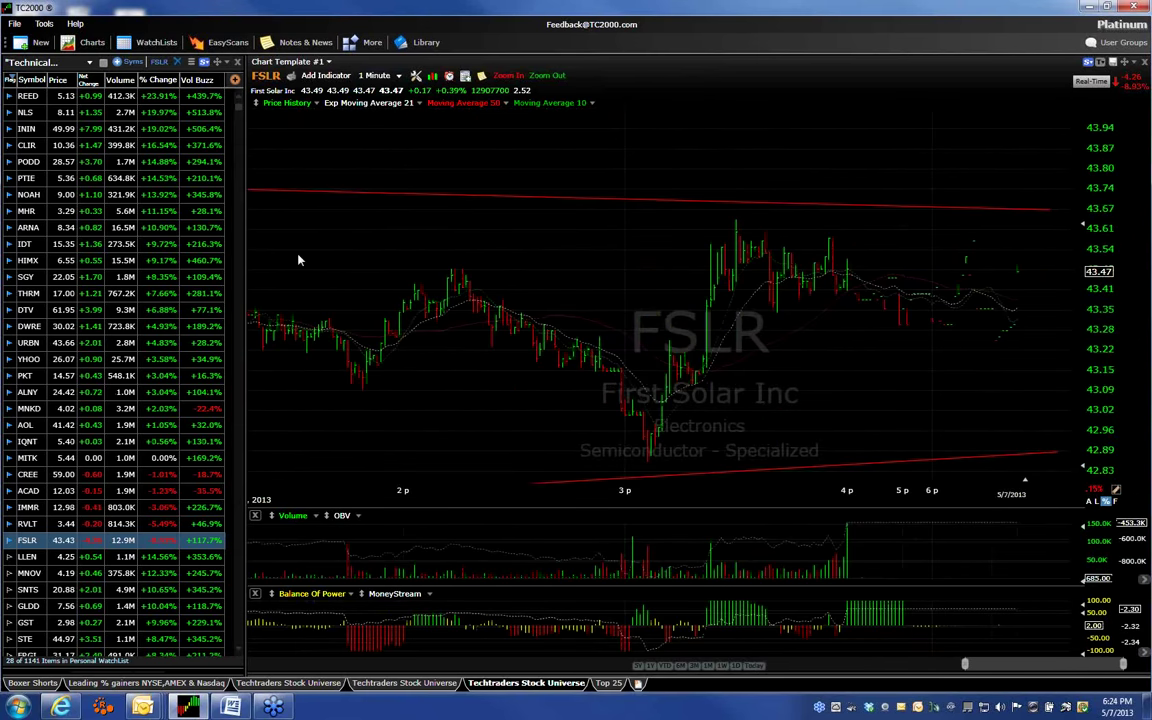
Bring up ACAD and widen its 1-minute chart to cover the full May 7 session.
type("acad")
key("Return")
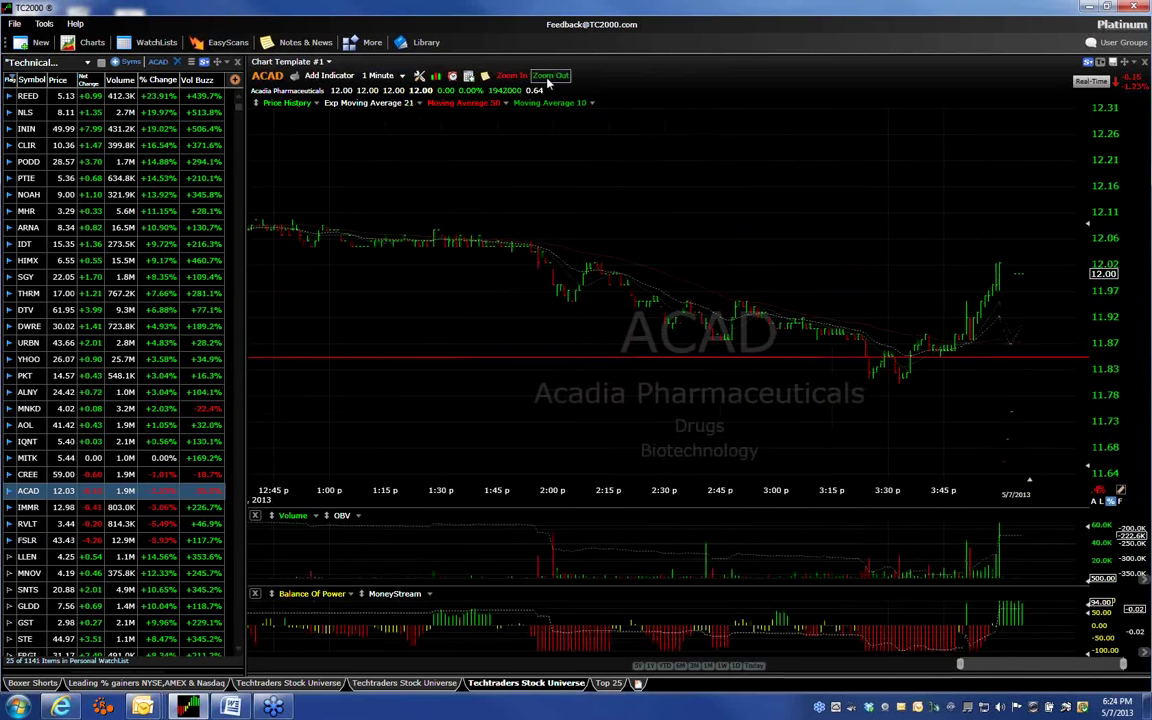
left_click(468, 76)
left_click(468, 76)
left_click(400, 77)
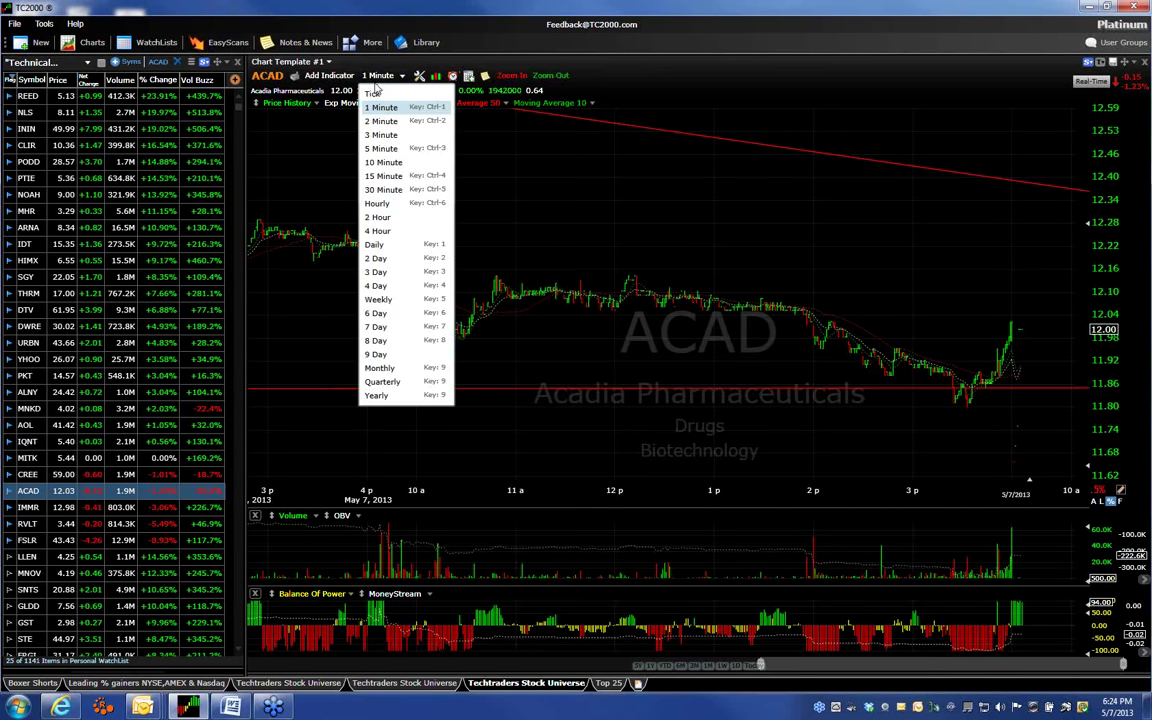
Bring up ARNA's 1-minute chart and move the forward end of its rising support trendline to about 8.49.
type("arna")
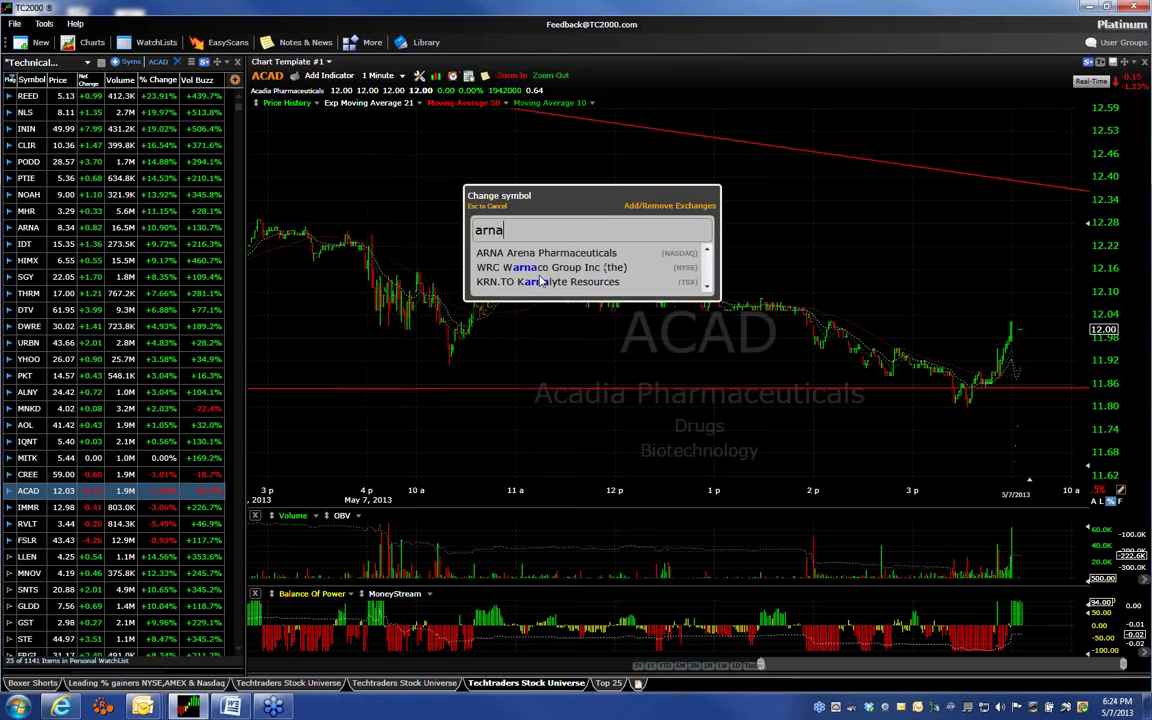
key("Return")
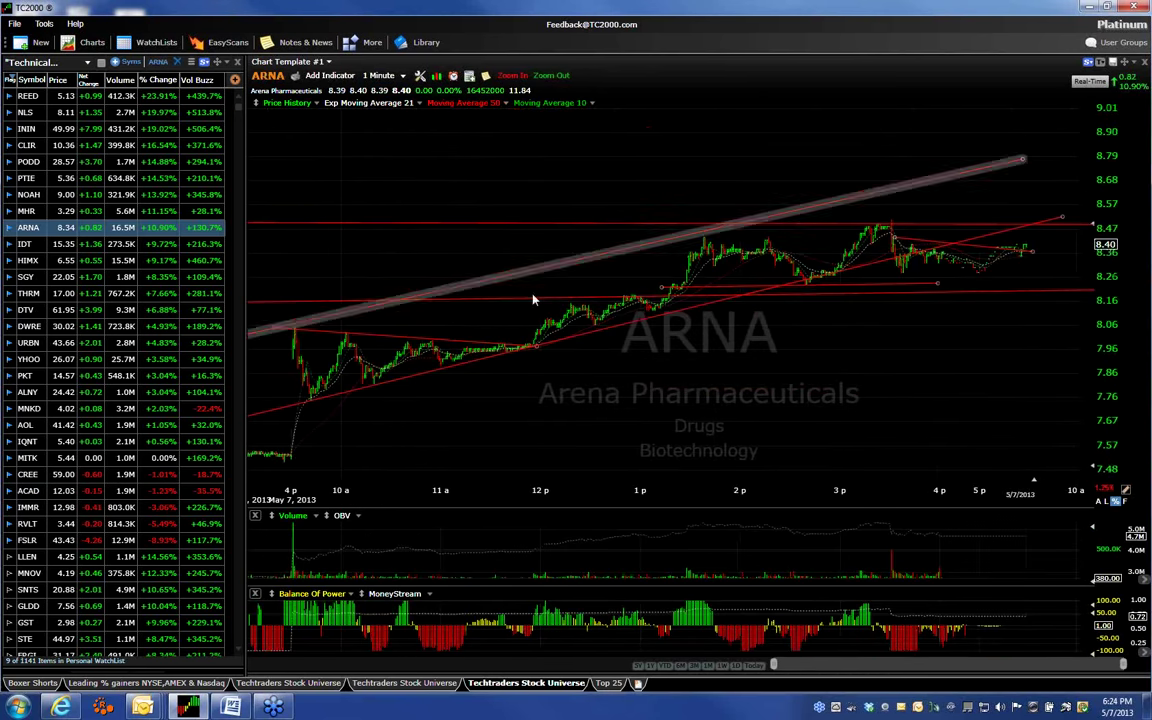
left_click_drag(1062, 216, 1066, 224)
left_click(406, 374)
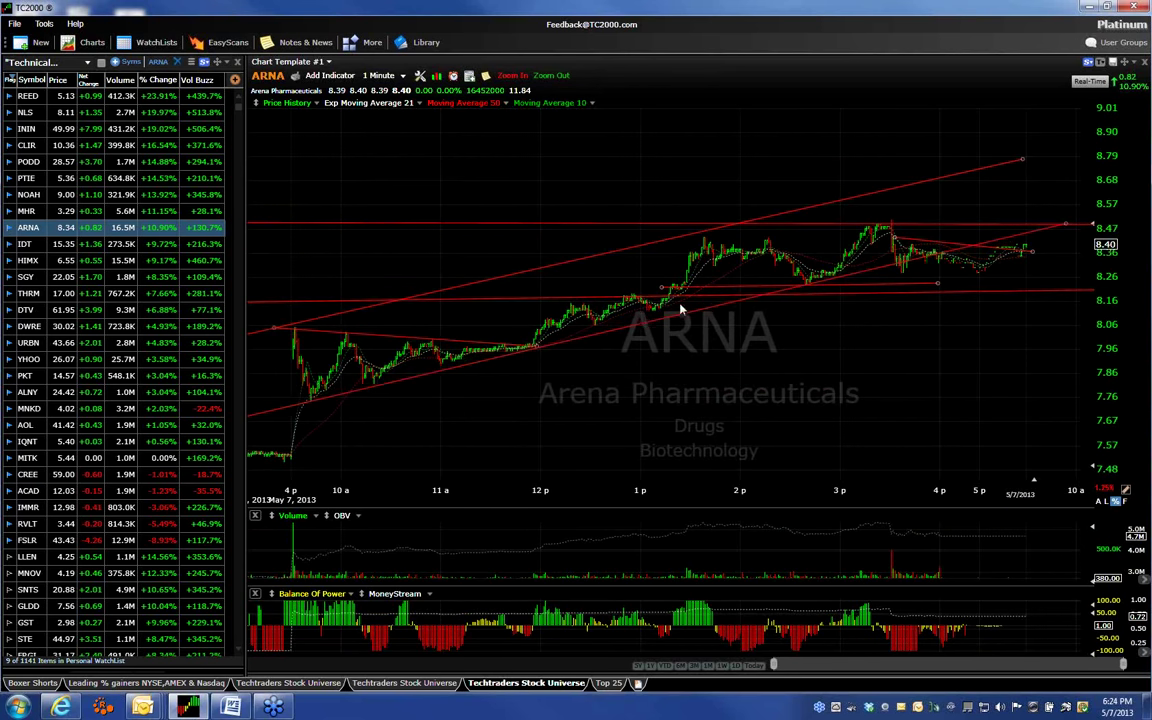
Reposition ARNA's short late-session trendline nearly flat at about 8.40, from about 3:30 p.m. past the last bar.
left_click(704, 246)
left_click(892, 248)
left_click_drag(1048, 242, 886, 244)
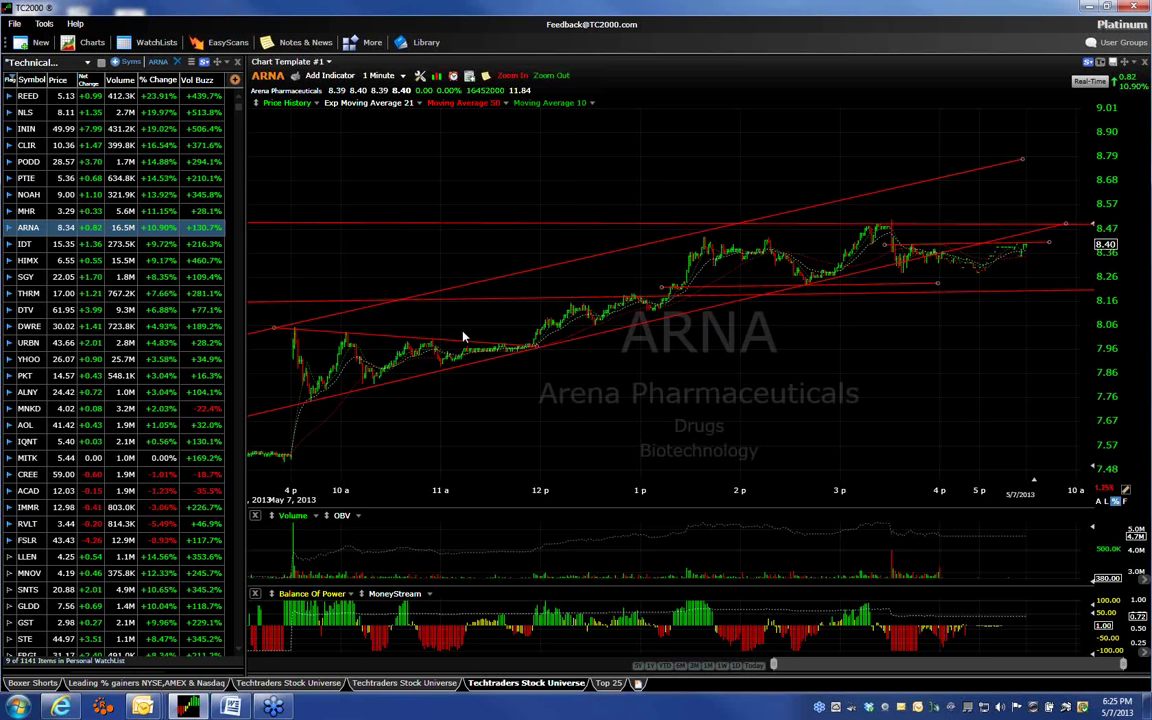
left_click(737, 226)
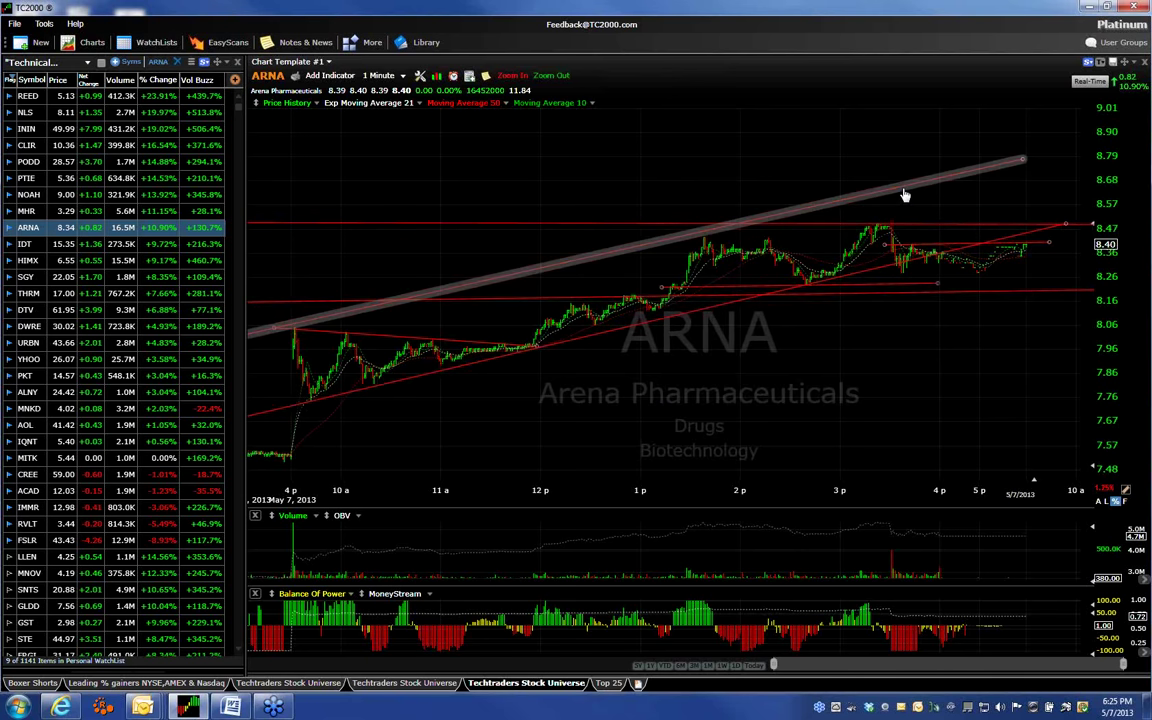
left_click_drag(904, 194, 866, 244)
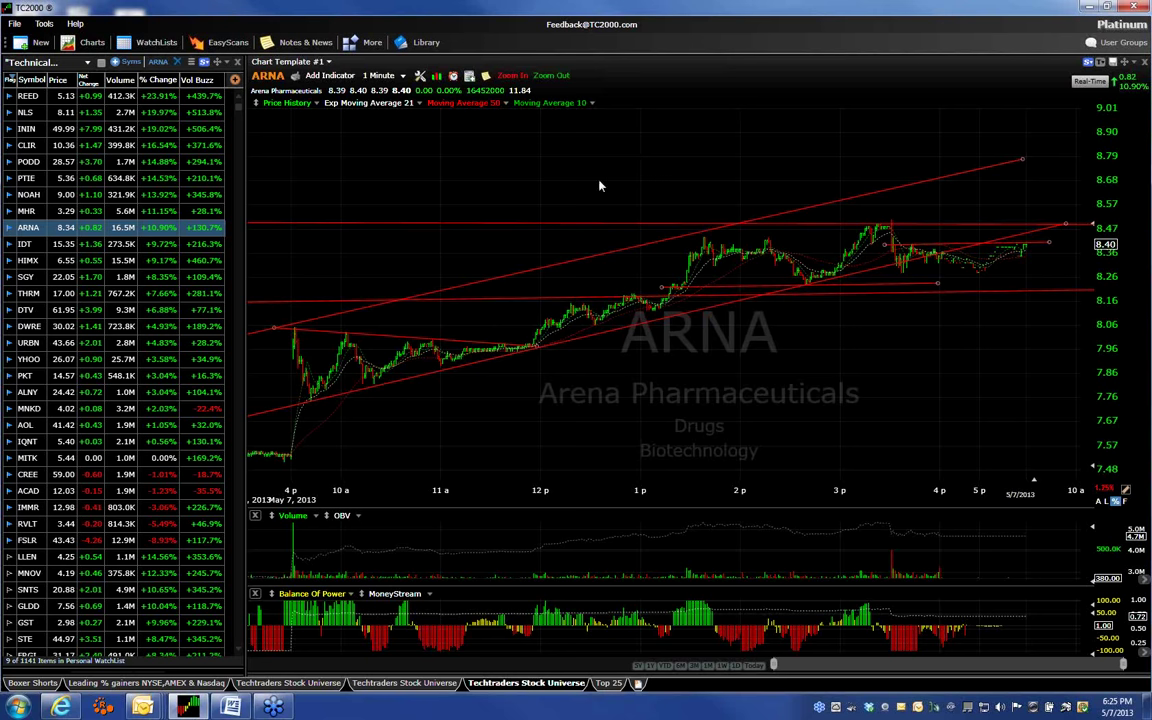
Review the 1-minute charts of PKT and AOL, inspecting PKT's price bar near its afternoon high.
left_click(27, 379)
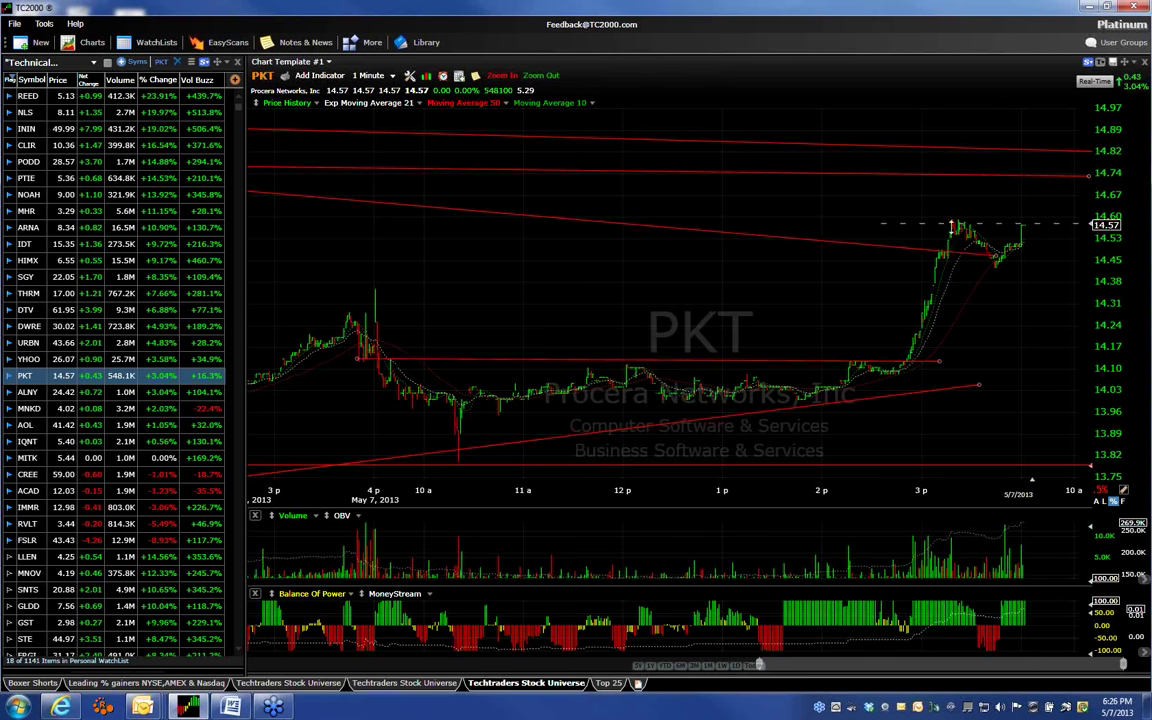
left_click(951, 240)
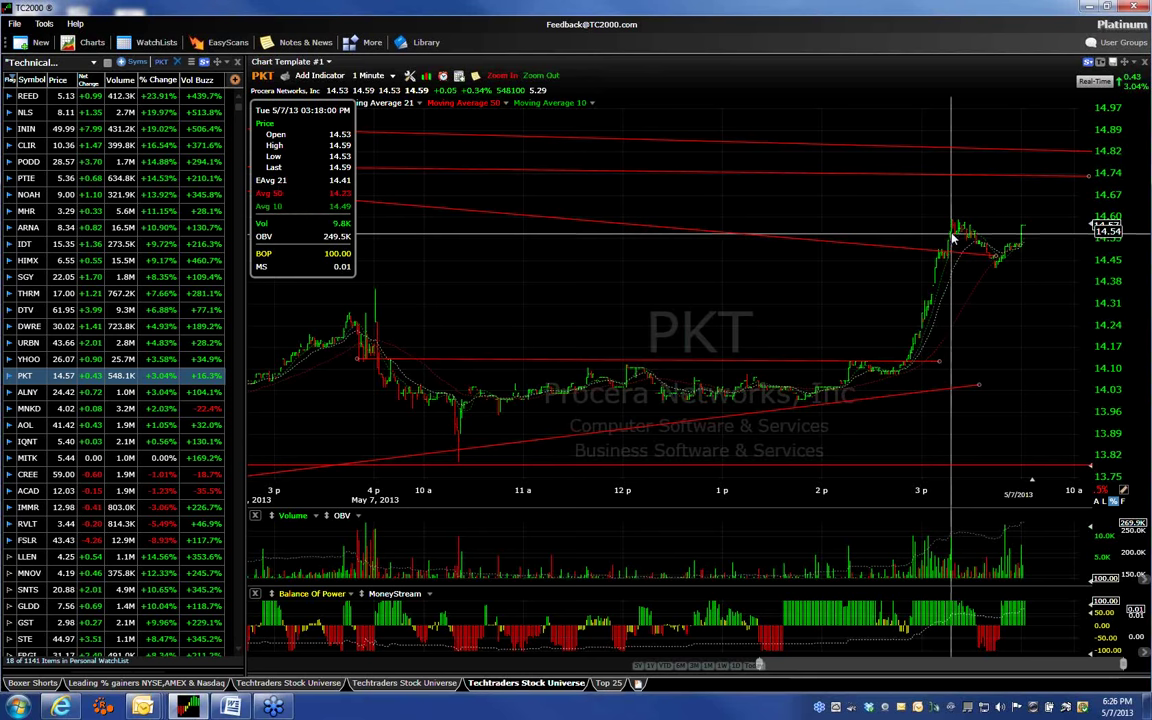
left_click(951, 240)
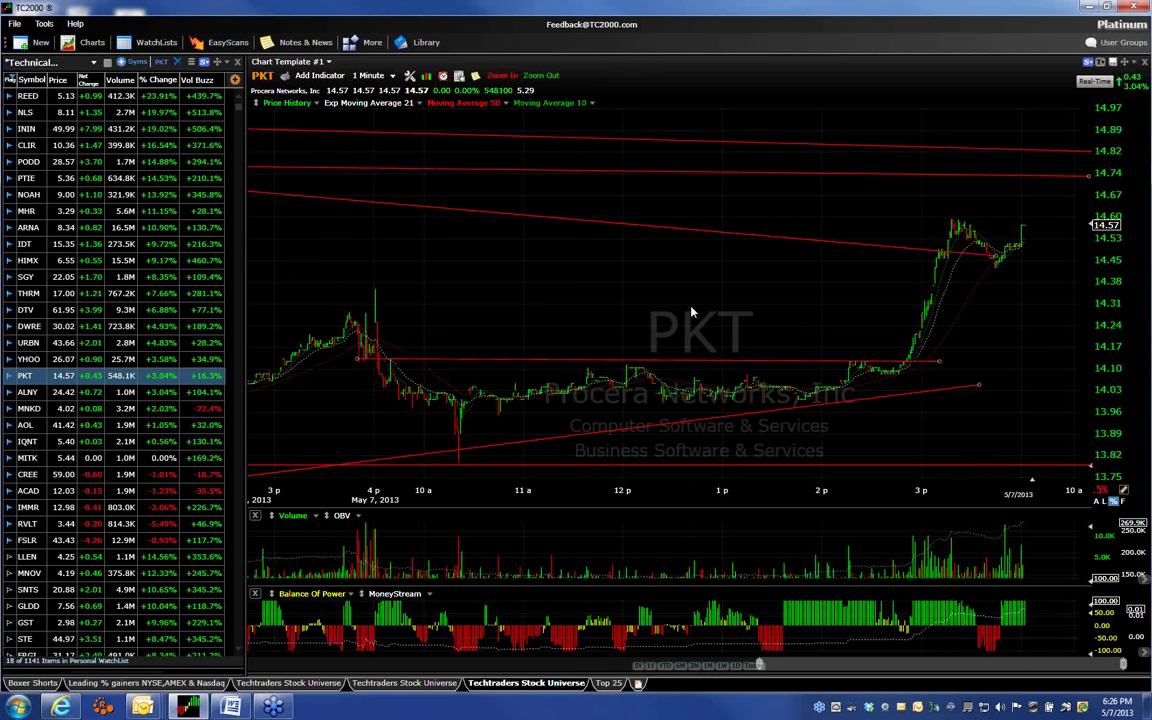
type("aol")
key("Return")
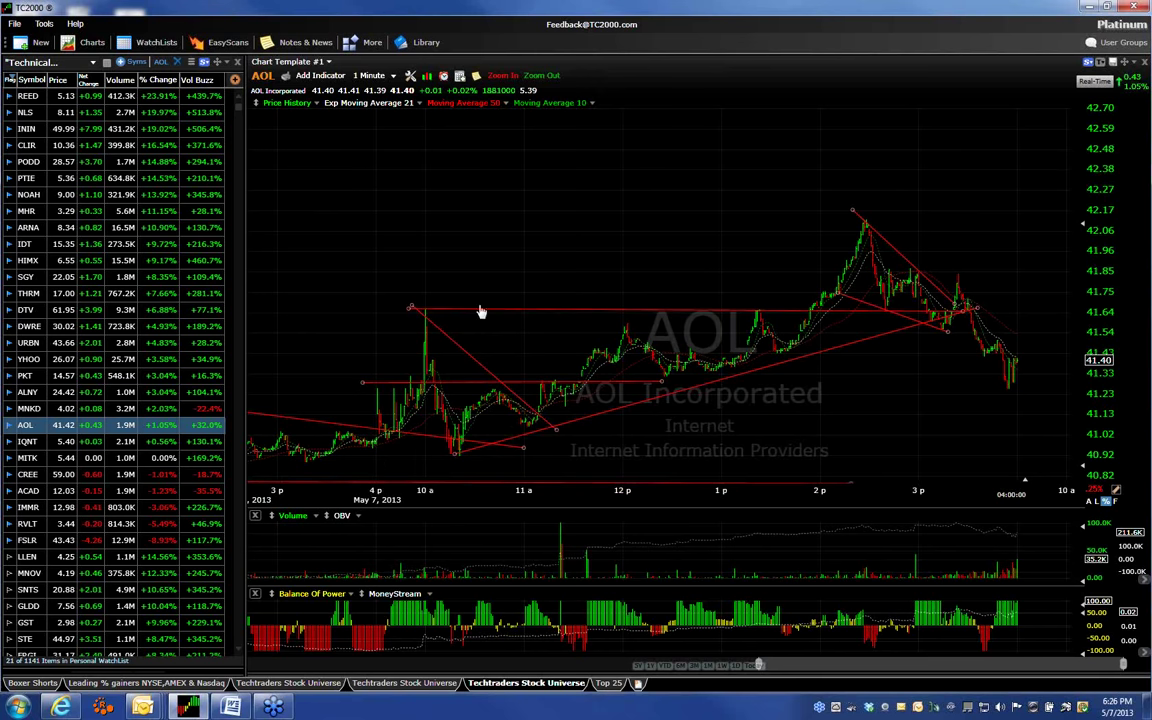
Review AOL's daily chart, inspecting the November 6, 2012 bar and the price action since late December 2012.
key("d")
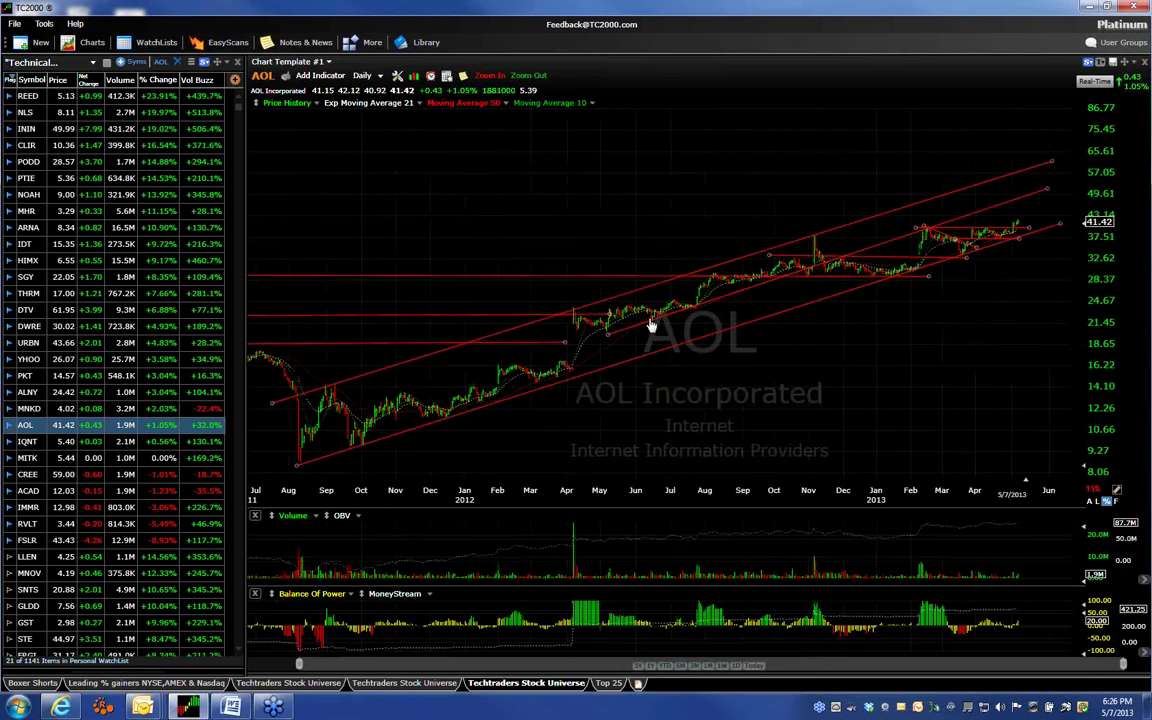
left_click(815, 290)
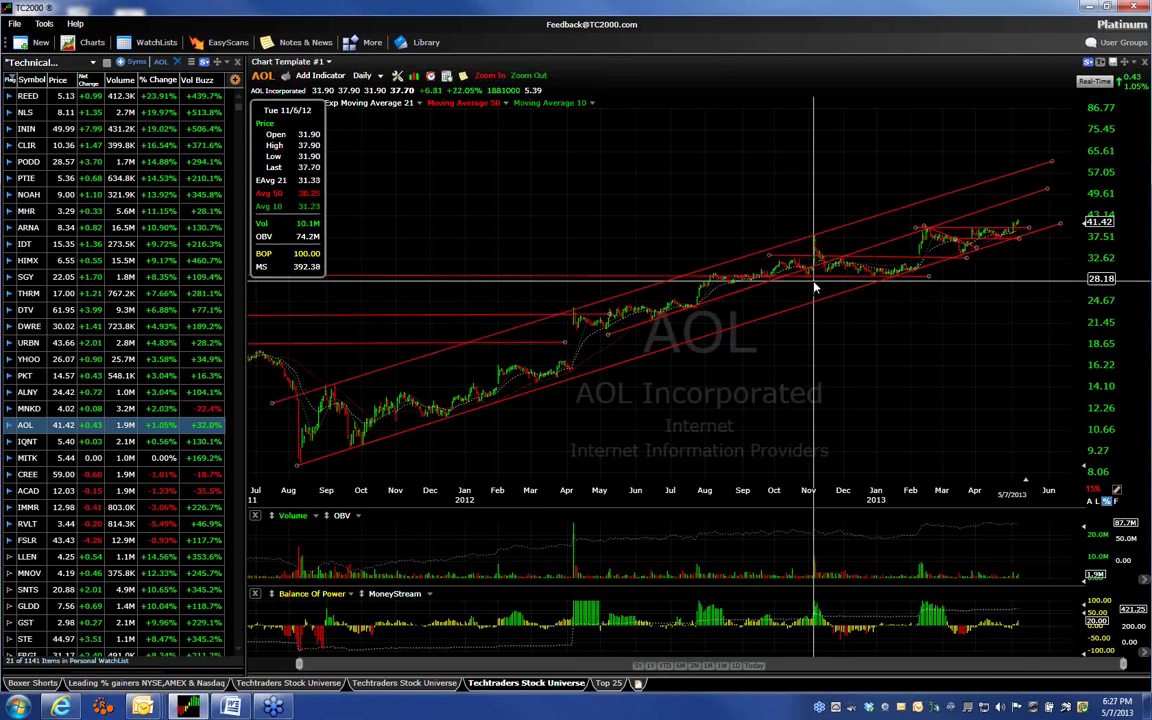
left_click(815, 288)
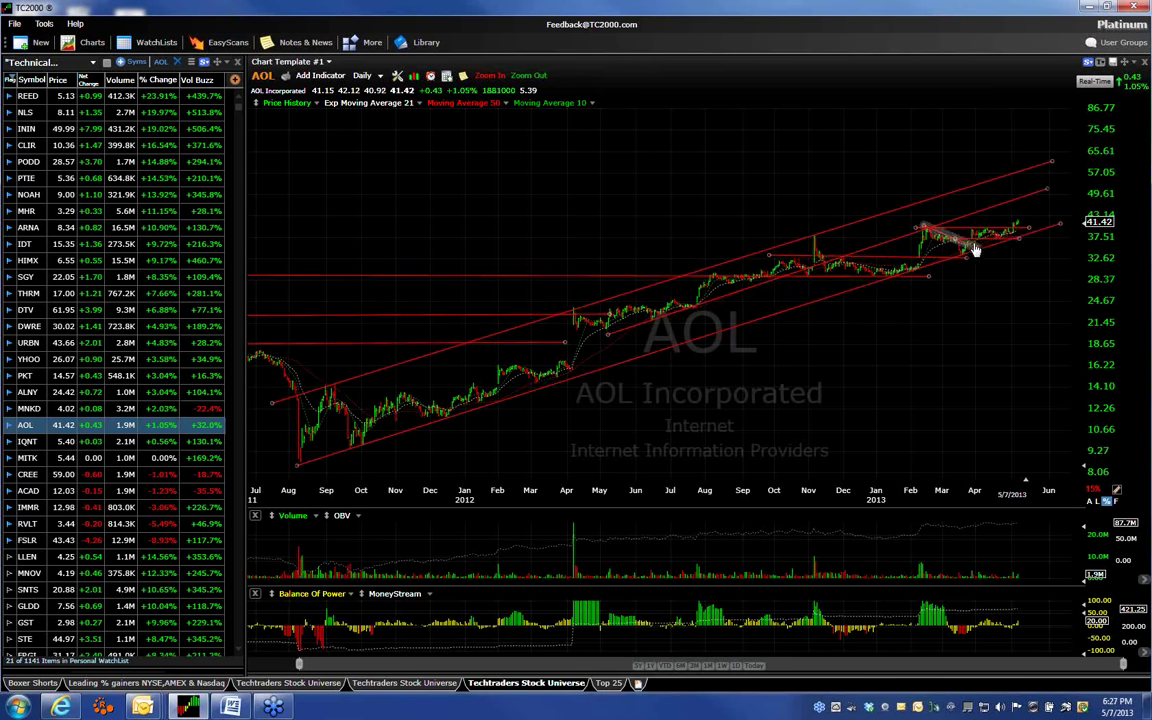
left_click(498, 76)
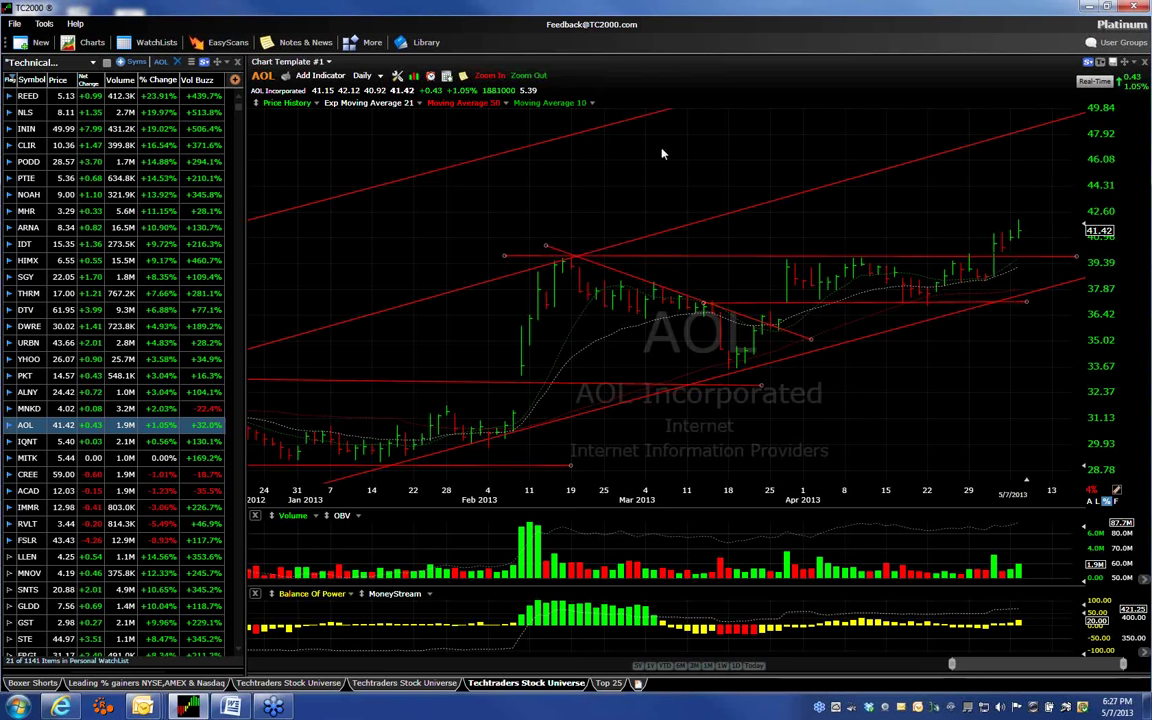
Draw two nearly horizontal trendlines on IQNT's daily chart at about 7.1 and 6.2, from about October 2012 past the last bar.
left_click(36, 445)
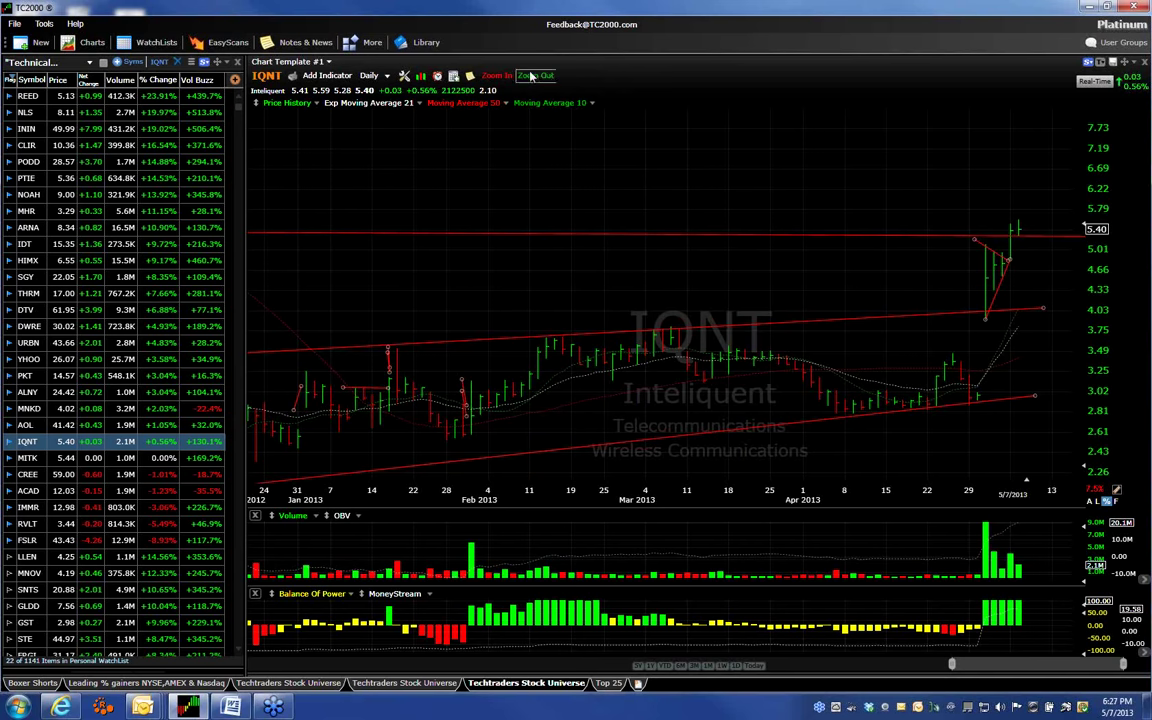
scroll(955, 388, "up", 3)
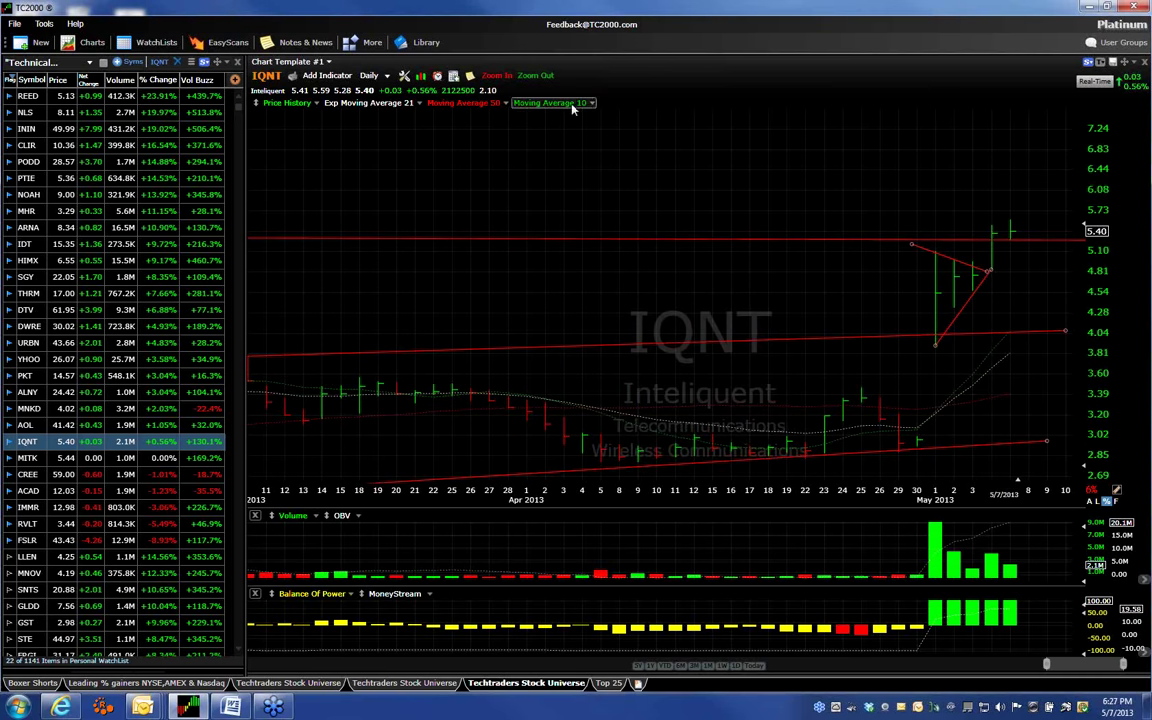
left_click(536, 77)
left_click(536, 77)
left_click(536, 77)
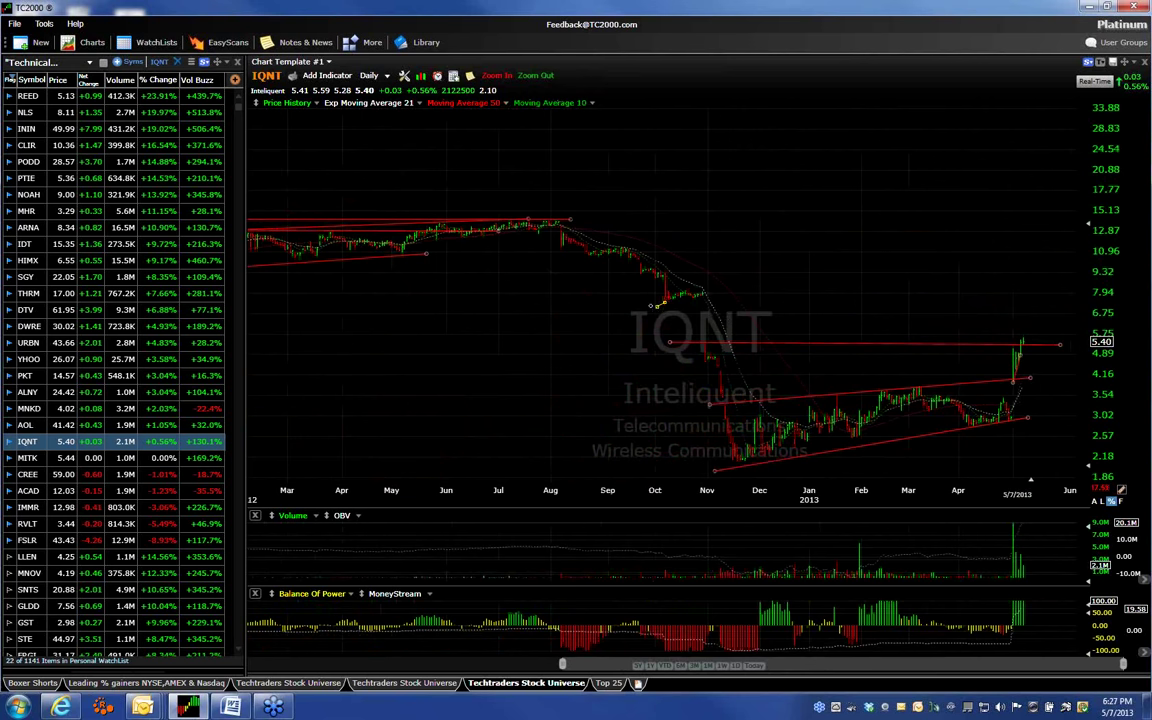
left_click_drag(650, 302, 1070, 310)
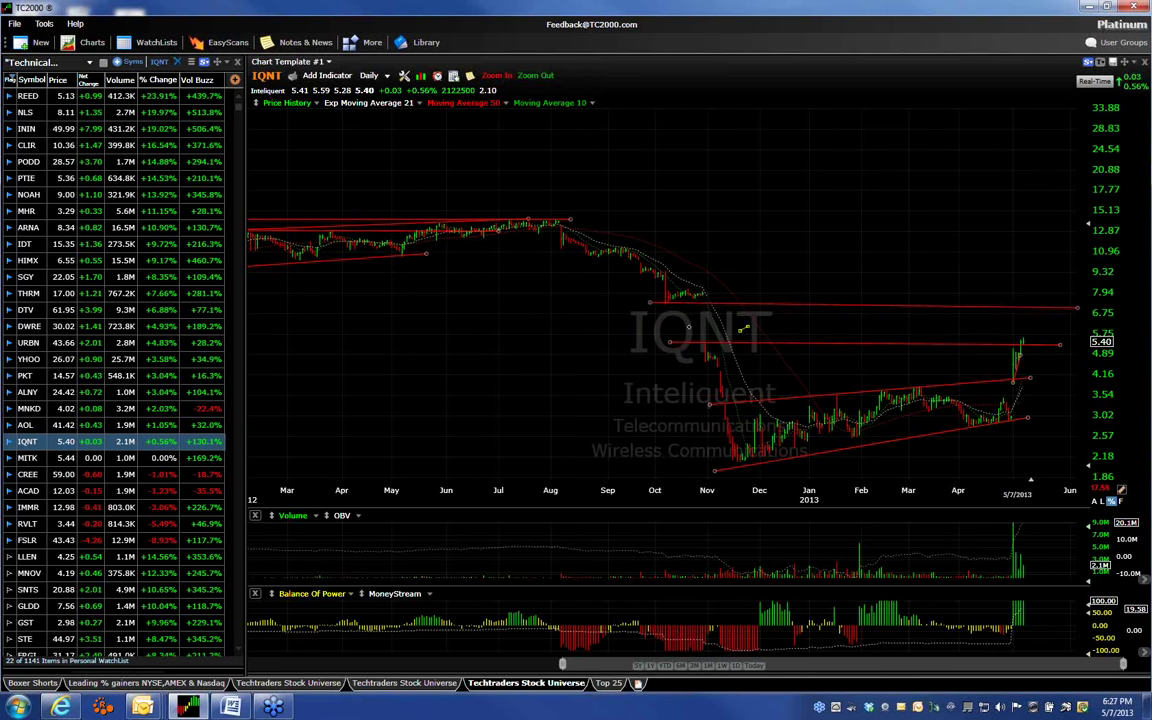
left_click_drag(642, 321, 1077, 327)
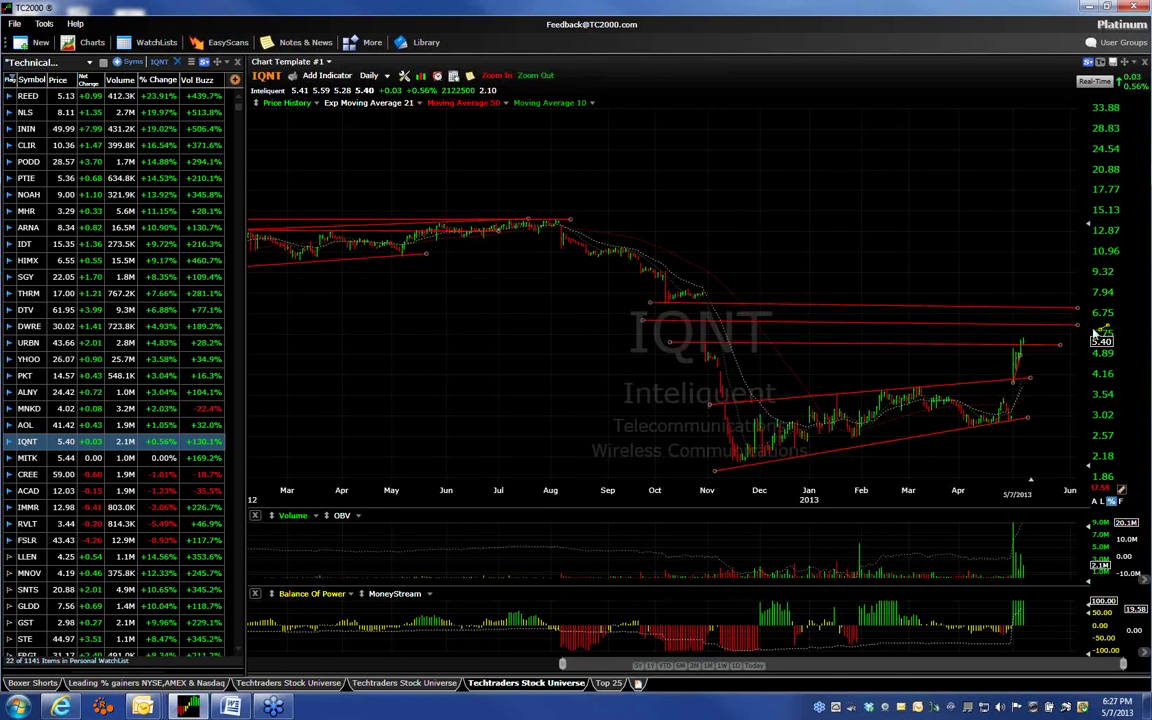
On IQNT's 5-minute chart, extend the upper rising trendline back to about 5.02 before May 1 and forward past the last bar to about 5.83.
left_click(368, 75)
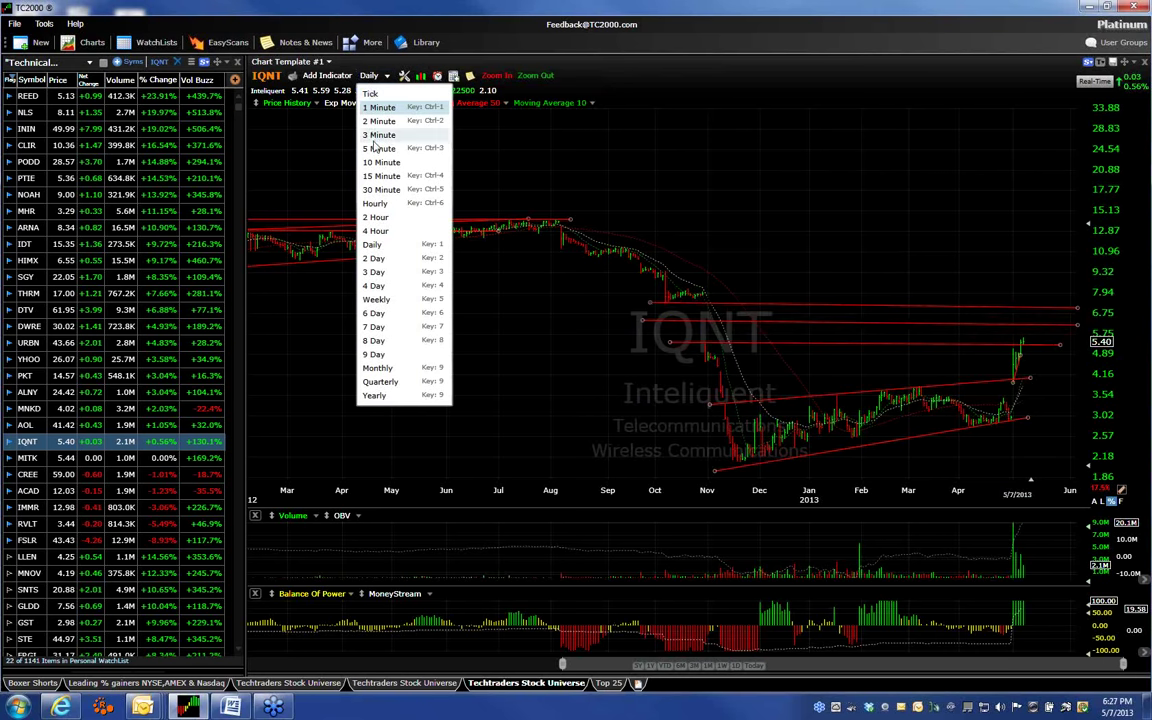
left_click(379, 150)
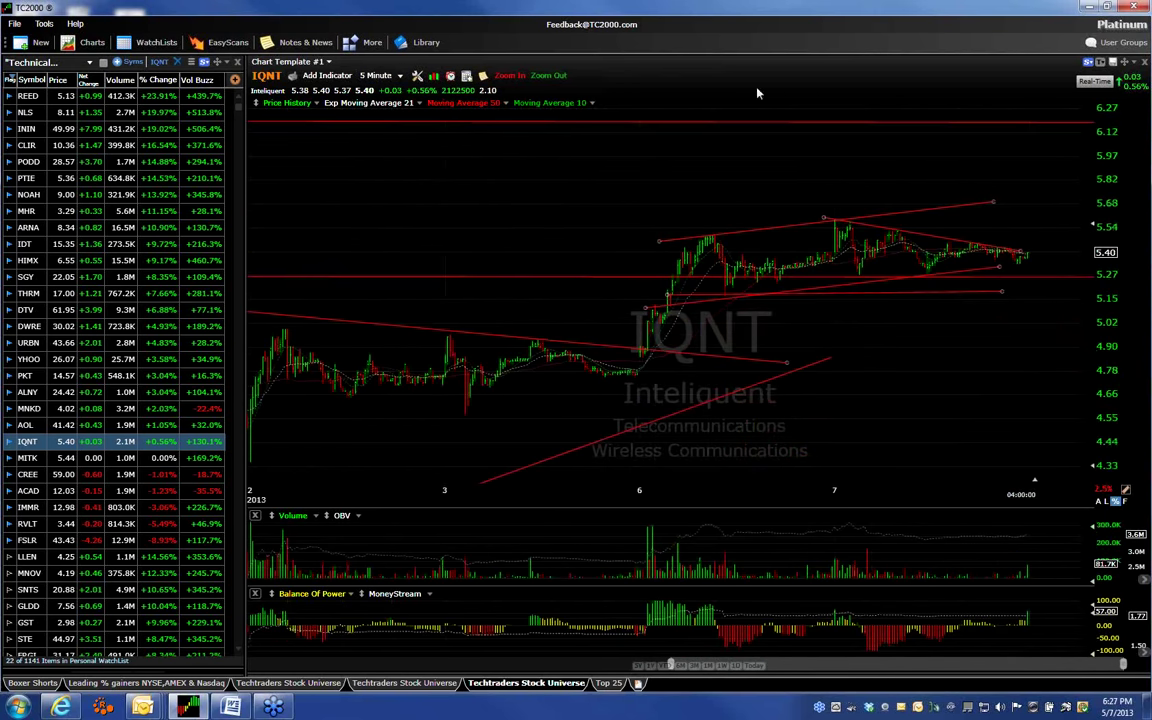
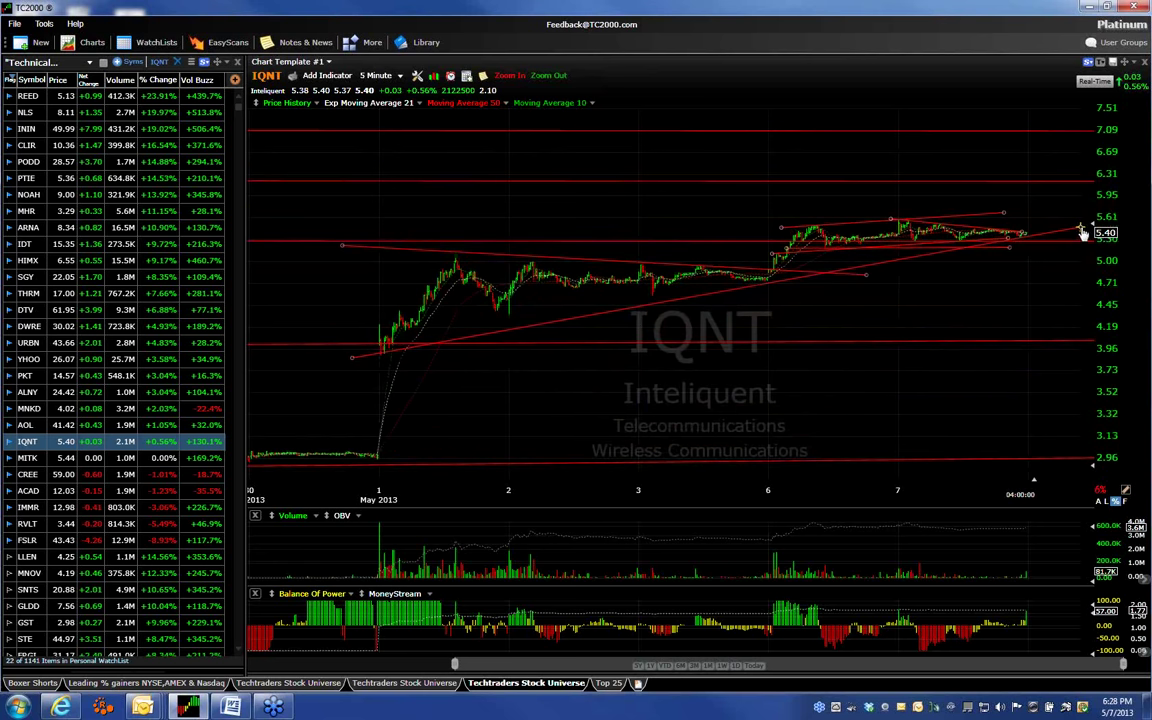
left_click_drag(782, 229, 360, 260)
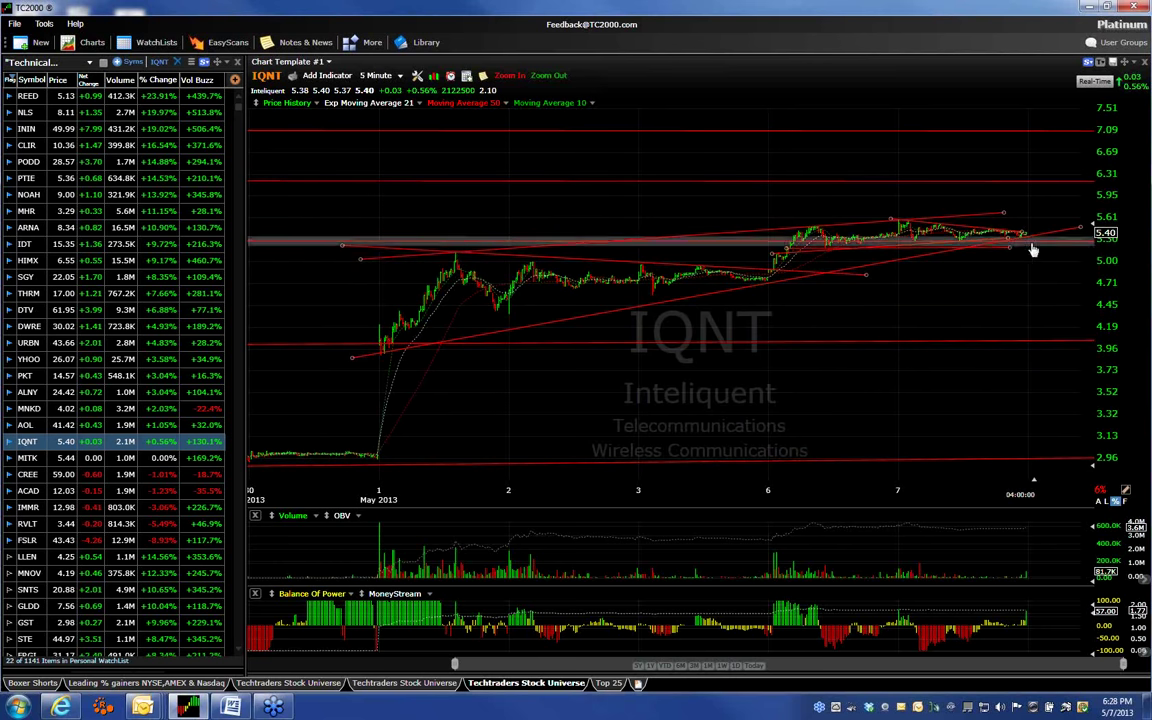
left_click_drag(1004, 213, 1080, 207)
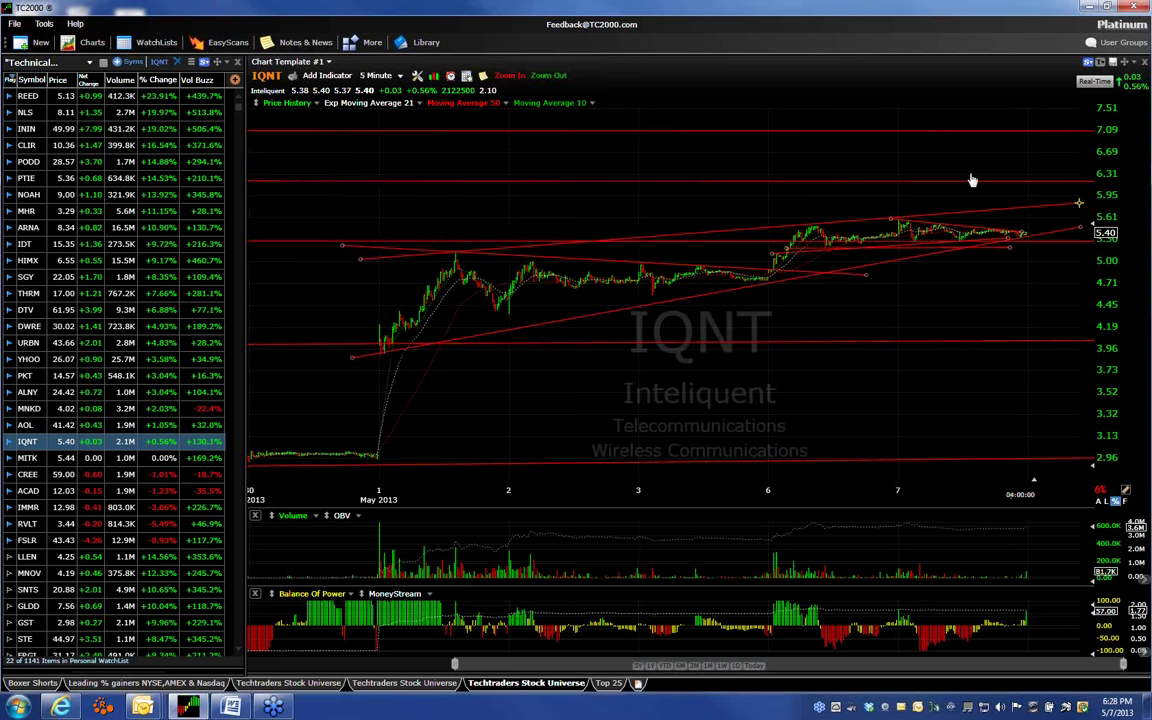
left_click(509, 75)
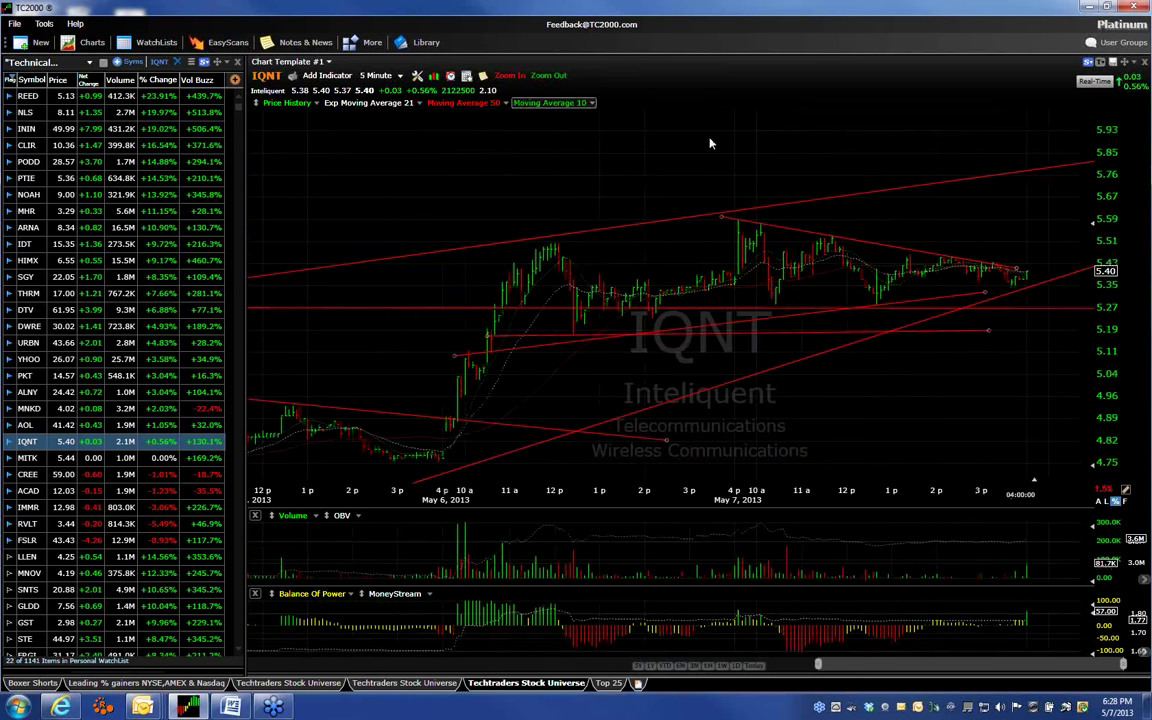
left_click(1050, 177)
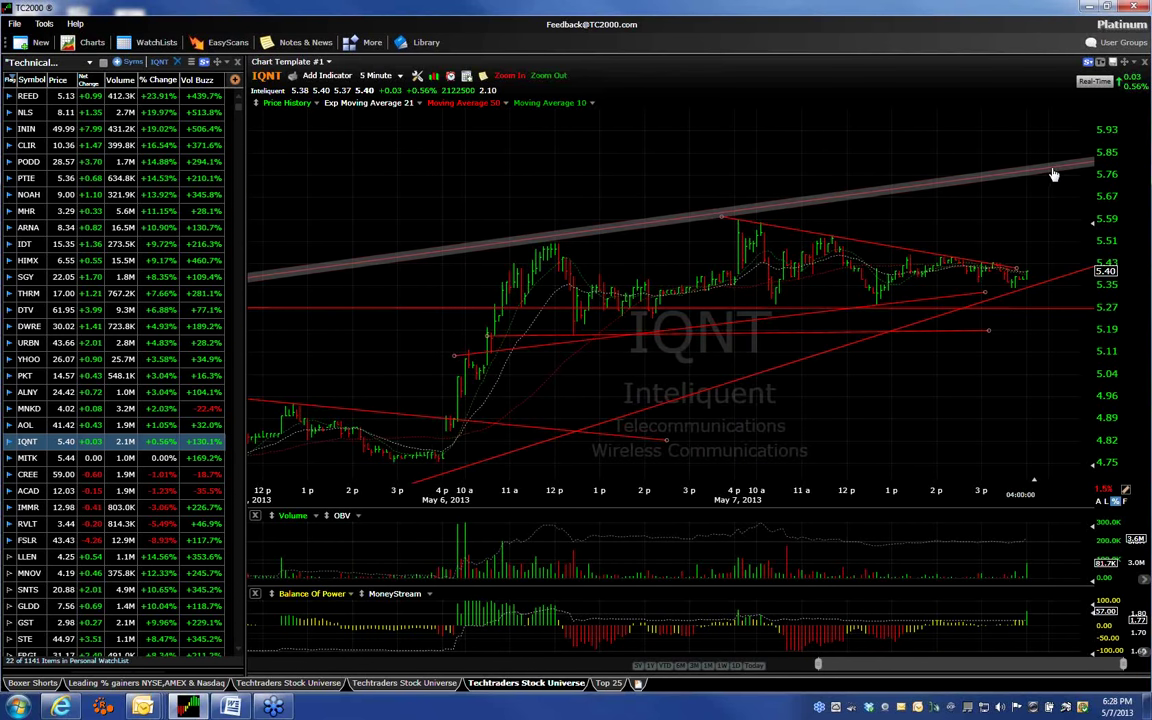
left_click(497, 72)
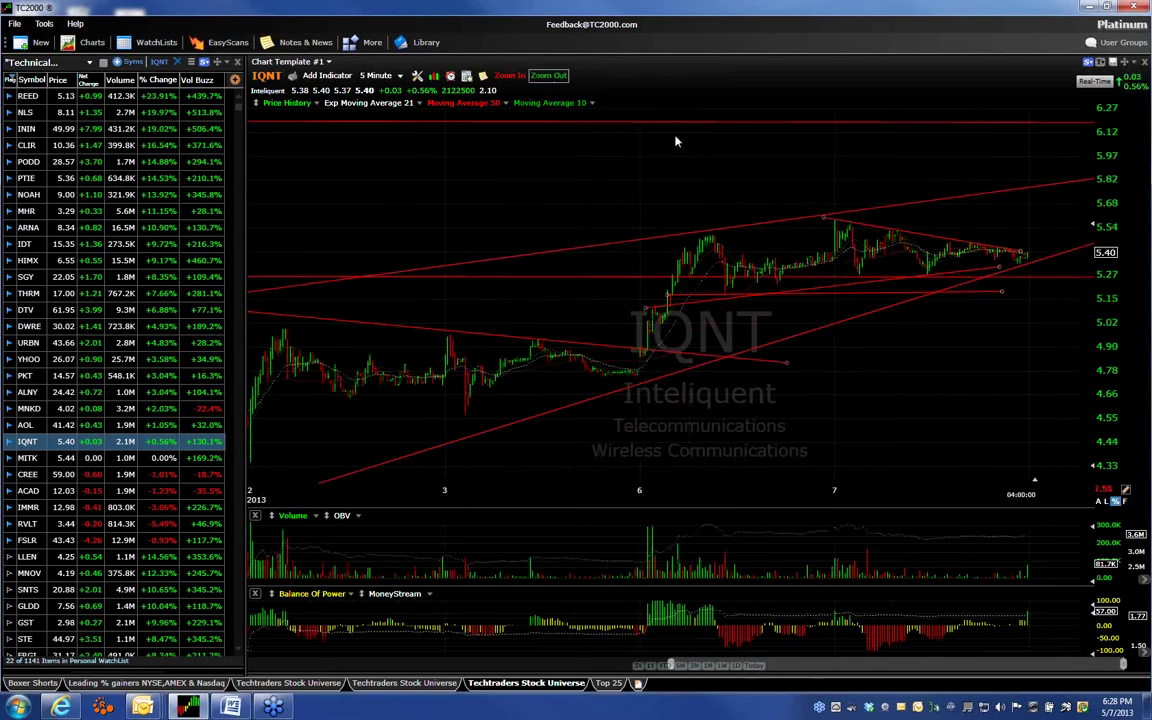
left_click(497, 72)
left_click(1051, 182)
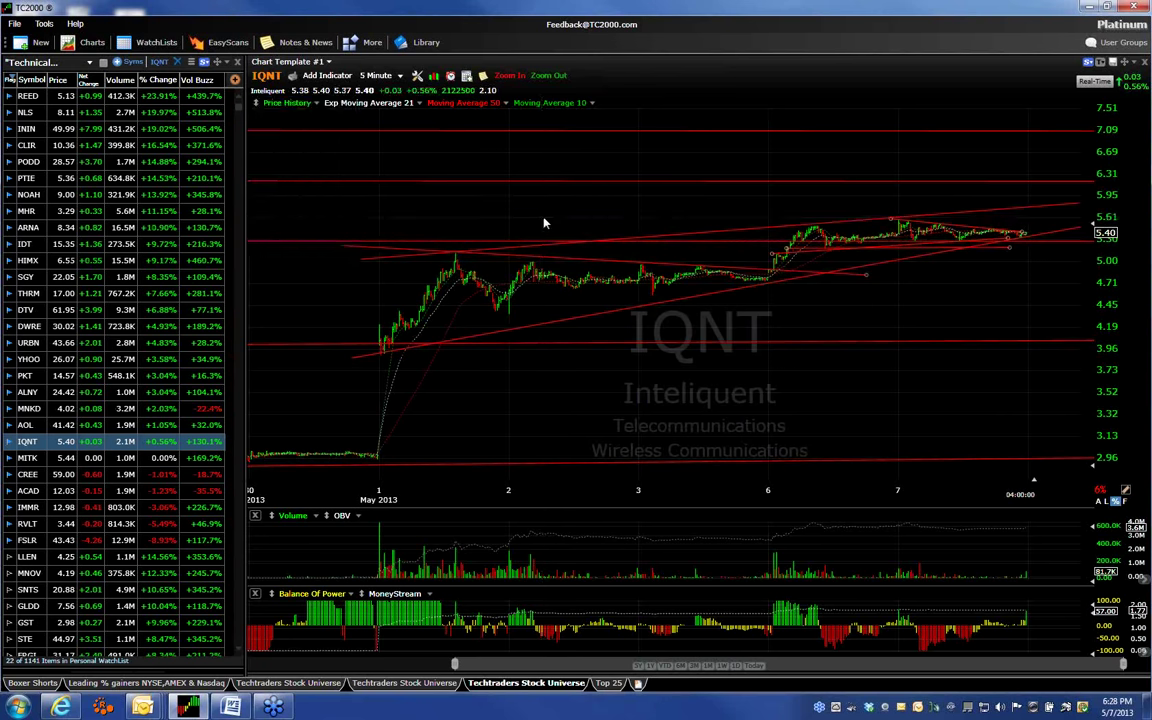
Bring up DTV and review its May 7 session on the 1-minute chart.
type("t")
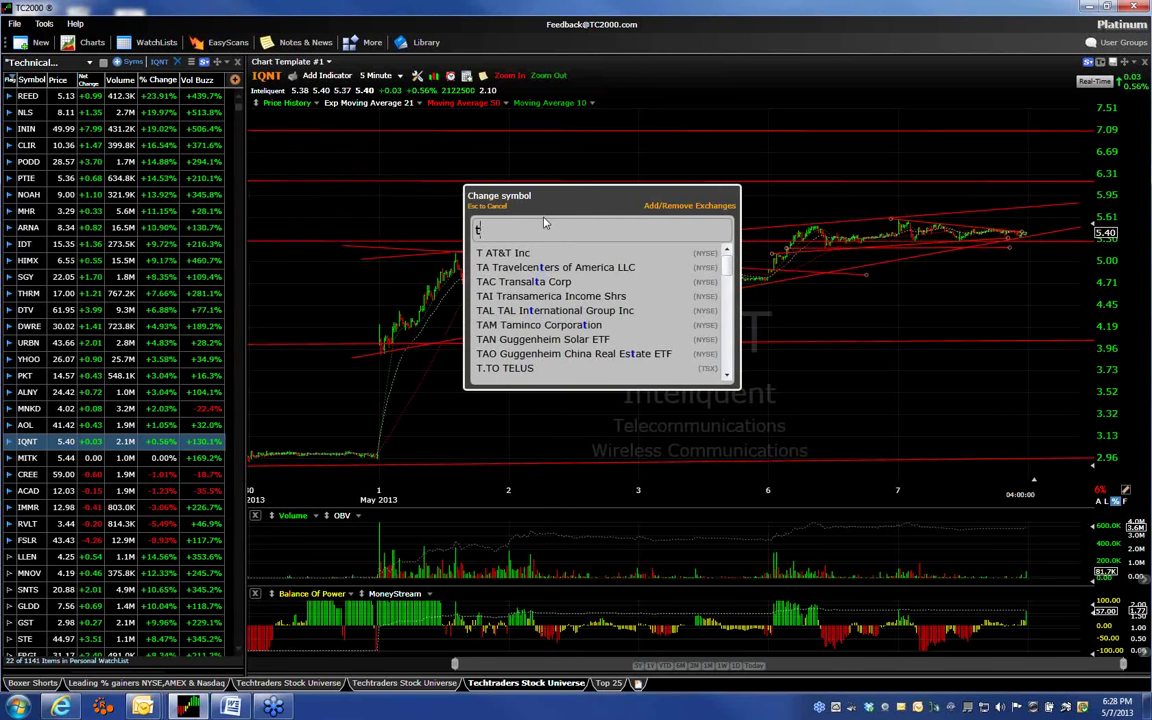
type("v")
key("BackSpace")
key("BackSpace")
type("dtv")
key("Return")
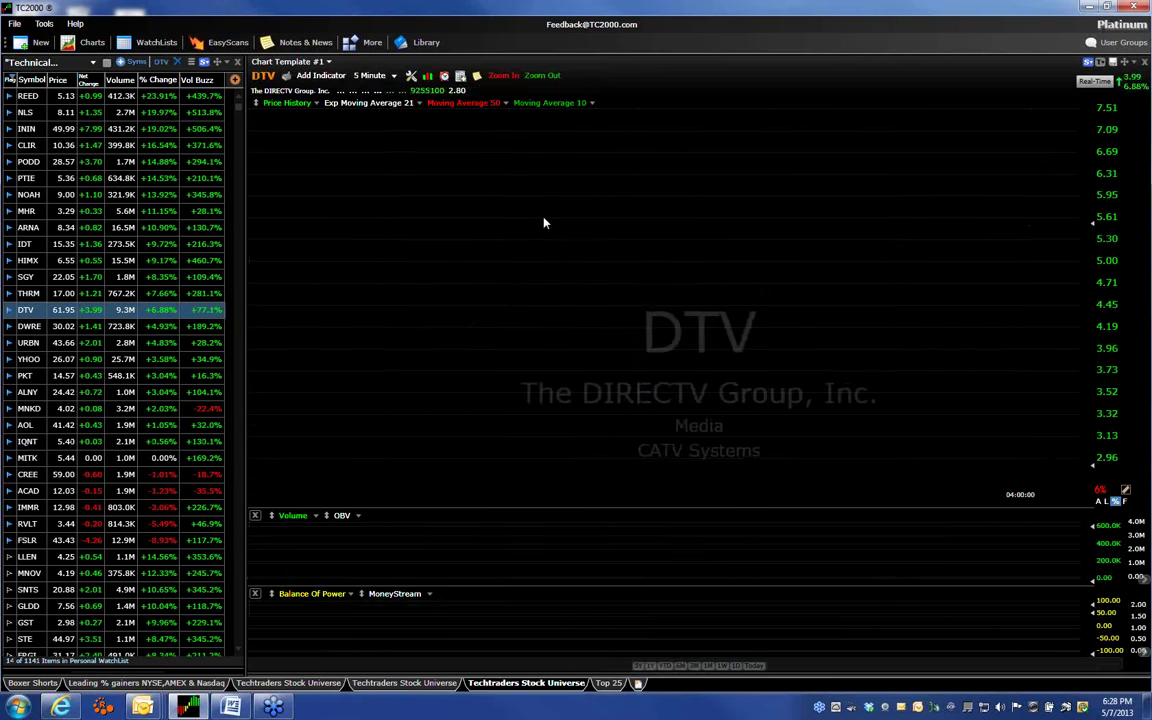
left_click(366, 77)
left_click(340, 105)
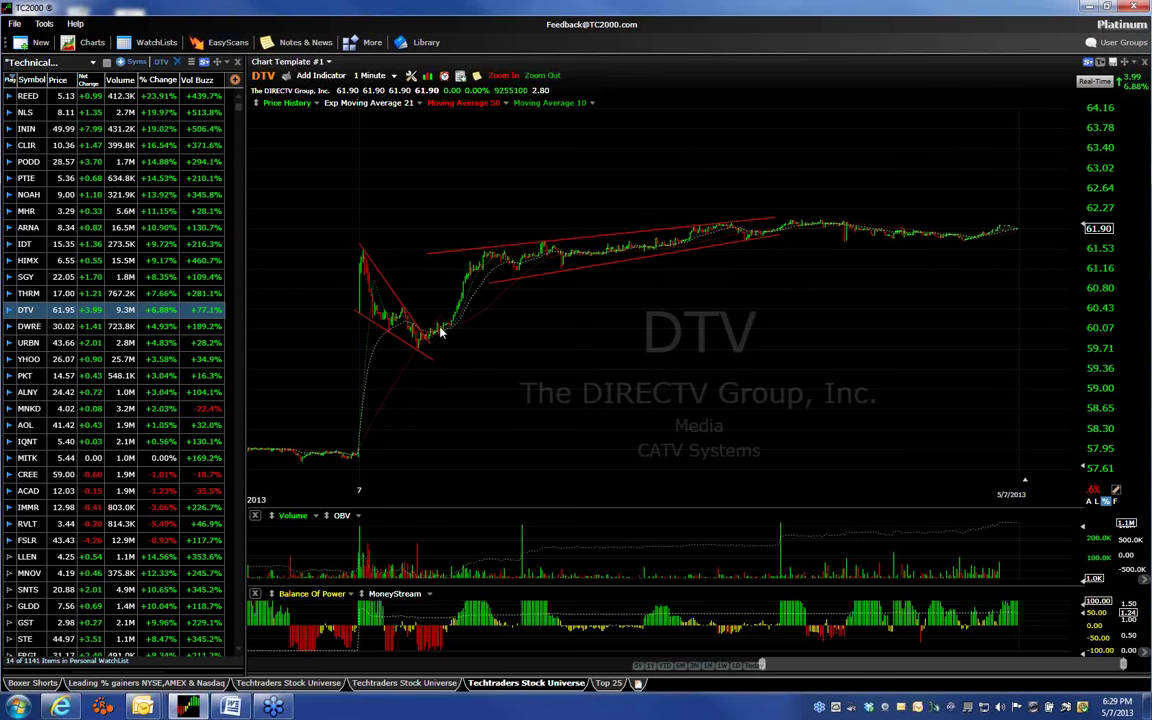
left_click_drag(808, 239, 803, 248)
Bring up URBN's 1-minute chart and extend the rising support trendline past the last bar to about 43.67.
left_click(32, 343)
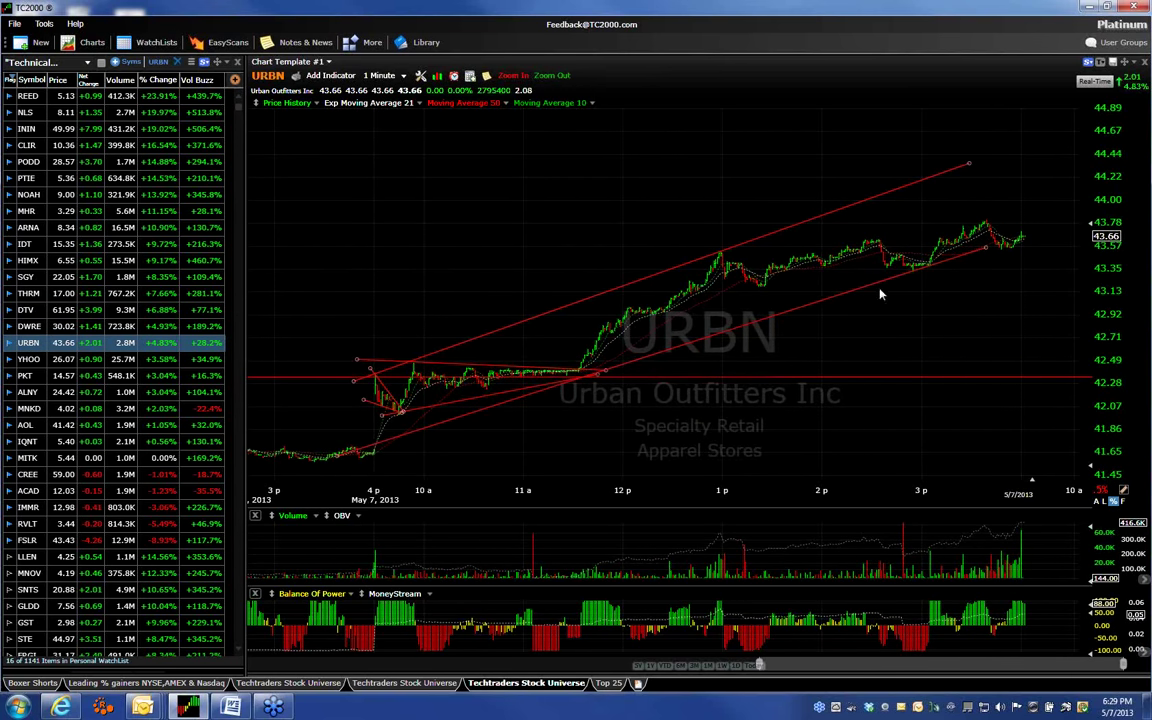
left_click_drag(987, 247, 1045, 236)
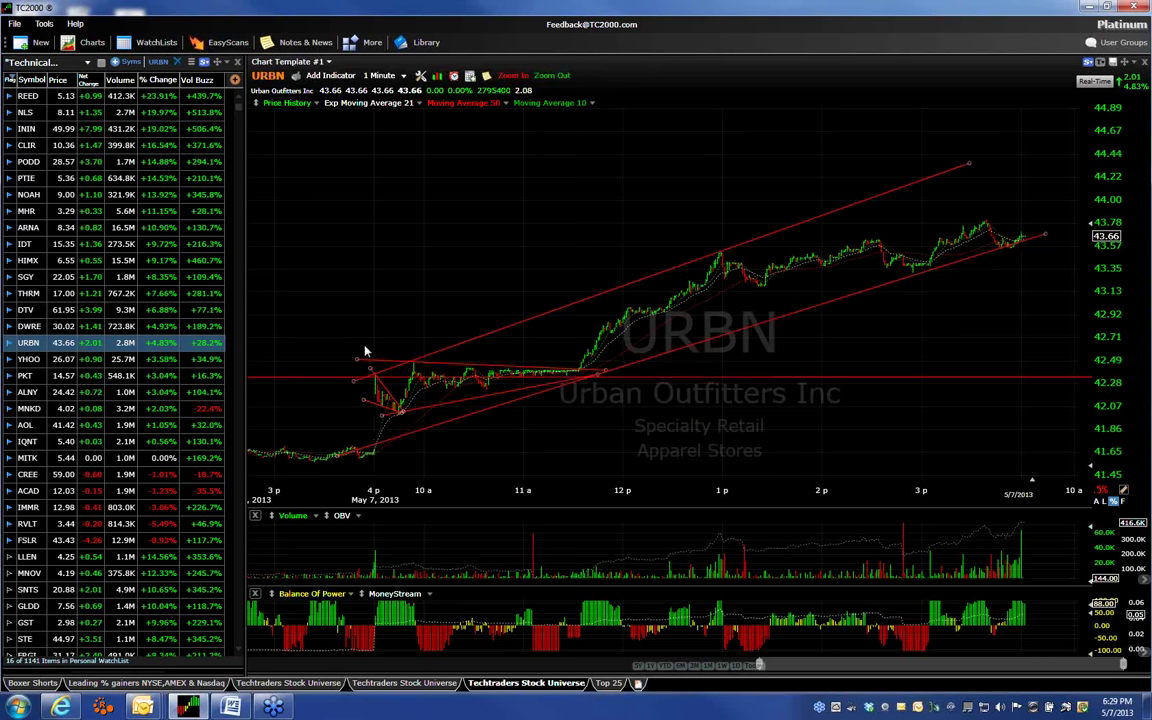
left_click_drag(376, 446, 398, 410)
Review the 1-minute charts of REED and ARNA.
type("reed")
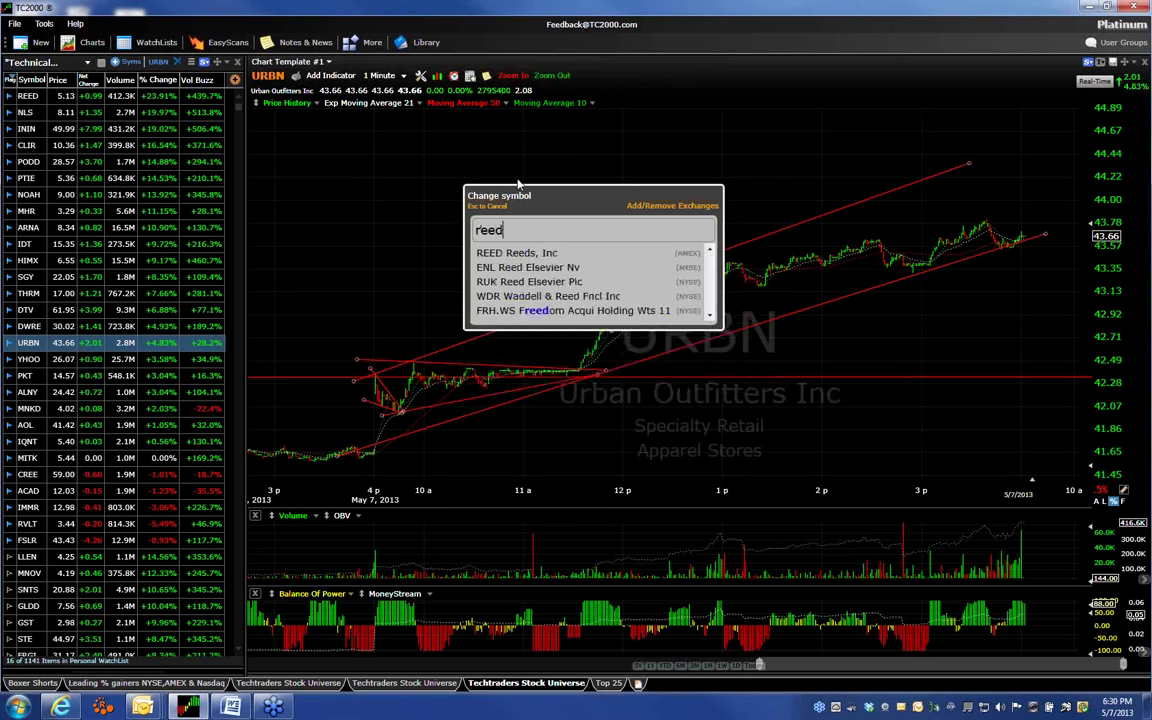
key("Return")
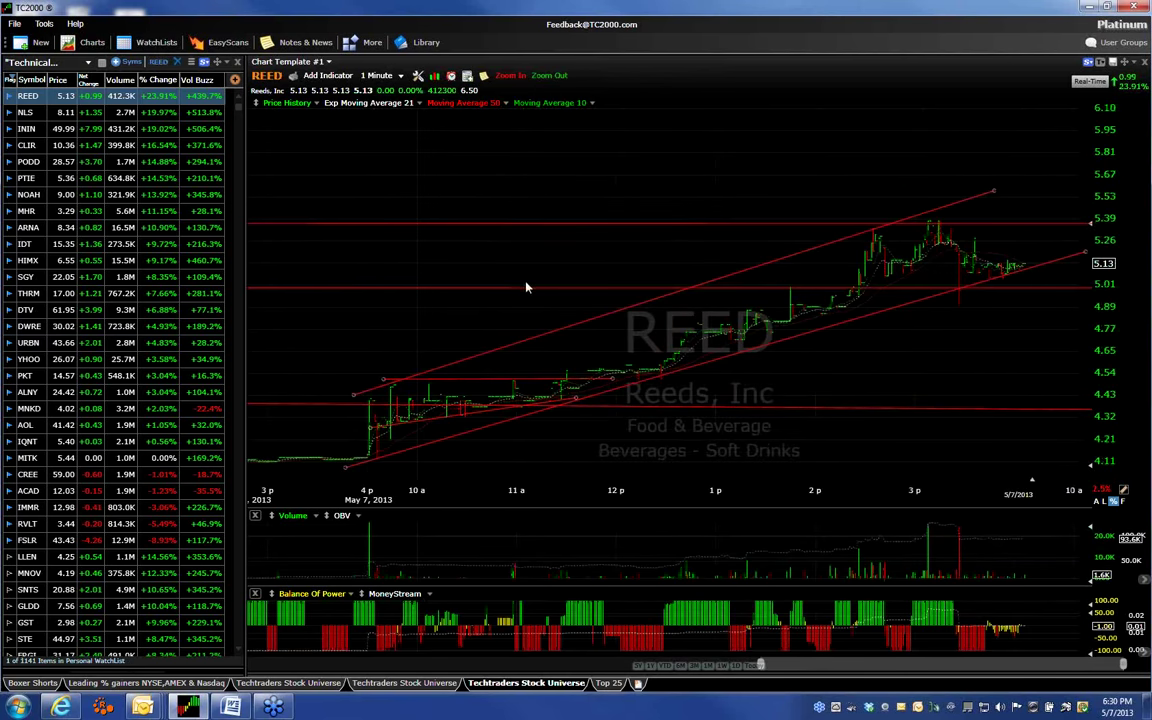
type("arna")
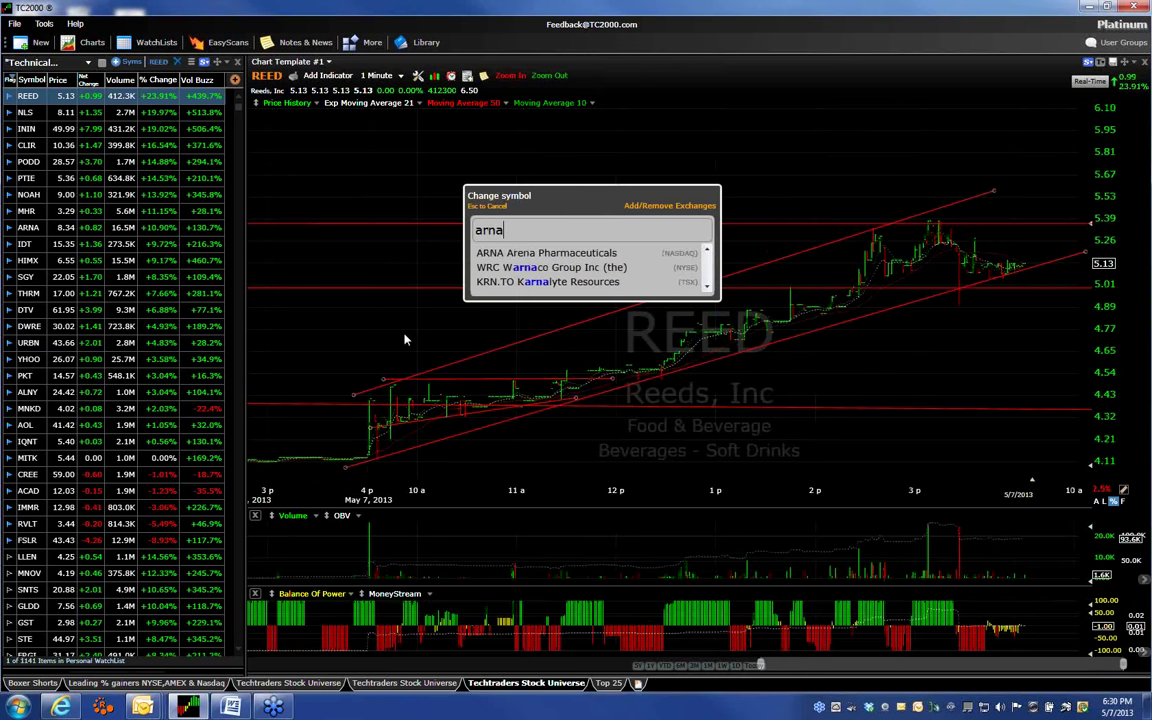
key("Return")
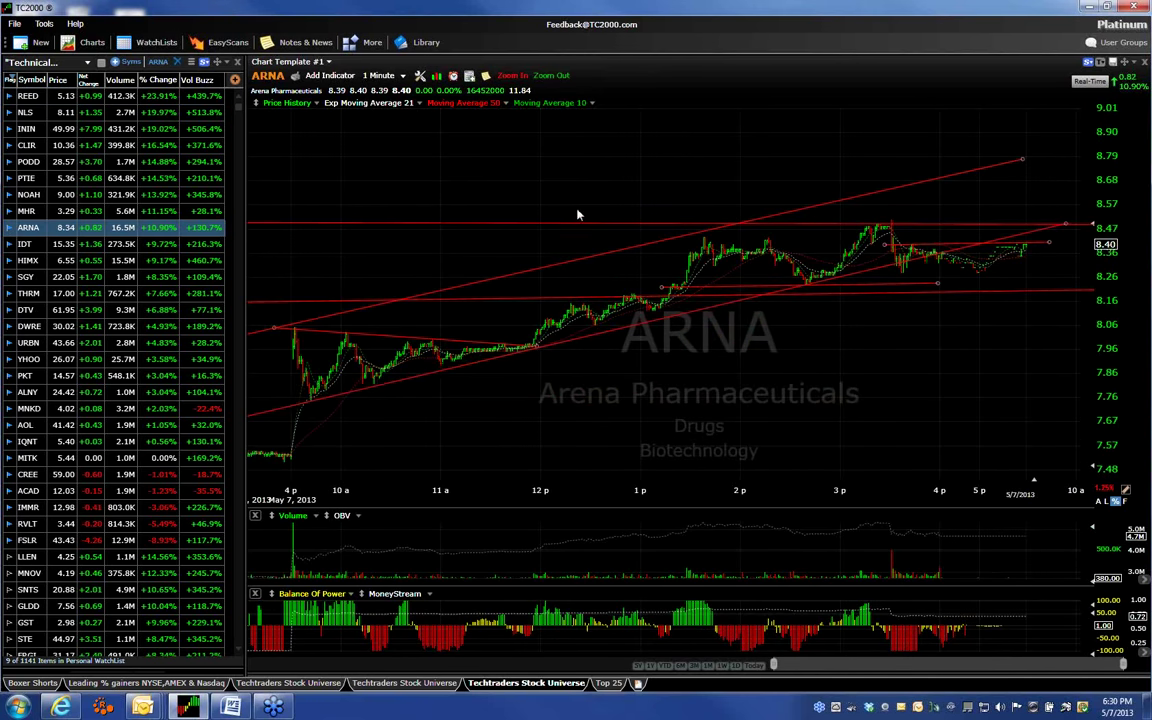
Bring up SGY's 1-minute chart and place a nearly horizontal trendline at about 21.84, from about 12:15 p.m. past the last bar.
type("sgy")
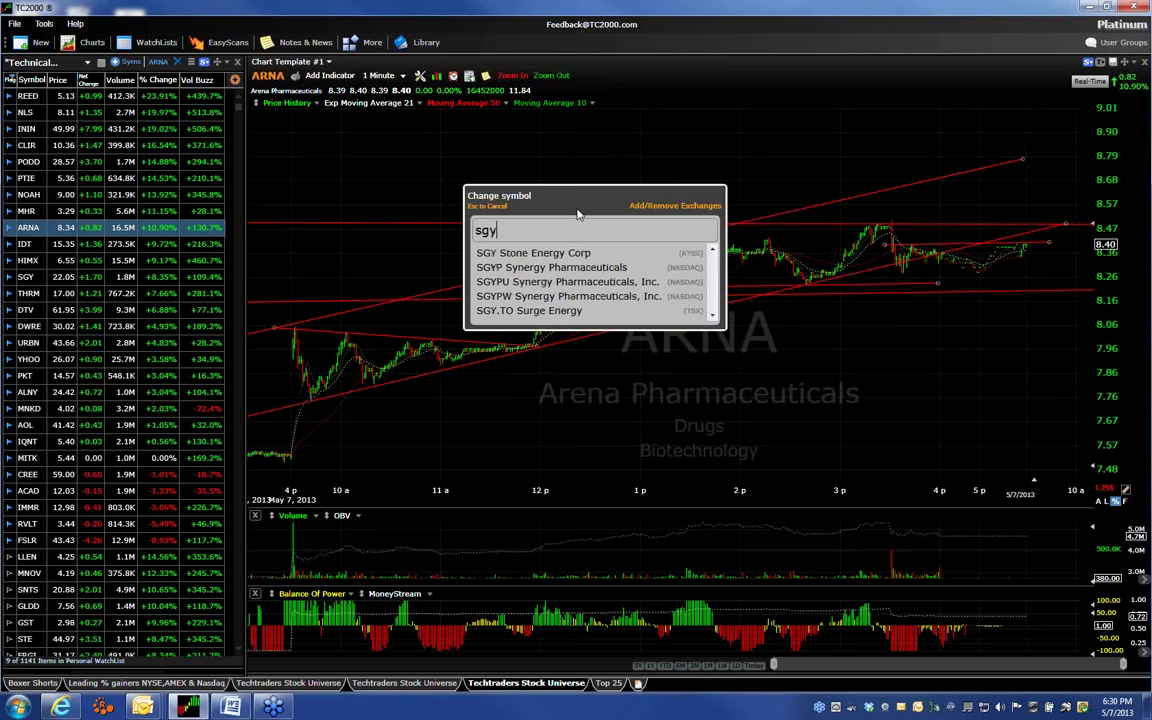
key("Return")
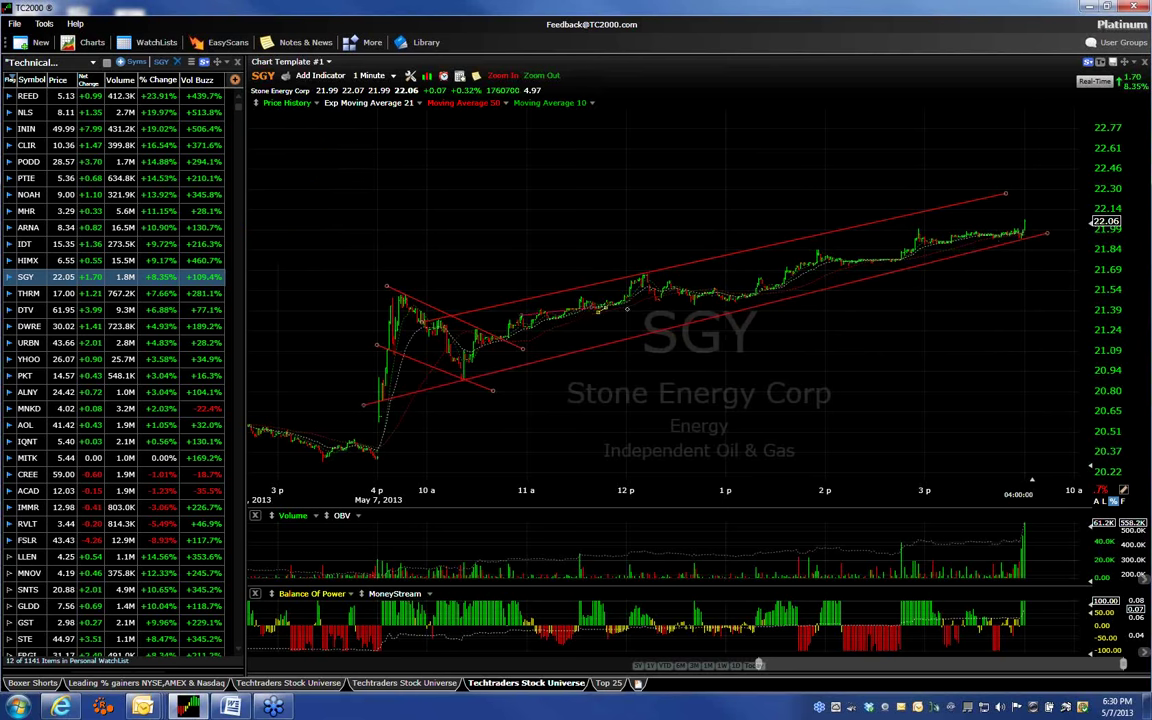
left_click_drag(775, 298, 862, 300)
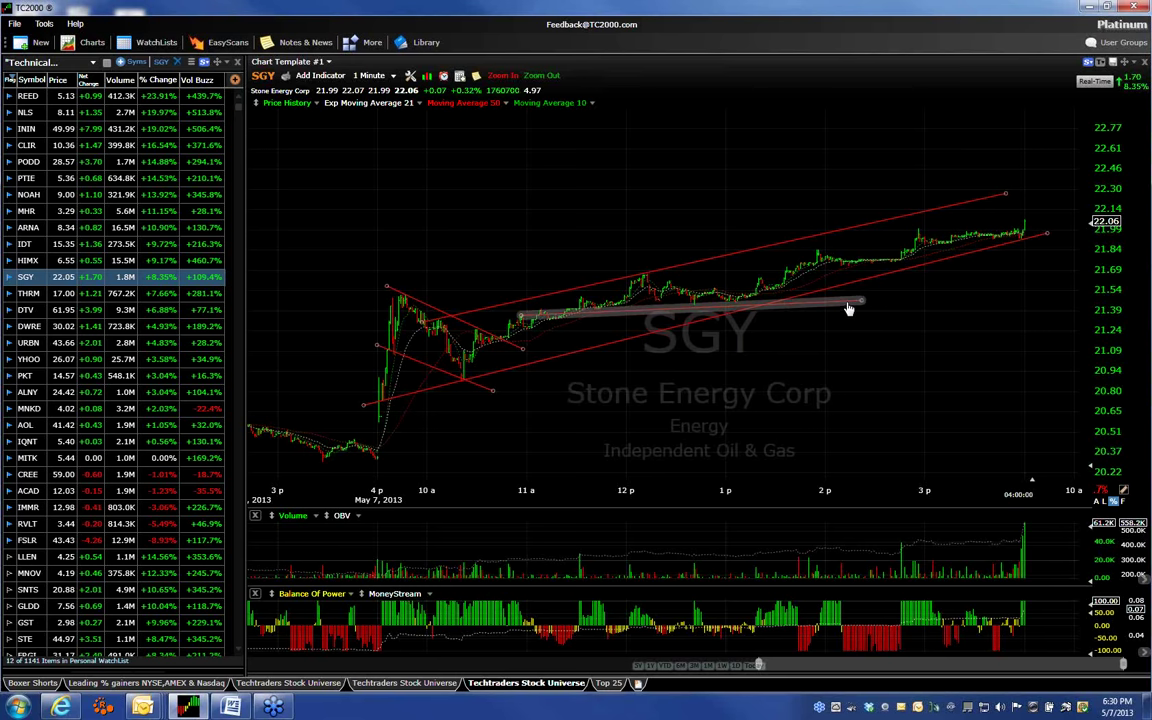
left_click_drag(860, 296, 1042, 271)
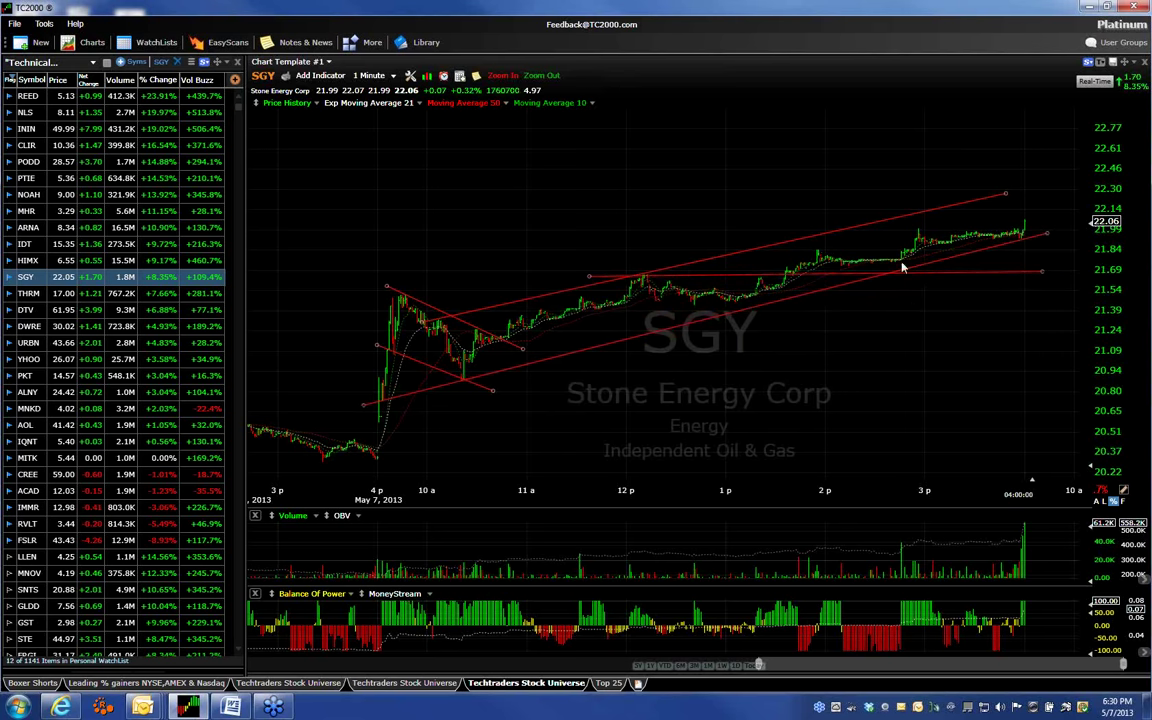
left_click_drag(861, 275, 977, 251)
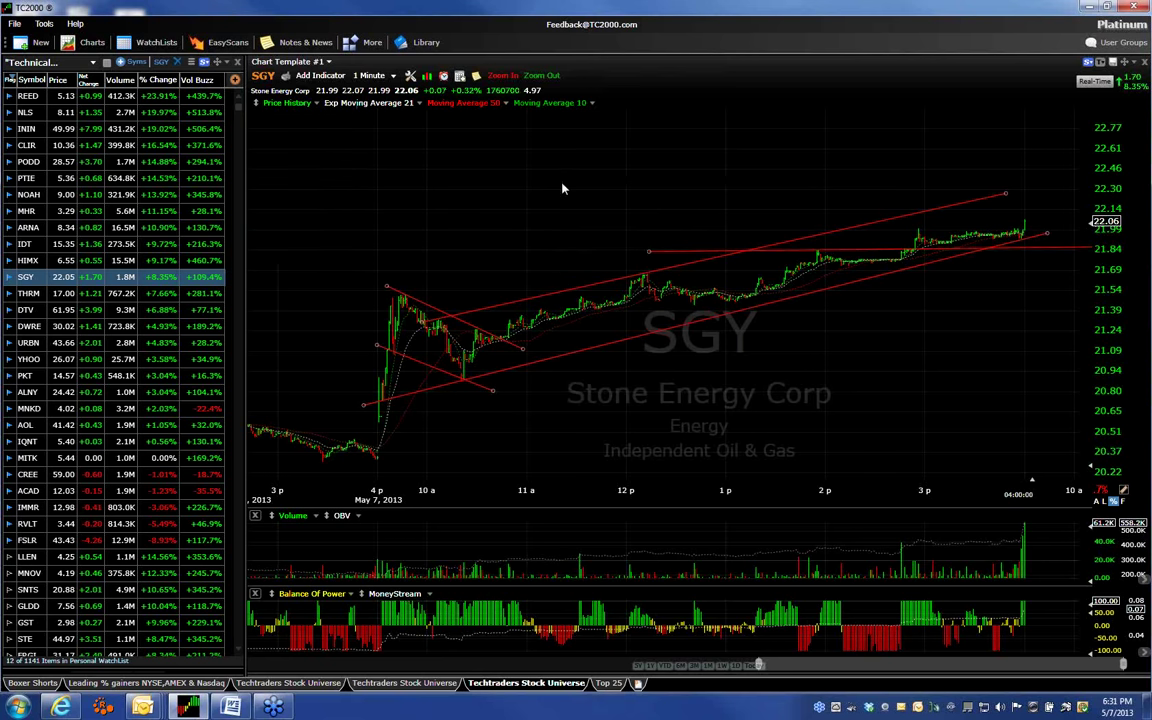
Review the 1-minute charts of PODD and CLIR.
type("pod")
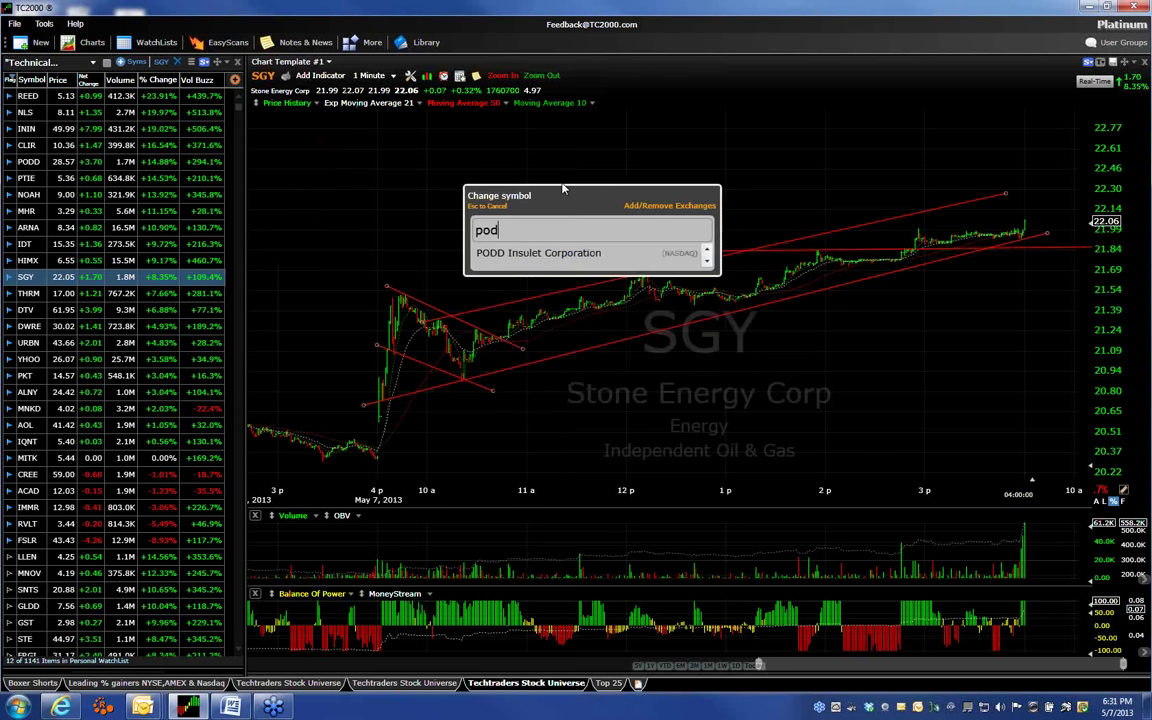
key("Return")
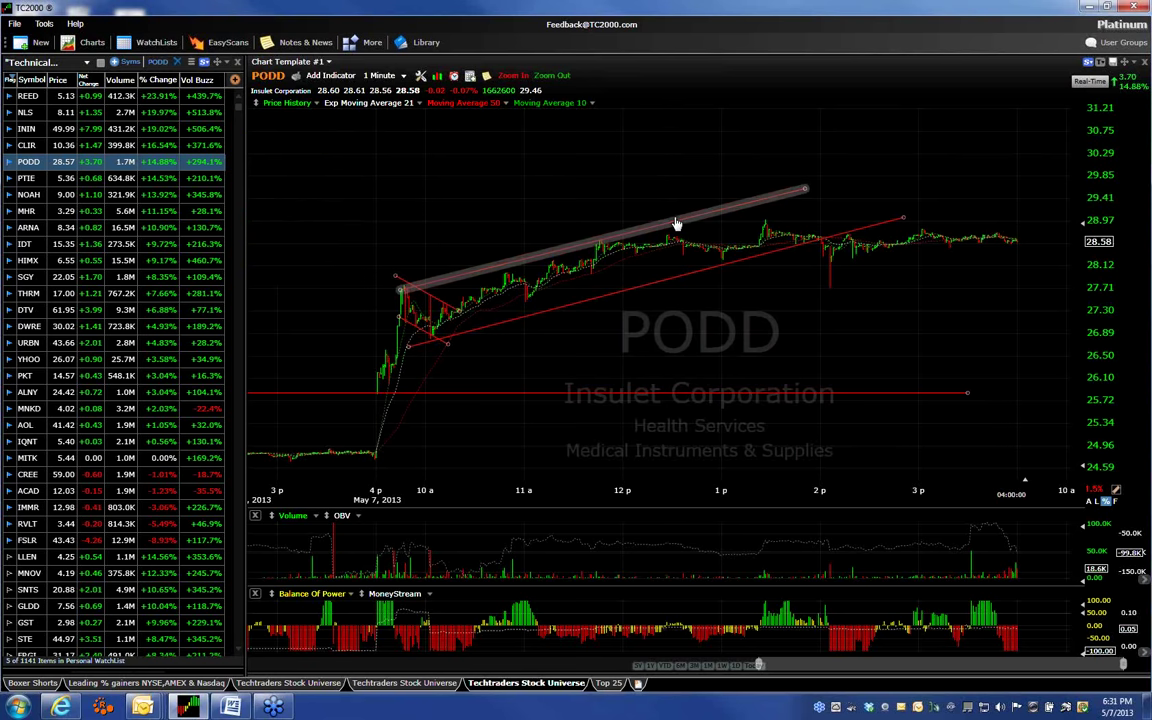
type("clir")
key("Return")
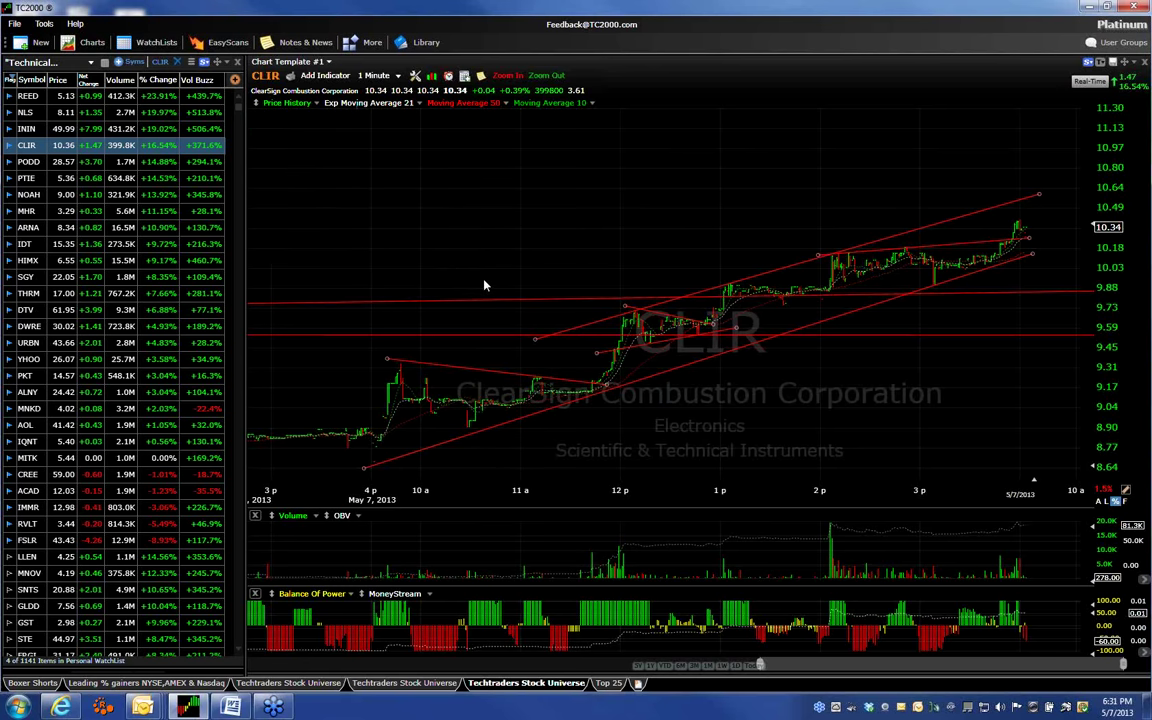
Review THRM's 1-minute chart.
type("thrn")
key("BackSpace")
type("m")
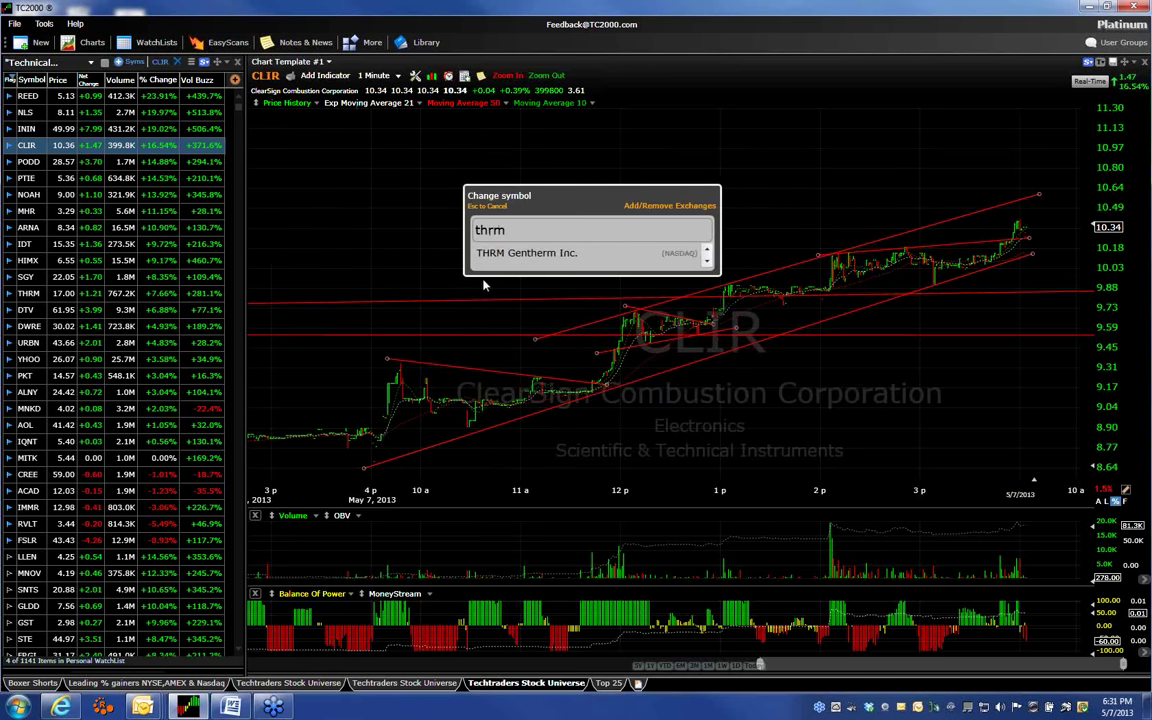
key("Return")
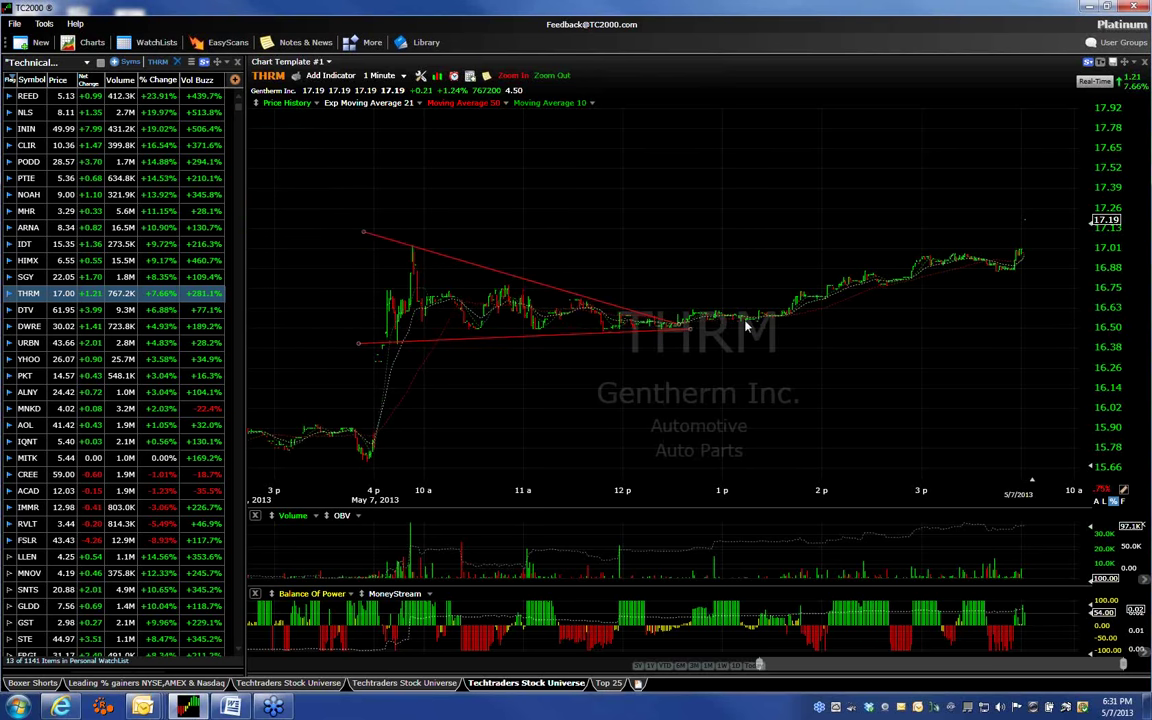
left_click(675, 355)
Bring up DWRE's 1-minute chart and extend the consolidation's upper trendline to about 30.28 and its lower trendline to about 29.66, past the last bar.
left_click(31, 328)
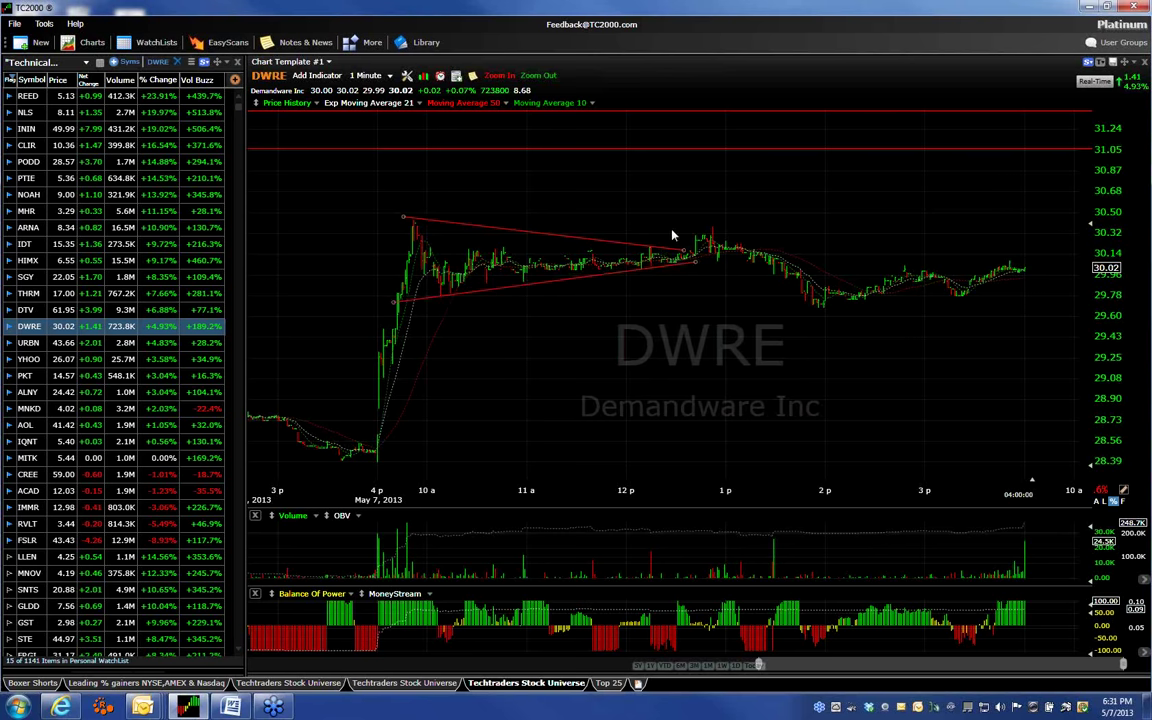
left_click_drag(692, 252, 1055, 237)
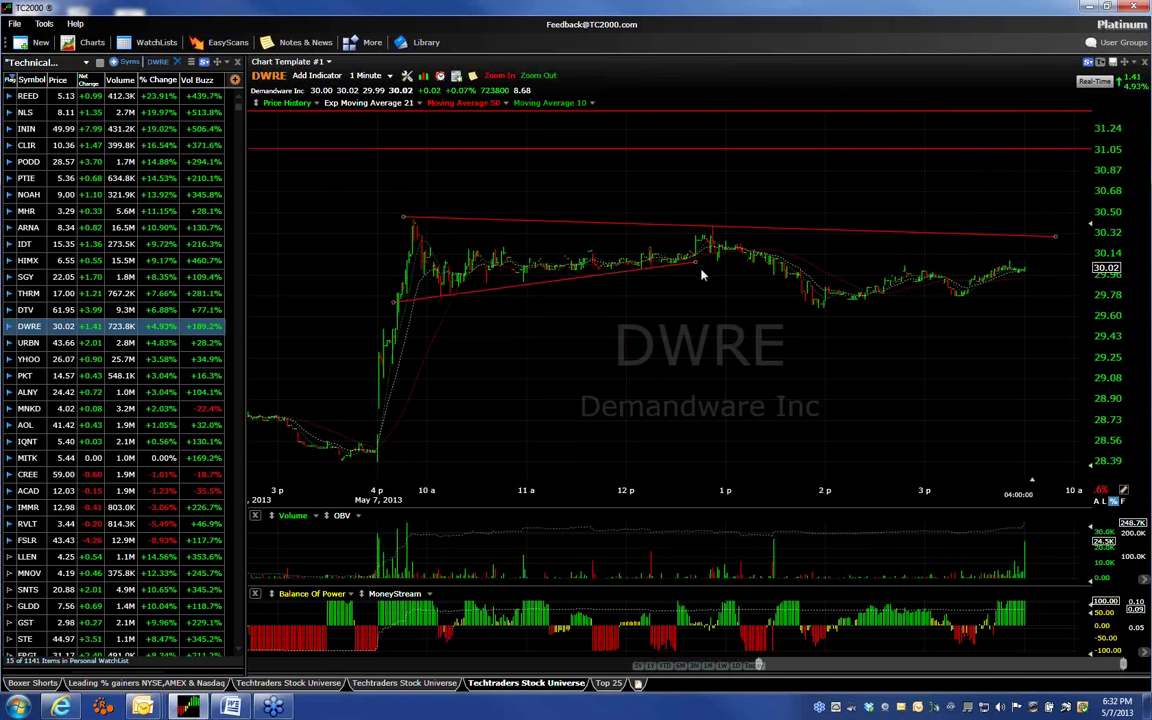
left_click_drag(698, 268, 1084, 312)
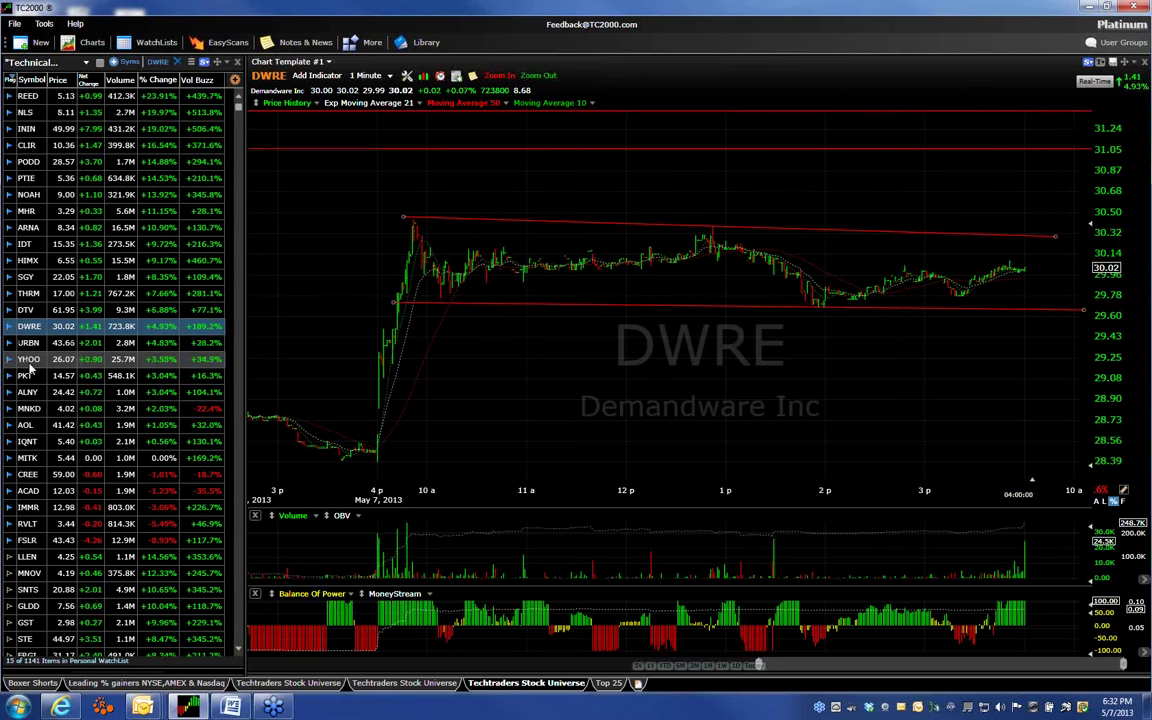
Bring up ALNY's 1-minute chart and draw a falling trendline from about 25.58 at the open to about 24.93 shortly after 12 p.m.
left_click(29, 395)
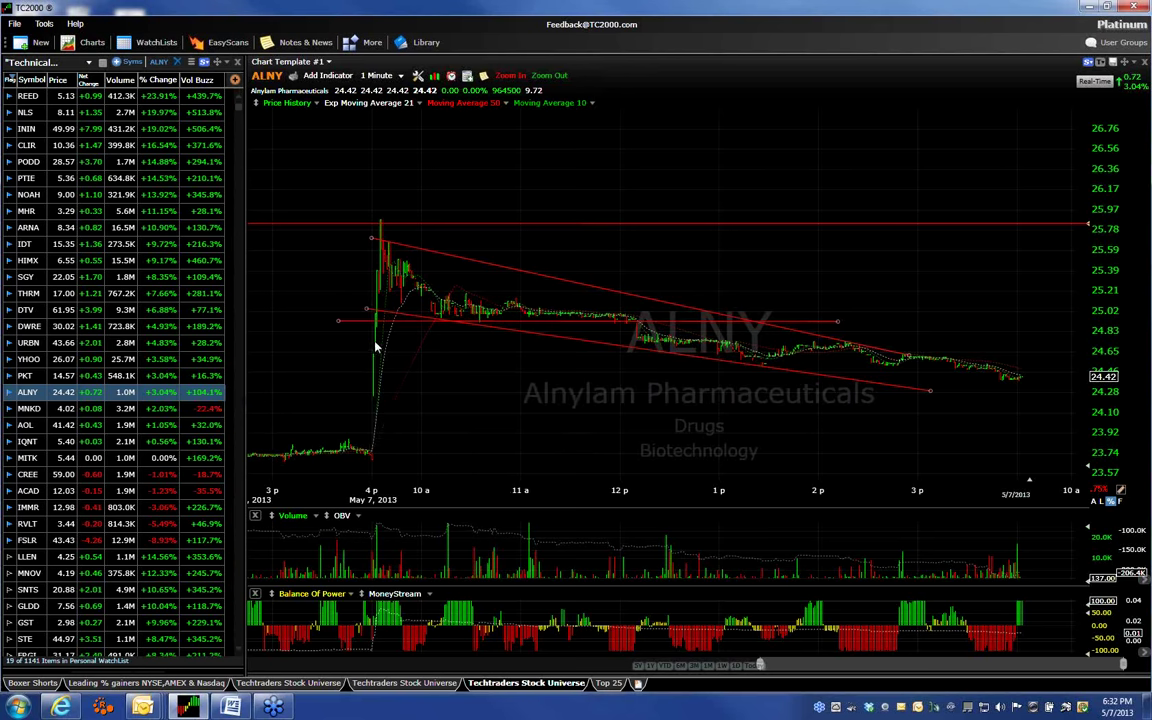
left_click(375, 405)
left_click(380, 237)
mouse_move(376, 238)
left_mouse_down()
mouse_move(630, 300)
mouse_move(642, 320)
left_mouse_up()
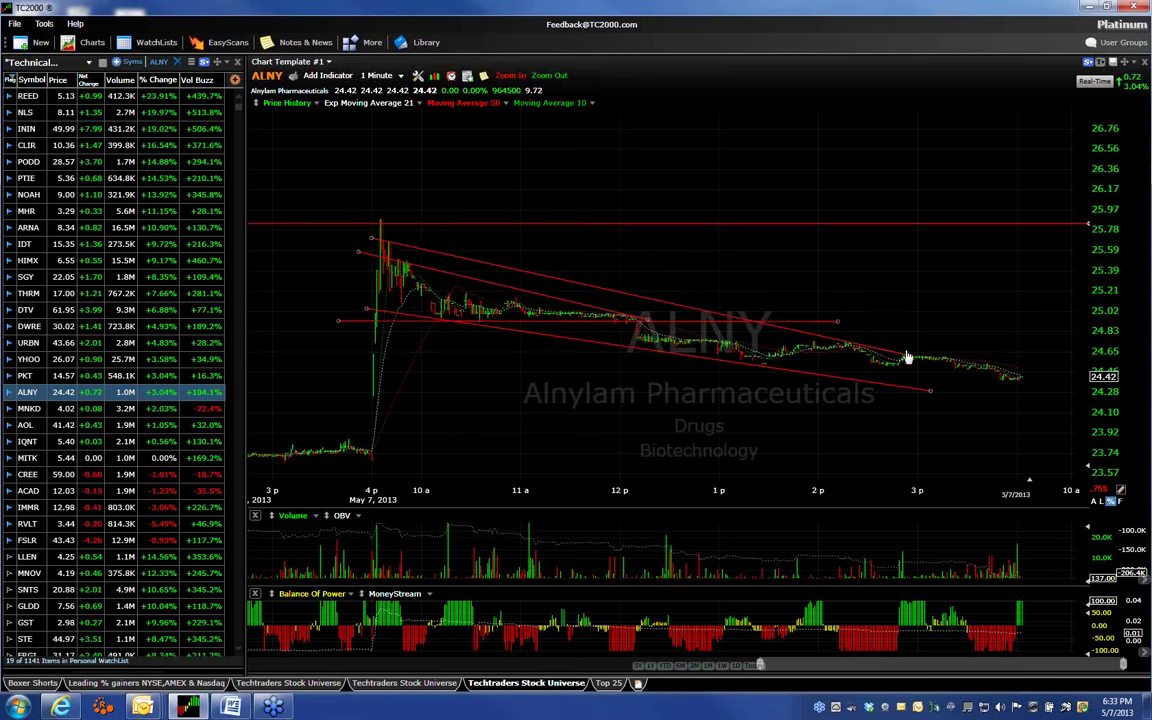
Review the 1-minute charts of IQNT, MITK and CREE.
left_click(30, 446)
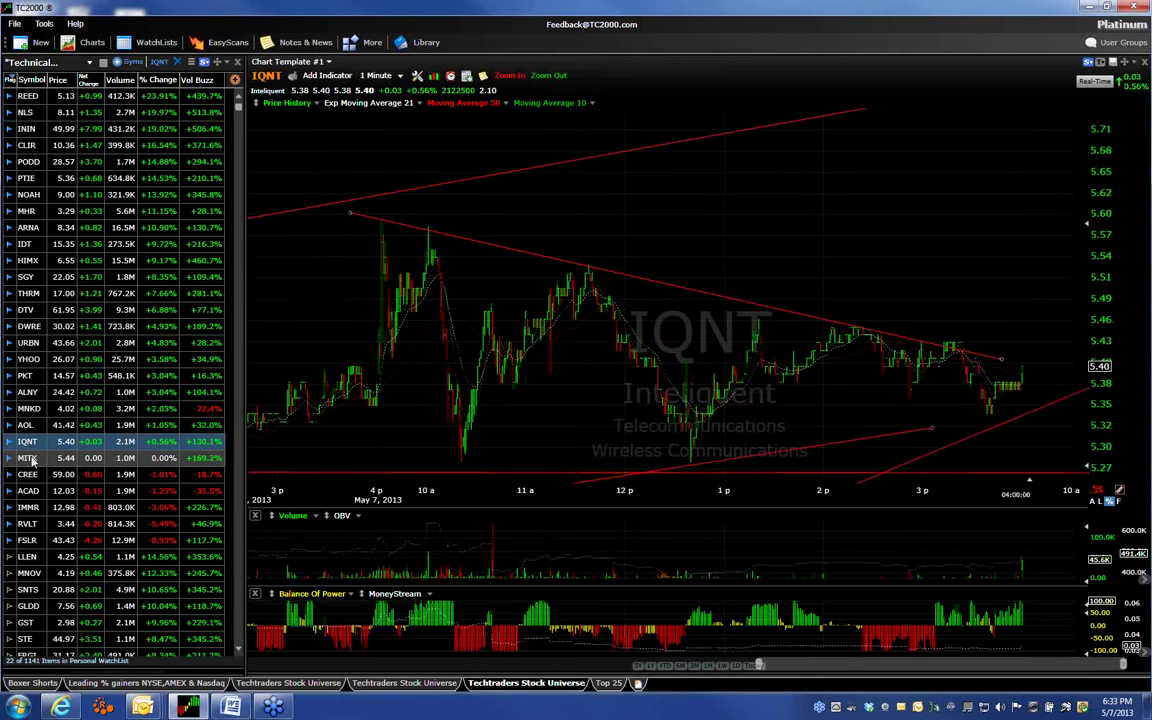
left_click(29, 459)
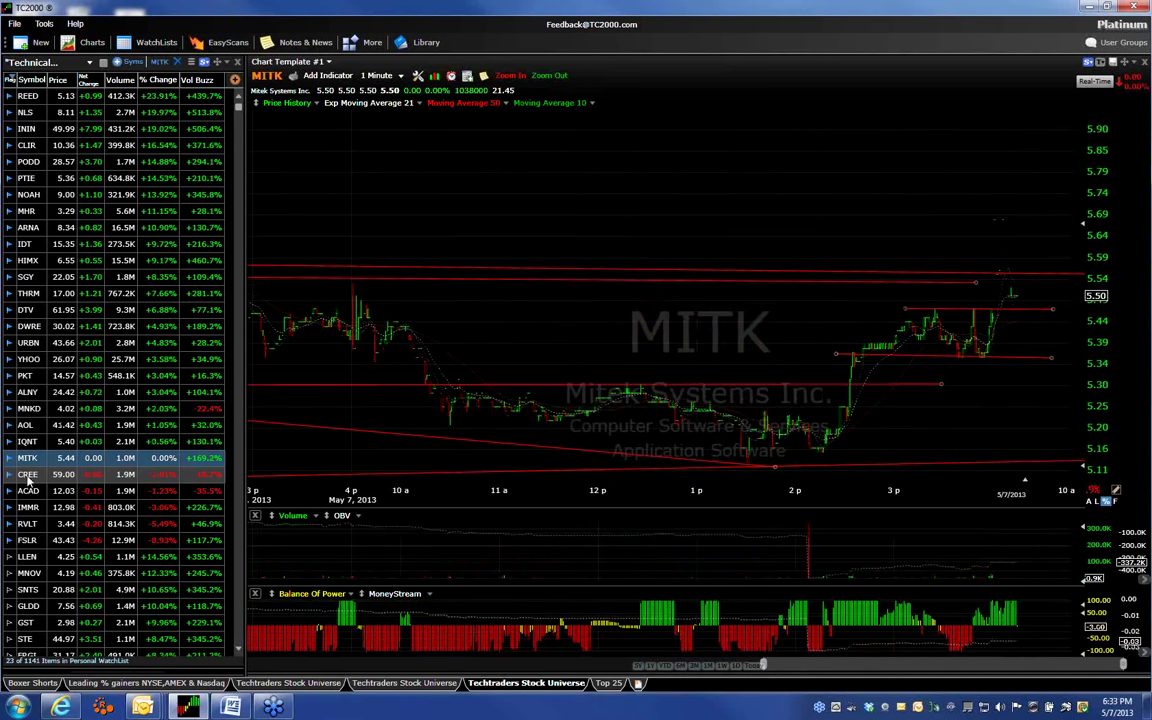
left_click(28, 476)
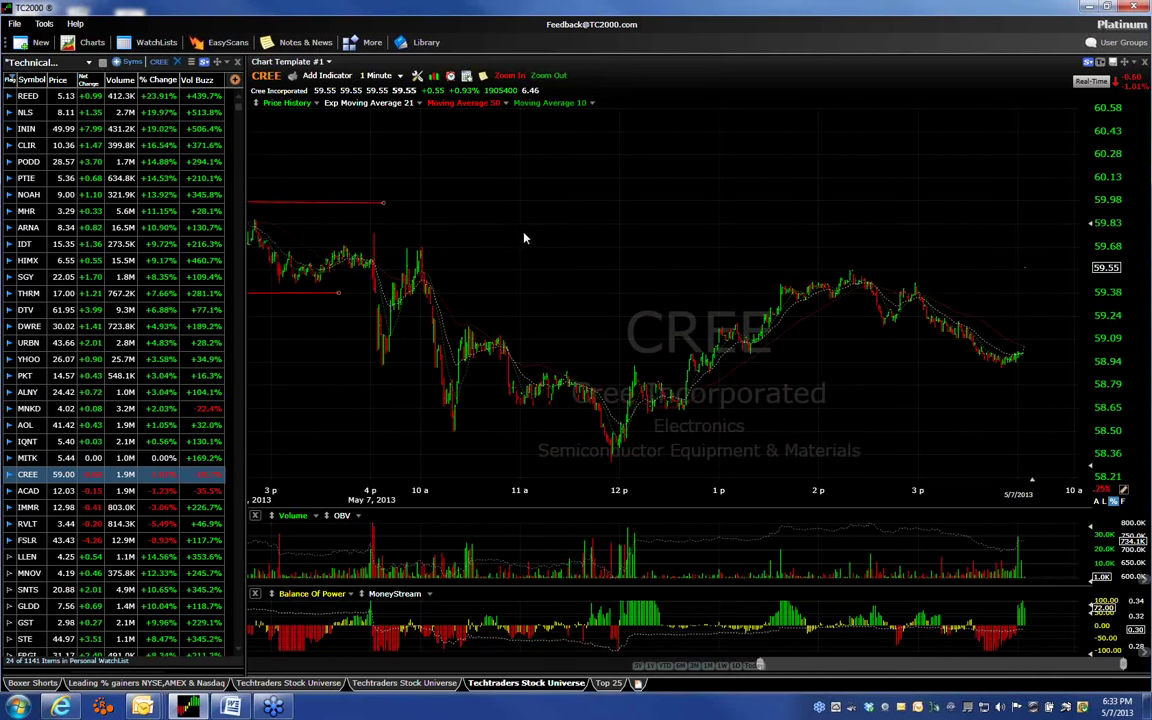
Examine CREE's trend channel, resistance levels and volume on the daily and 2-day charts over shorter and longer spans.
key("d")
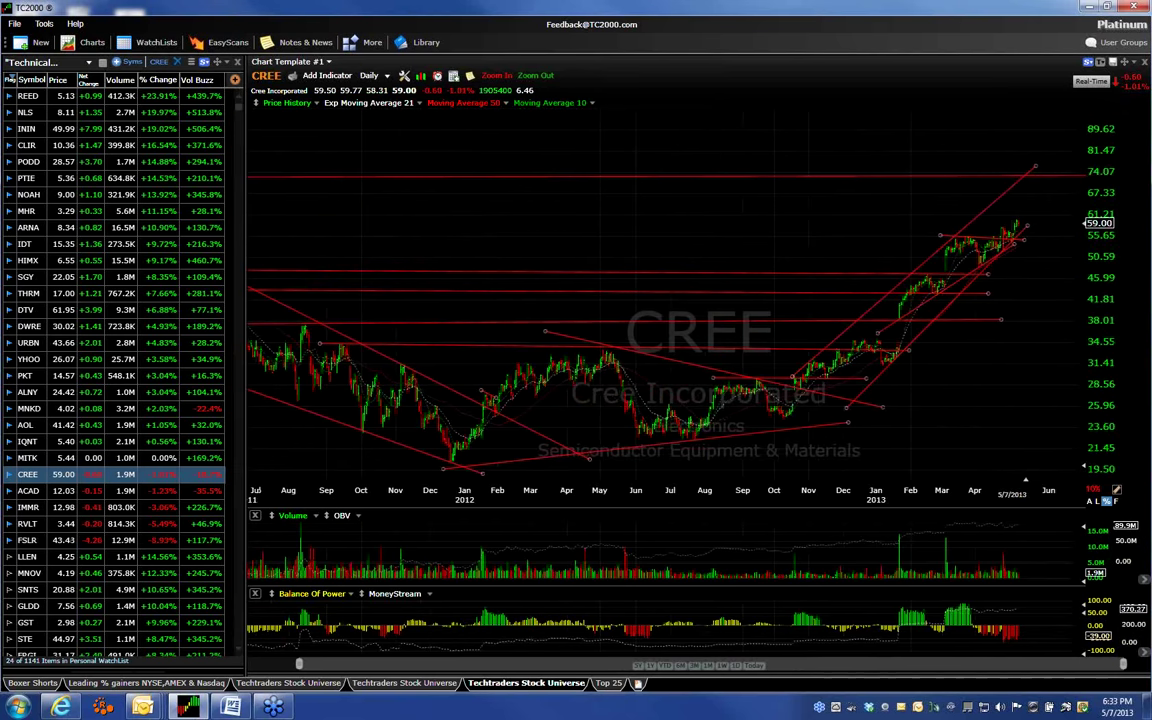
left_click(497, 76)
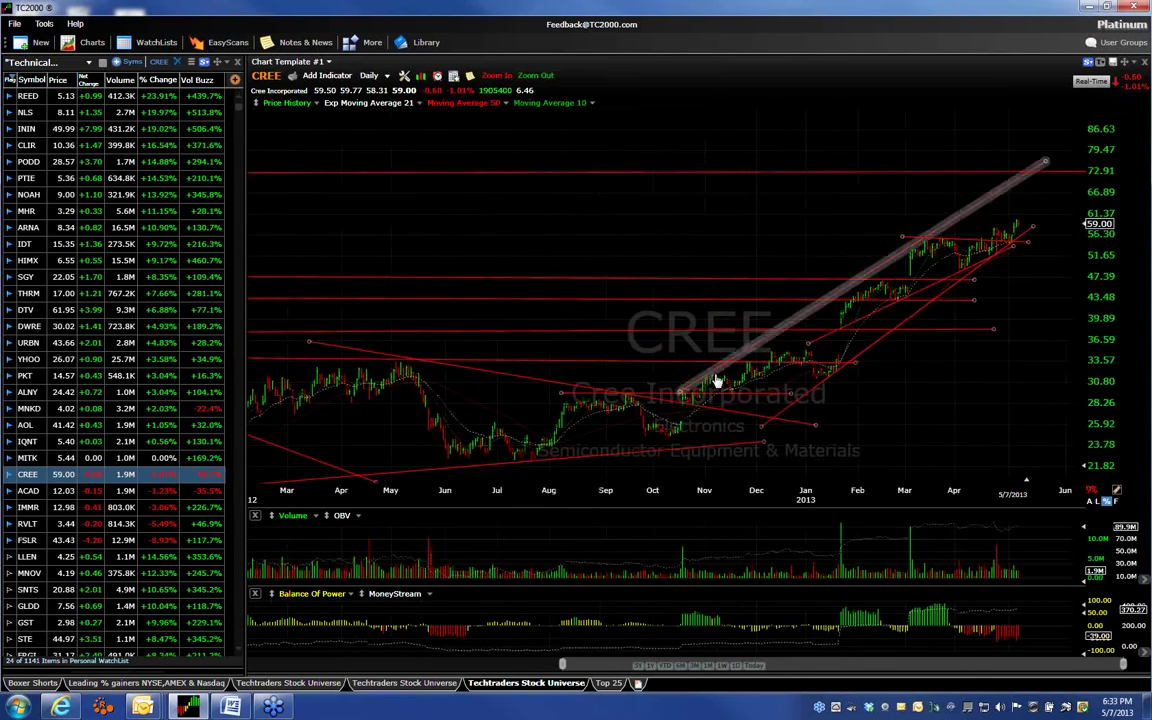
left_click(537, 76)
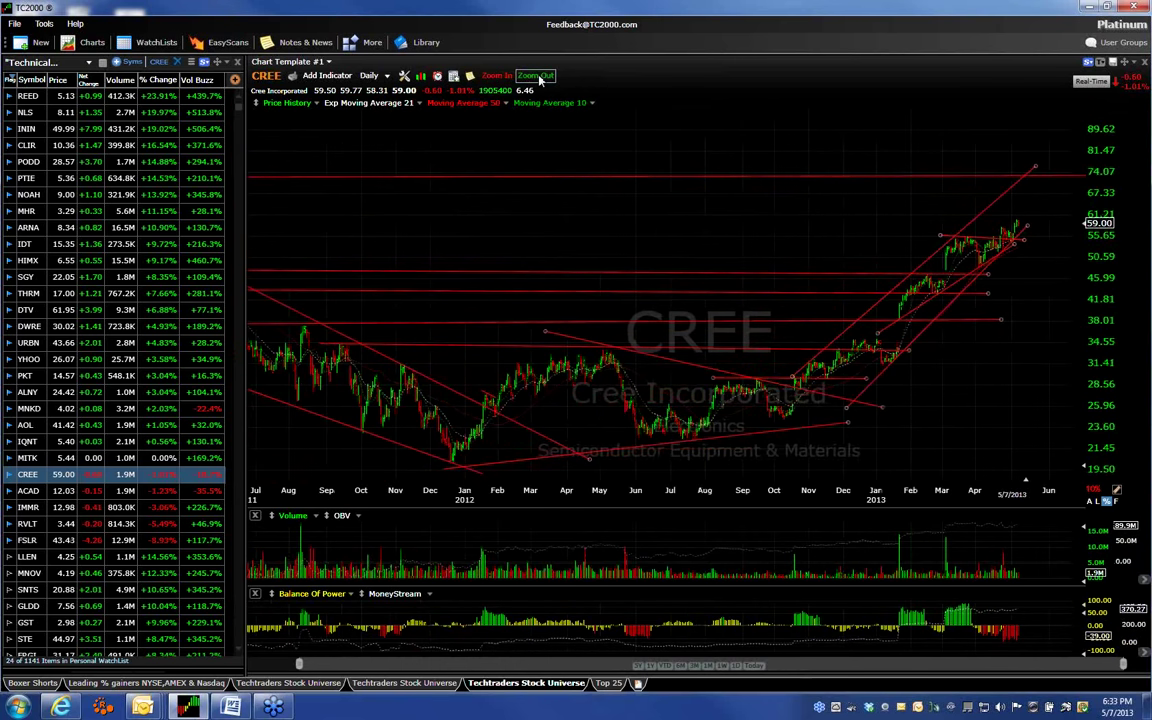
scroll(427, 250, "down", 1)
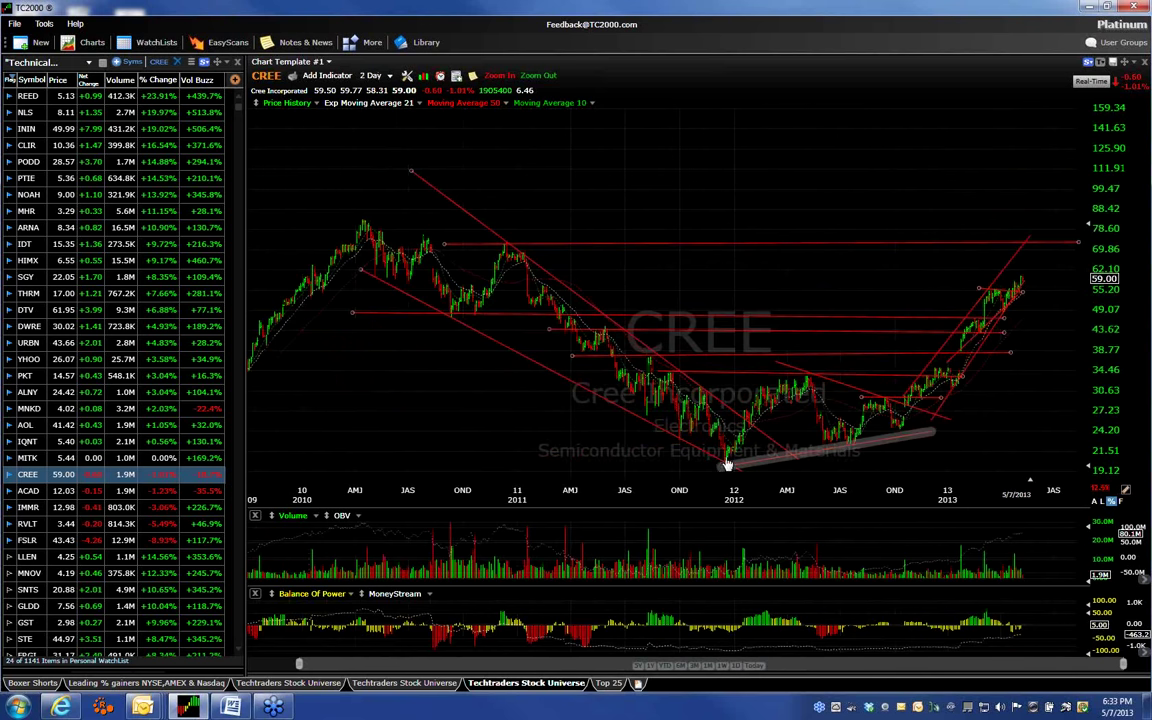
right_click(836, 446)
left_click(500, 76)
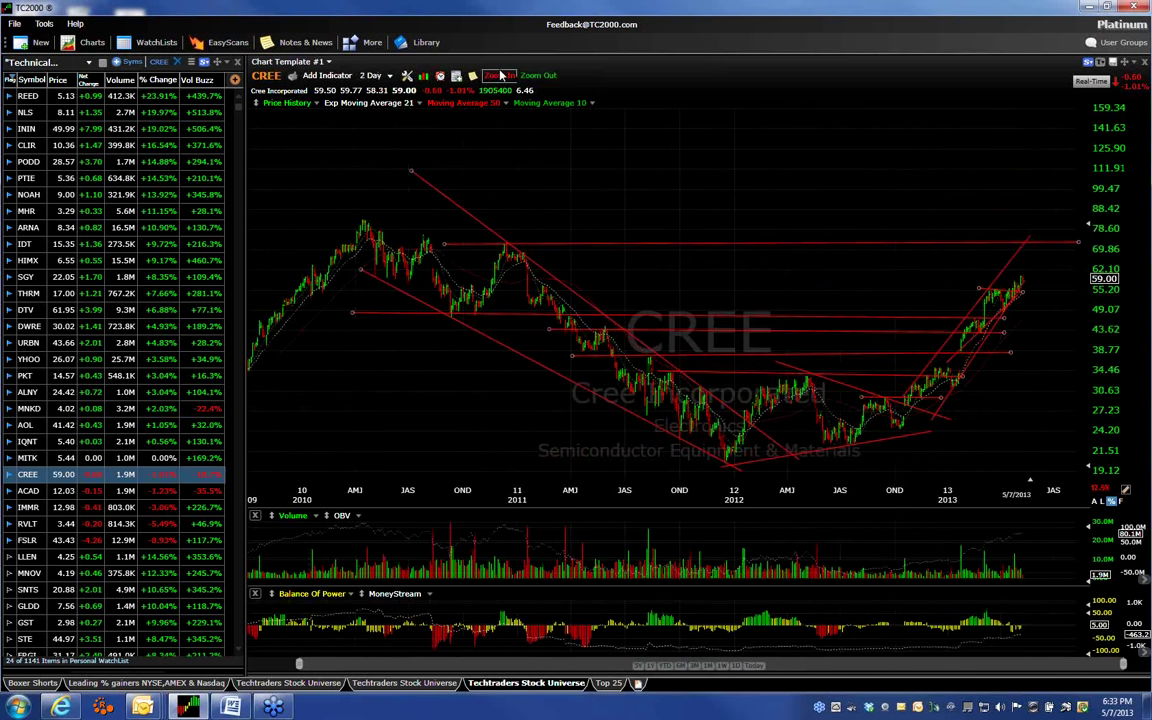
left_click(500, 76)
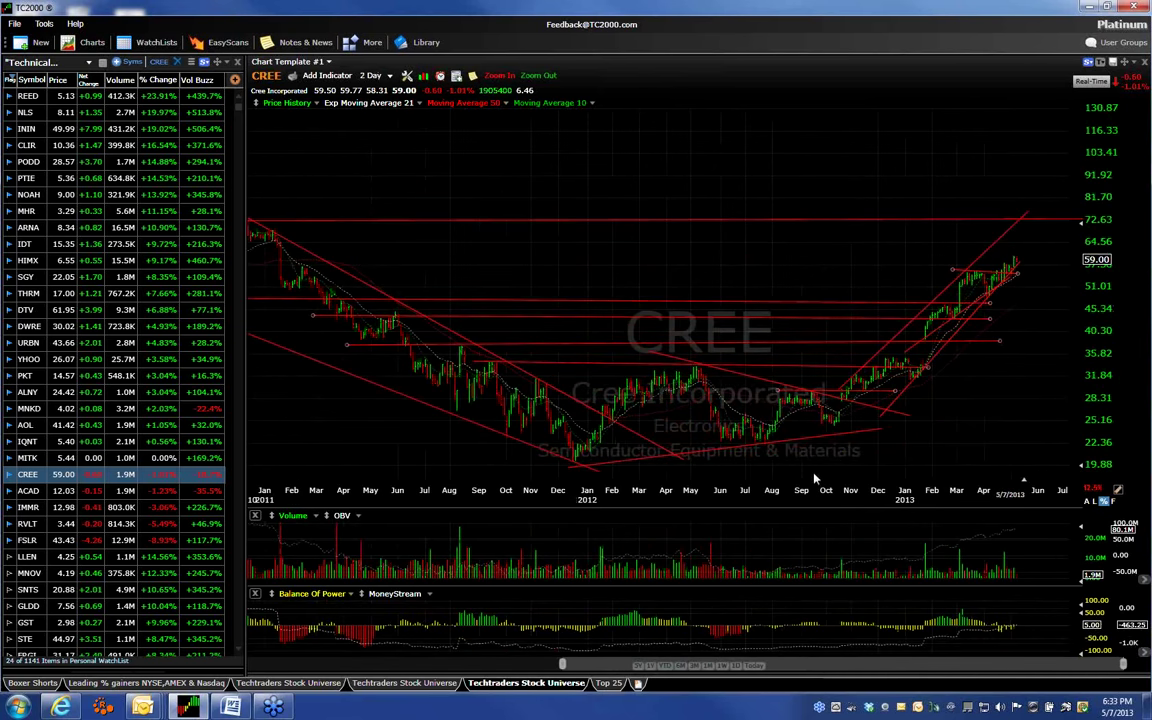
left_click(843, 414)
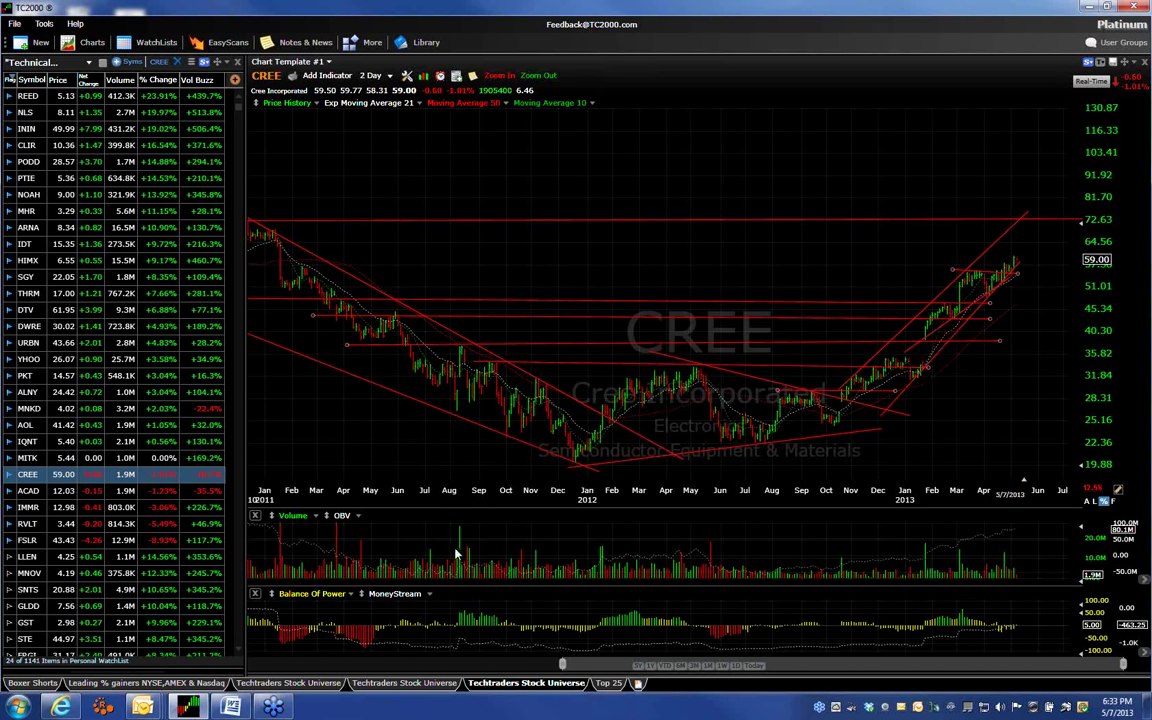
left_click(498, 77)
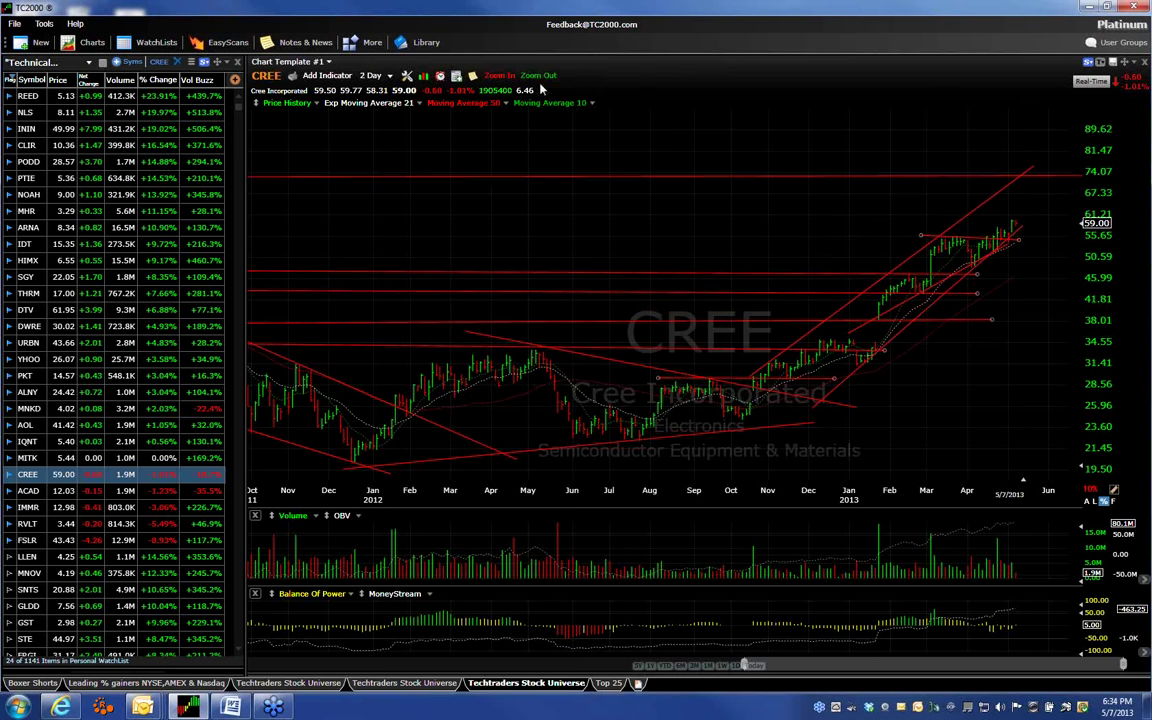
scroll(544, 115, "down", 2)
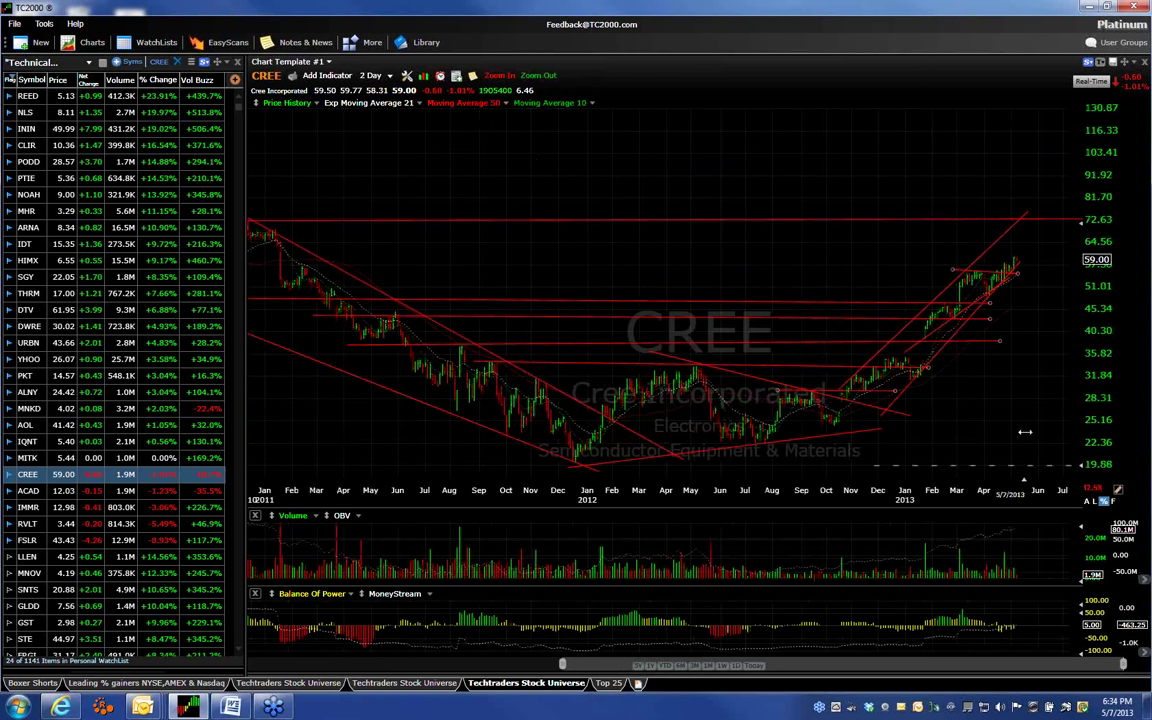
Review the daily charts of ACAD and IMMR, comparing their channels and recent consolidation patterns.
key("d")
left_click(30, 492)
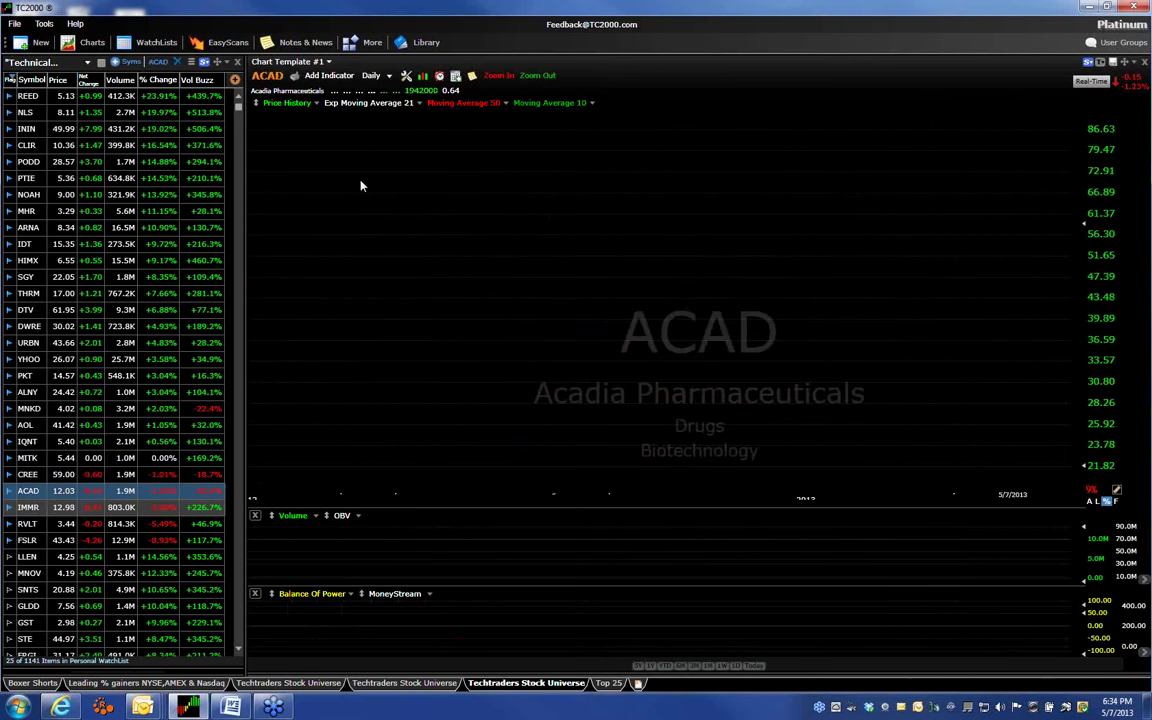
scroll(700, 250, "up", 5)
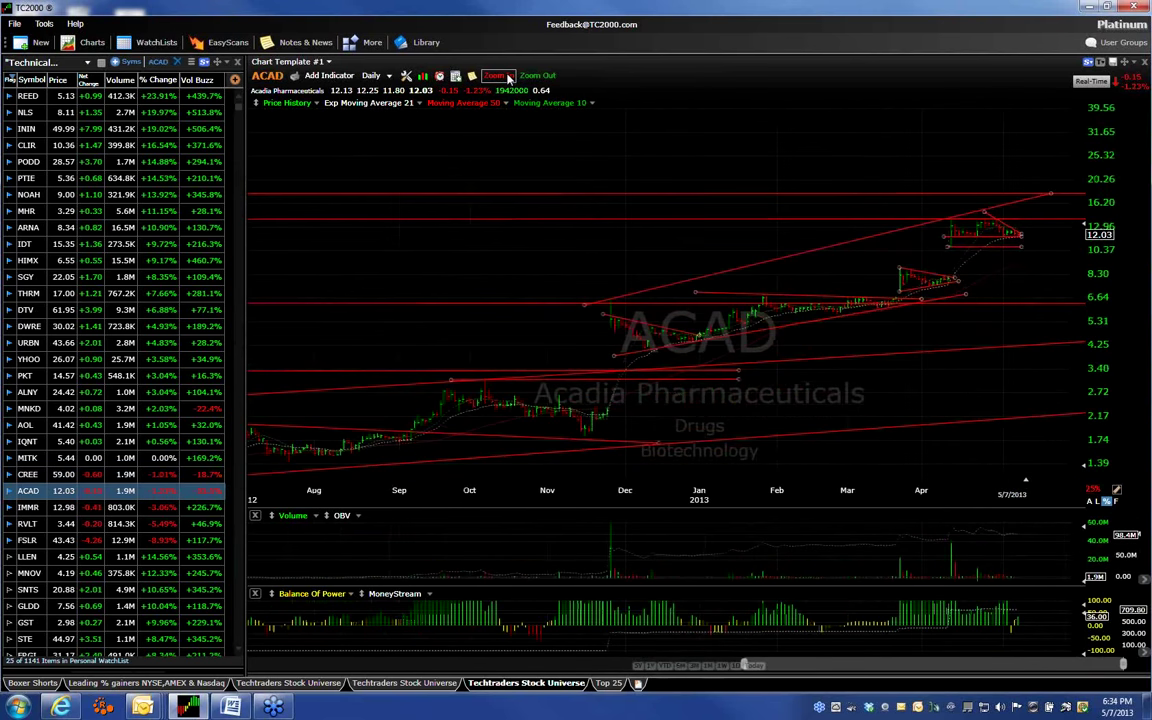
left_click(910, 242)
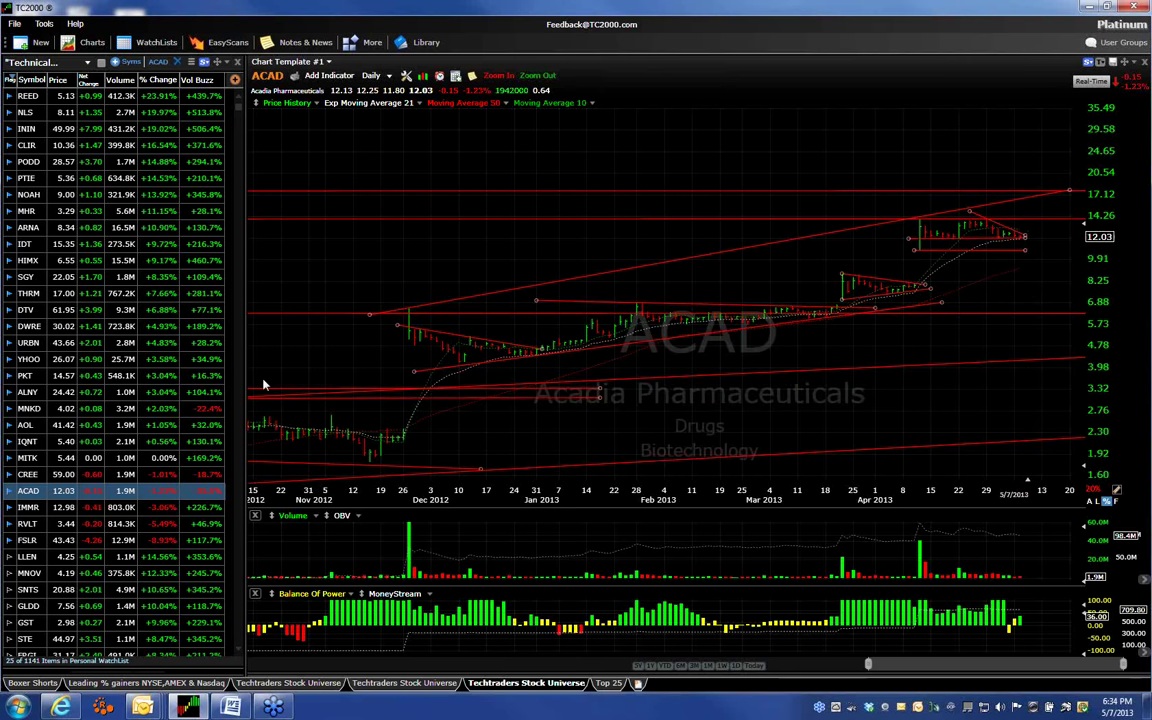
left_click(28, 508)
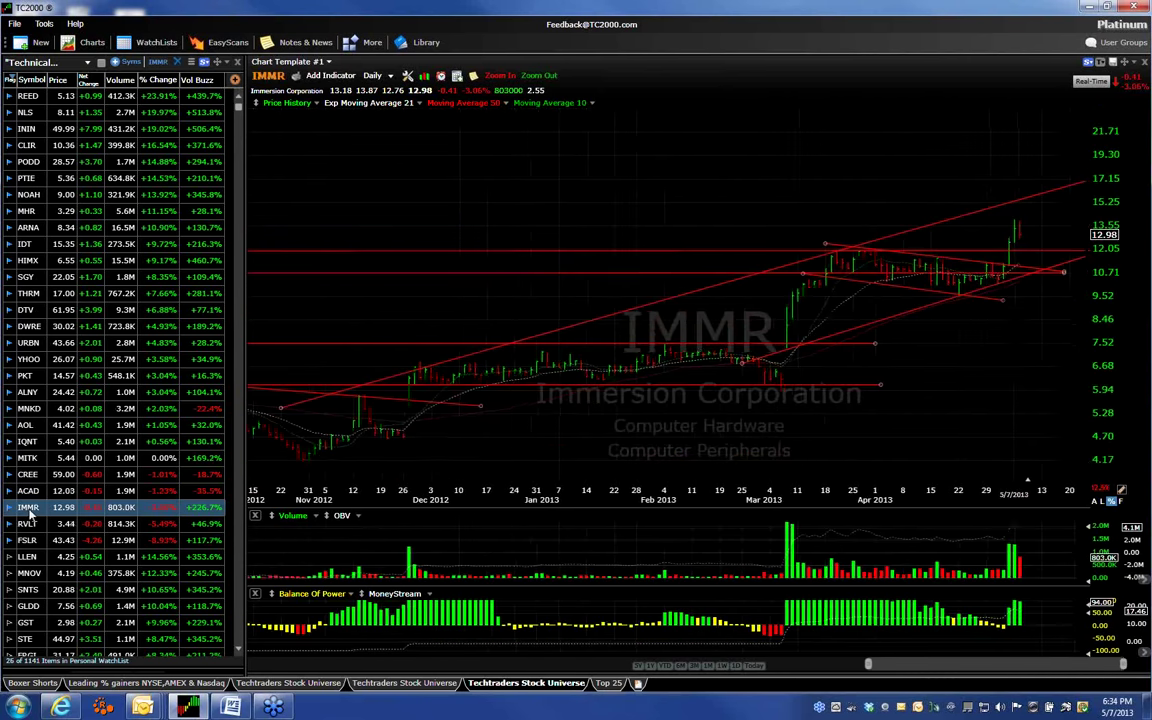
left_click(545, 77)
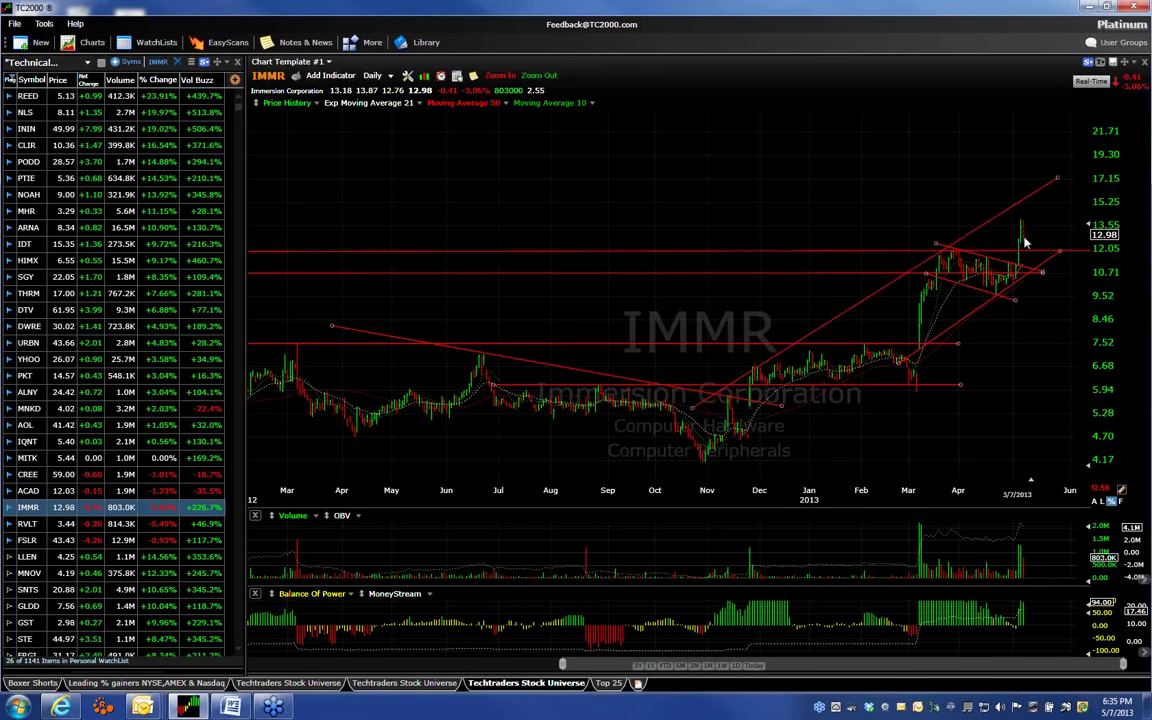
left_click(28, 491)
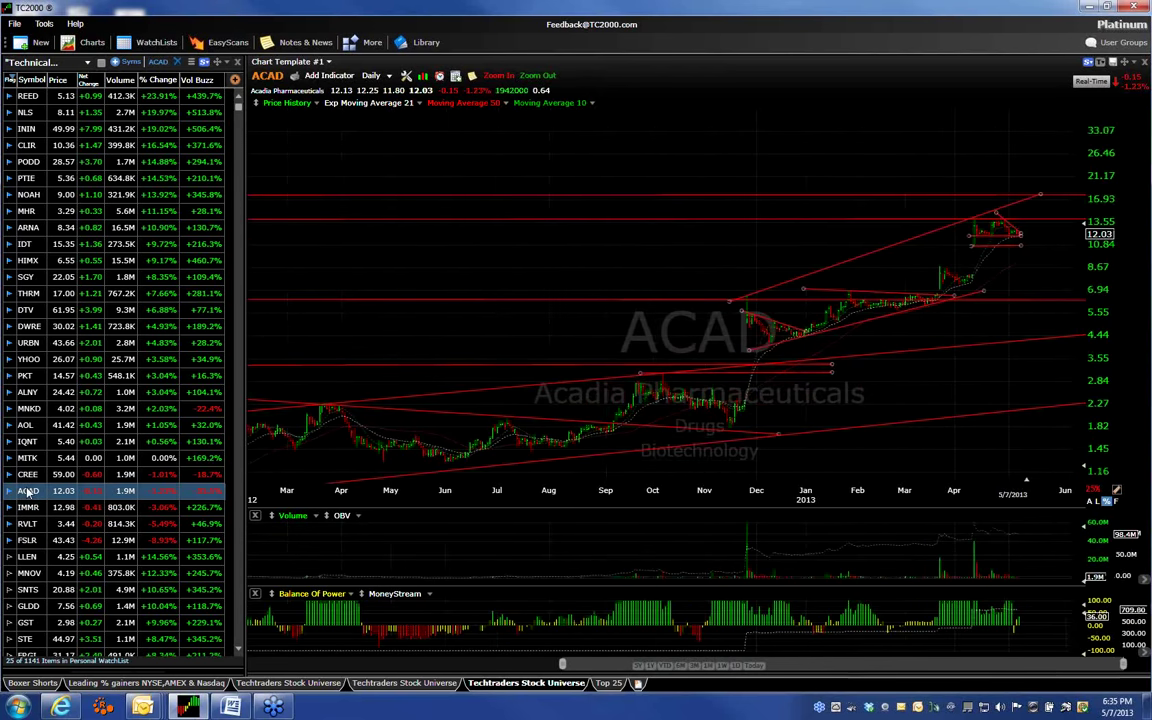
Bring up MNKD's daily chart and draw a rising support line under the March 2013 consolidation, from about 2.97 to 3.32.
left_click(28, 408)
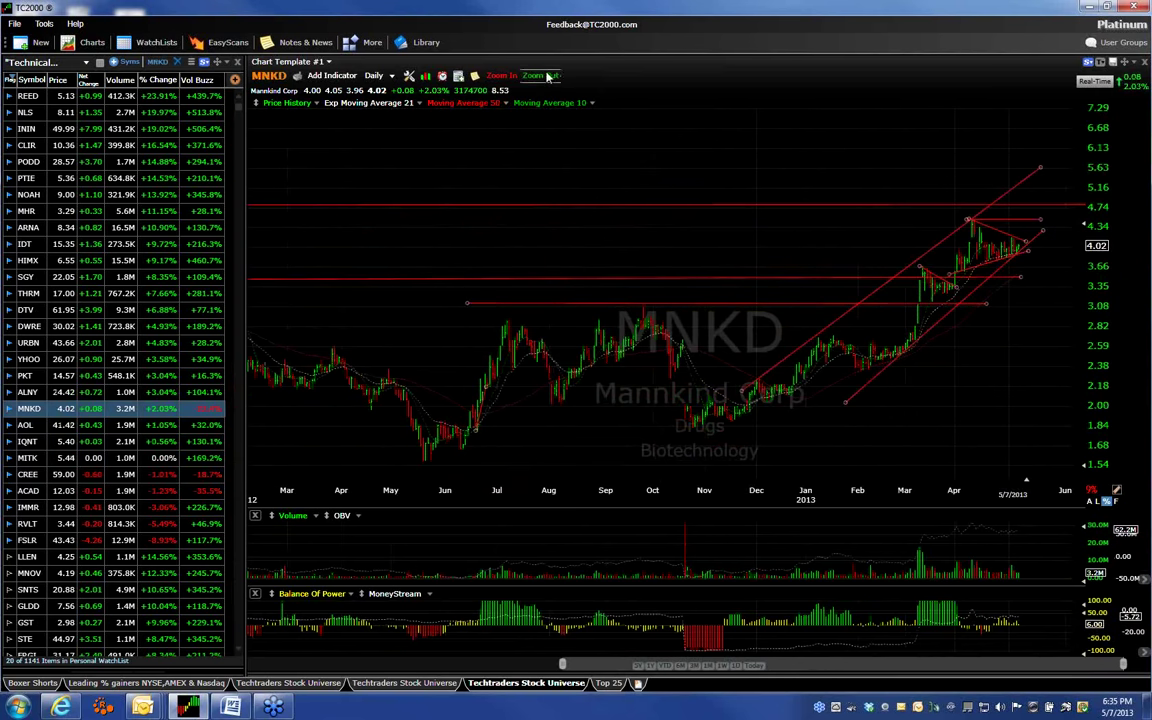
left_click(495, 75)
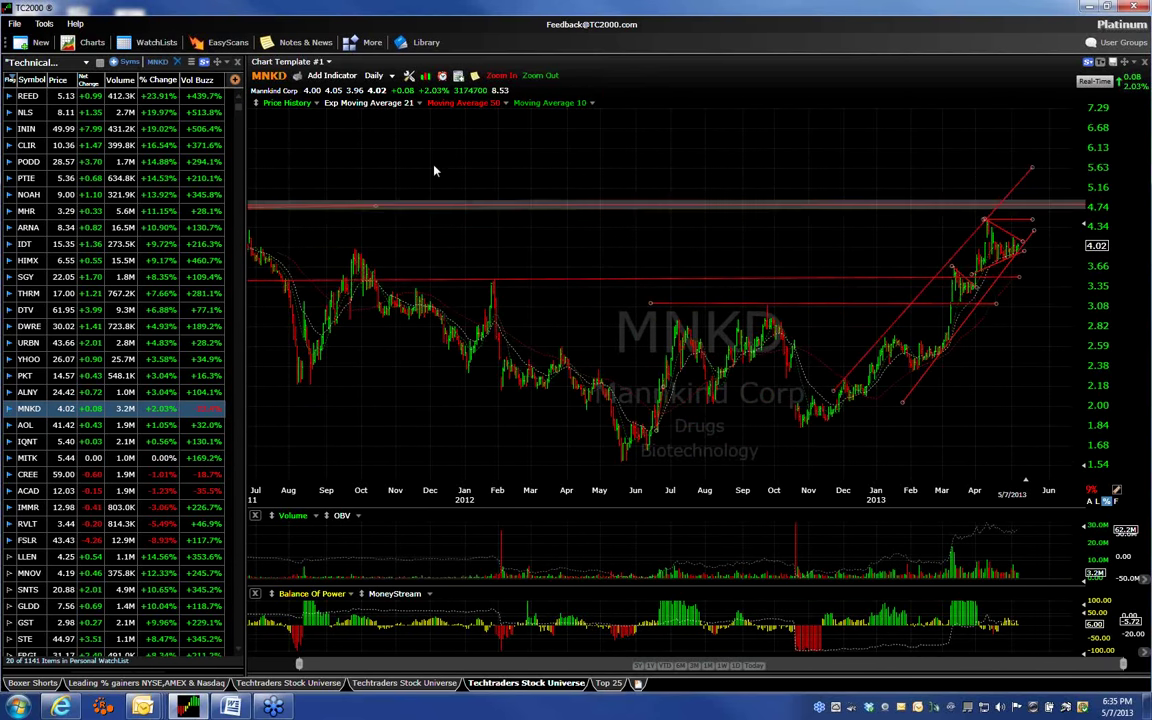
left_click(501, 76)
left_click(502, 76)
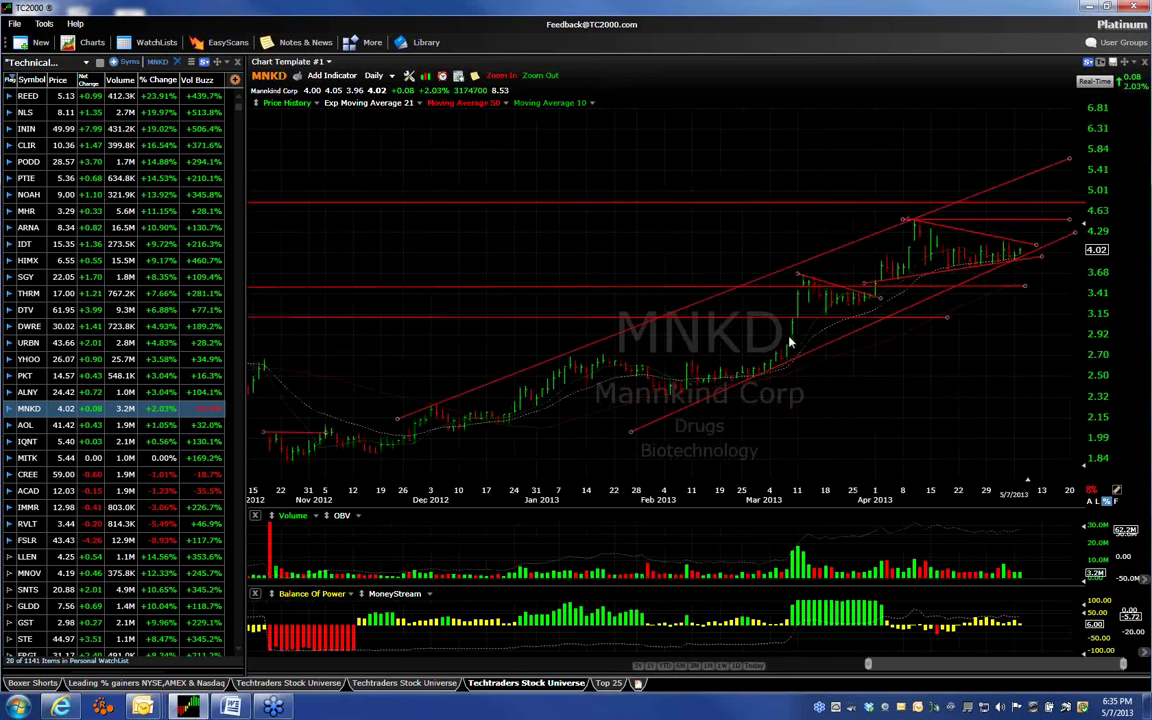
mouse_move(808, 346)
left_mouse_down()
mouse_move(830, 314)
mouse_move(893, 293)
mouse_move(889, 303)
left_mouse_up()
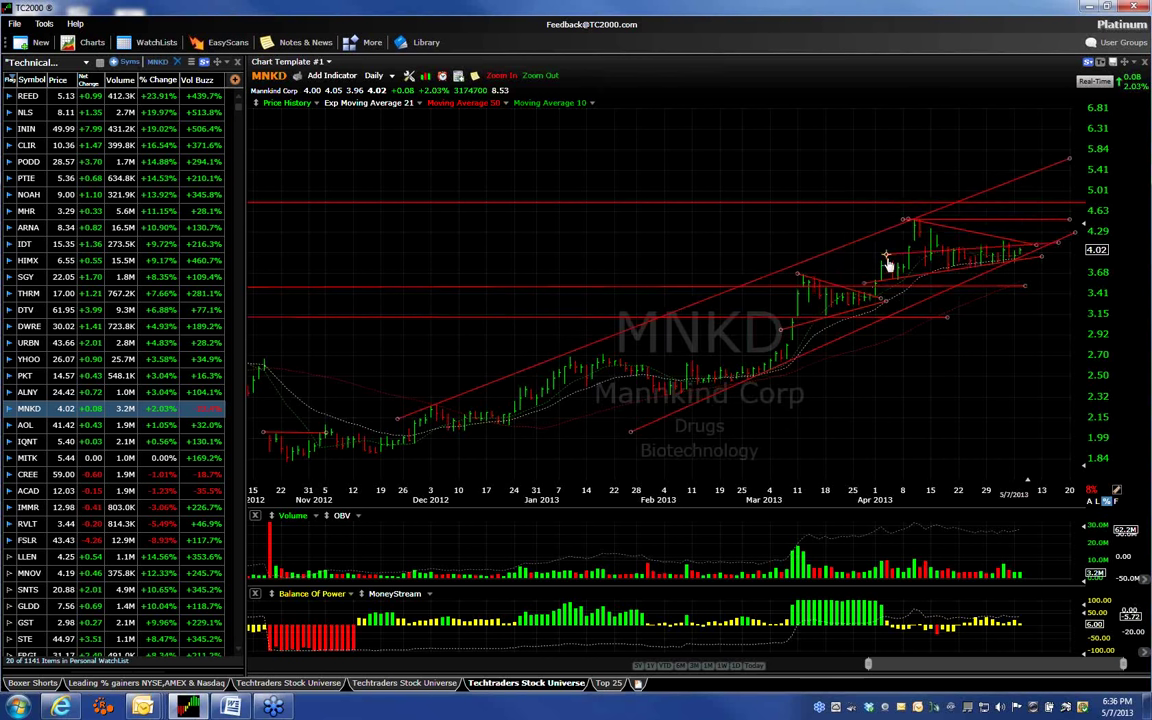
Stretch MNKD's April resistance line near 4.10 in both directions and draw a nearly horizontal trendline at about 2.70 from October 2012 to May 2013.
left_click_drag(886, 262, 830, 246)
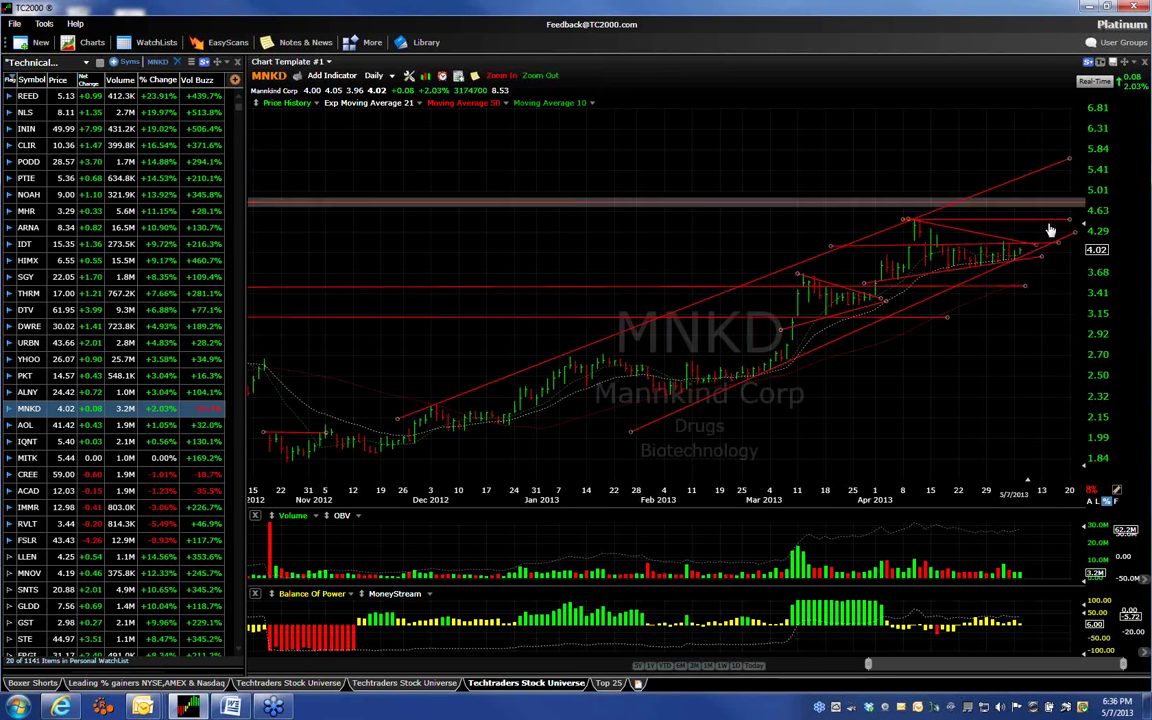
left_click_drag(1059, 243, 1036, 245)
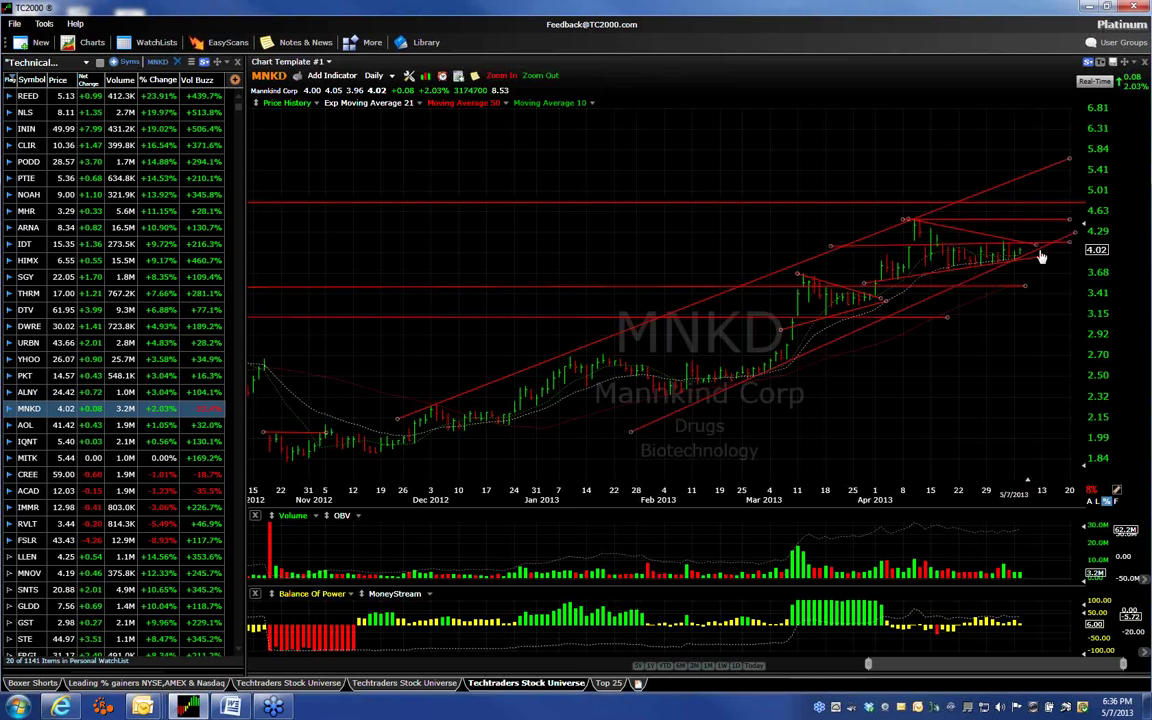
scroll(549, 203, "down", 3)
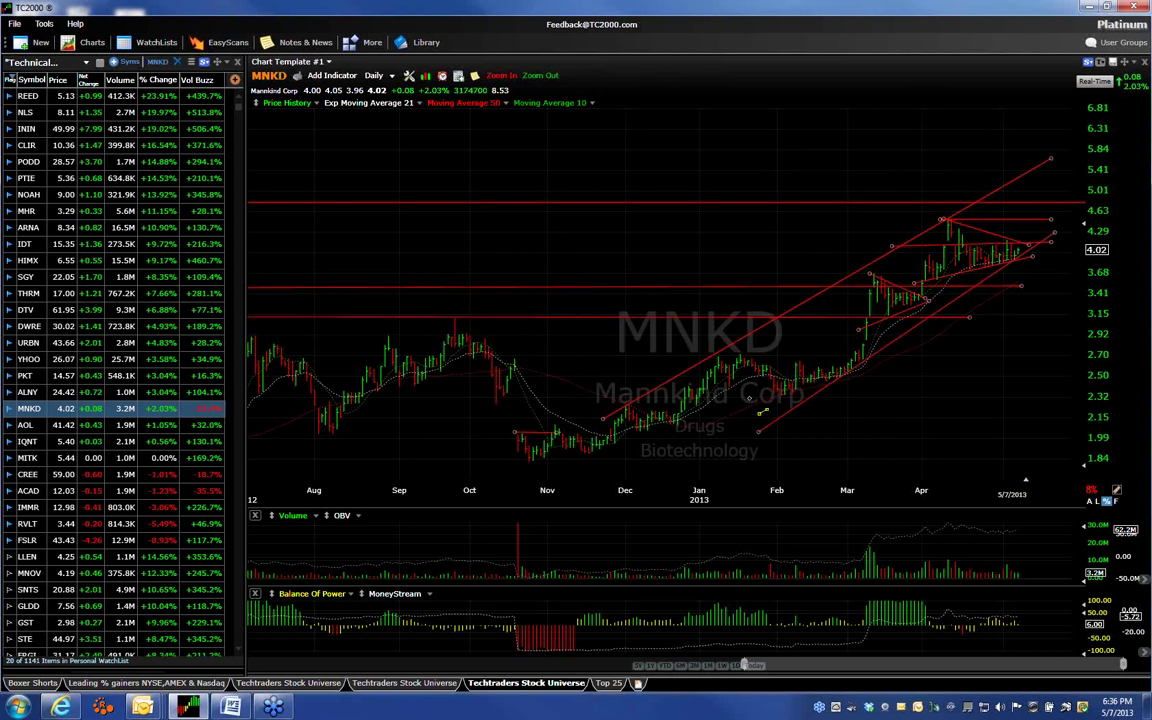
left_click_drag(484, 356, 1010, 352)
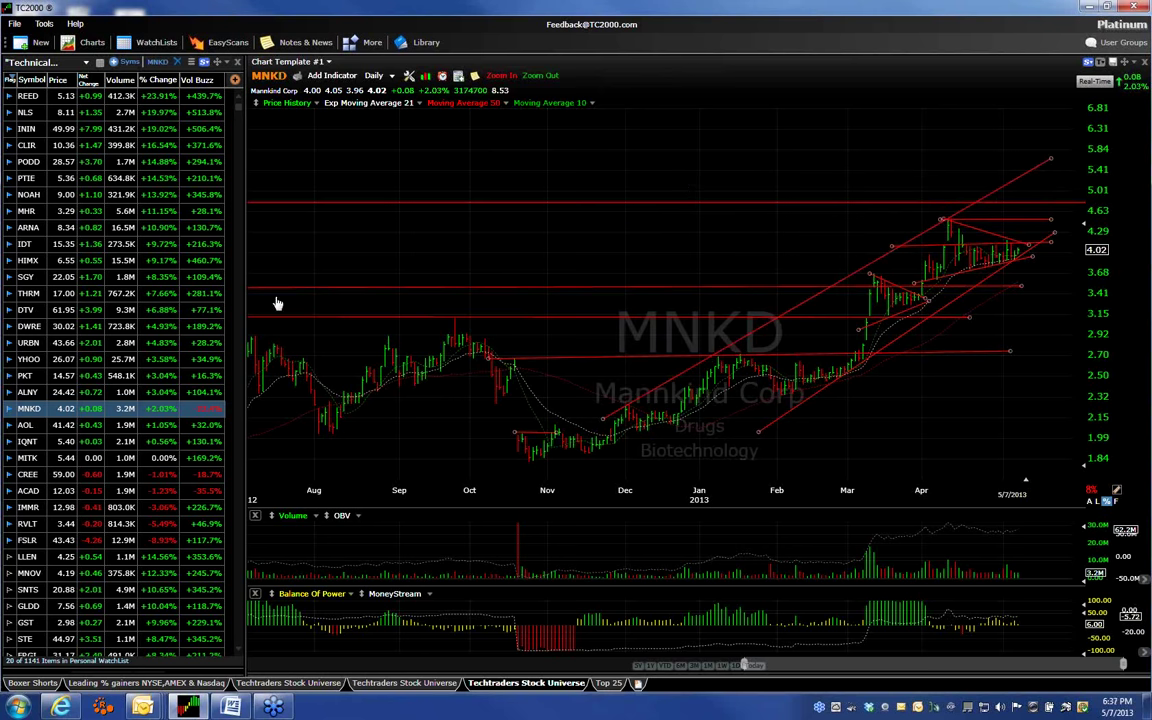
Review PKT's daily chart, focusing on the bars since January 2013.
left_click(26, 376)
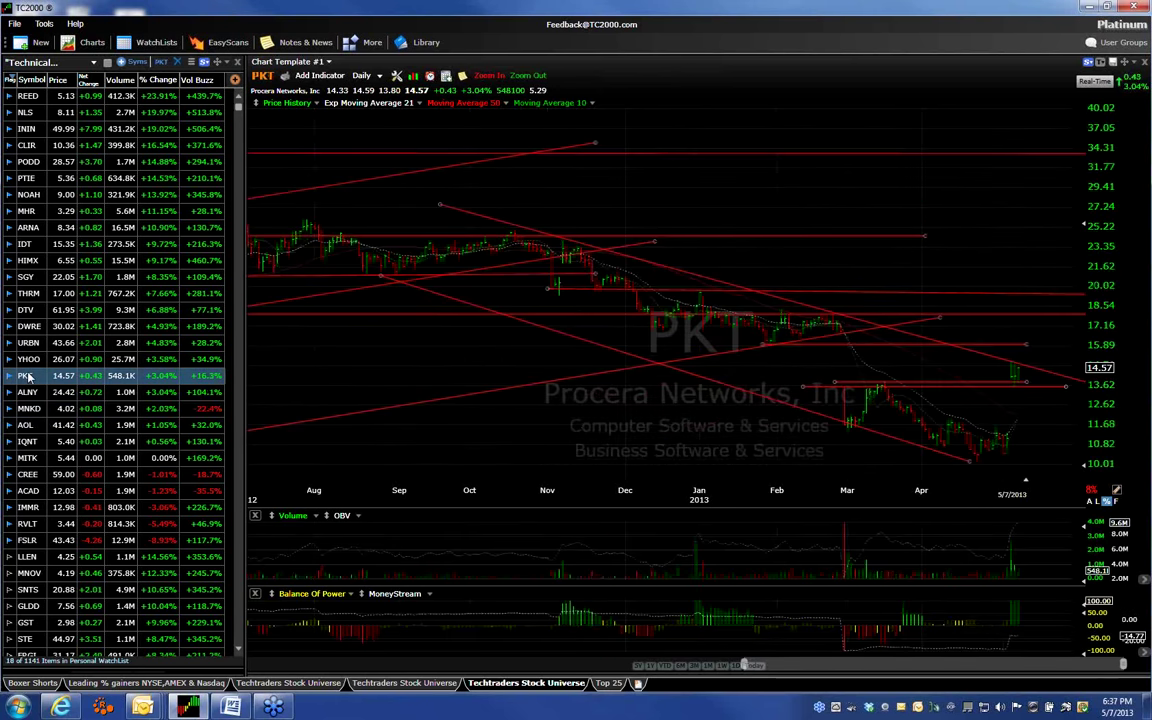
left_click(489, 76)
left_click(490, 77)
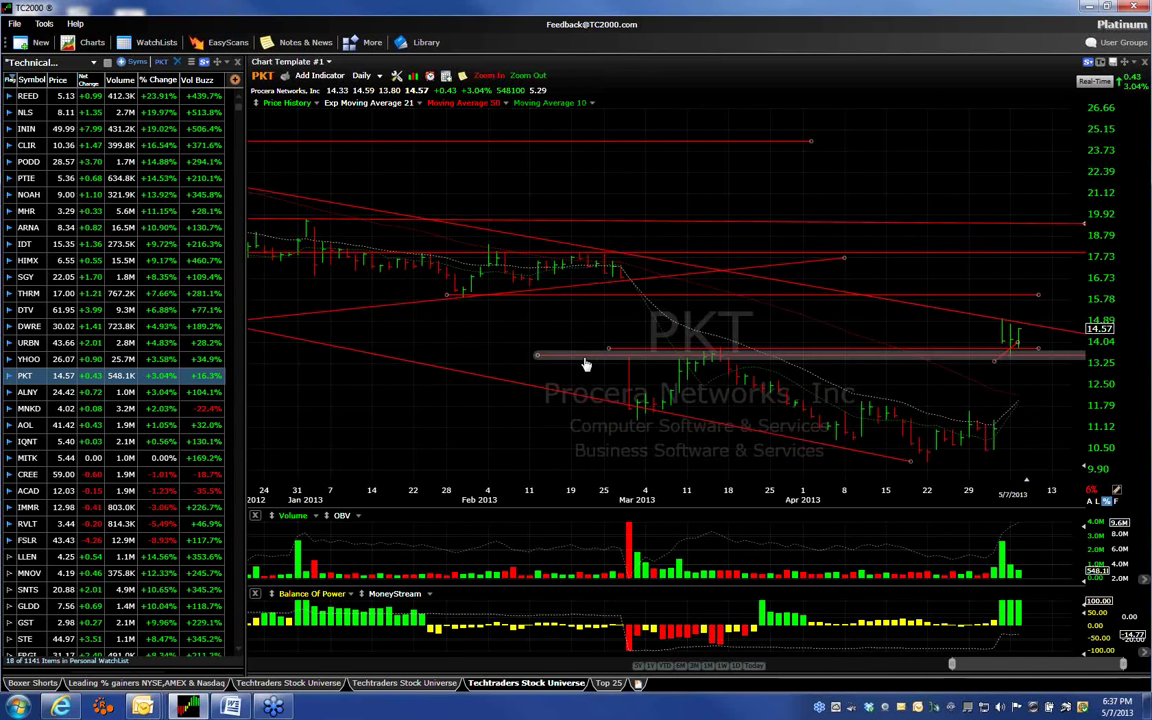
Review PKT's long-term channels back through 2012 on the daily chart and back to 2011 on the 2-day chart.
left_click(530, 77)
left_click(530, 77)
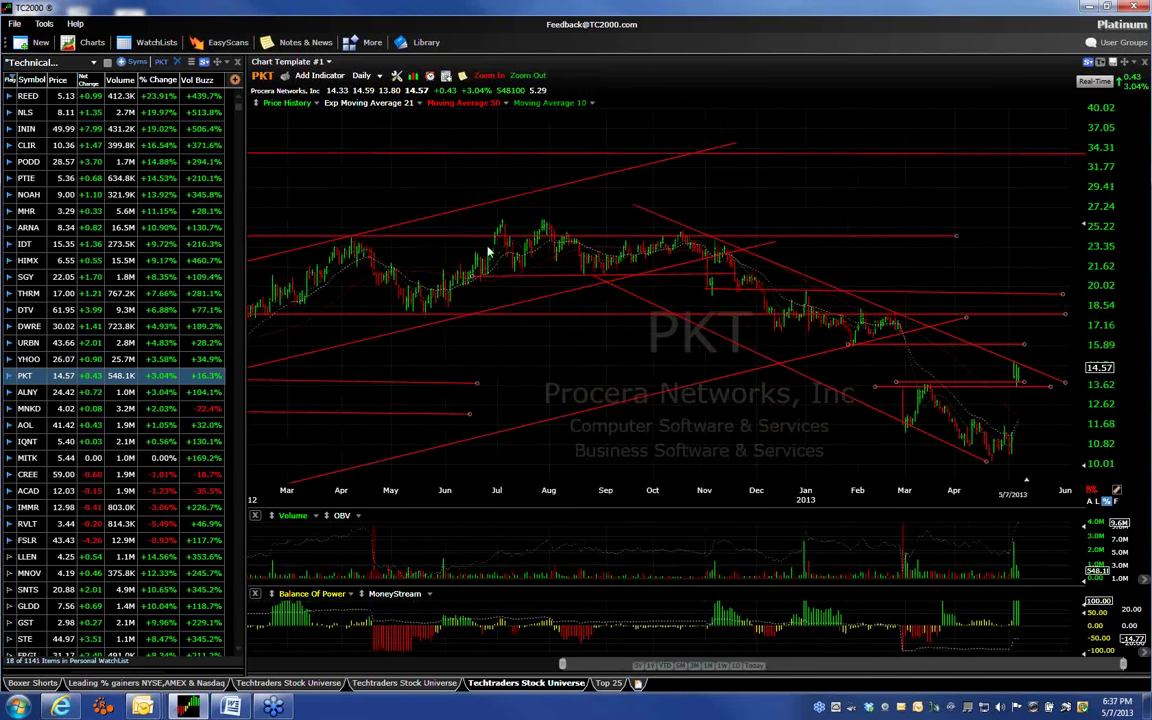
scroll(400, 300, "down", 2)
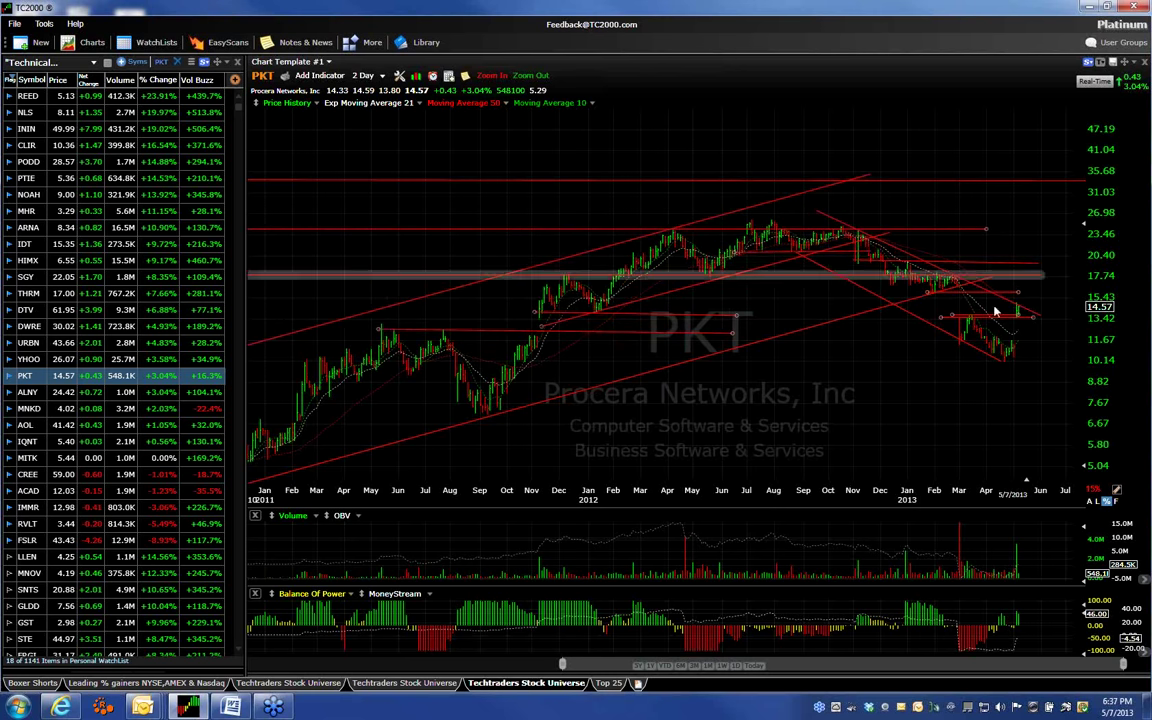
scroll(687, 358, "up", 4)
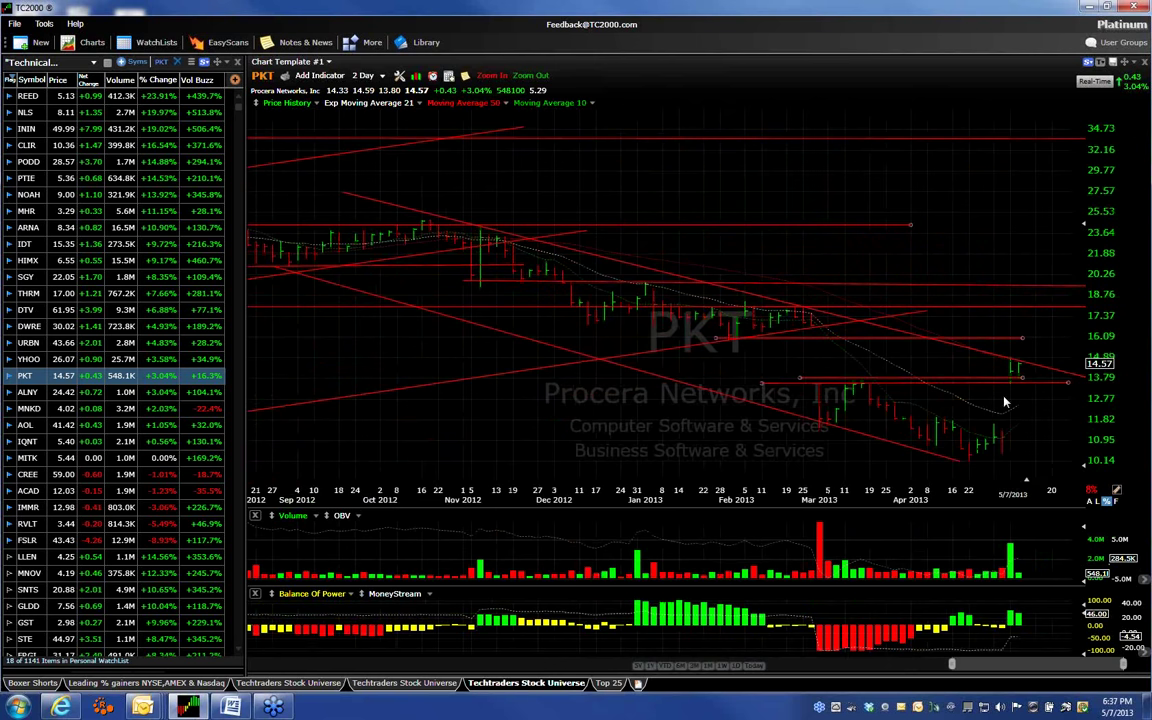
Return PKT to the daily chart and examine the early May bars against the descending channel from late 2012.
left_click(364, 75)
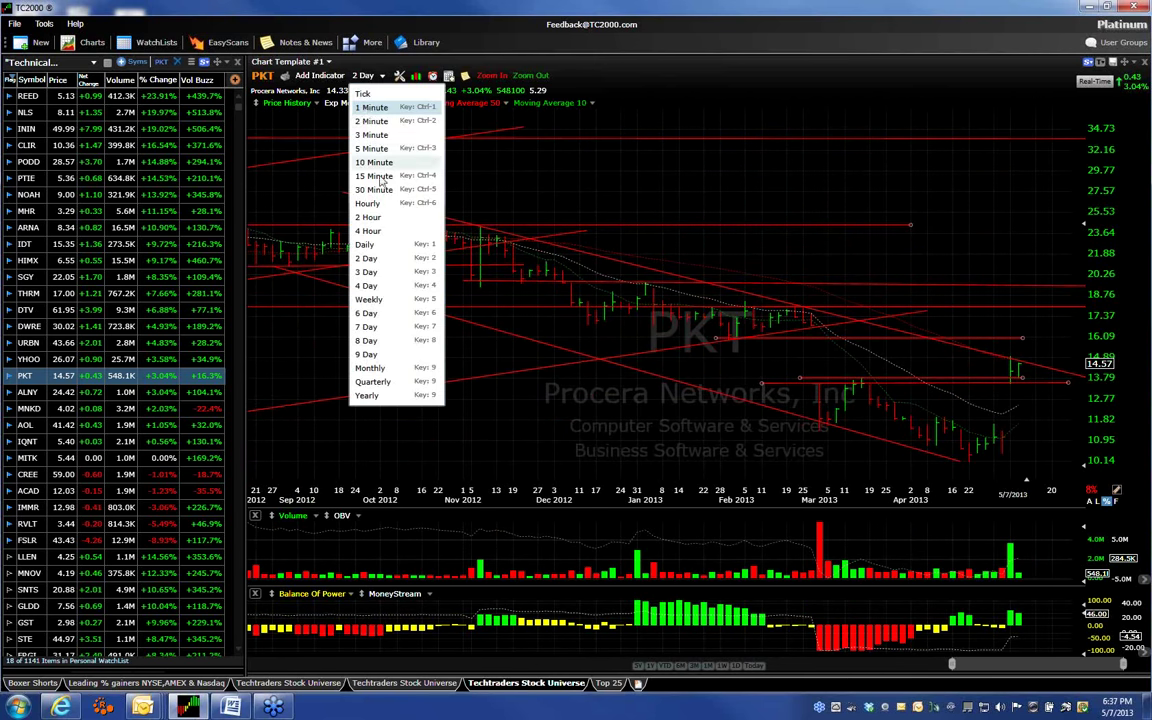
left_click(370, 246)
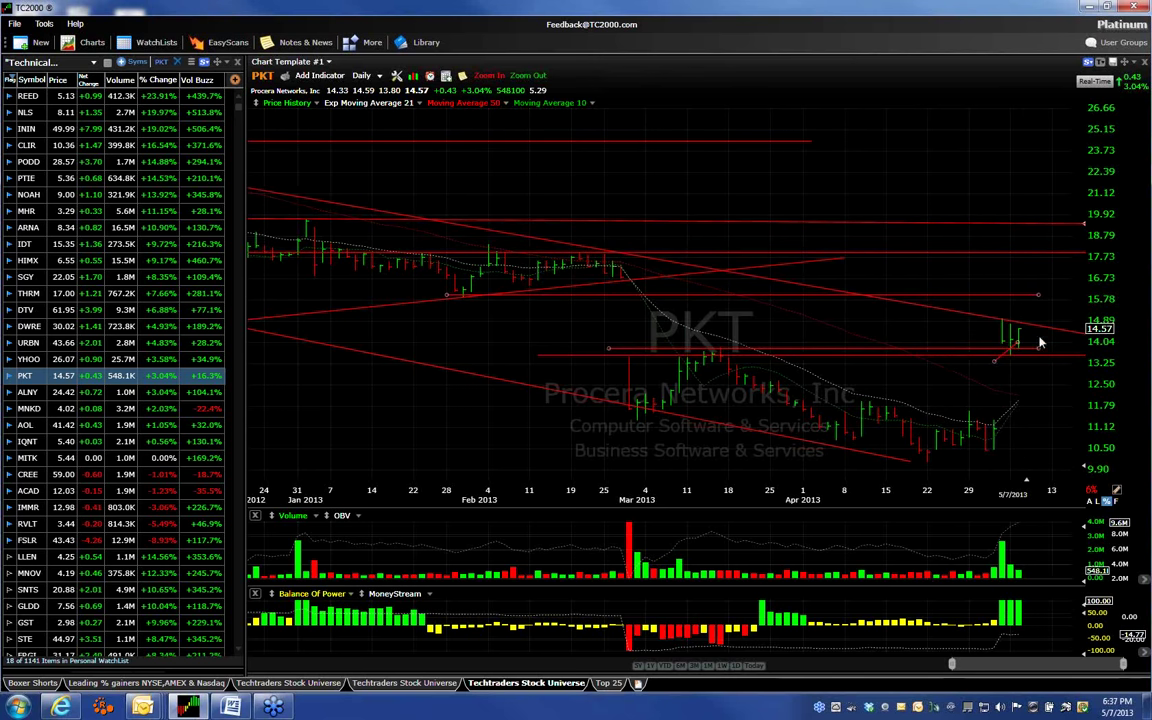
left_click(492, 77)
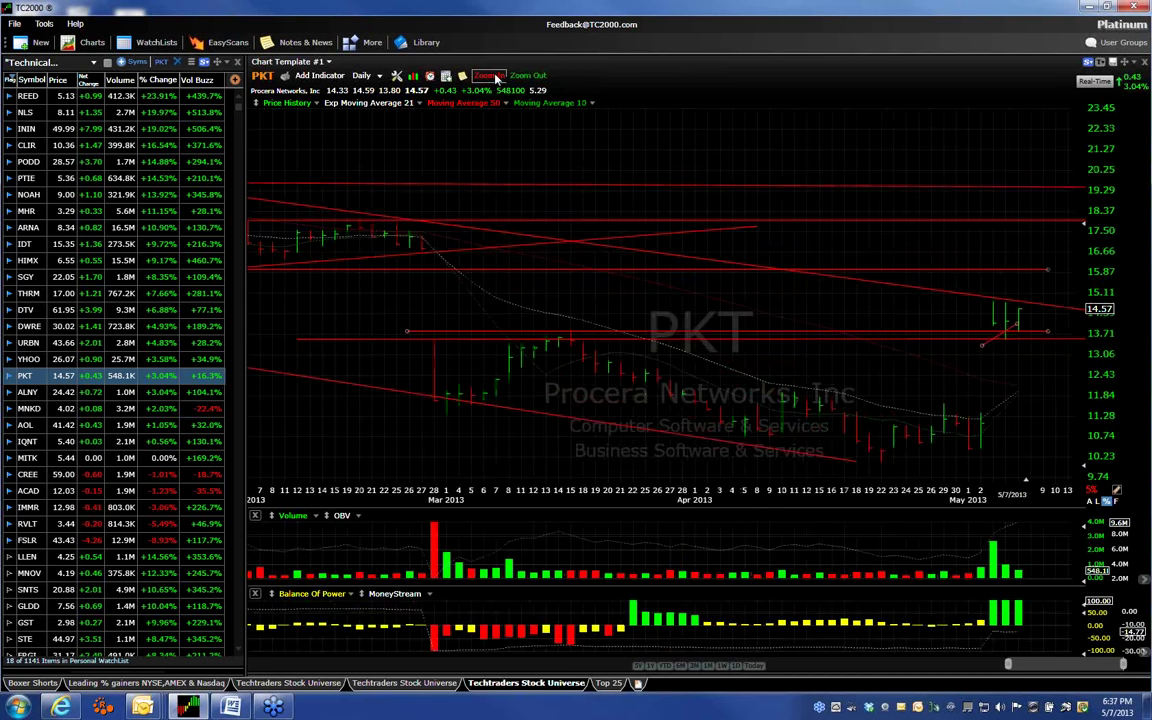
left_click(531, 77)
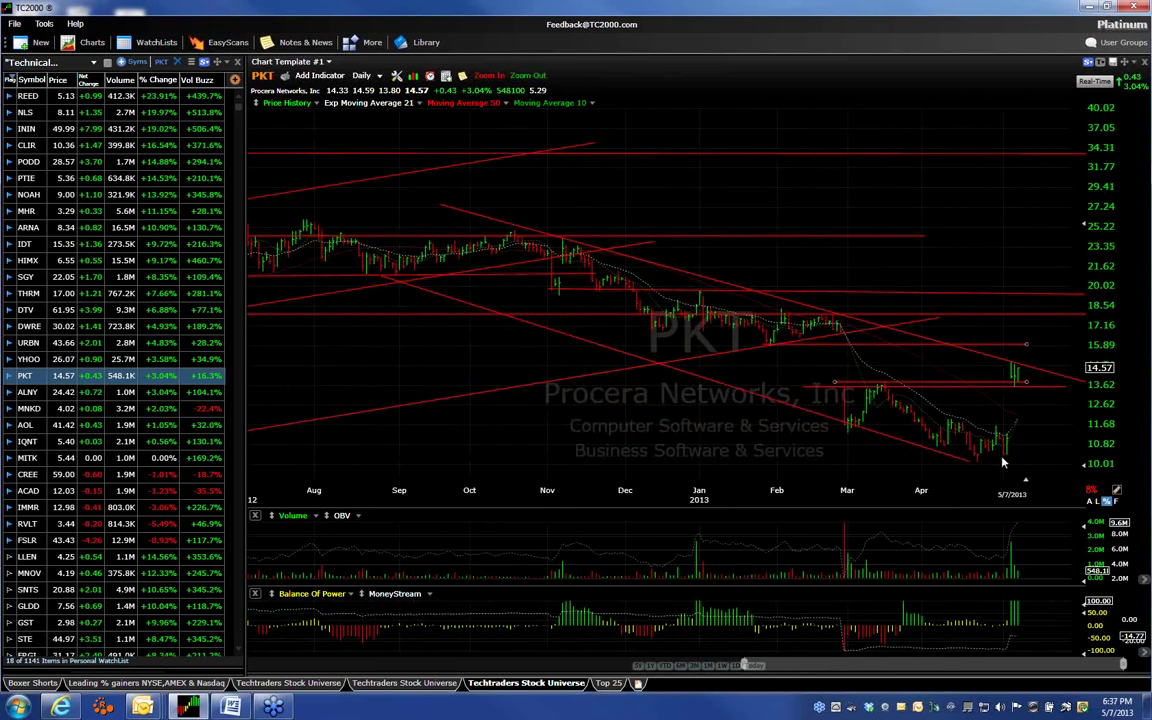
left_click(498, 223)
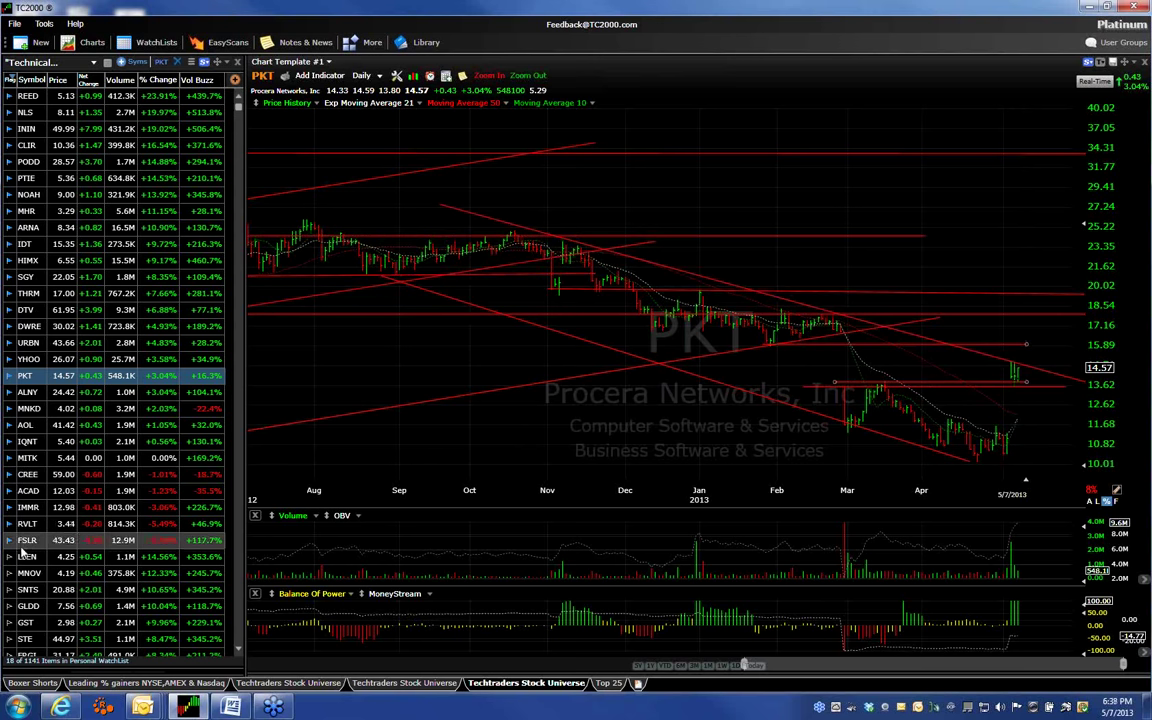
Bring up MITK's daily chart and review its rising channel and overhead resistance lines back to mid-2011.
left_click(30, 459)
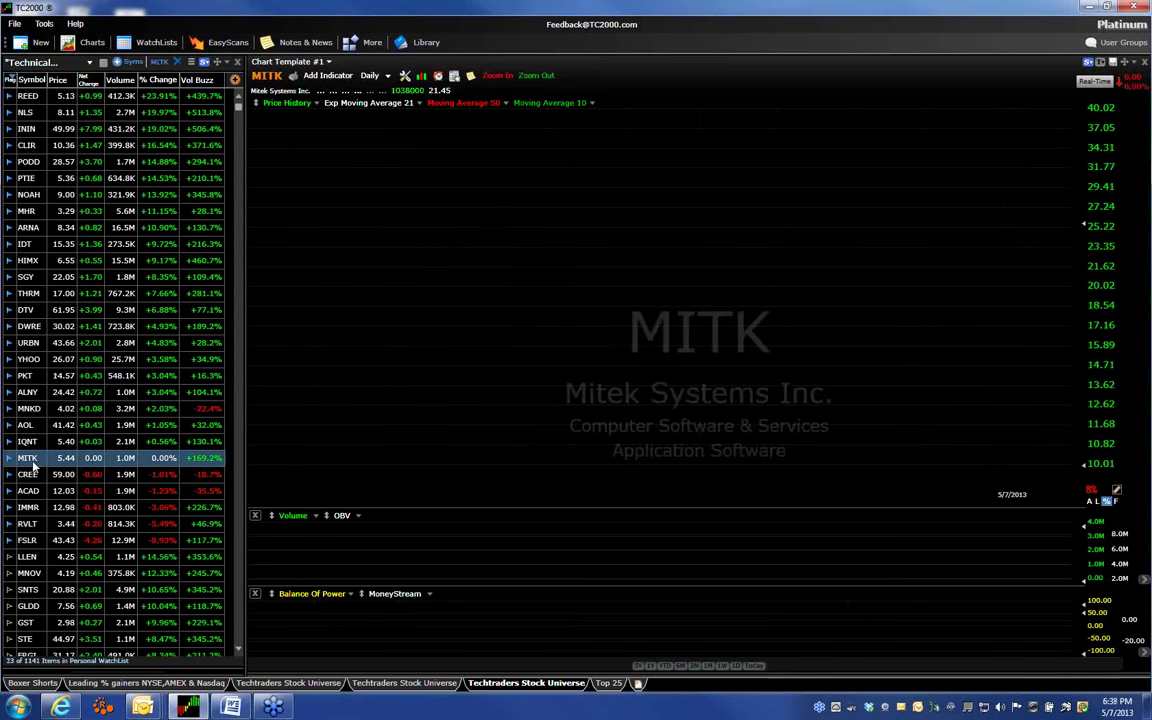
left_click(538, 76)
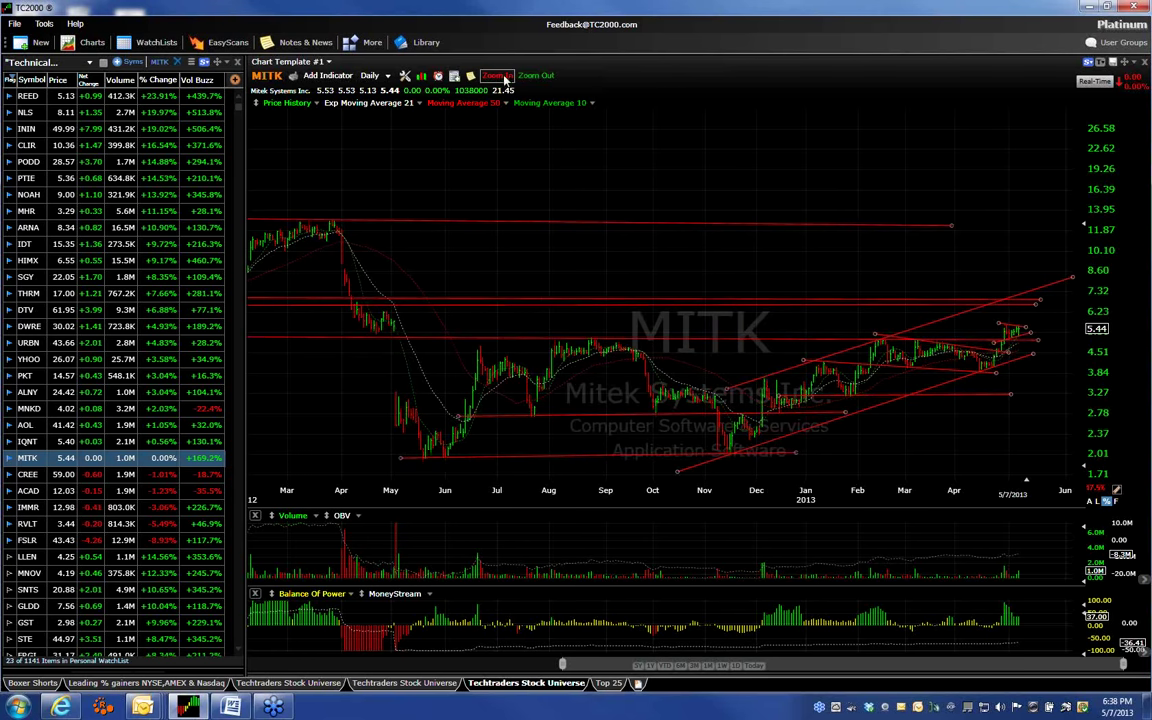
scroll(590, 192, "up", 2)
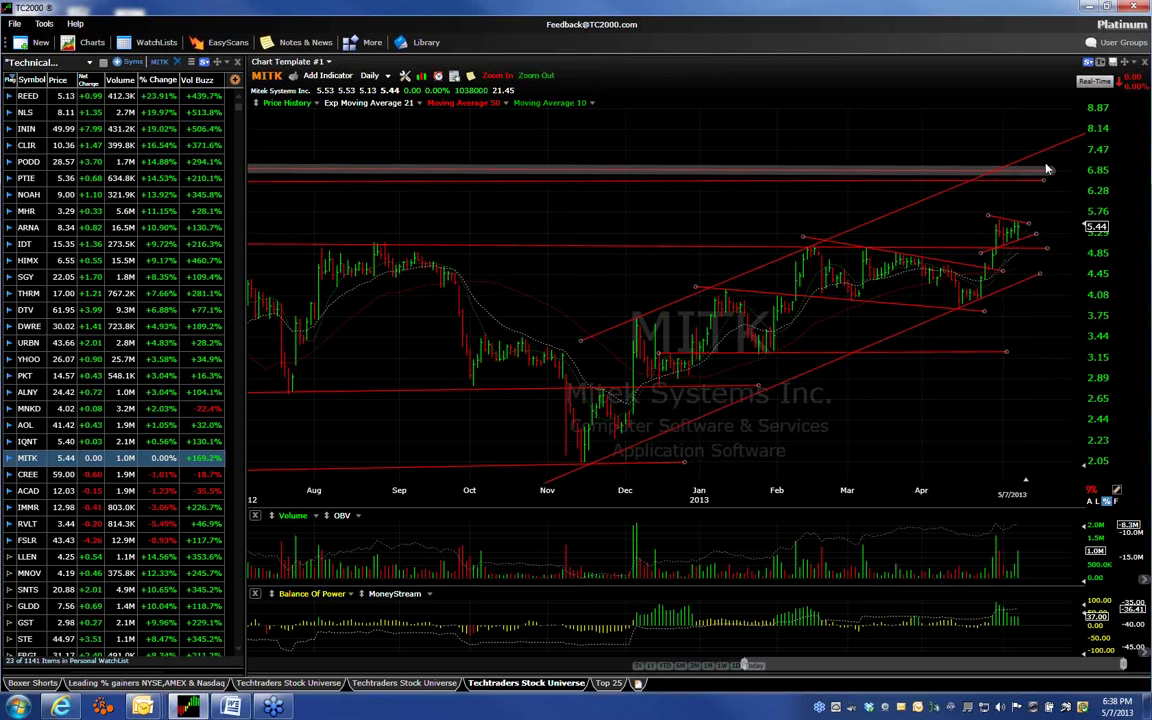
left_click(536, 76)
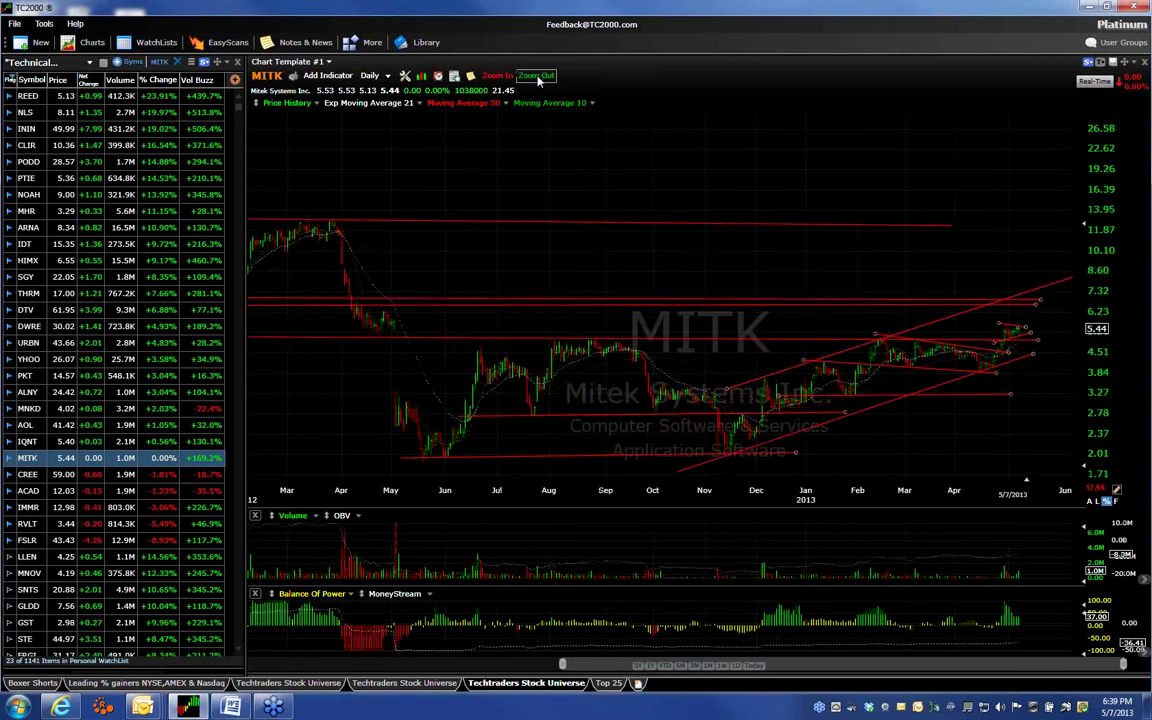
left_click(536, 76)
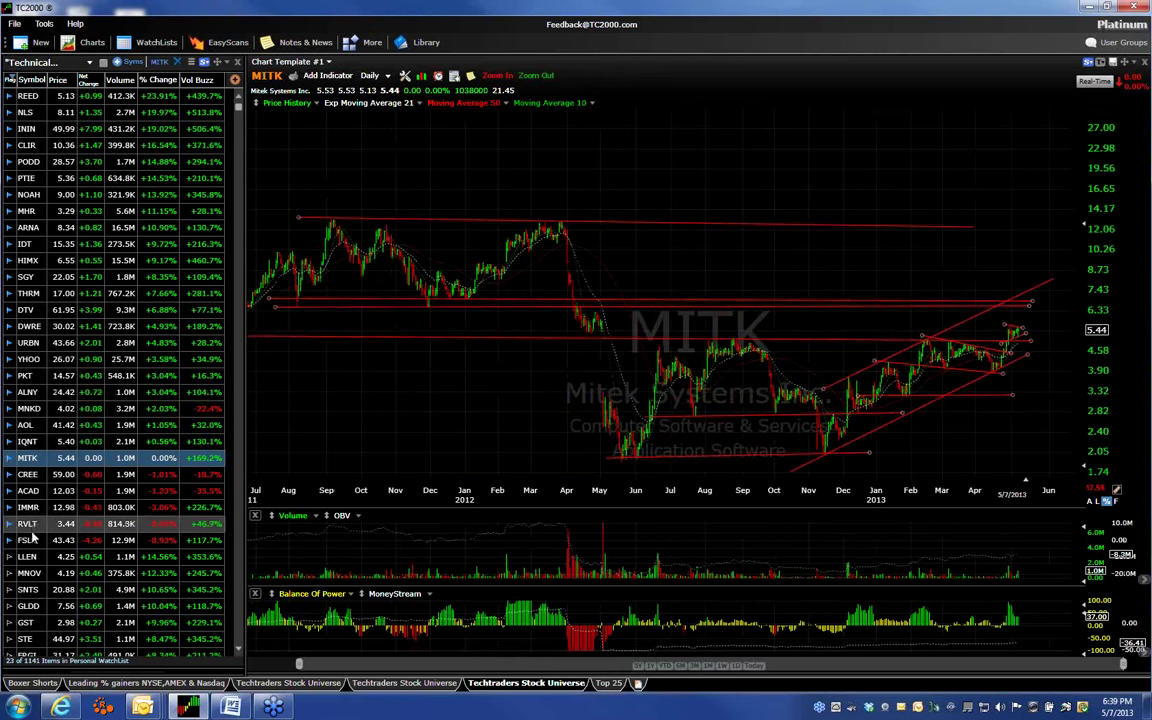
Review YHOO's daily chart, checking the October 23, 2012 bar's data and the rising channel that follows the long base.
left_click(30, 360)
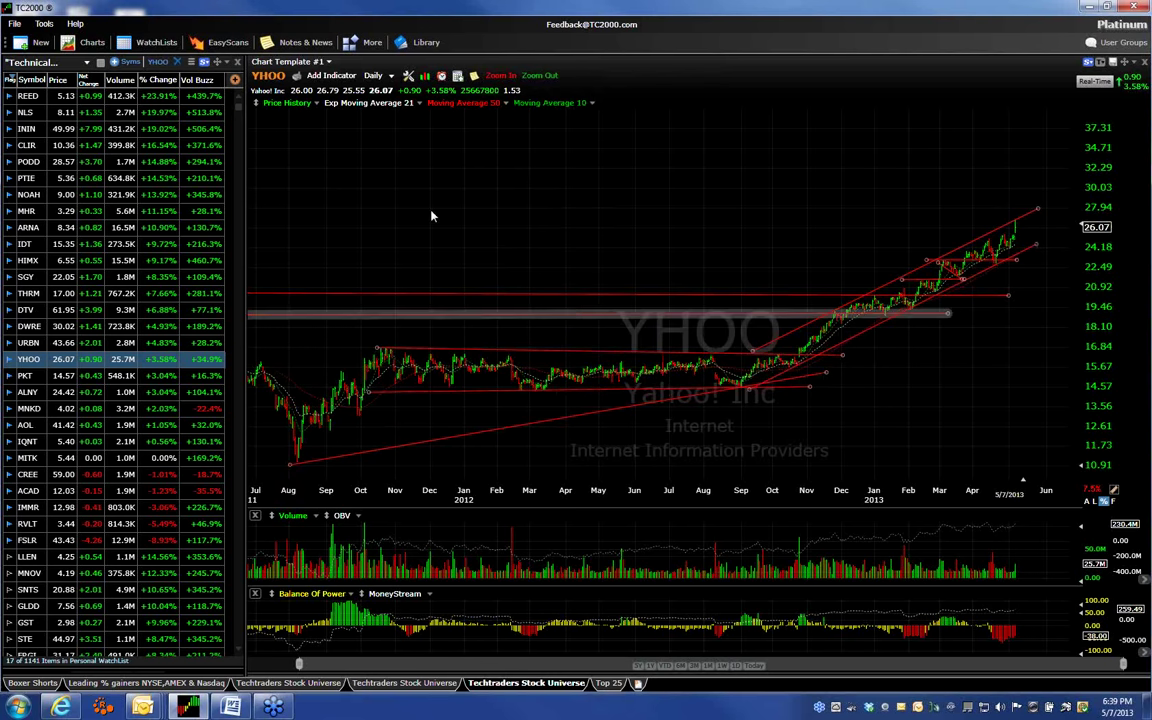
left_click(501, 76)
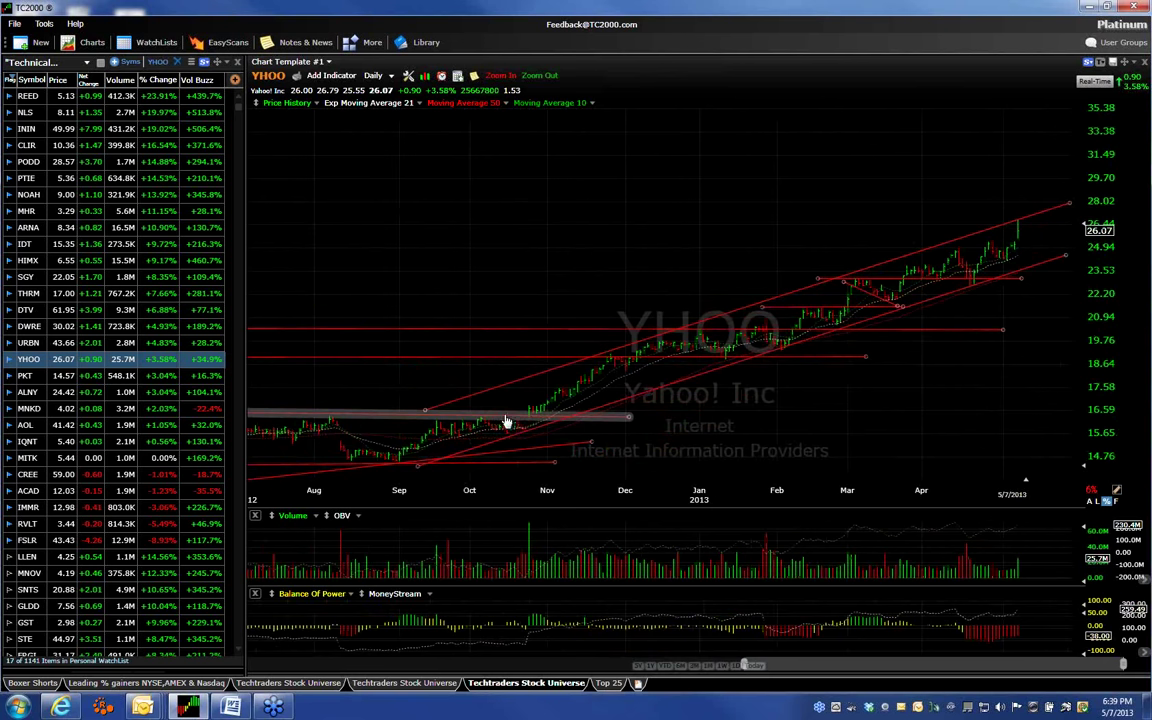
left_click(530, 565)
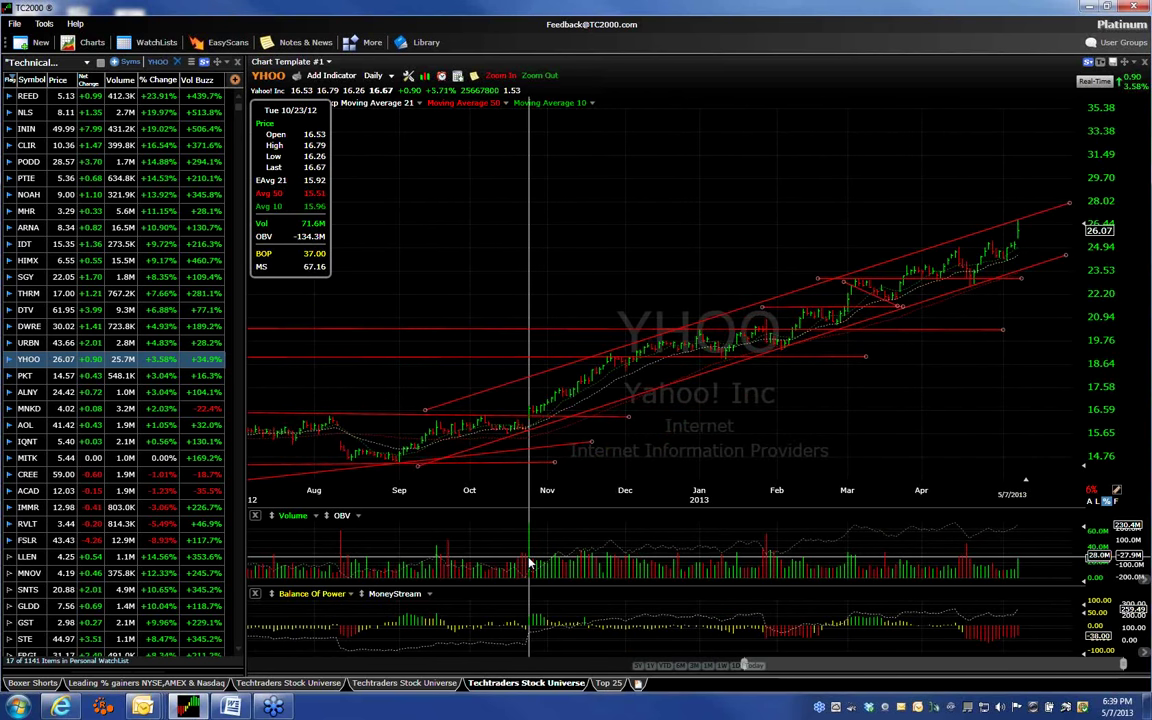
left_click(530, 565)
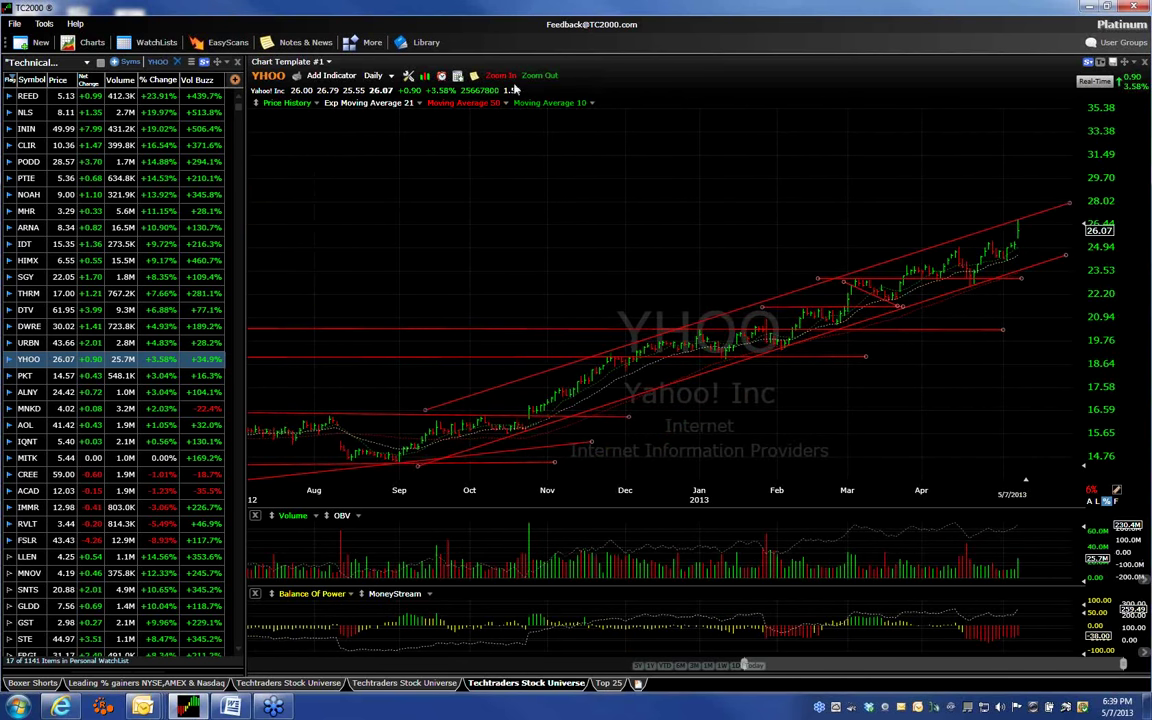
scroll(525, 230, "down", 2)
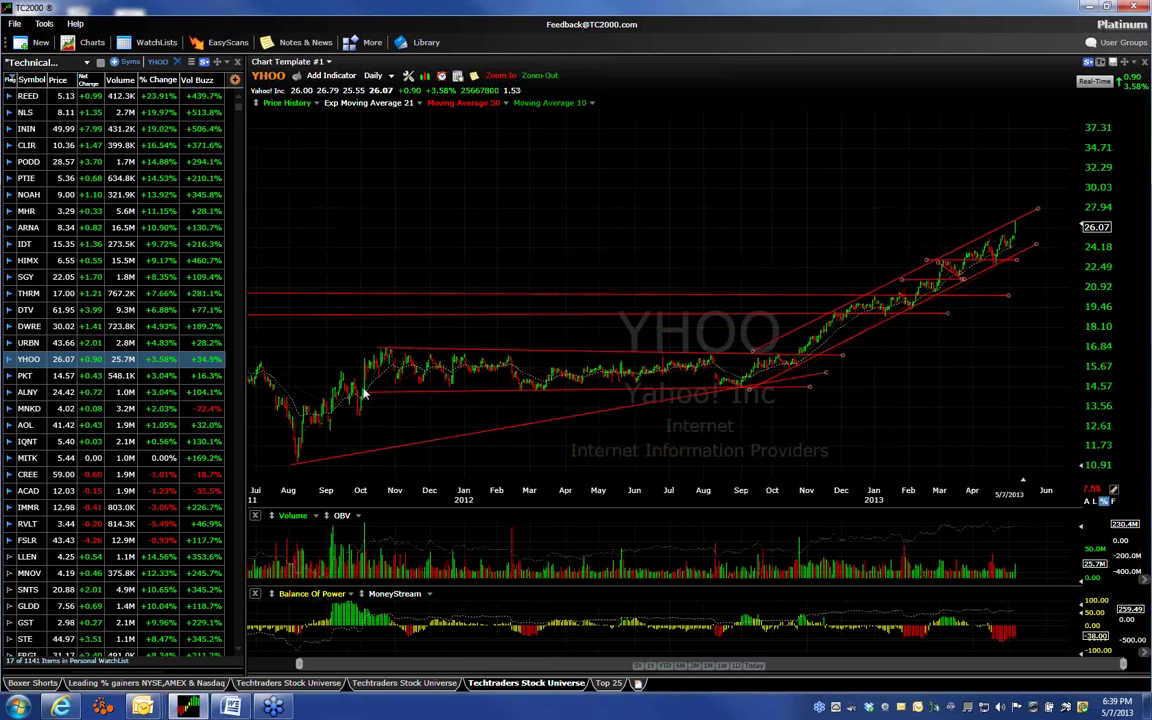
left_click(500, 76)
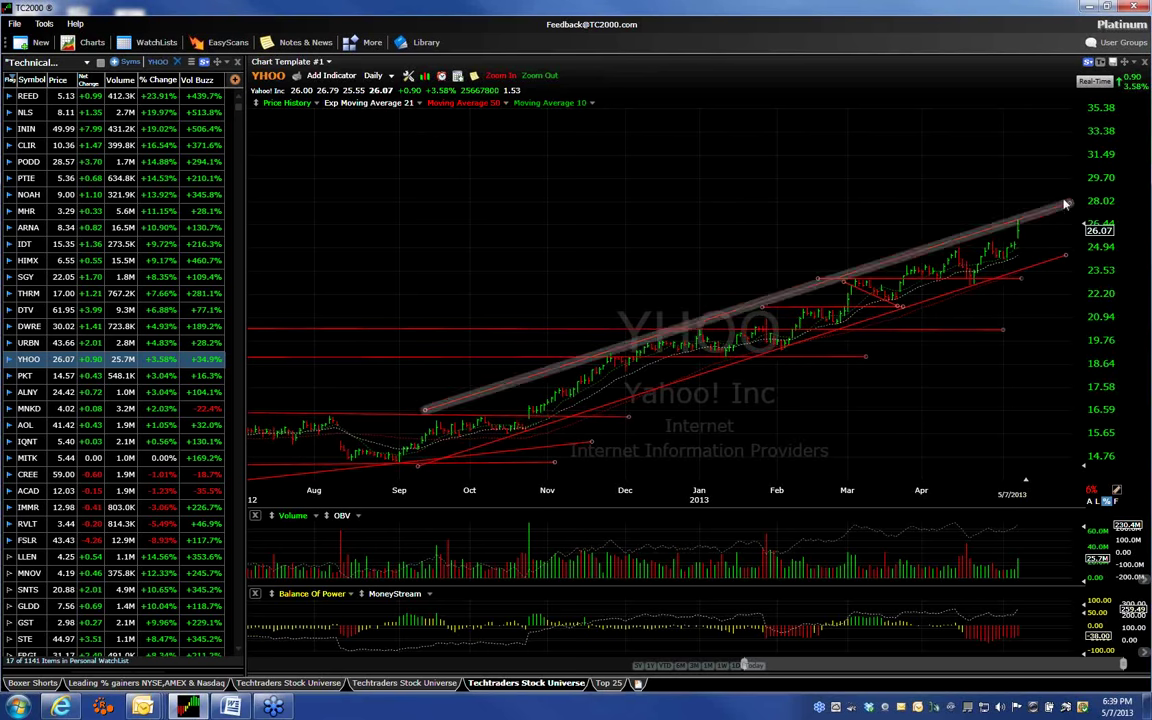
left_click(537, 77)
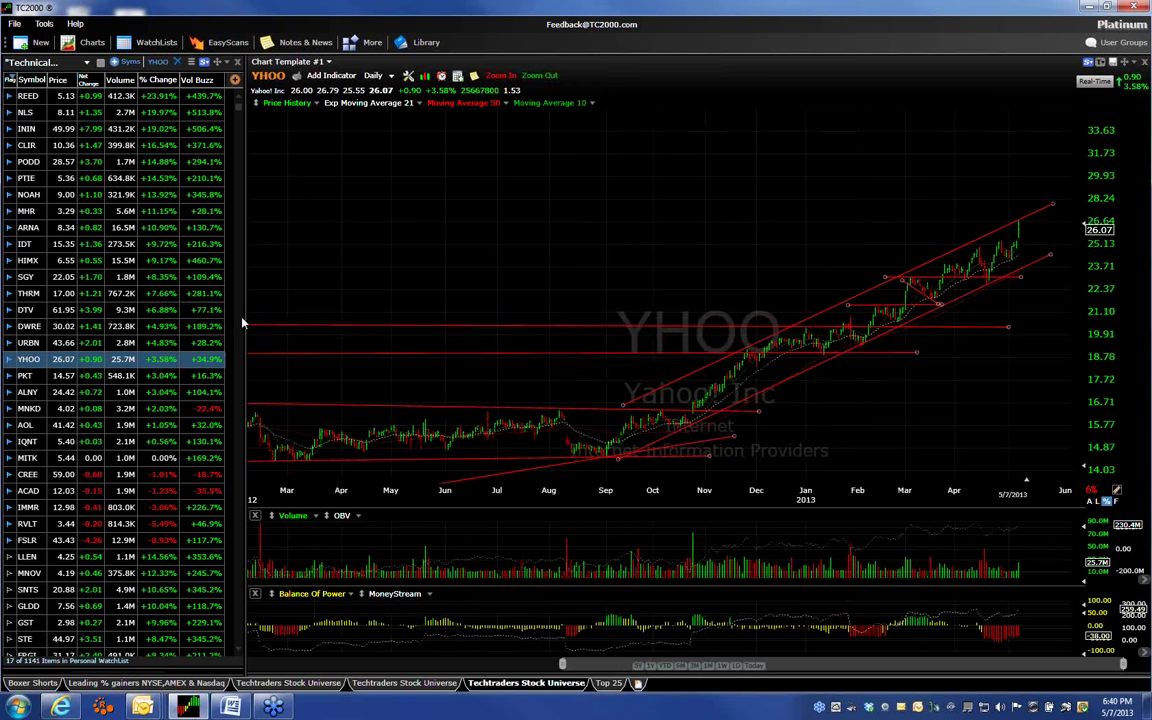
Bring up URBN and examine its May 7 rising channel and morning consolidation on the 1-minute chart.
left_click(30, 342)
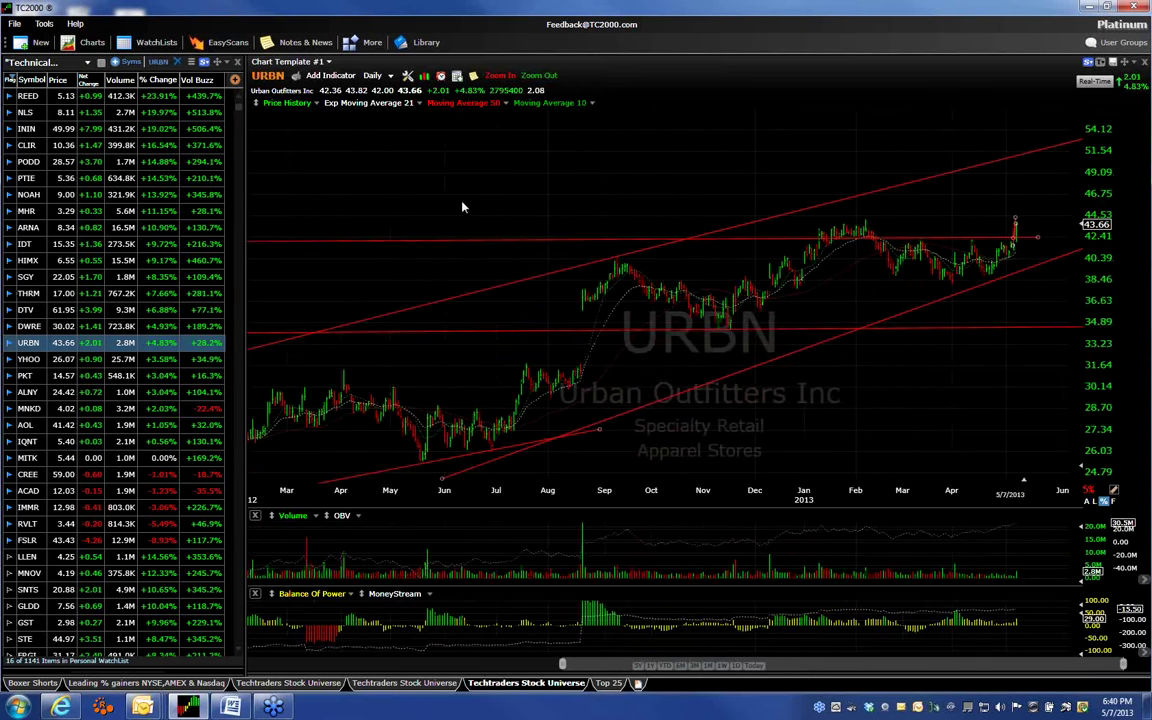
left_click(374, 76)
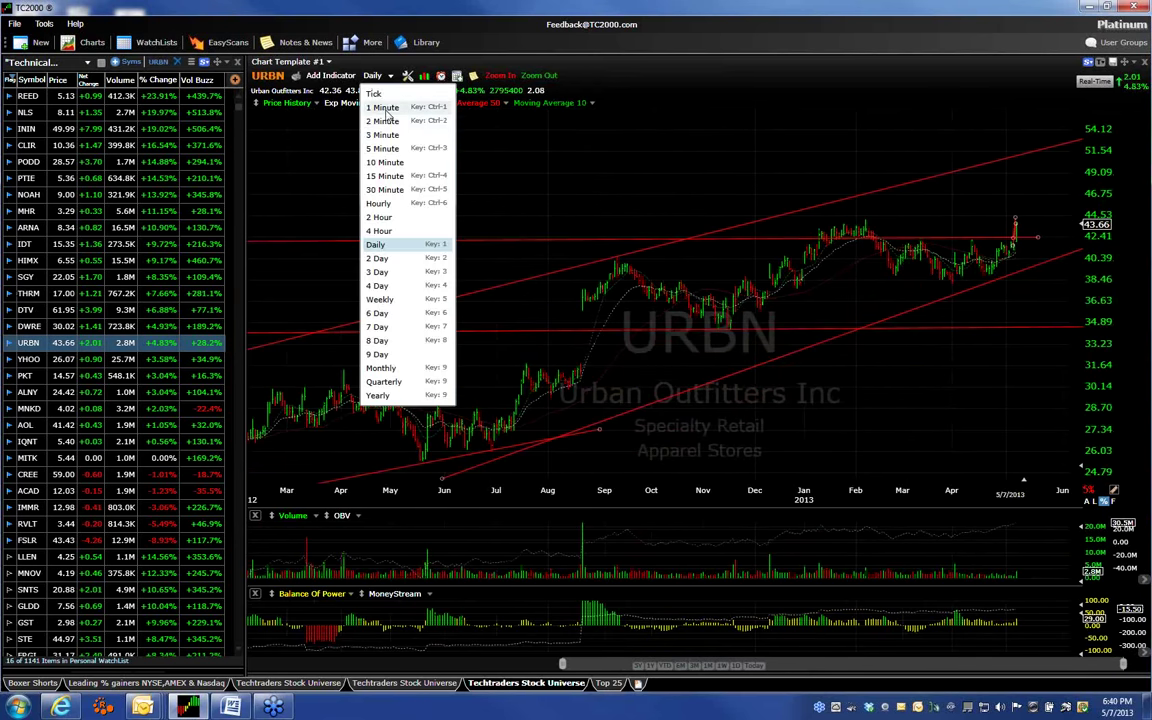
left_click(384, 108)
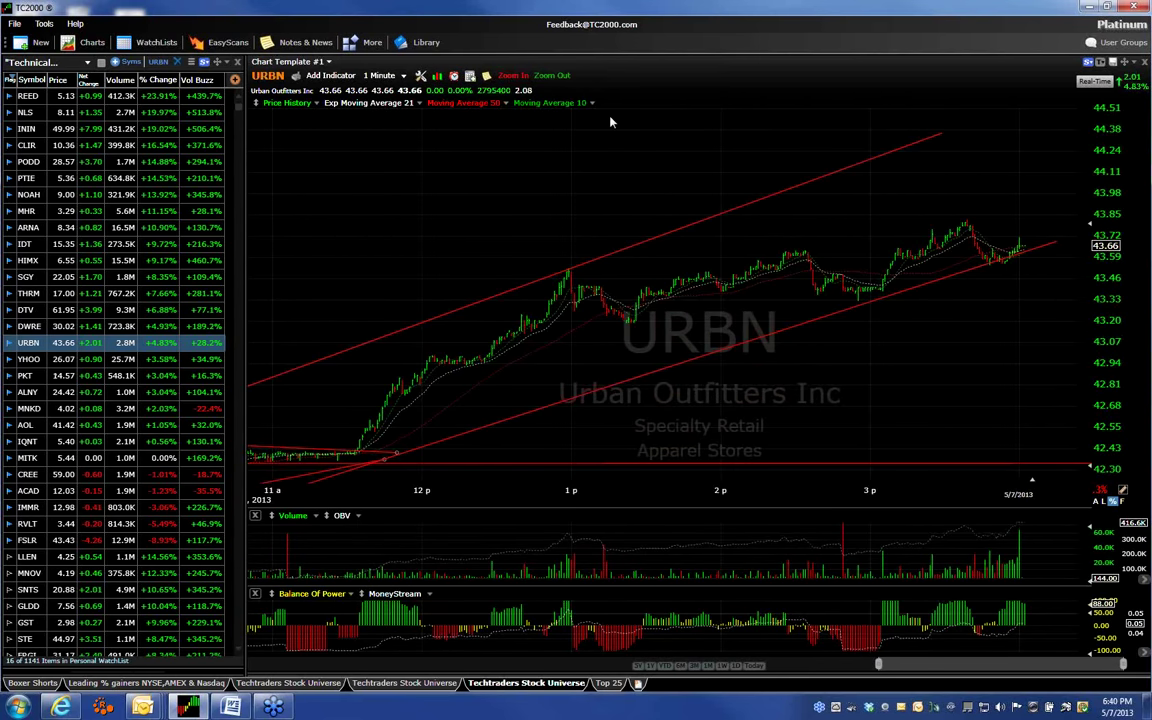
left_click(552, 76)
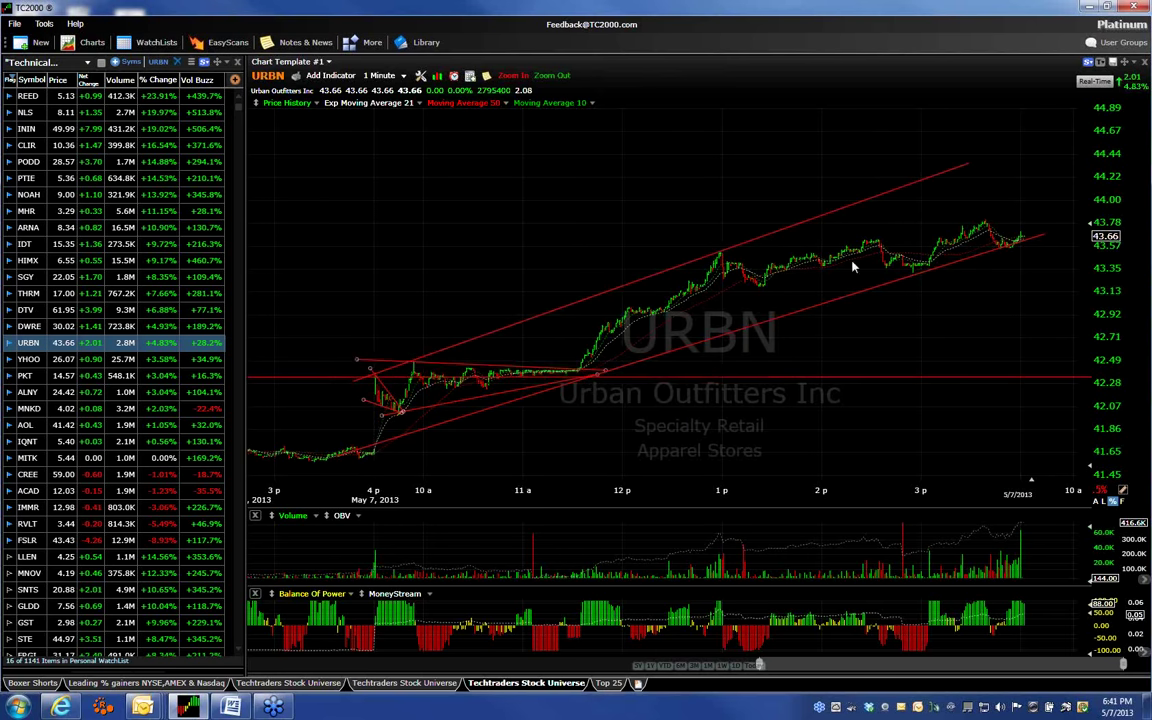
Review the 1-minute charts of SGY and ARNA, following their May 7 consolidations and rising channels.
left_click(29, 278)
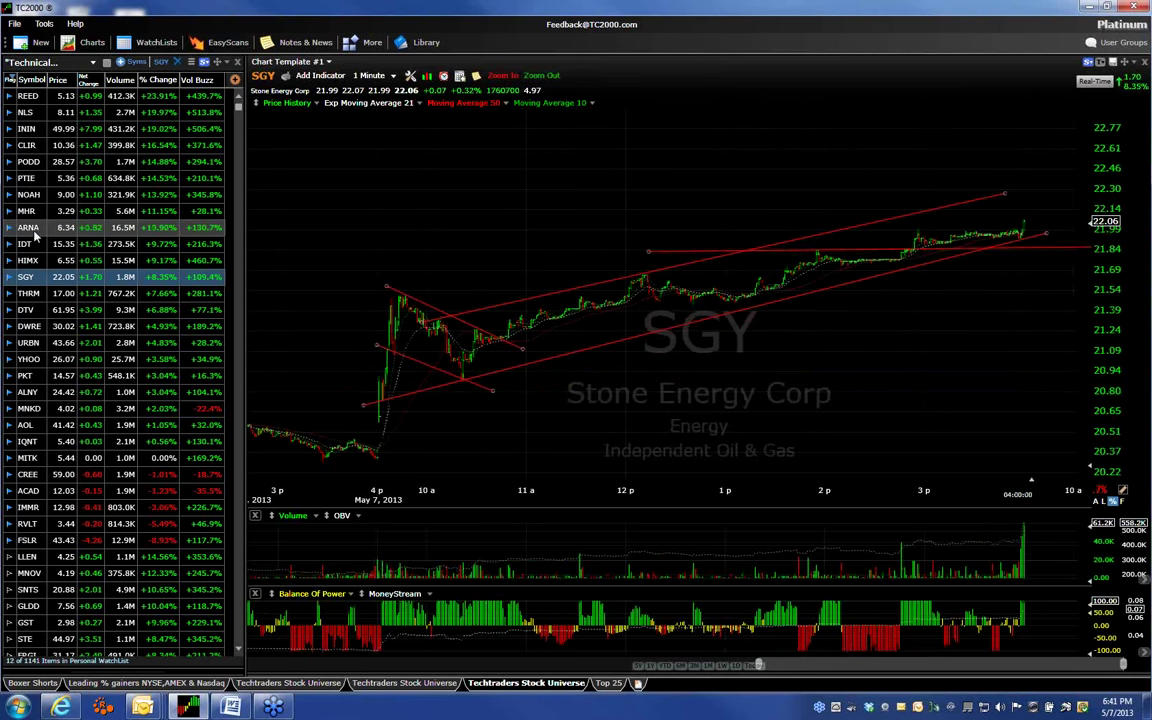
left_click(28, 228)
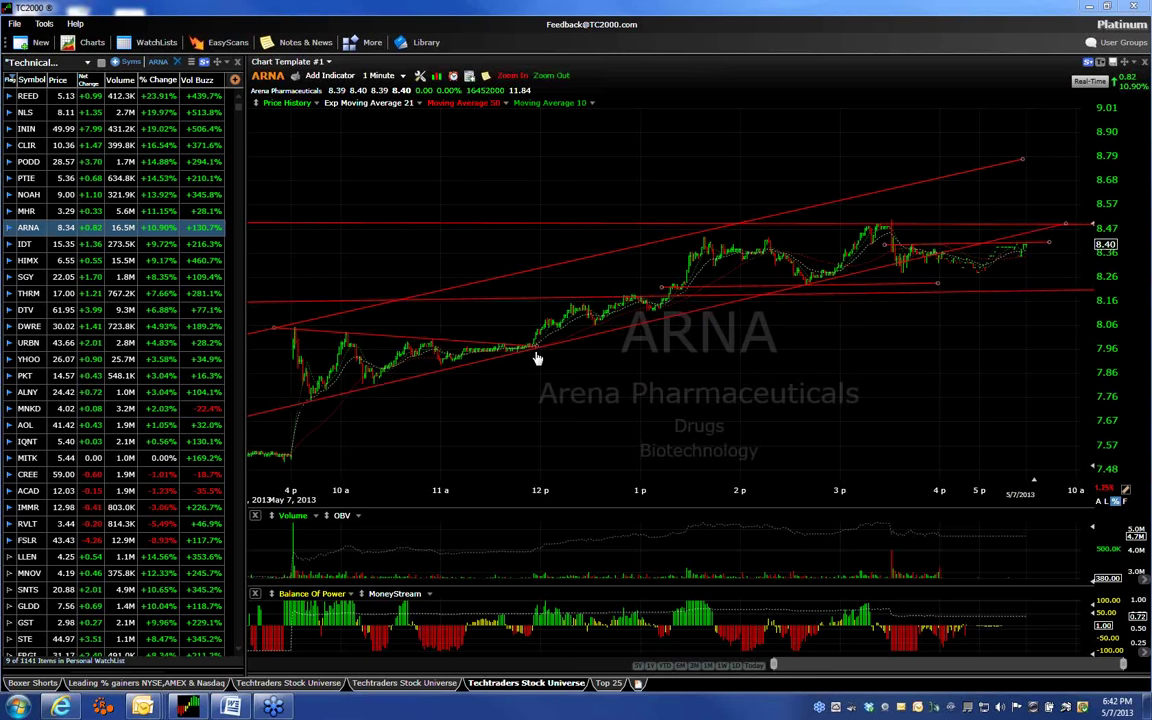
left_click(437, 390)
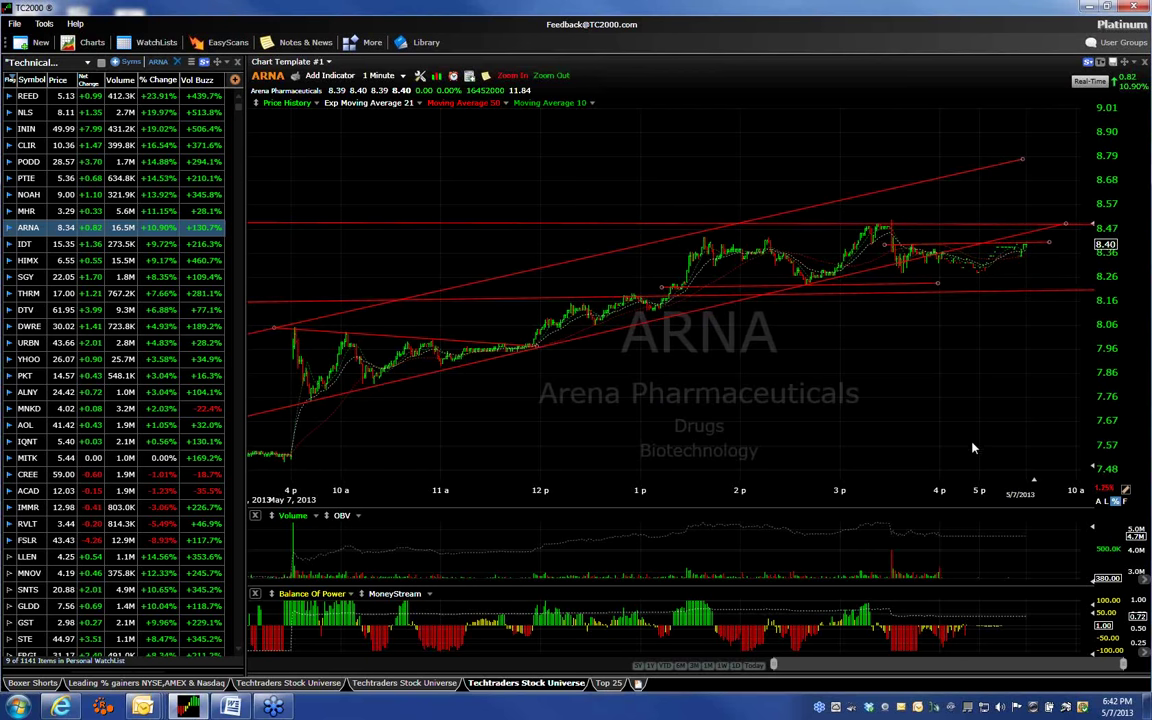
Bring up HIMX's 1-minute chart and draw a nearly horizontal trendline at about 6.68 across the May 7 morning bars.
type("himx")
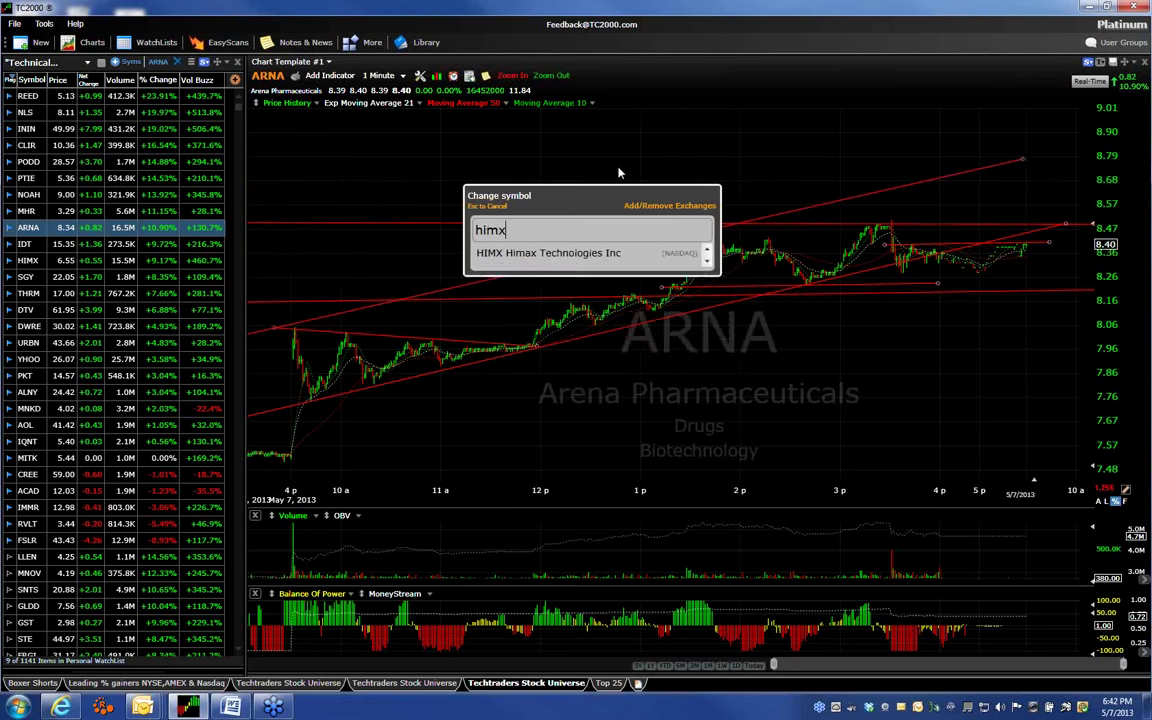
key("Return")
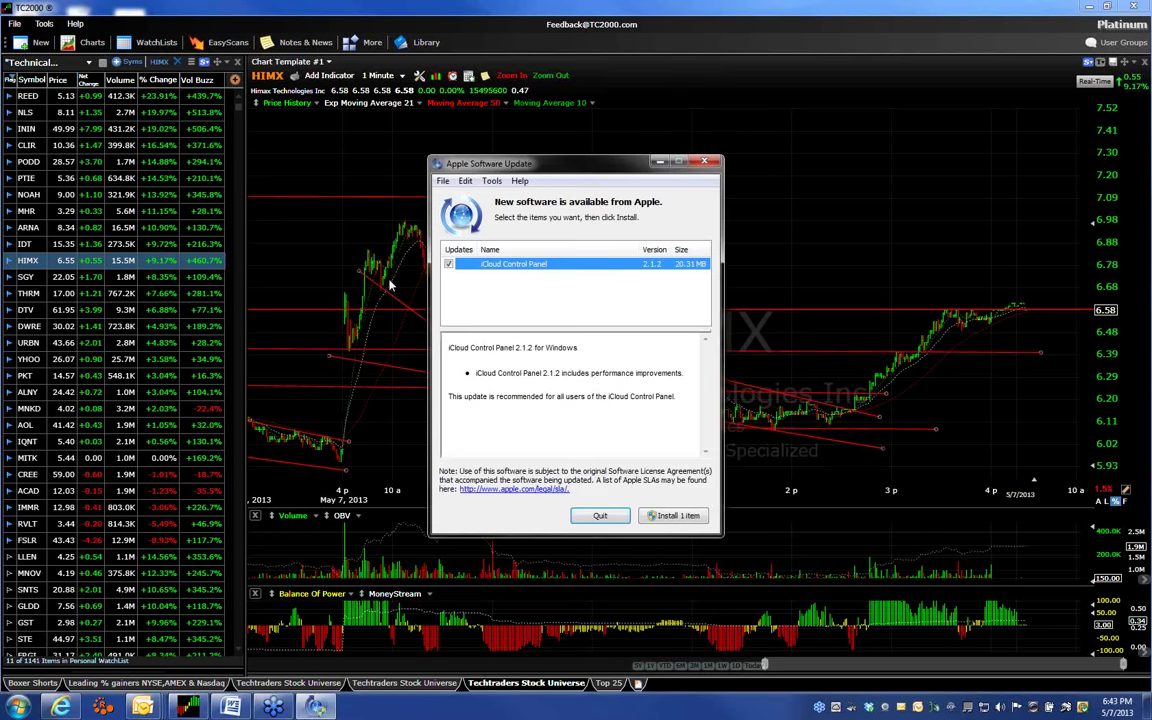
left_click(634, 144)
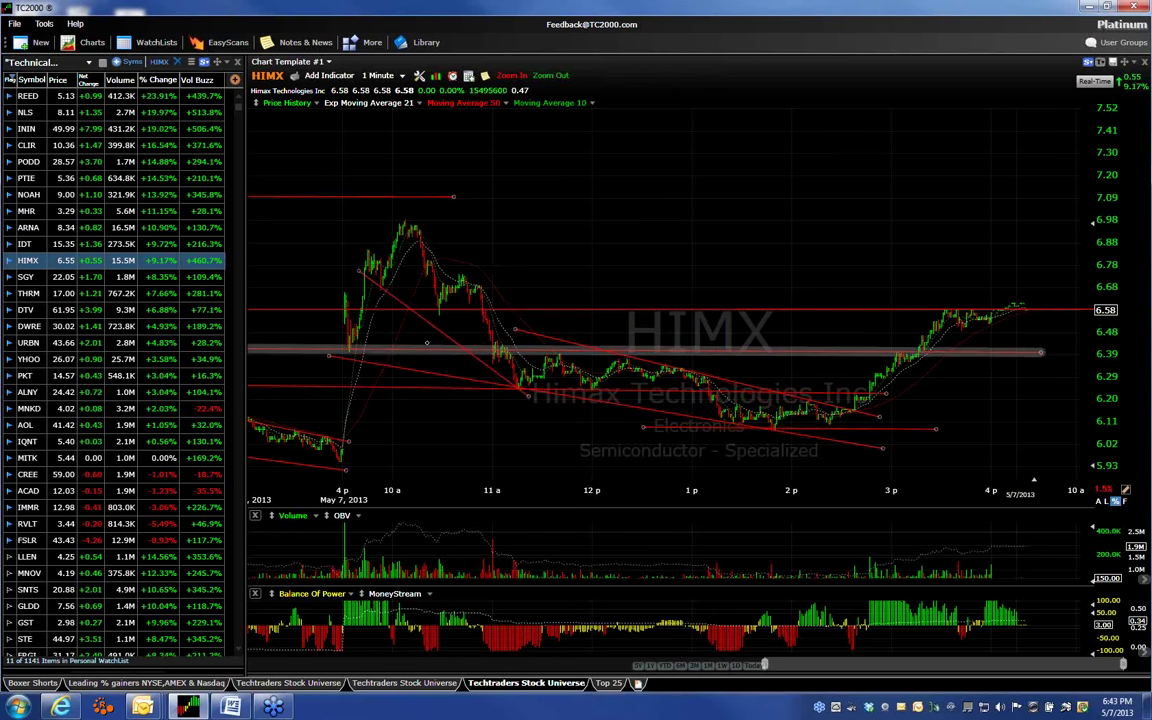
left_click_drag(345, 289, 562, 287)
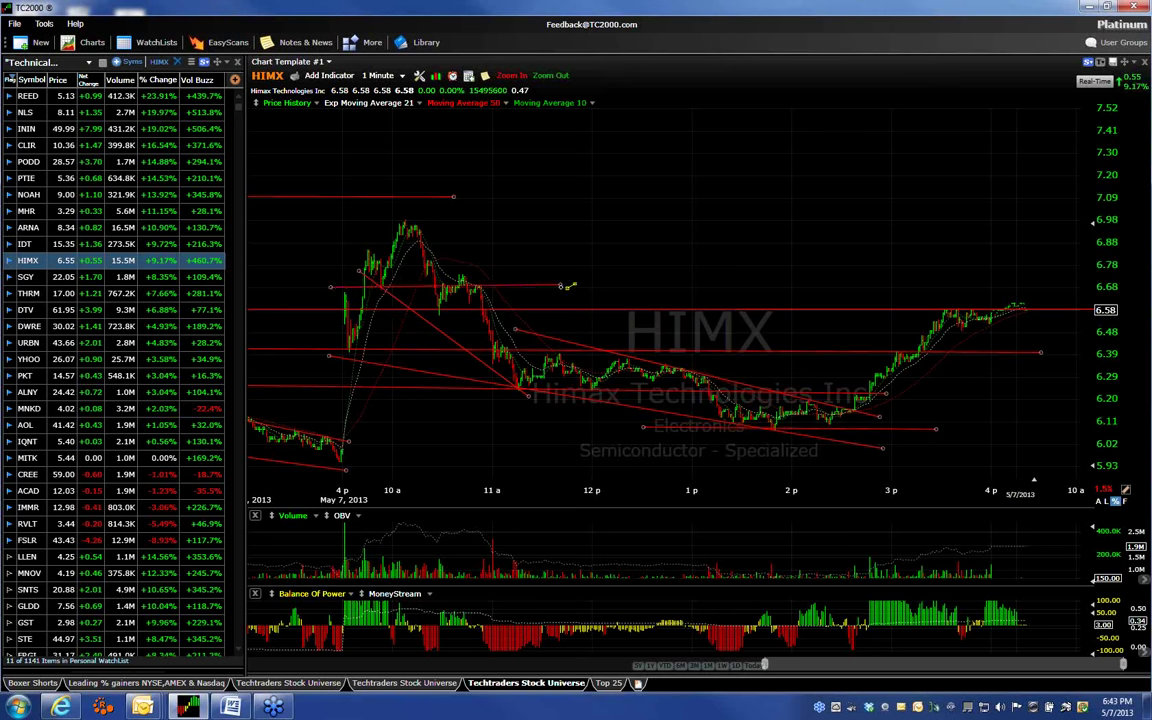
left_click(437, 293)
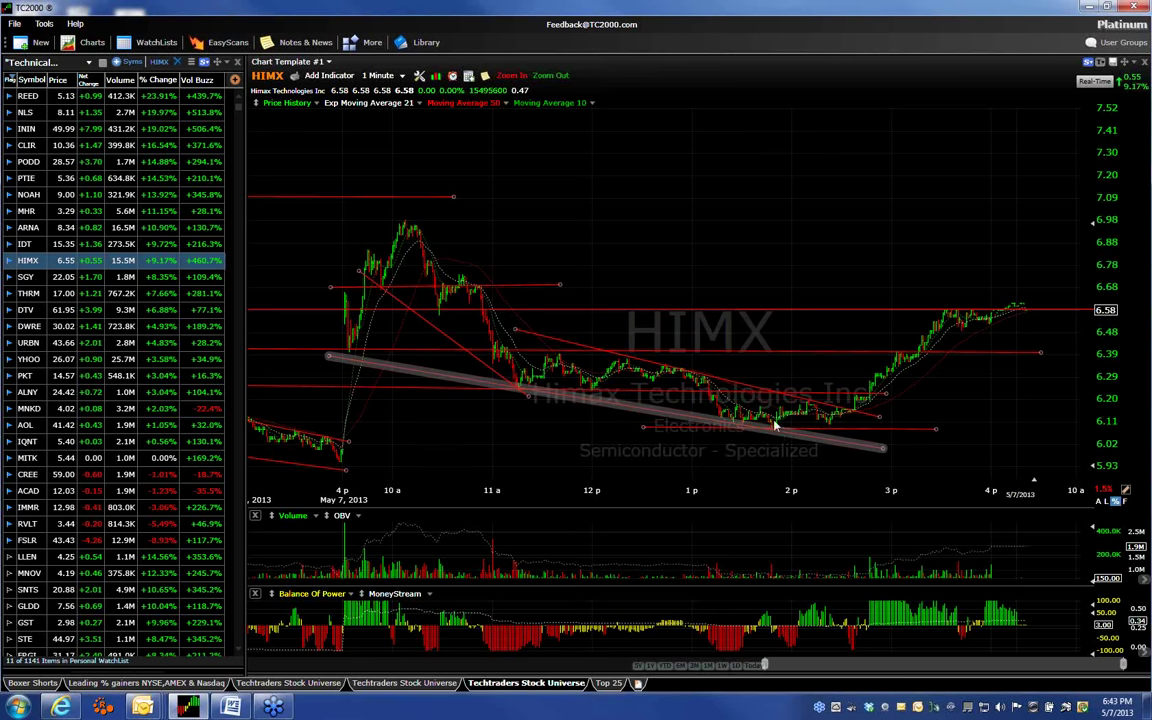
Examine HIMX's afternoon base and late-day rally against its 1-minute support and resistance lines.
mouse_move(836, 412)
left_mouse_down()
mouse_move(864, 329)
mouse_move(849, 411)
left_mouse_up()
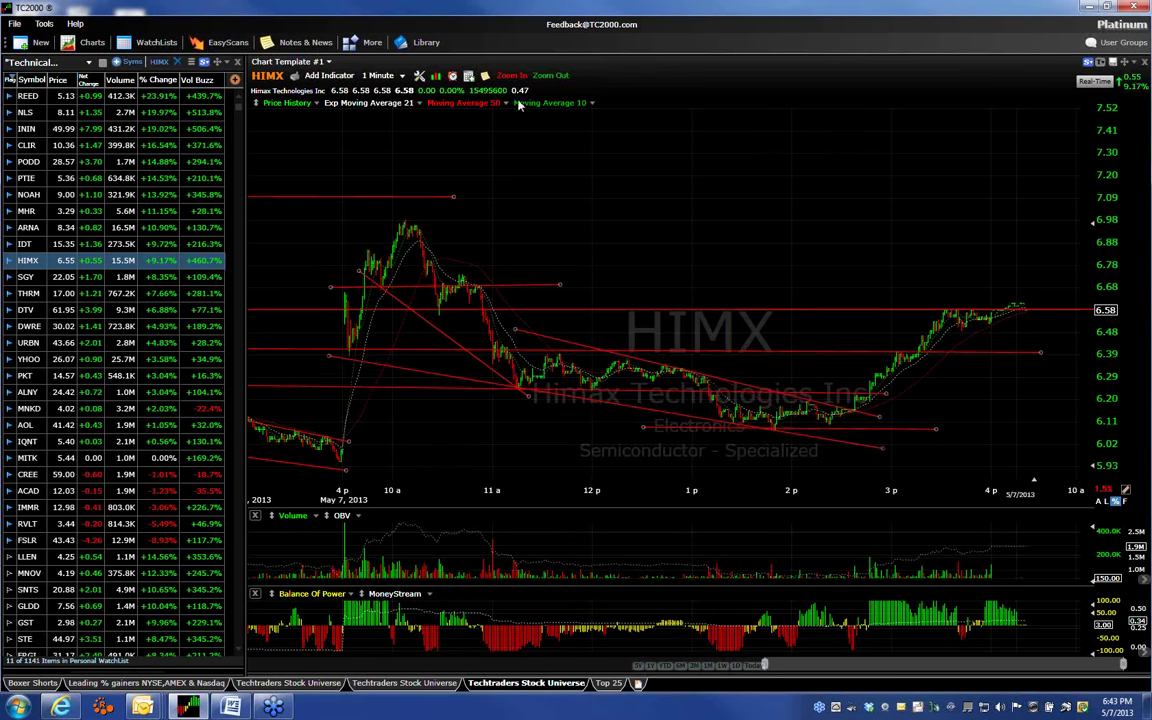
scroll(553, 211, "up", 2)
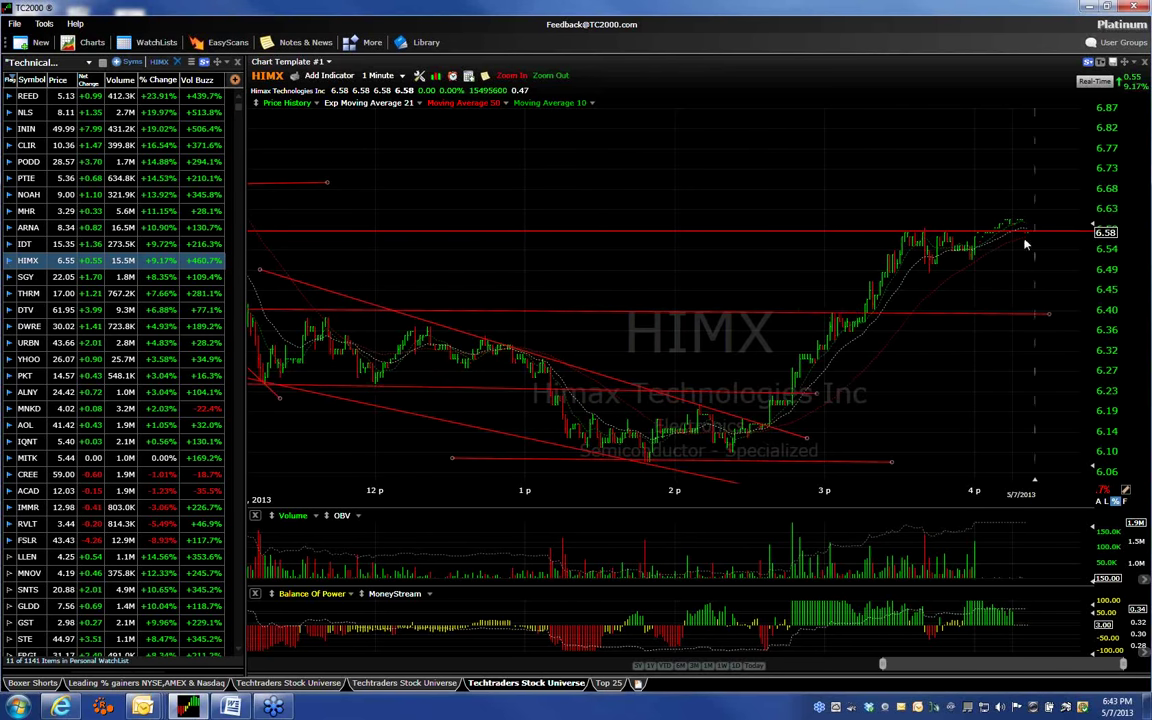
left_click(547, 77)
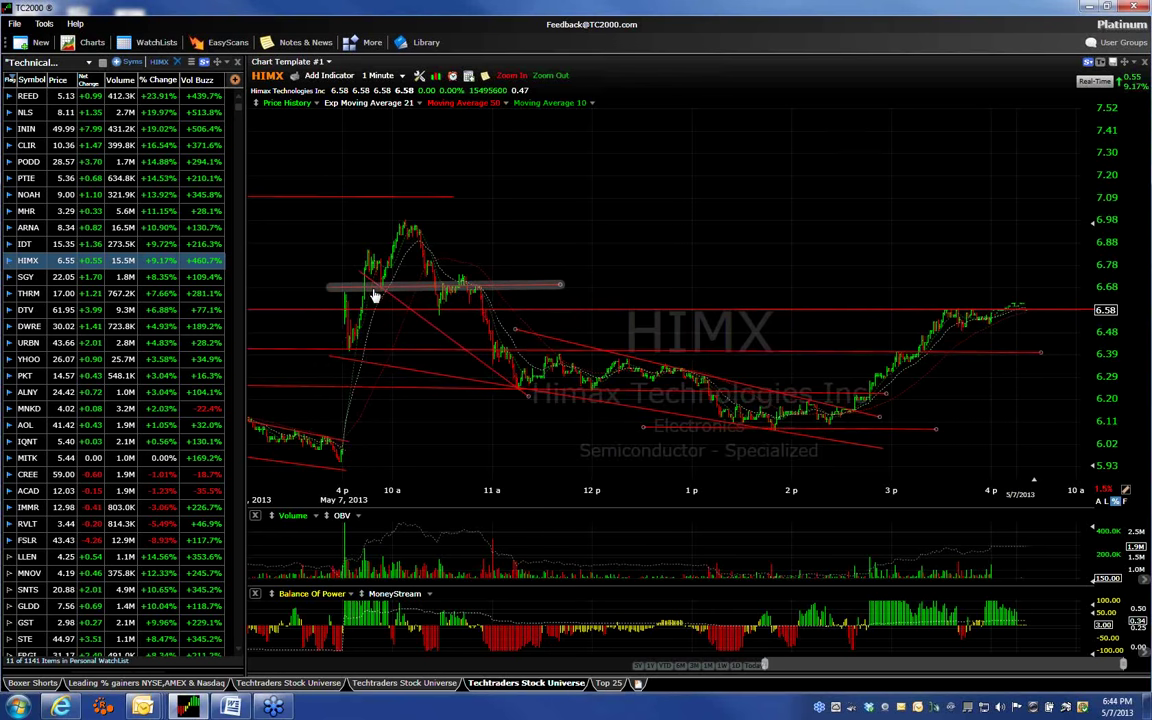
Shift HIMX's 6.68 trendline slightly earlier and draw two converging rising lines around the bounce between about 10:20 and 10:50.
left_click_drag(373, 296, 322, 305)
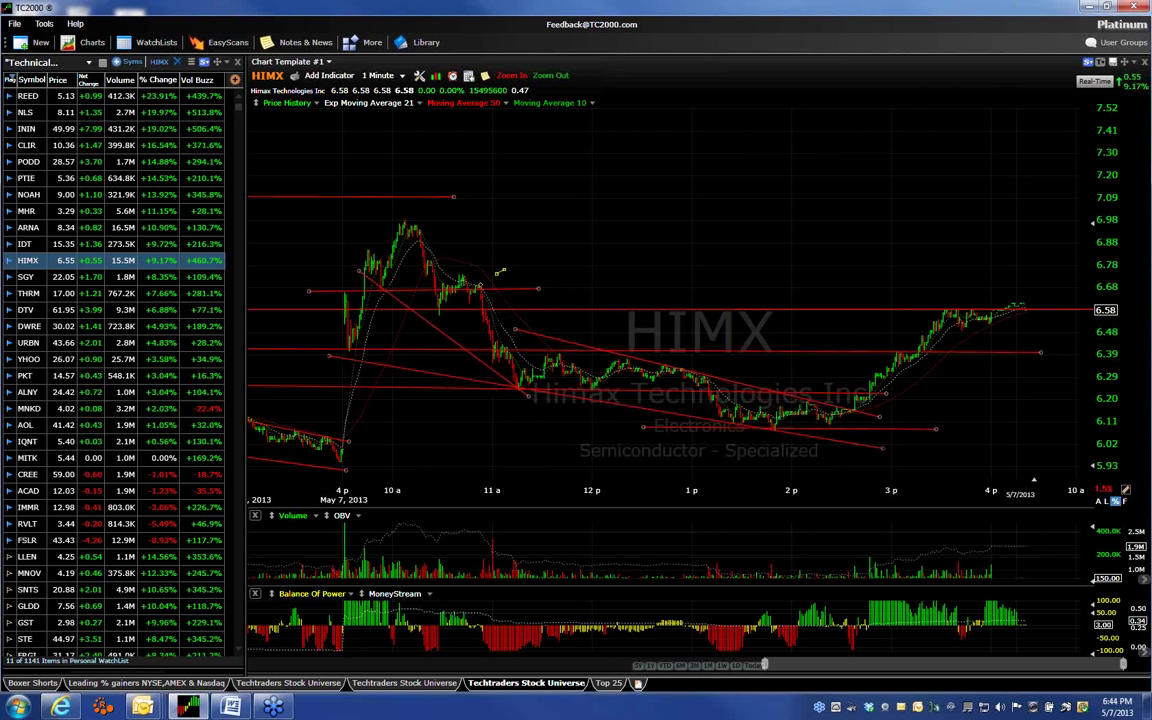
left_click_drag(424, 329, 481, 268)
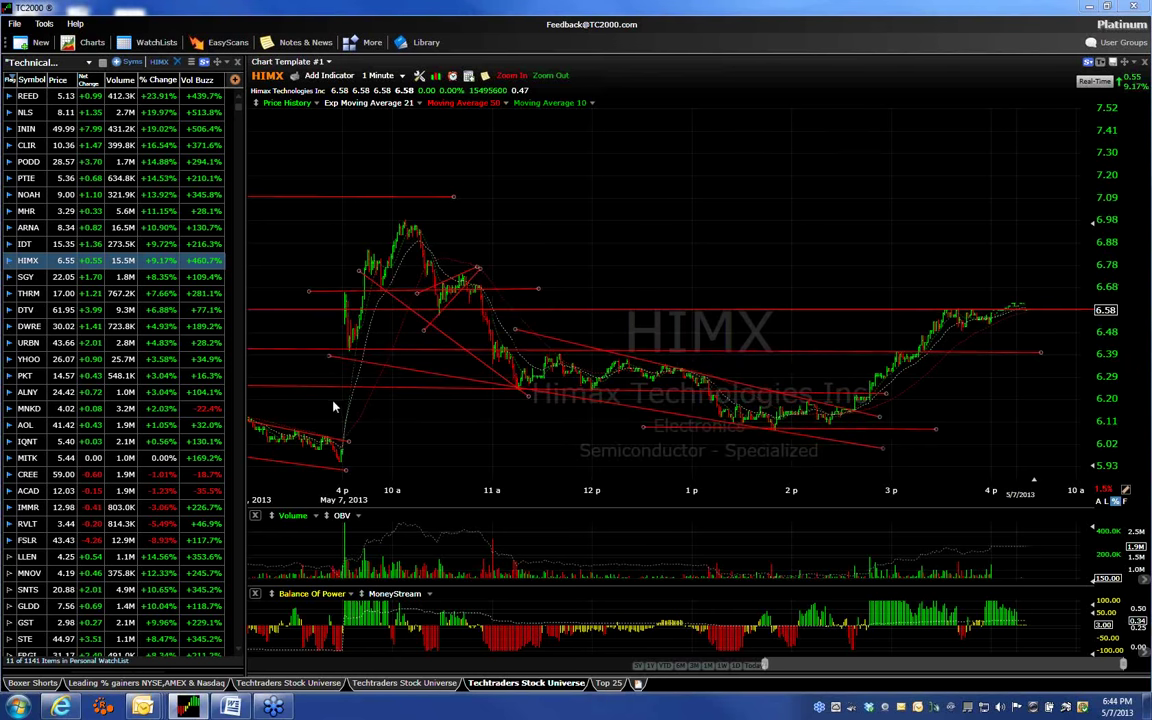
left_click(407, 262)
left_click_drag(407, 262, 408, 228)
Review the 1-minute charts of SGY, DTV, URBN, PKT, ALNY and MNKD against their existing trendlines.
left_click(27, 280)
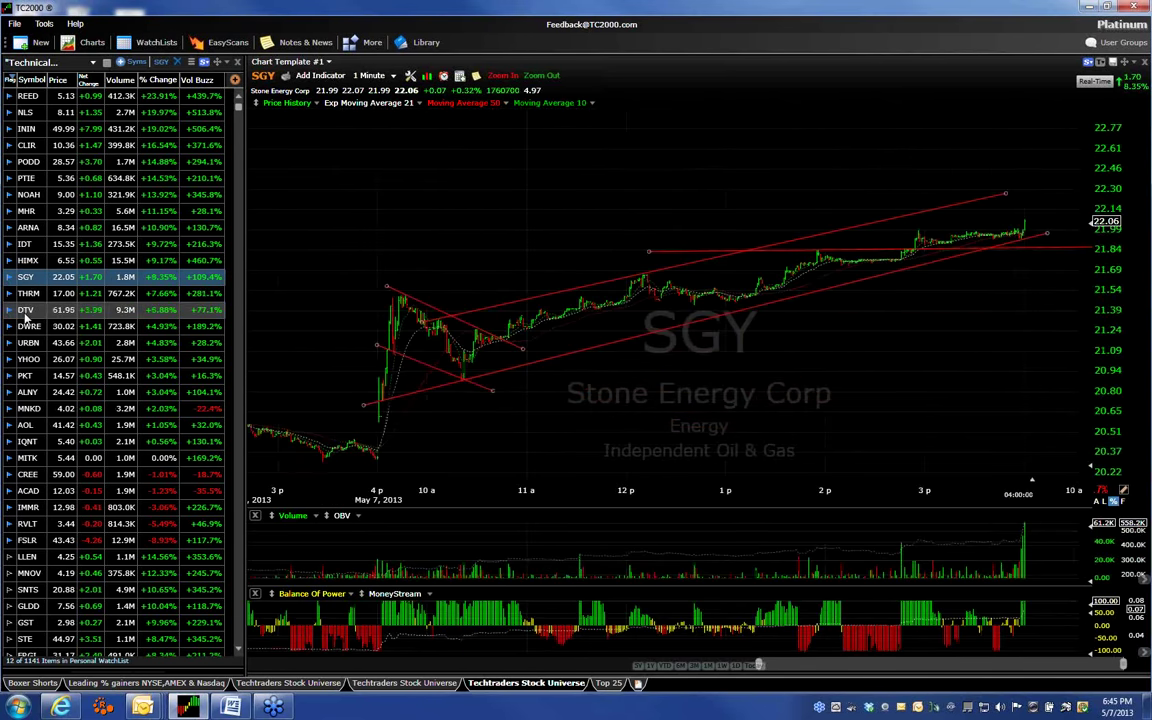
left_click(25, 309)
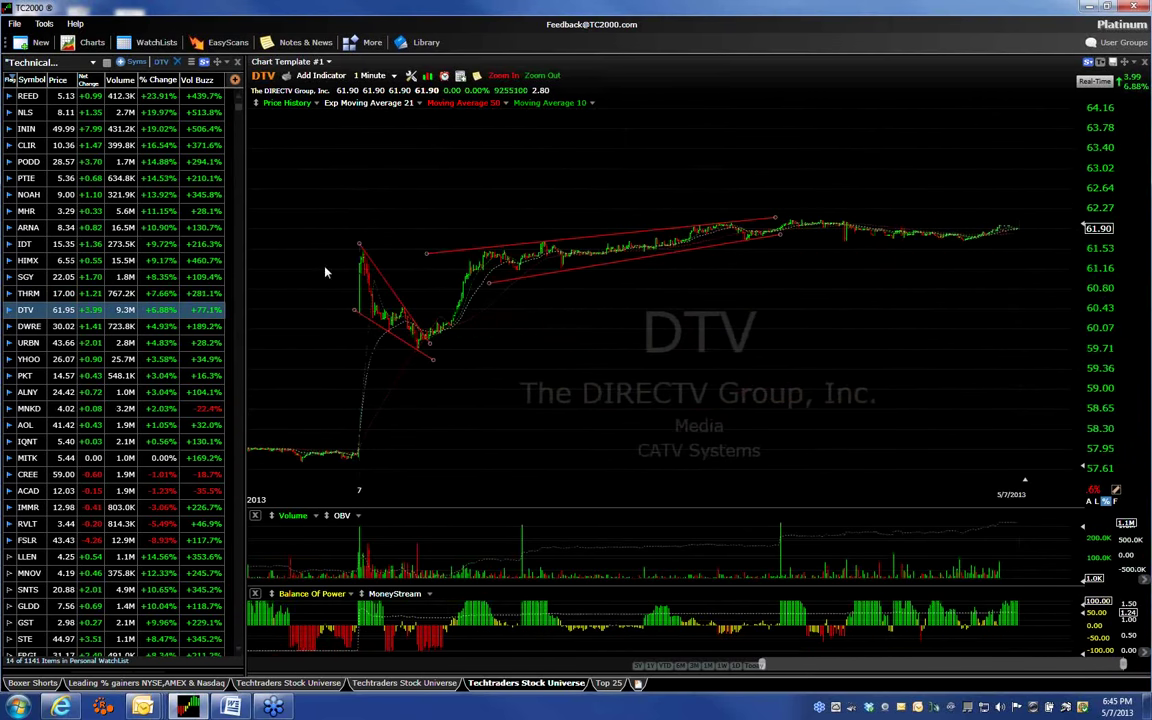
left_click(28, 342)
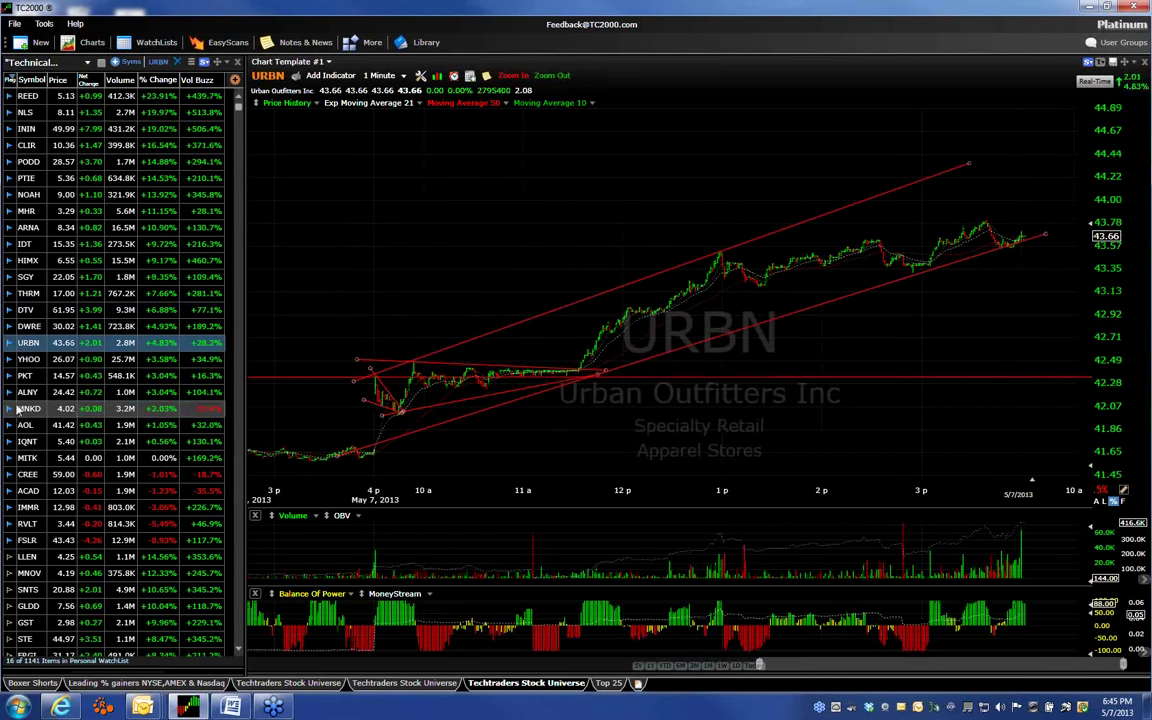
right_click(30, 378)
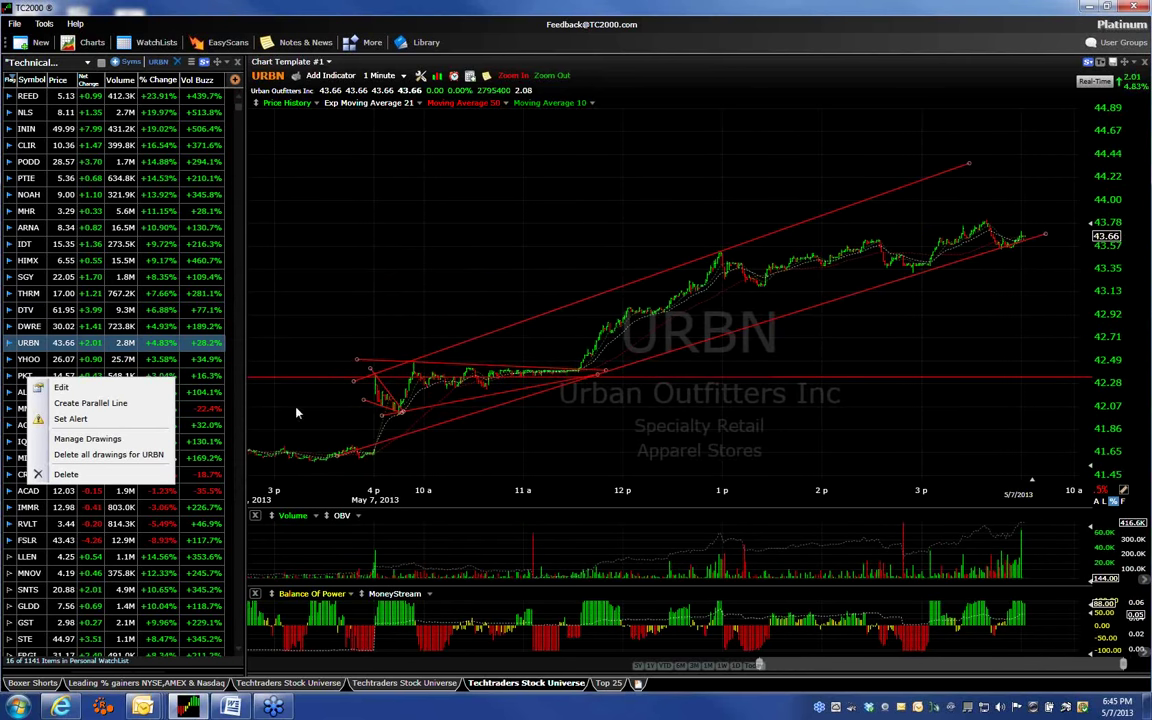
left_click(268, 362)
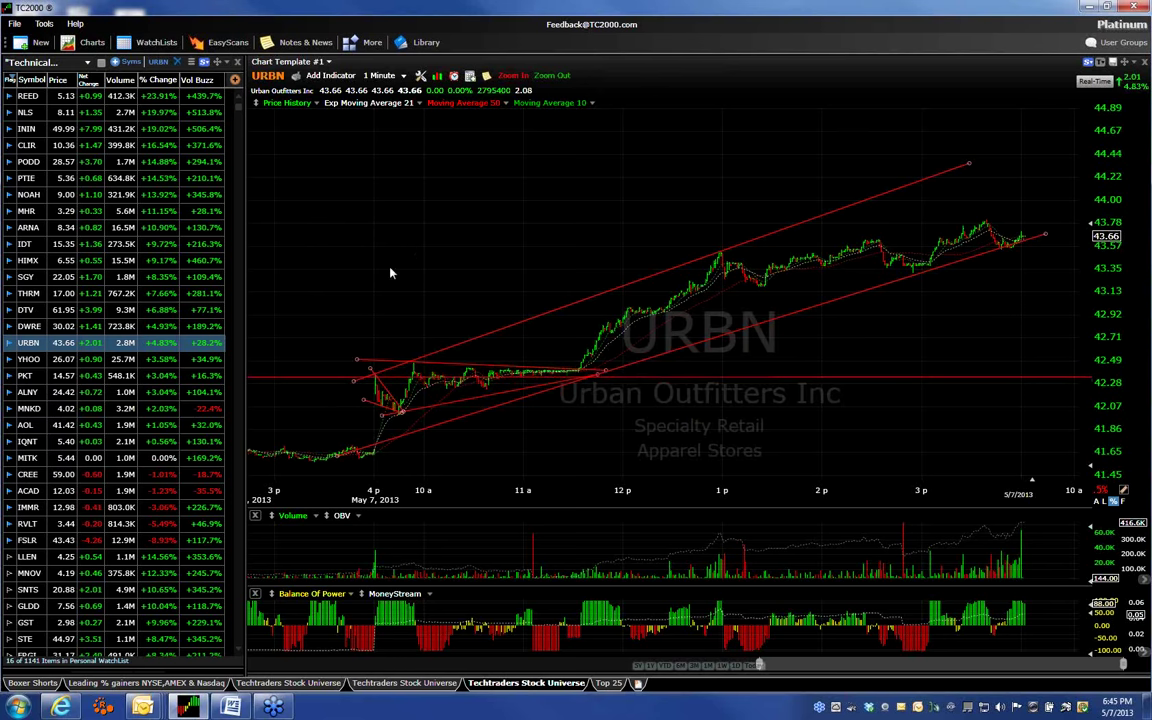
left_click(27, 381)
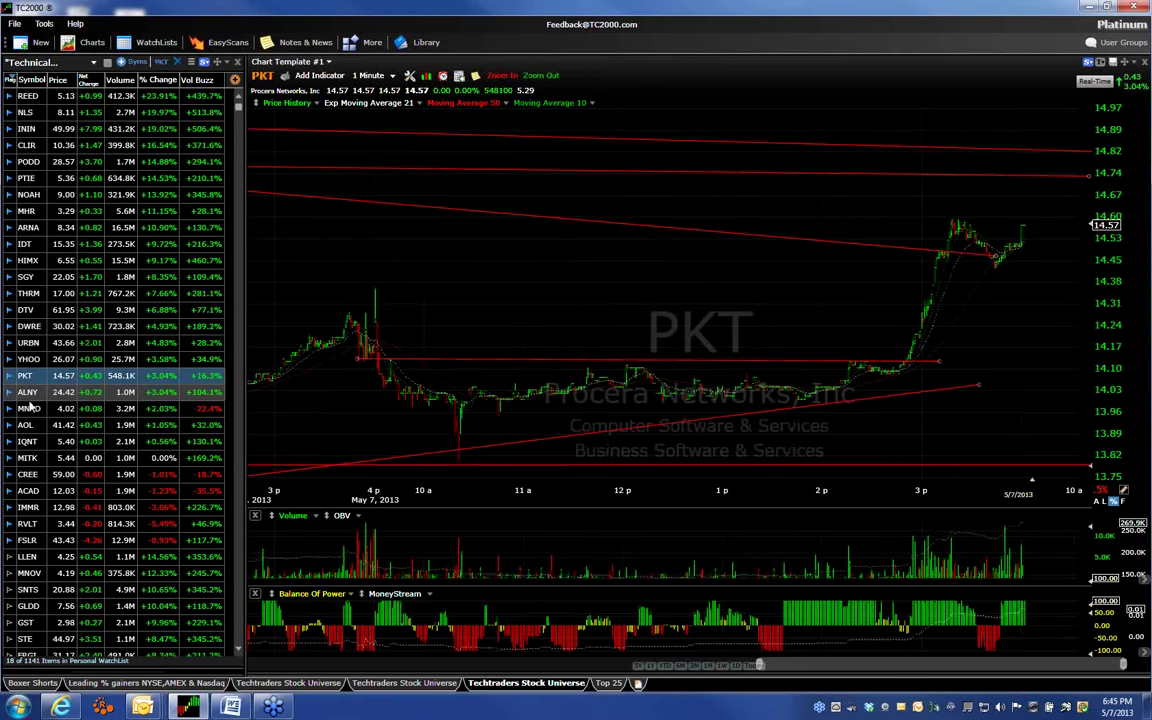
left_click(27, 393)
left_click(30, 409)
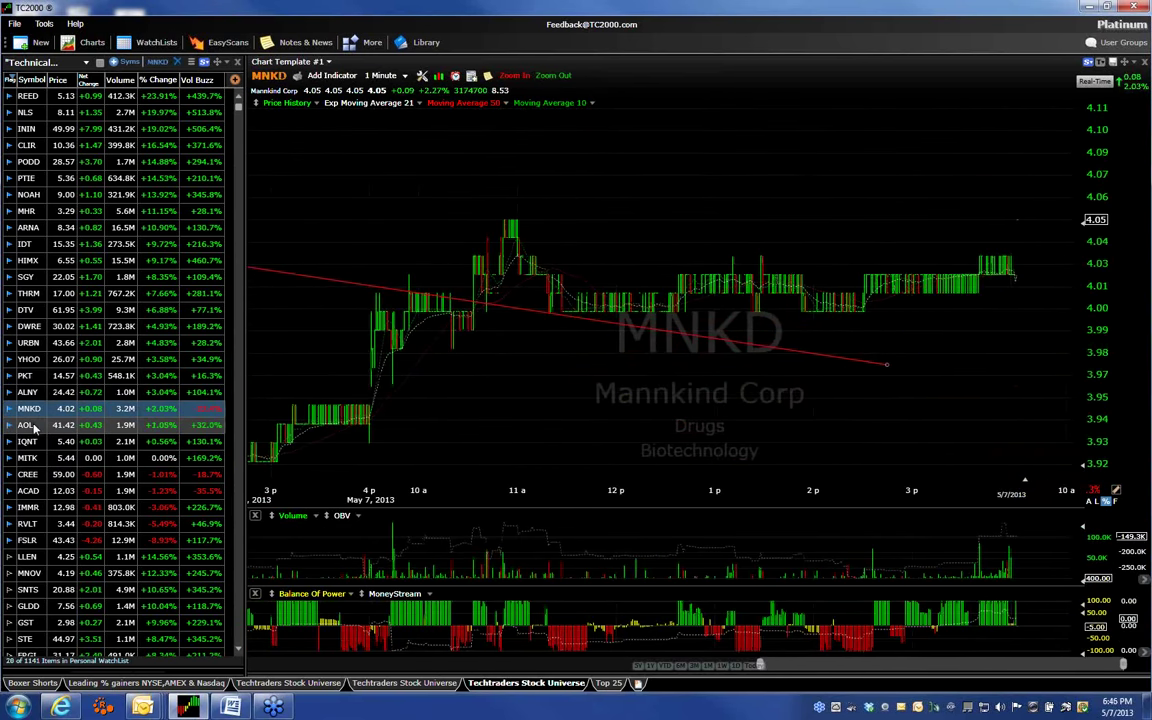
Bring up AOL and refit the rising support line from about 40.80 to 41.29, shortening the morning's descending line to end just after 11 a.m.
left_click(27, 425)
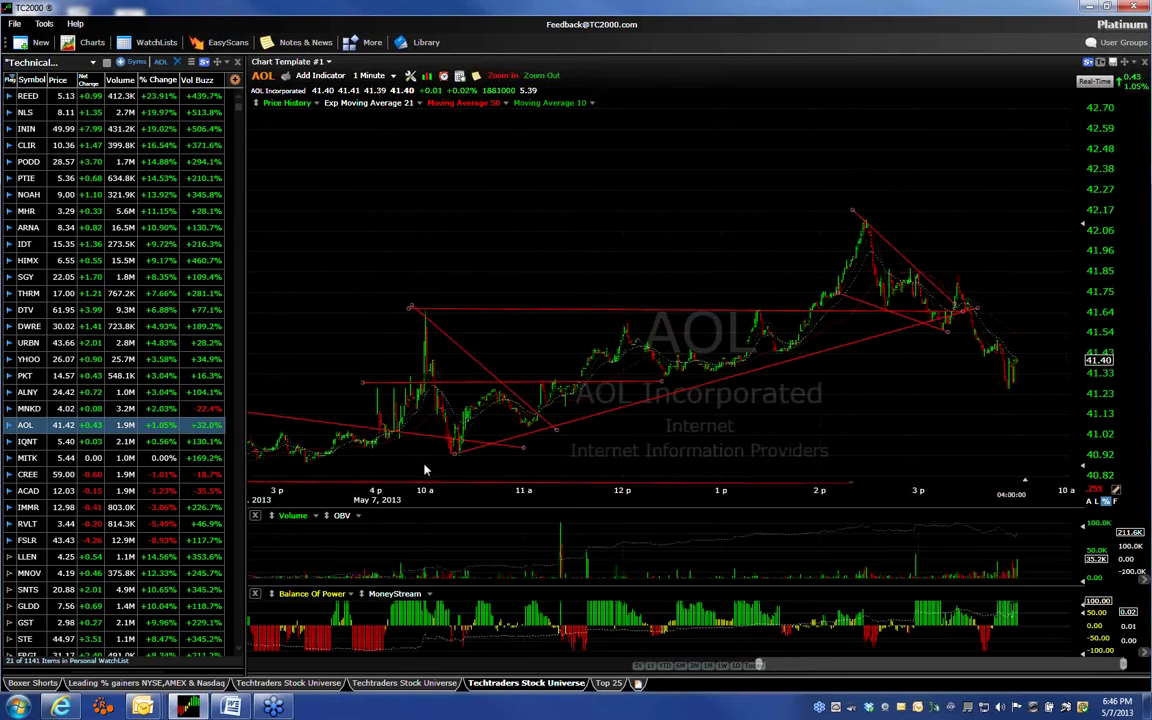
left_click_drag(431, 470, 370, 472)
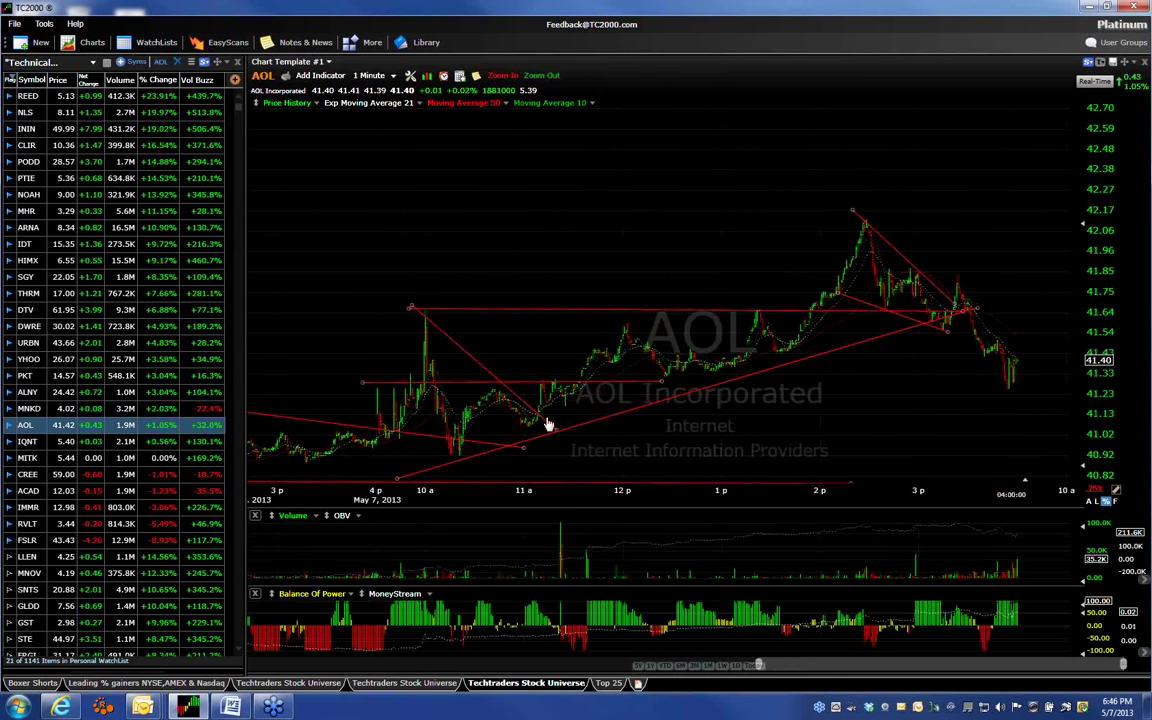
left_click_drag(980, 312, 575, 350)
mouse_move(559, 435)
left_mouse_down()
mouse_move(505, 395)
mouse_move(541, 420)
left_mouse_up()
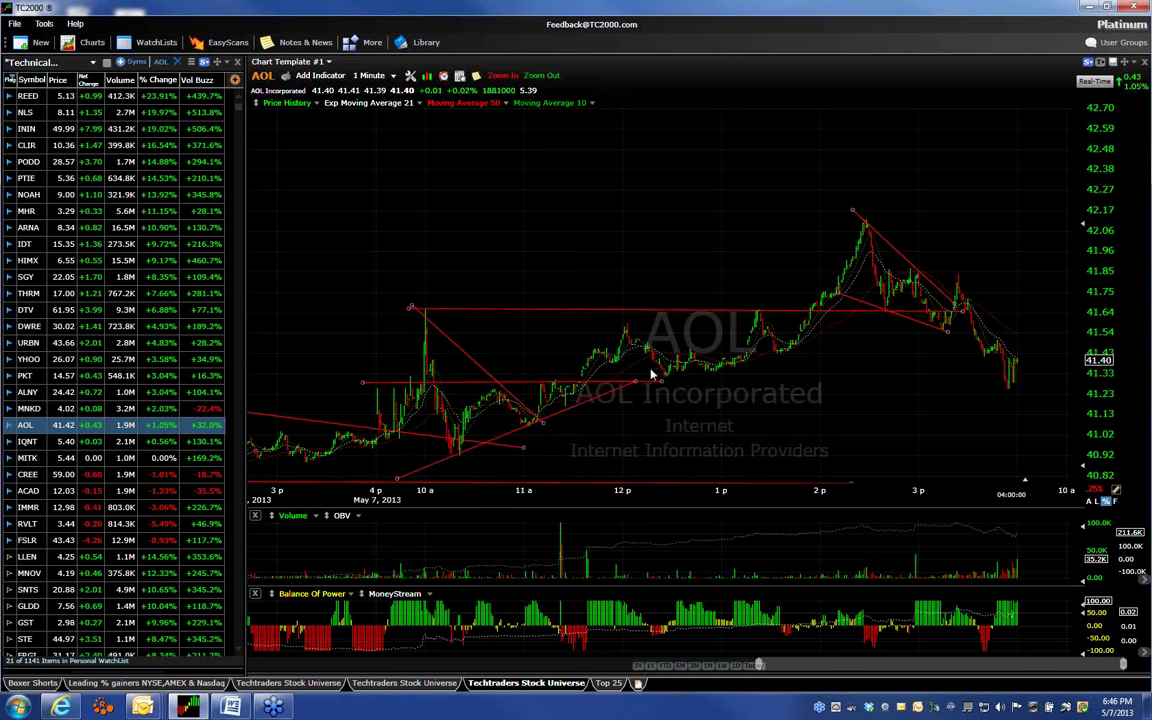
Draw a falling line off AOL's noon high to about 41.36 and extend the horizontal and rising support lines past 1 p.m.
mouse_move(622, 320)
left_mouse_down()
mouse_move(766, 362)
mouse_move(739, 368)
left_mouse_up()
left_click_drag(635, 382, 754, 372)
left_click_drag(635, 382, 834, 337)
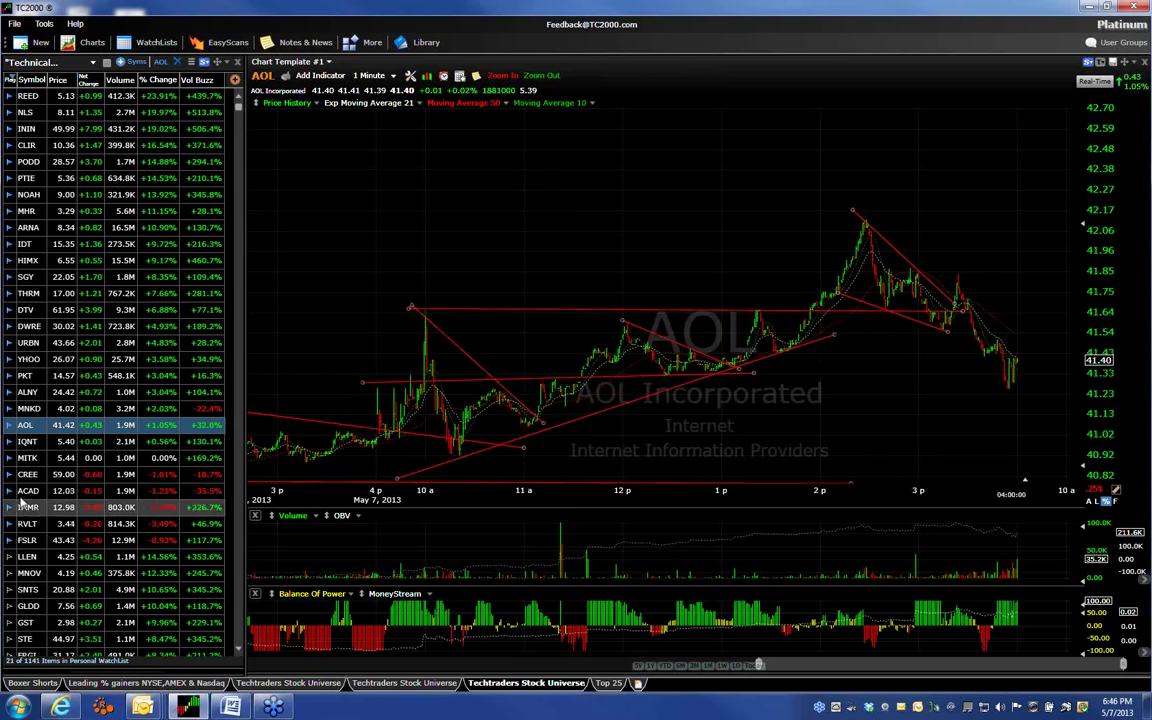
Bring up IDT and widen its morning triangle, starting the support line at about 14.20 and the resistance line at about 15.17.
left_click(26, 245)
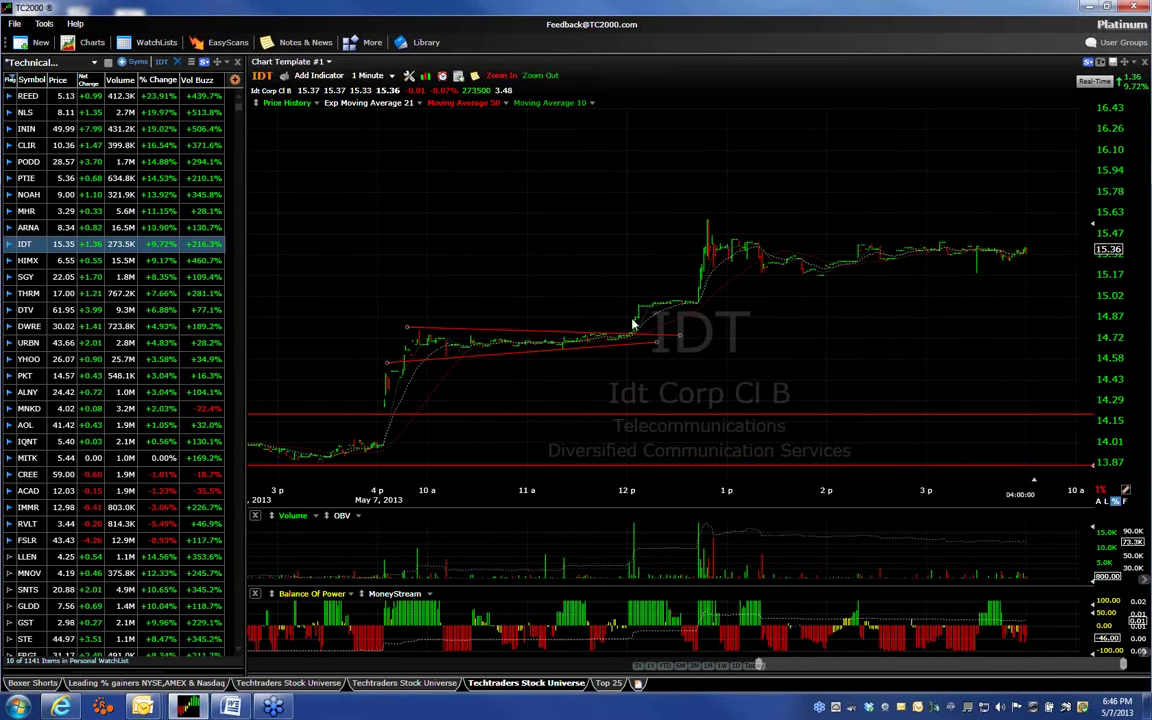
left_click(594, 348)
left_click_drag(385, 362, 372, 414)
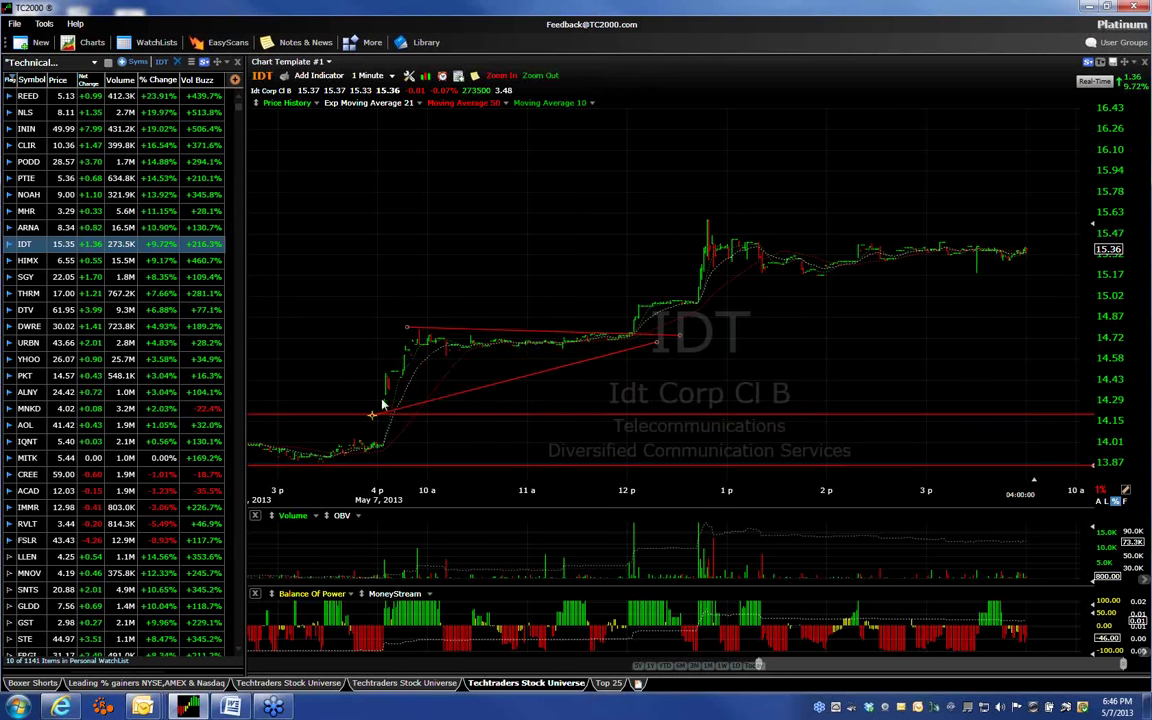
left_click_drag(407, 328, 392, 276)
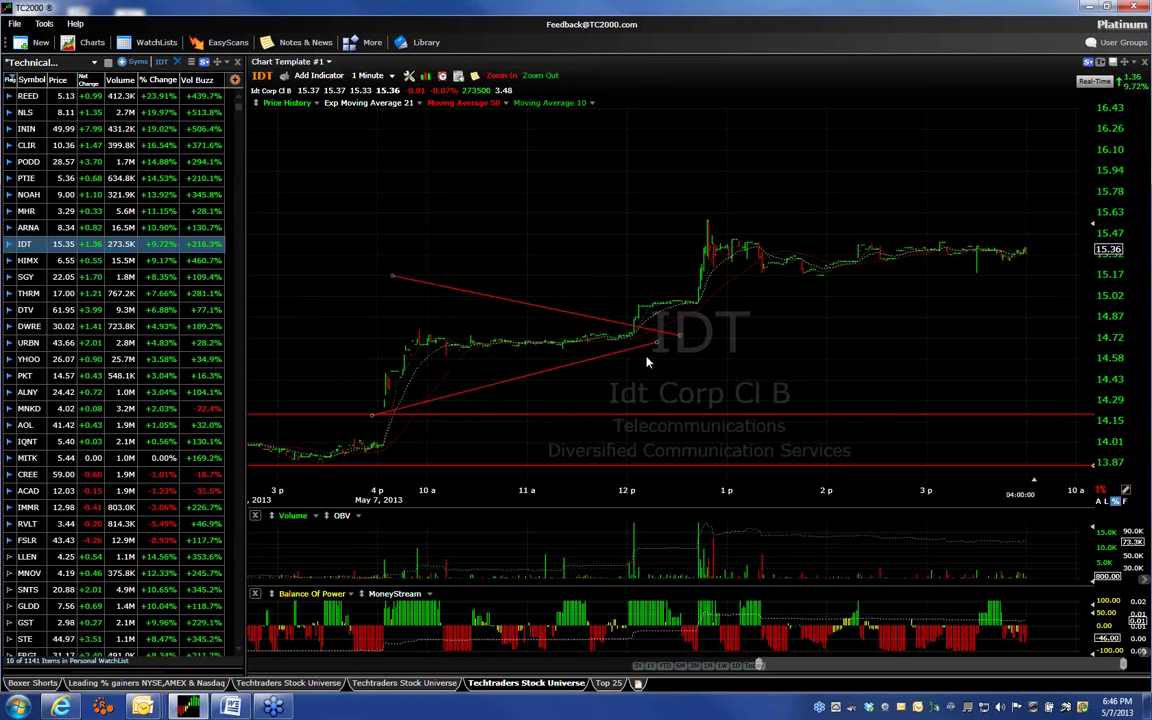
Tighten IDT's triangle around the morning consolidation, starting the support line at about 14.49 and the resistance line at about 14.78.
left_click_drag(372, 416, 394, 371)
left_click_drag(392, 278, 401, 329)
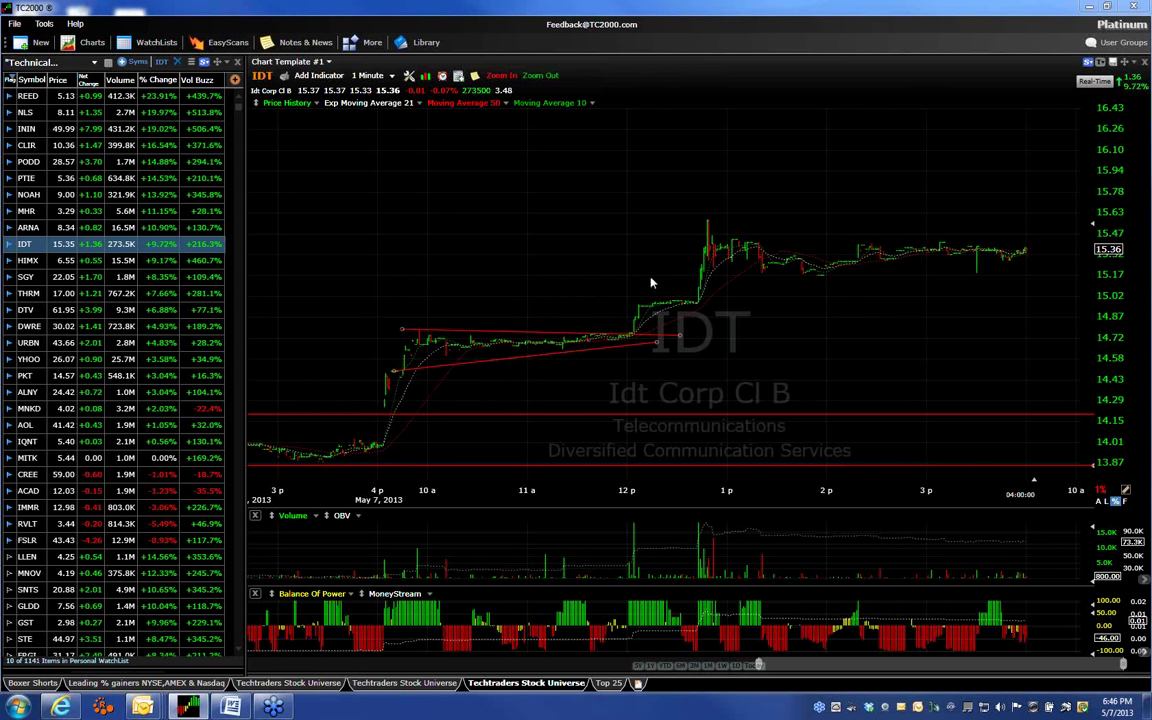
left_click(505, 332)
left_click(456, 372)
Review the 1-minute charts of HIMX, DTV, MHR, NOAH, PTIE and PODD for their May 7 consolidations and trend channels.
left_click(20, 260)
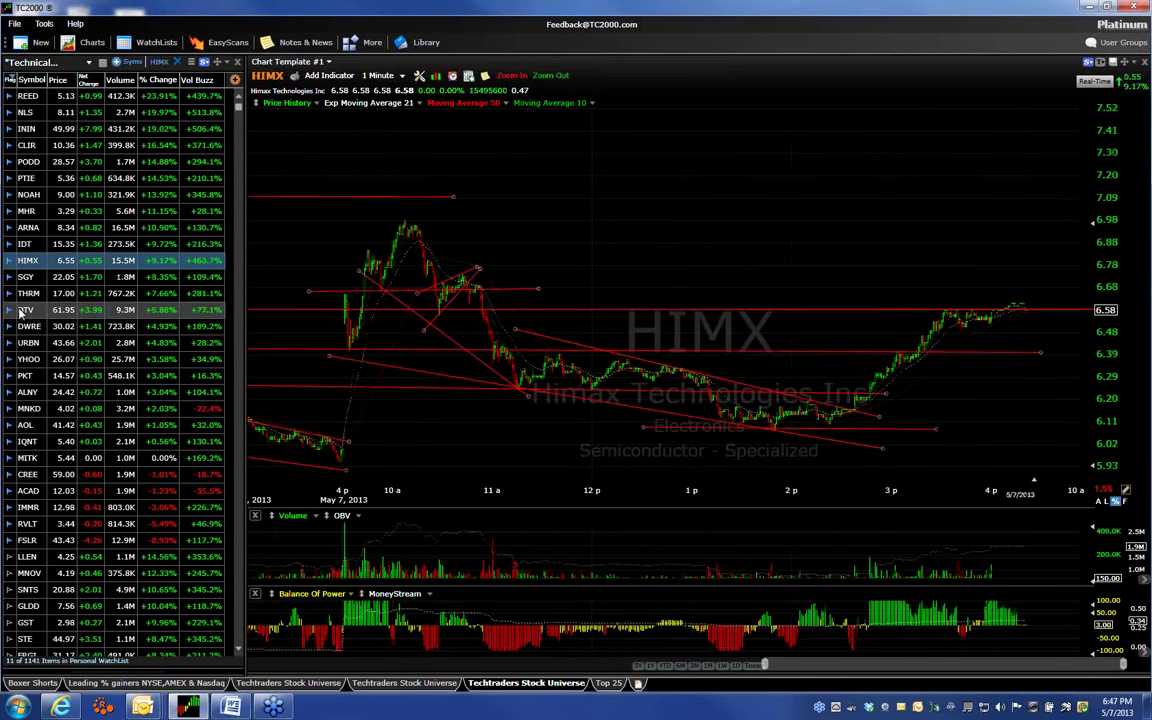
left_click(20, 310)
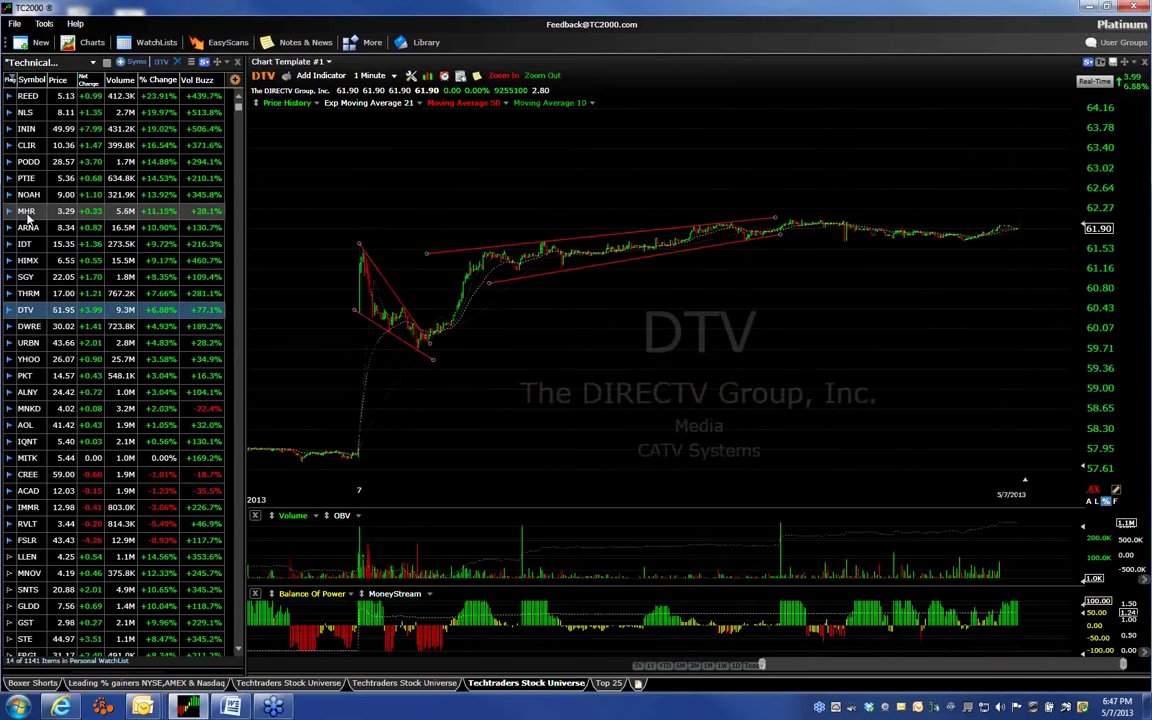
left_click(16, 214)
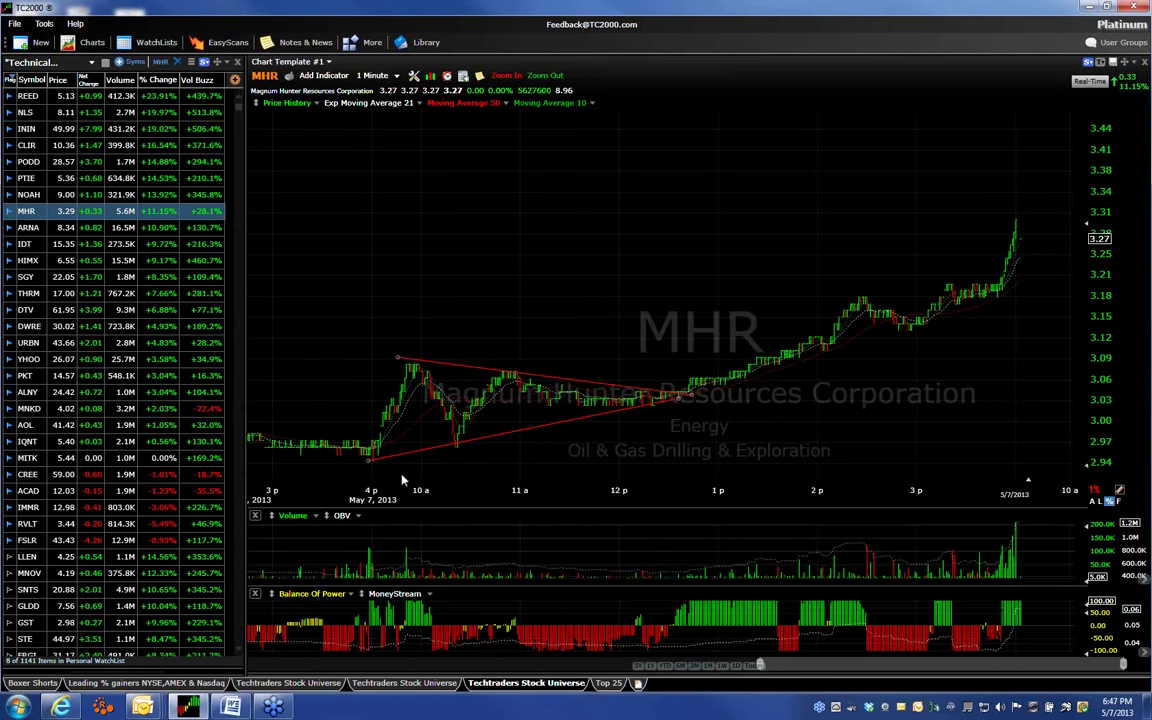
left_click(403, 362)
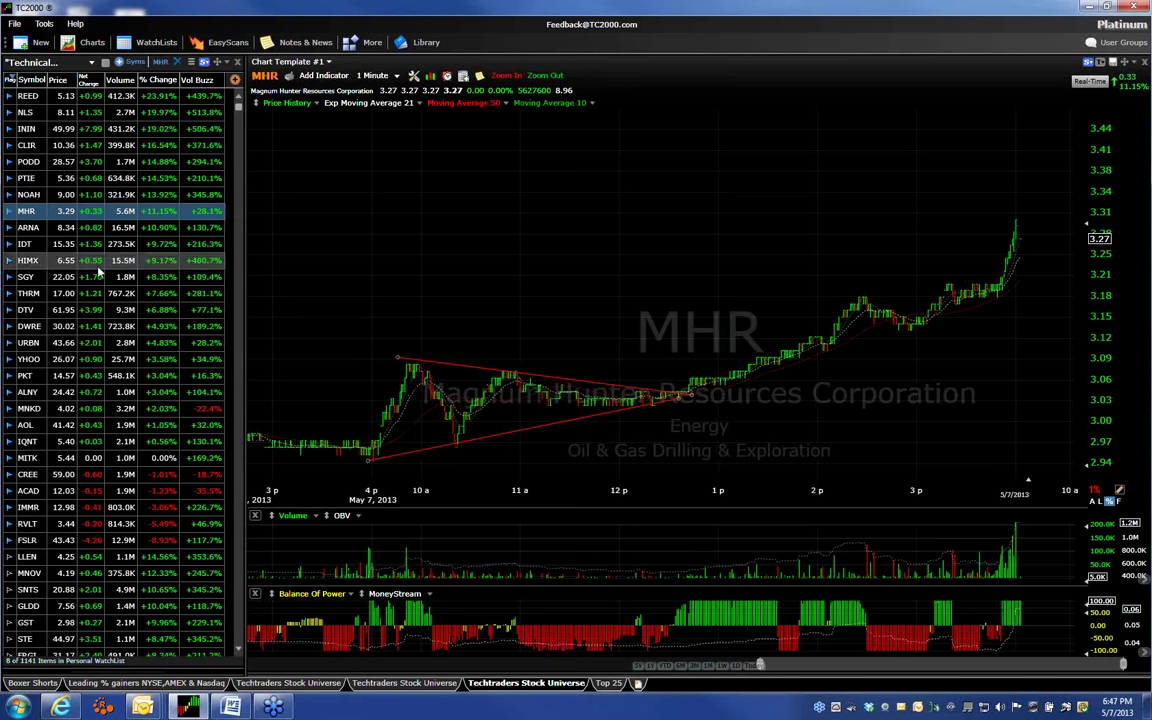
left_click(22, 192)
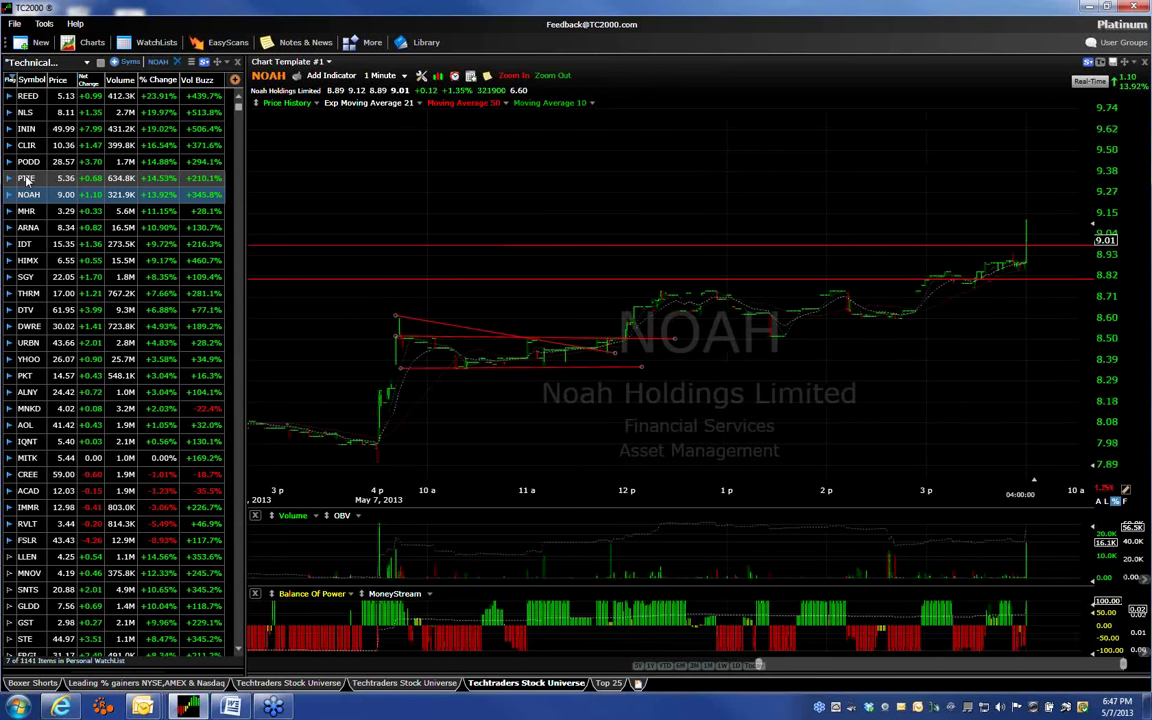
left_click(26, 178)
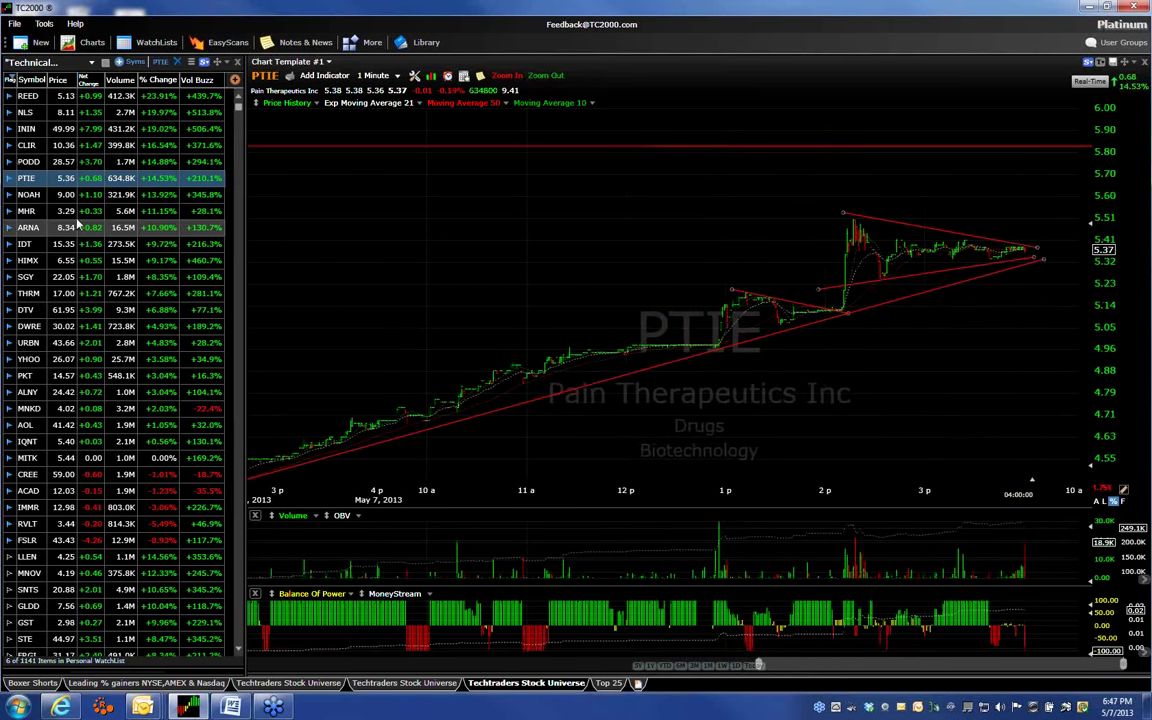
left_click(30, 161)
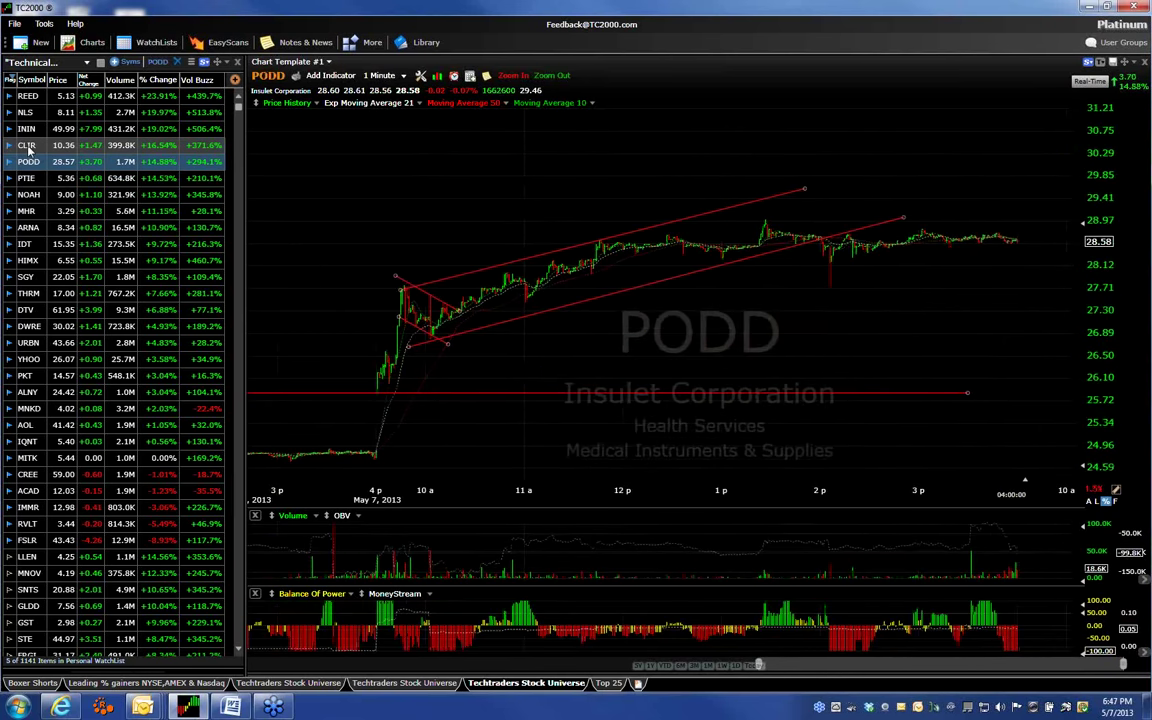
Bring up CLIR, start the lower channel line at about 8.72 and fit the two converging lines to the consolidation between noon and 1 p.m.
left_click(27, 146)
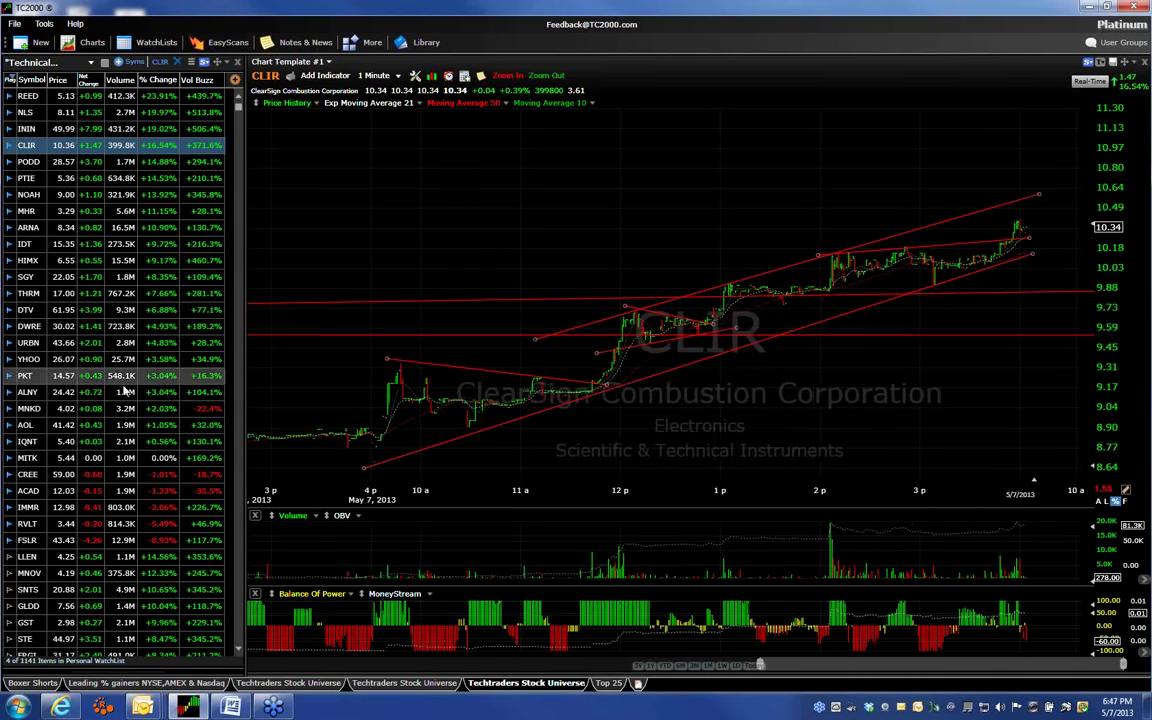
mouse_move(385, 460)
left_mouse_down()
mouse_move(368, 470)
mouse_move(370, 457)
left_mouse_up()
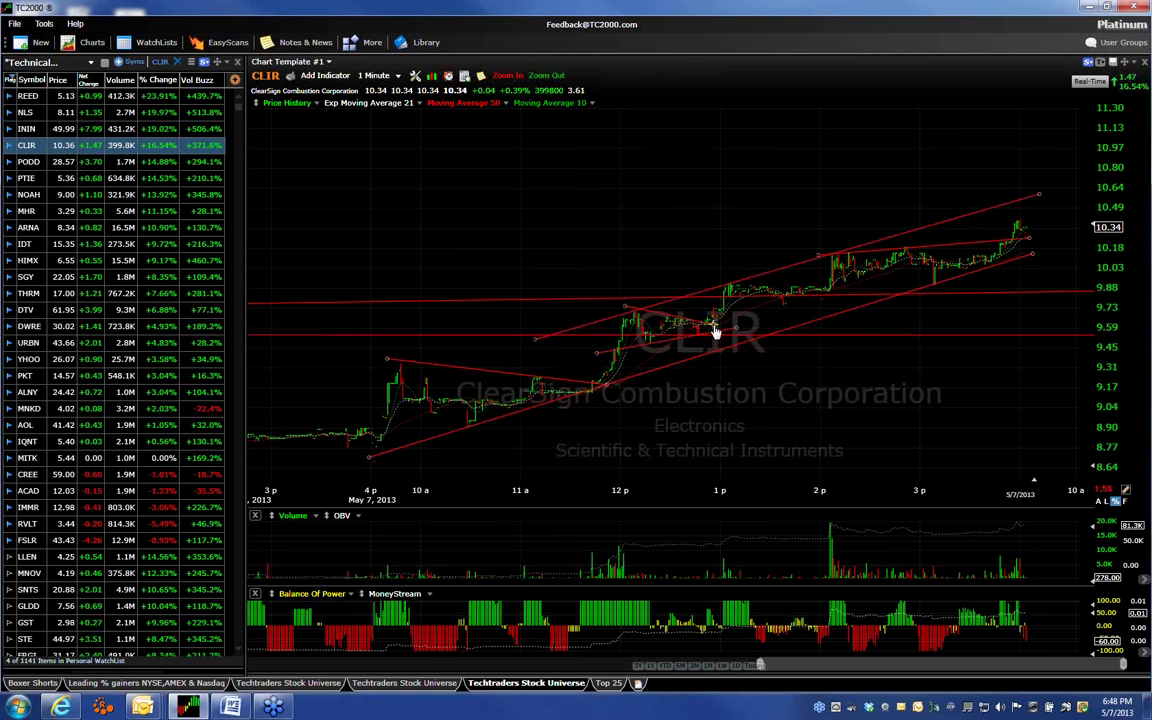
left_click_drag(639, 320, 720, 320)
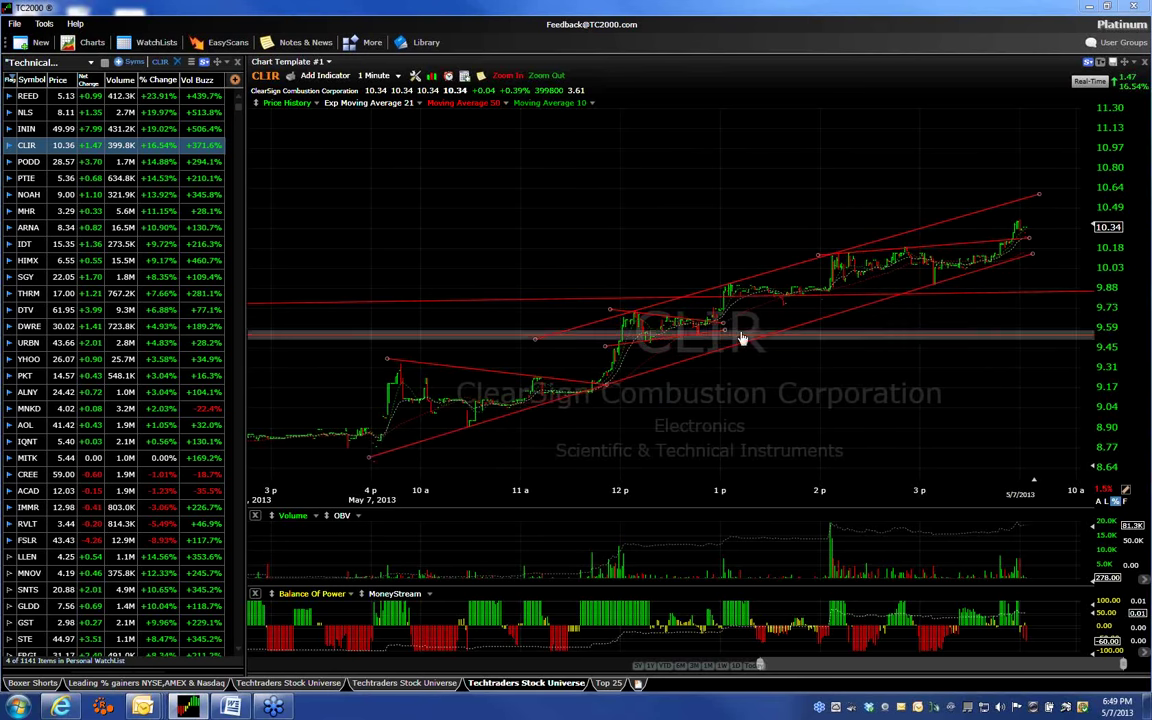
Lower CLIR's long, nearly horizontal line to about 9.75 and draw a horizontal line at about 9.90 from 1 p.m. to the close.
mouse_move(805, 298)
left_mouse_down()
mouse_move(789, 319)
mouse_move(787, 293)
left_mouse_up()
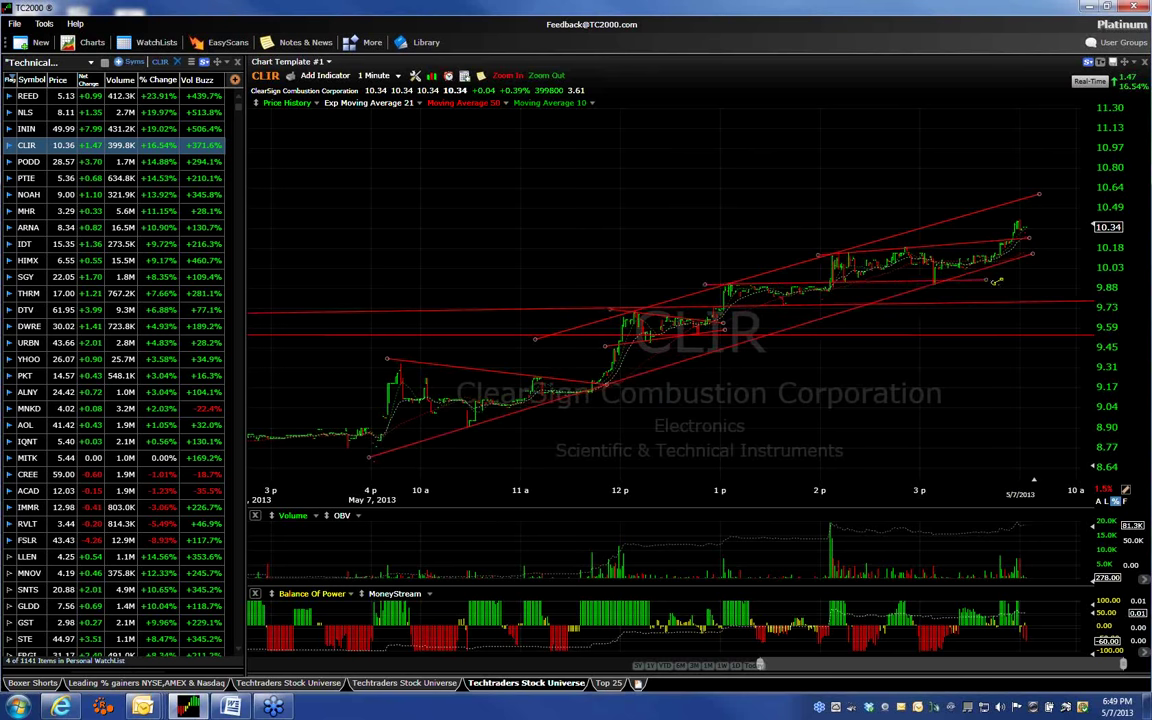
left_click_drag(936, 281, 704, 284)
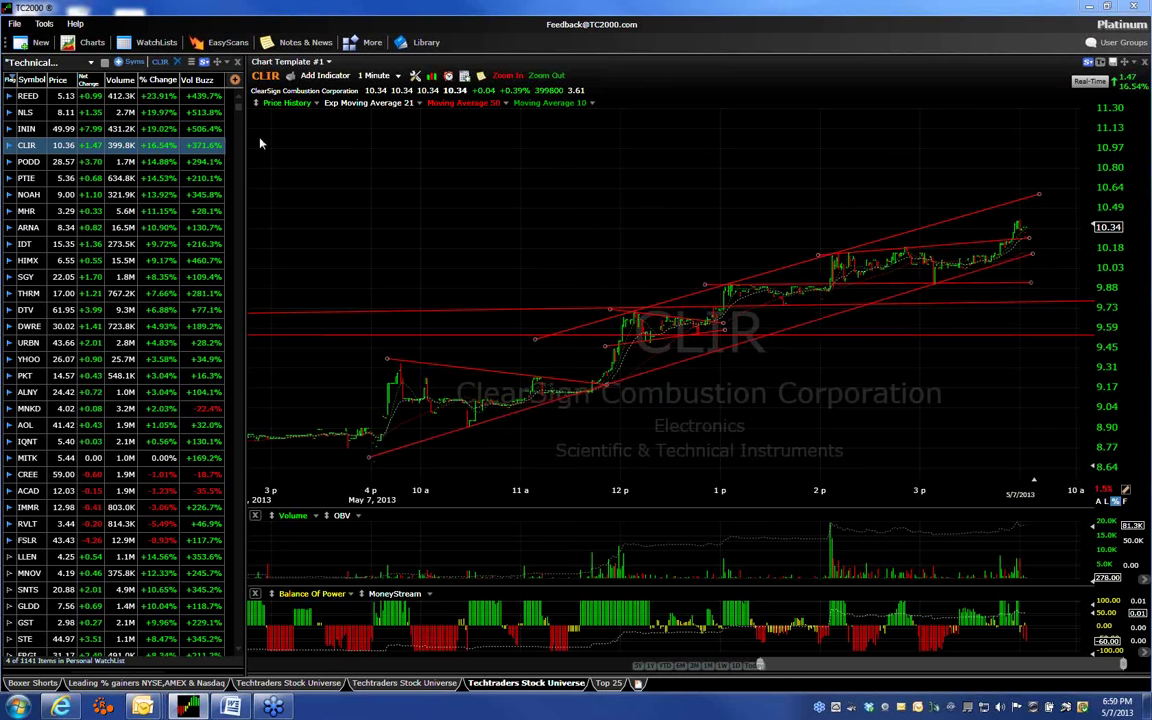
Step through the 1-minute charts of REED, NLS, ININ and CLIR from the start of the watchlist.
left_click(202, 99)
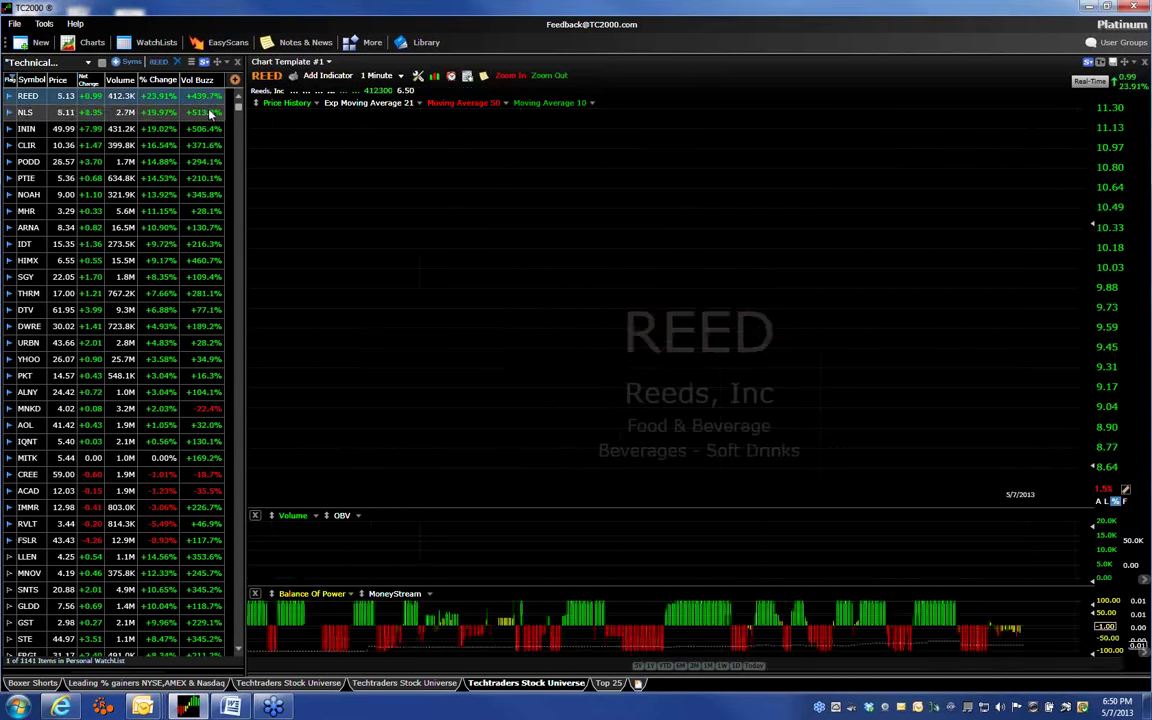
key("Down")
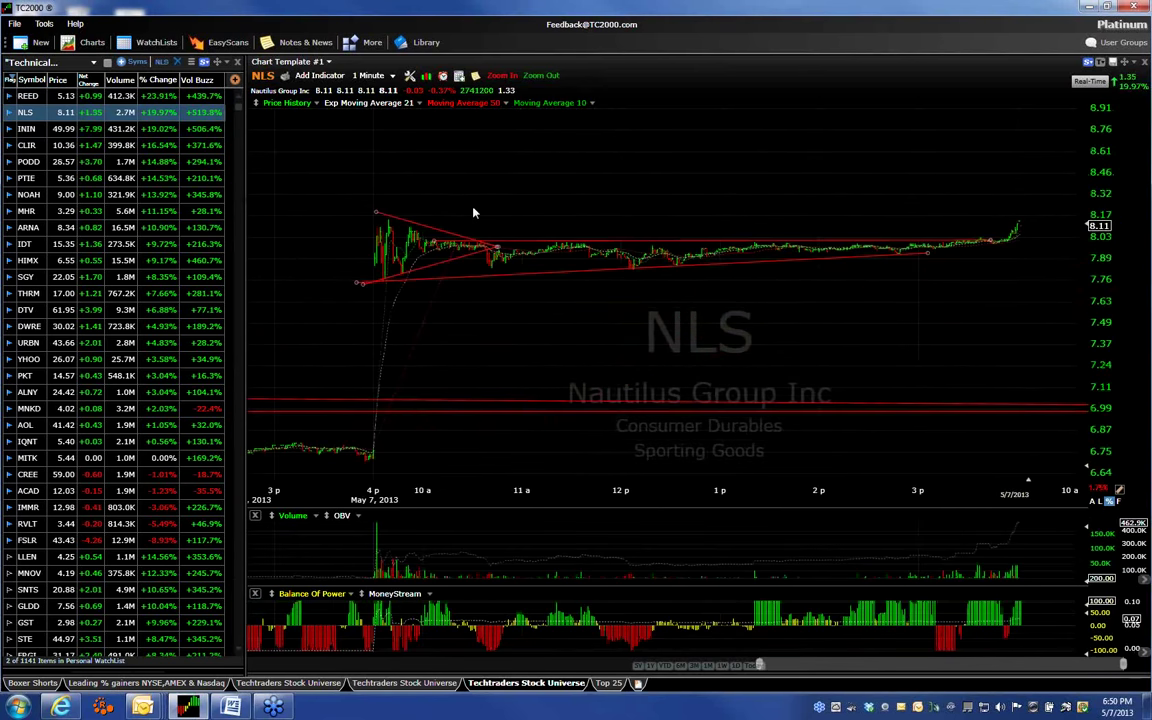
key("Down")
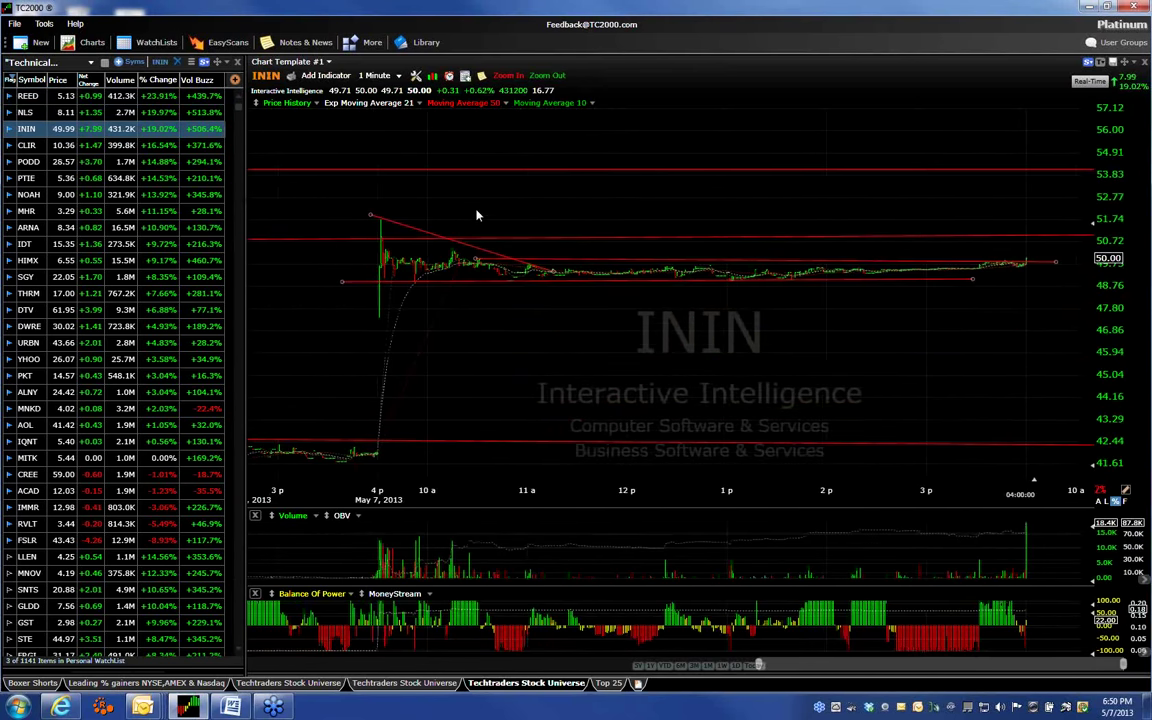
key("Down")
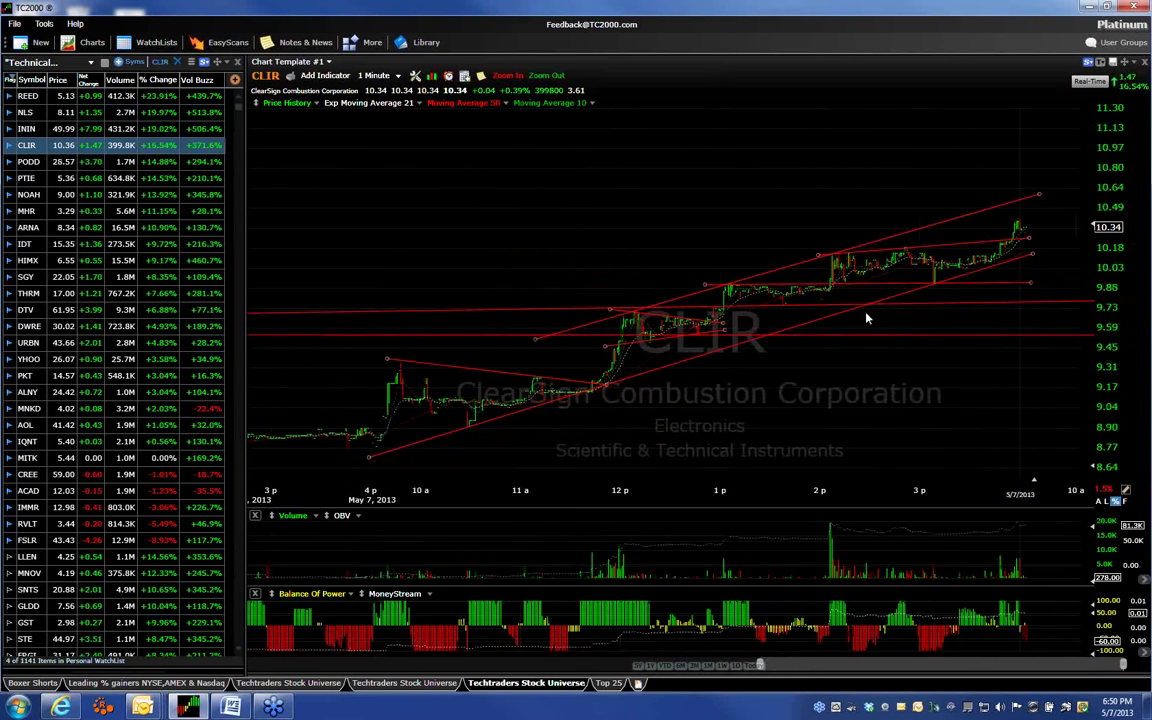
Bring up PODD, extend the lower line past the close and slope the upper line down from about 29.10 near noon to about 28.80.
key("Down")
left_click_drag(903, 217, 1026, 245)
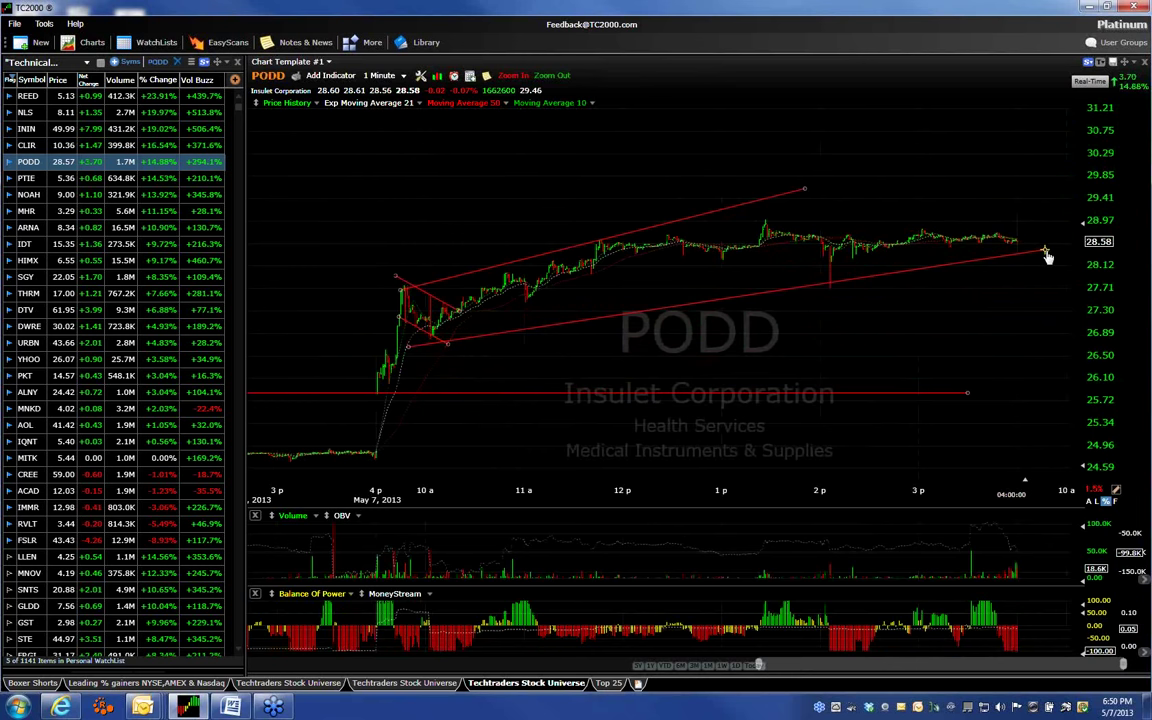
left_click_drag(804, 189, 1060, 236)
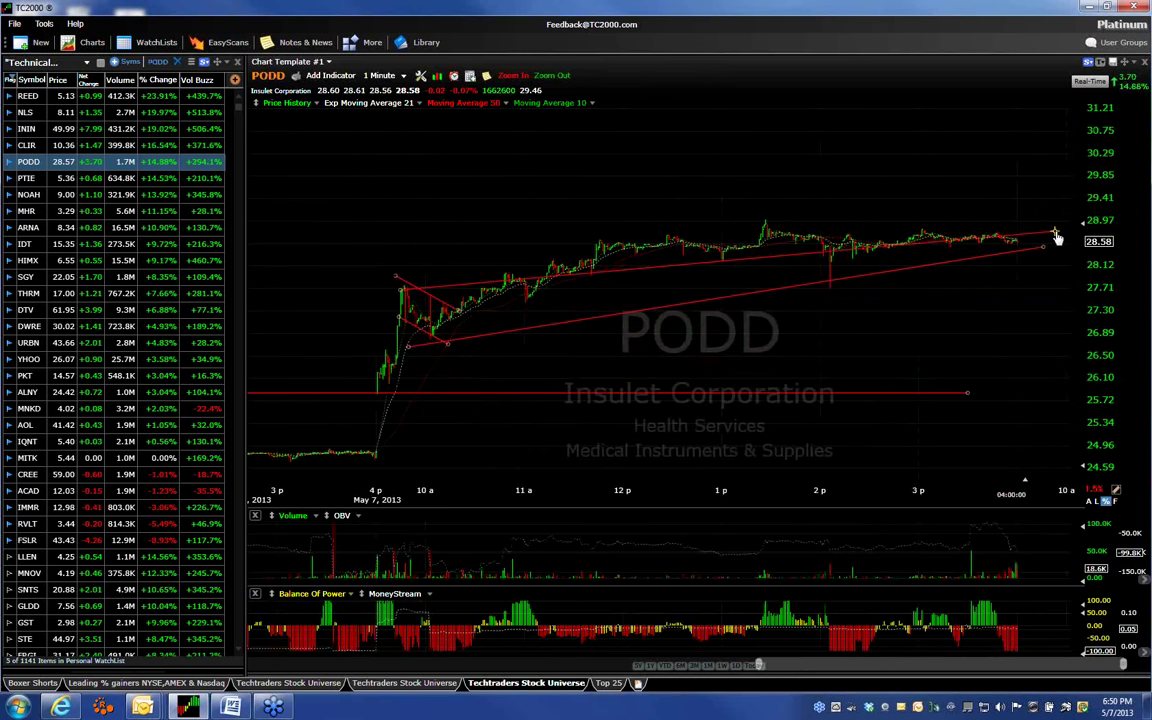
left_click_drag(477, 279, 630, 213)
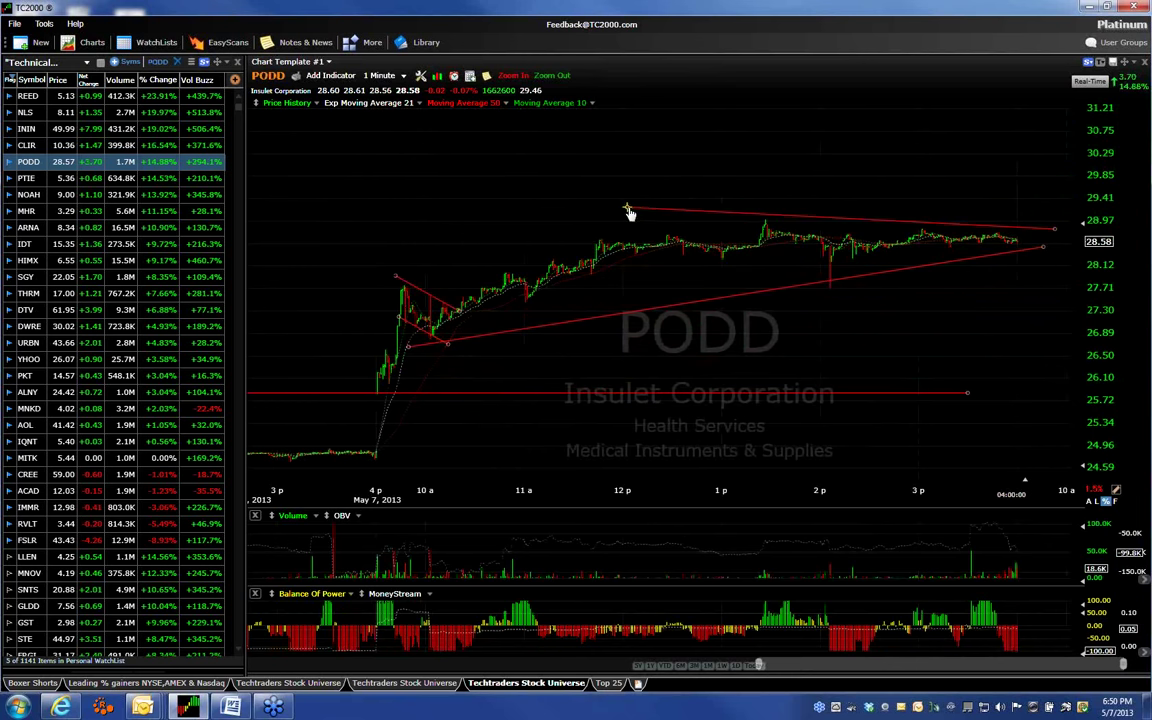
left_click_drag(1057, 233, 1048, 231)
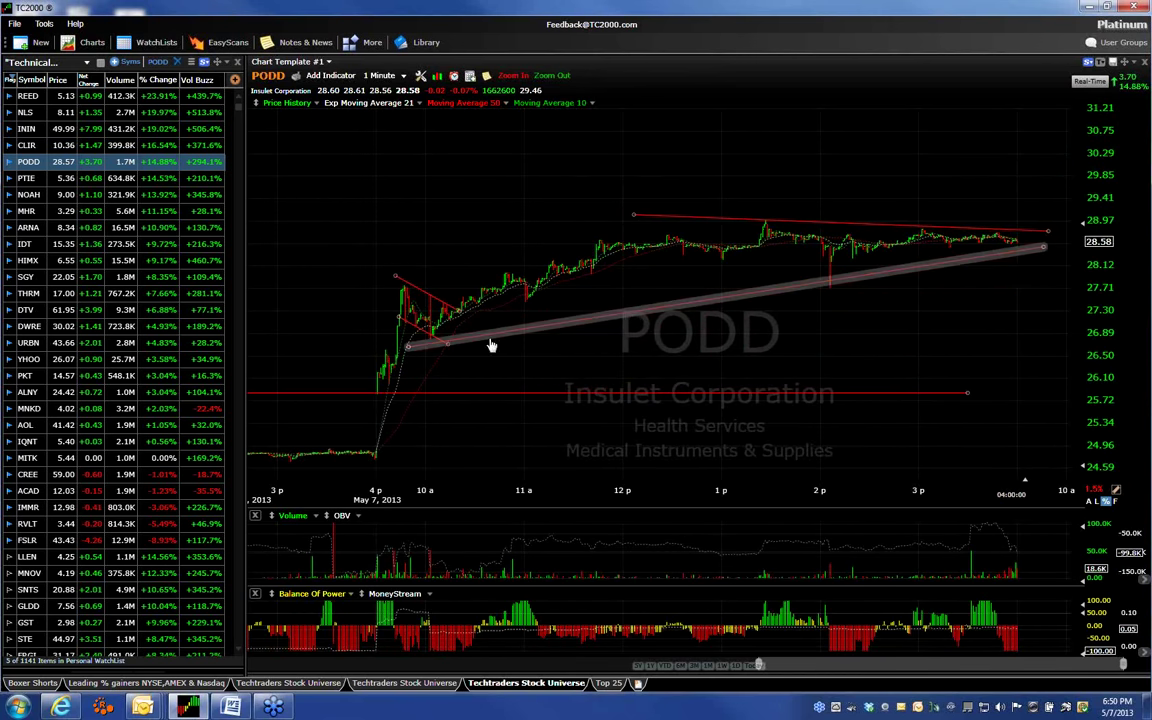
Flatten PODD's lower line to run from about 28.15 shortly before 11 a.m. to about 28.30 past the close.
left_click_drag(411, 350, 590, 267)
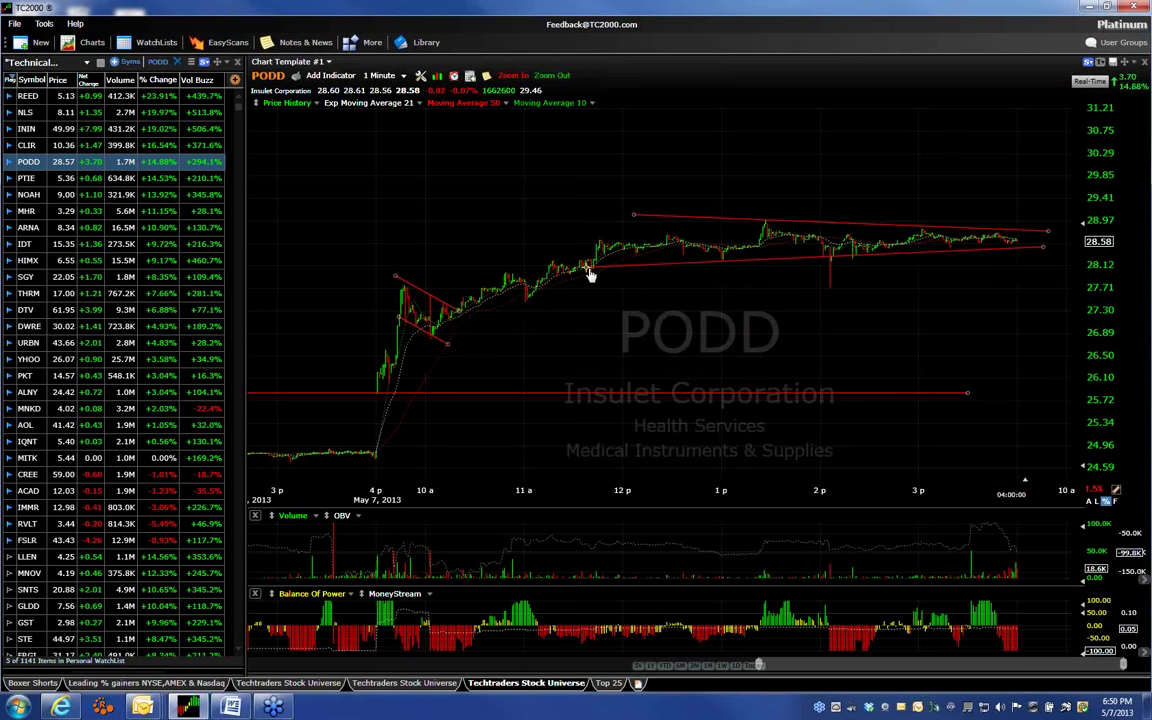
left_click_drag(1044, 248, 1045, 256)
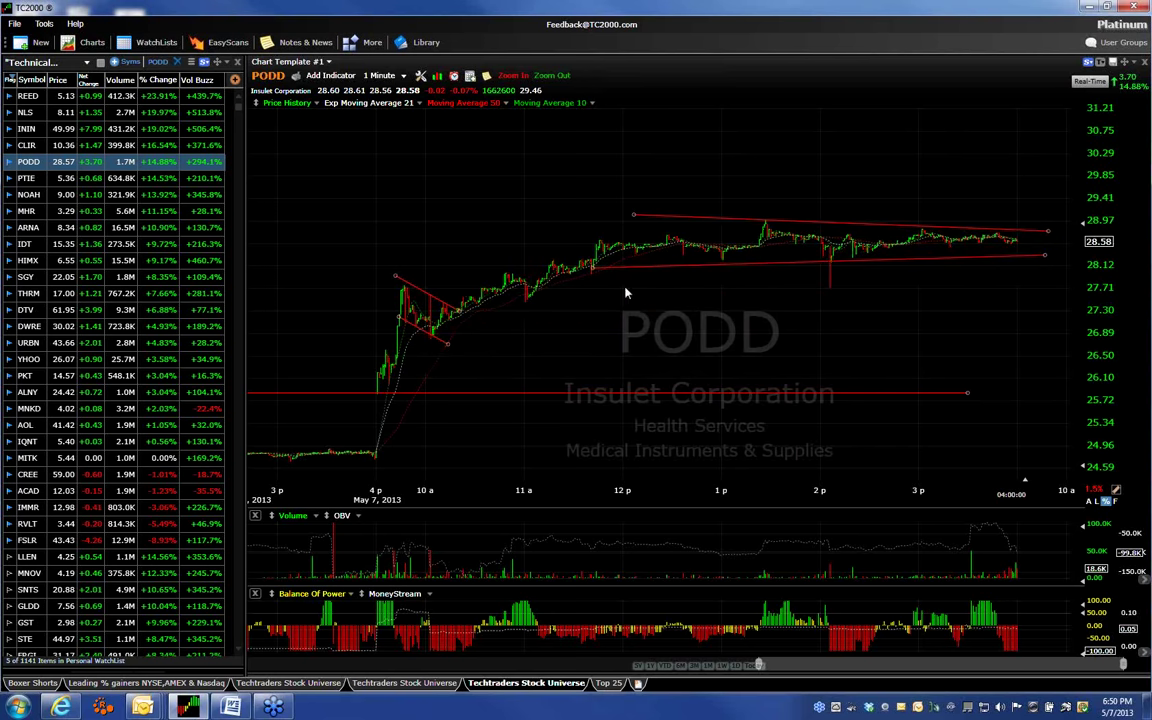
left_click_drag(578, 270, 507, 263)
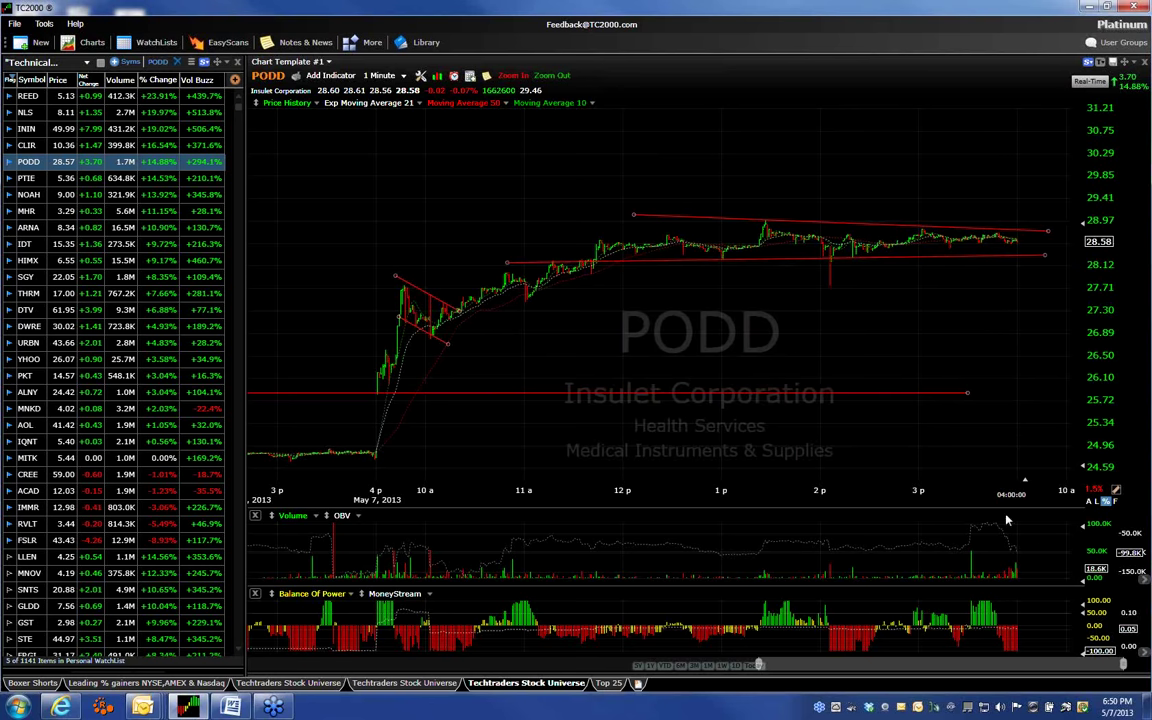
Step through the 1-minute charts of PTIE, NOAH, MHR, ARNA and IDT to examine their May 7 patterns.
key("Down")
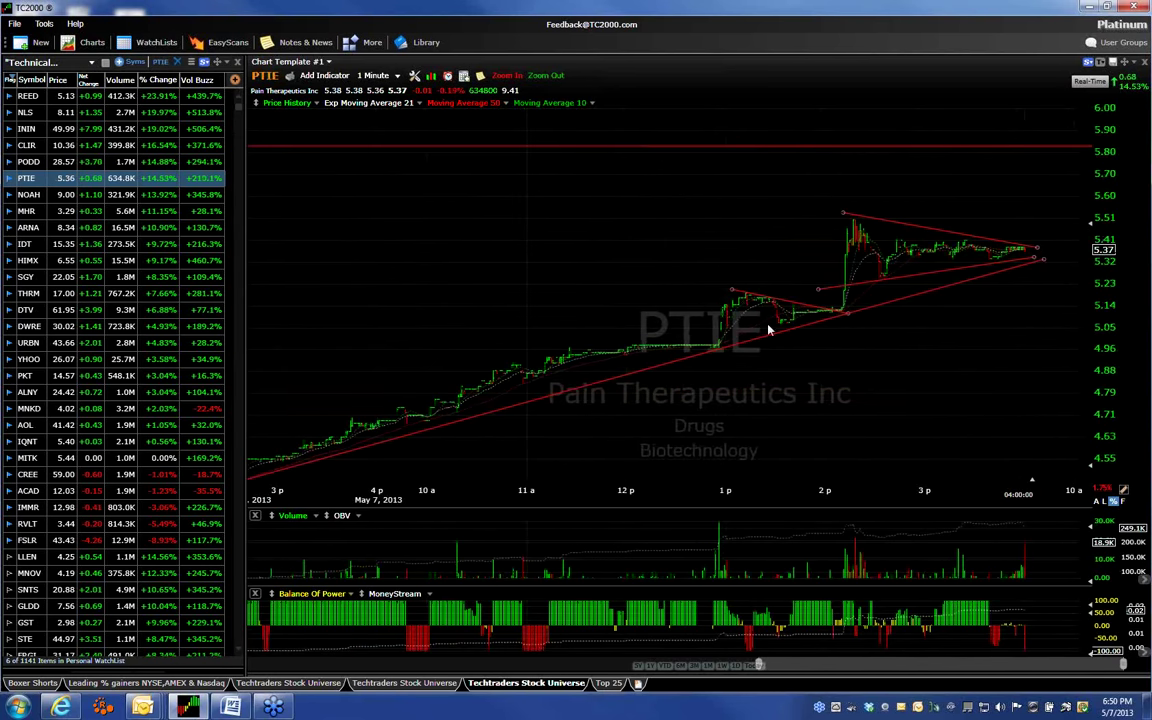
key("Down")
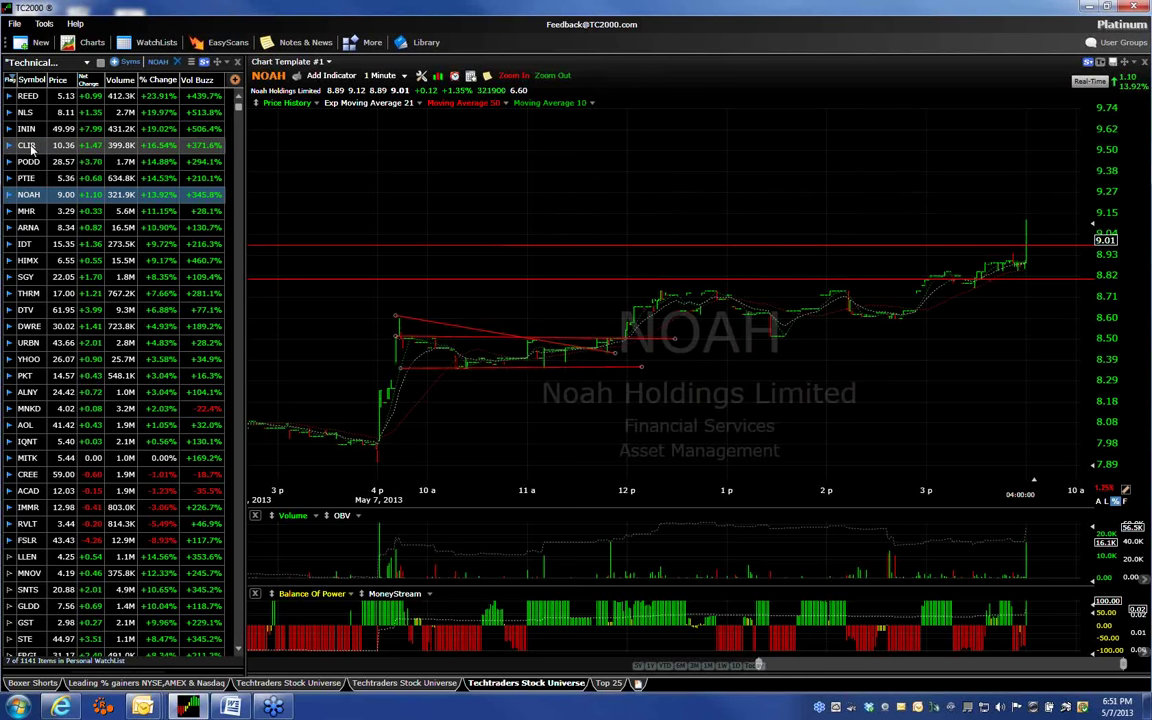
key("Down")
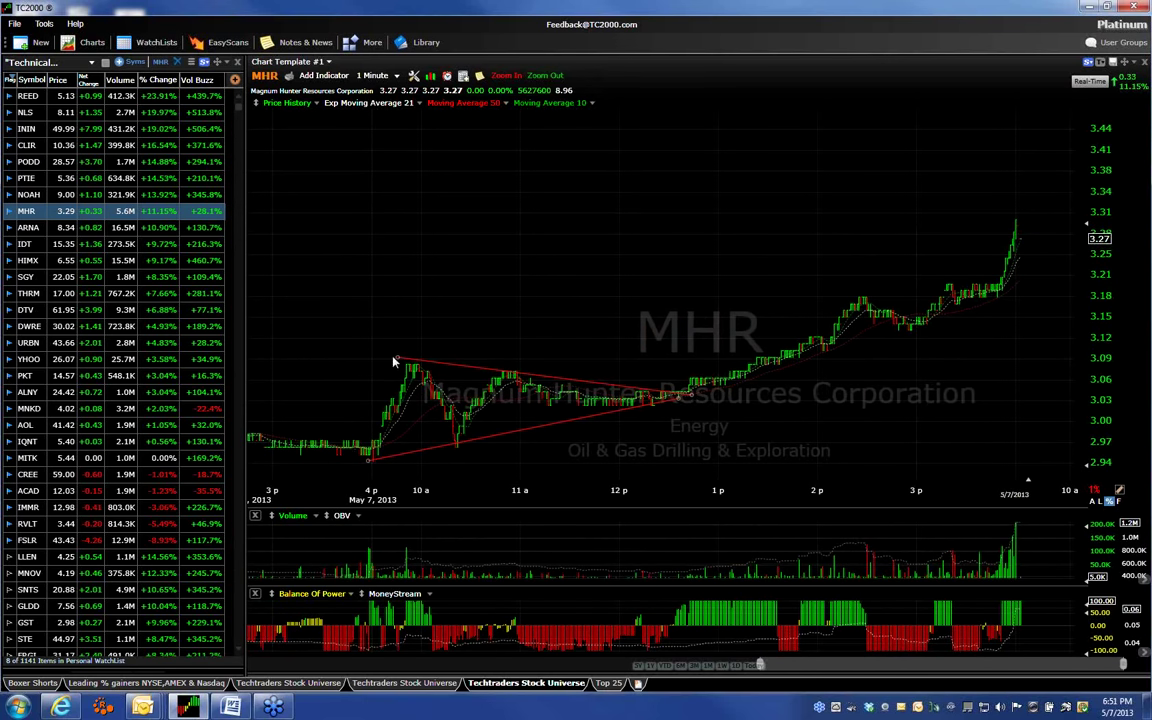
left_click(638, 405)
key("Down")
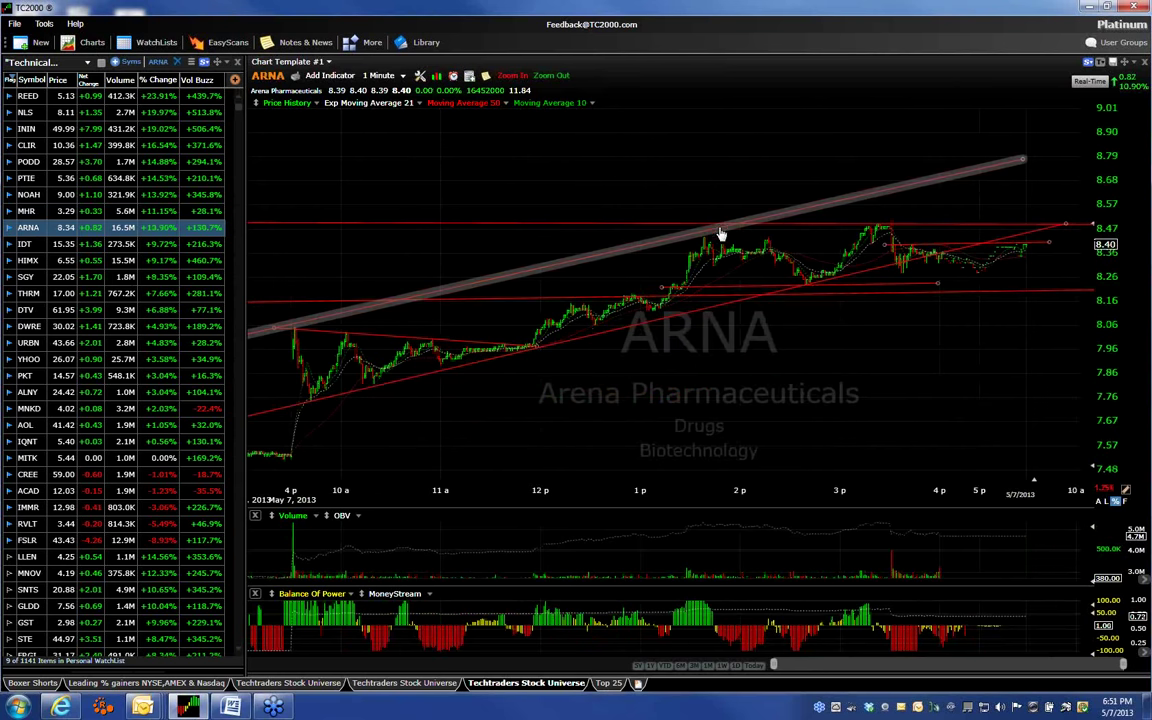
key("Down")
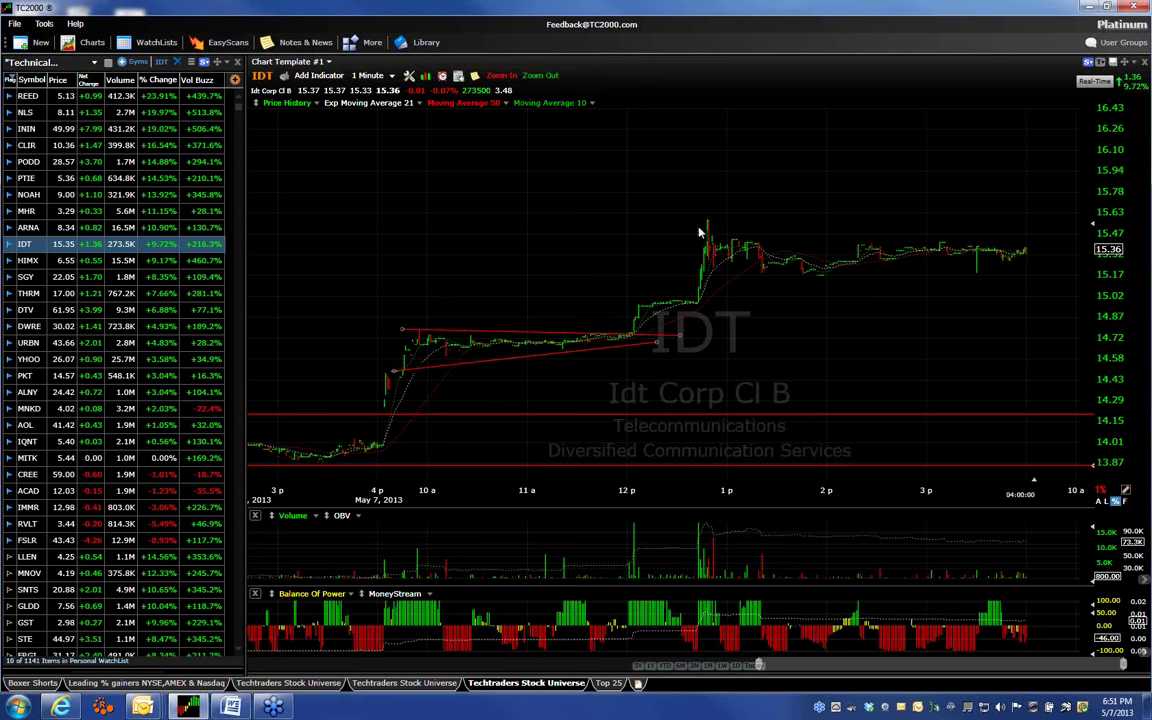
Look up PKT and review the 1-minute charts from PKT through ALNY and MNKD to AOL.
type("pkt")
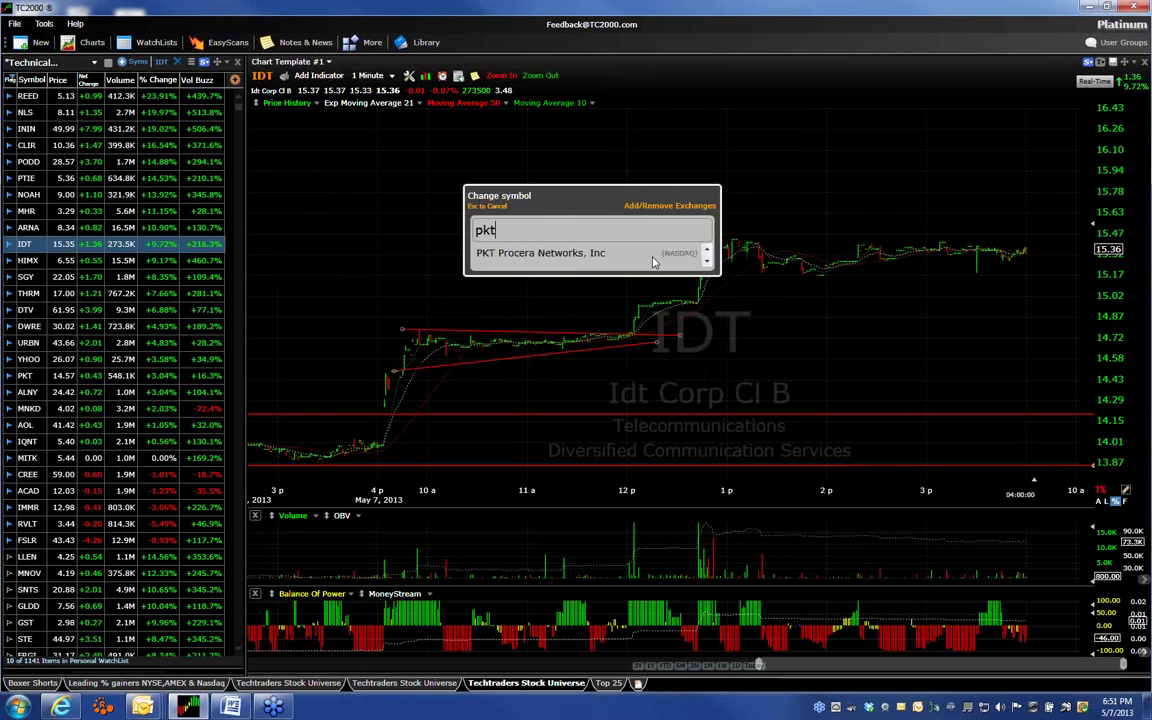
key("Return")
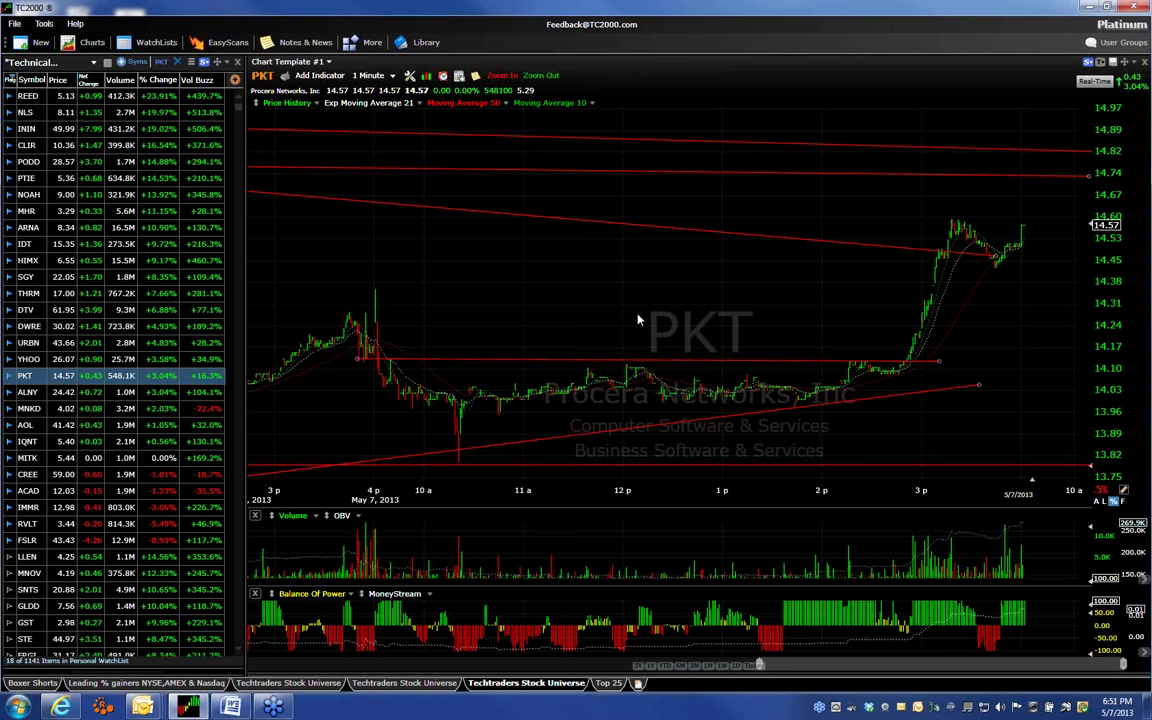
key("Down")
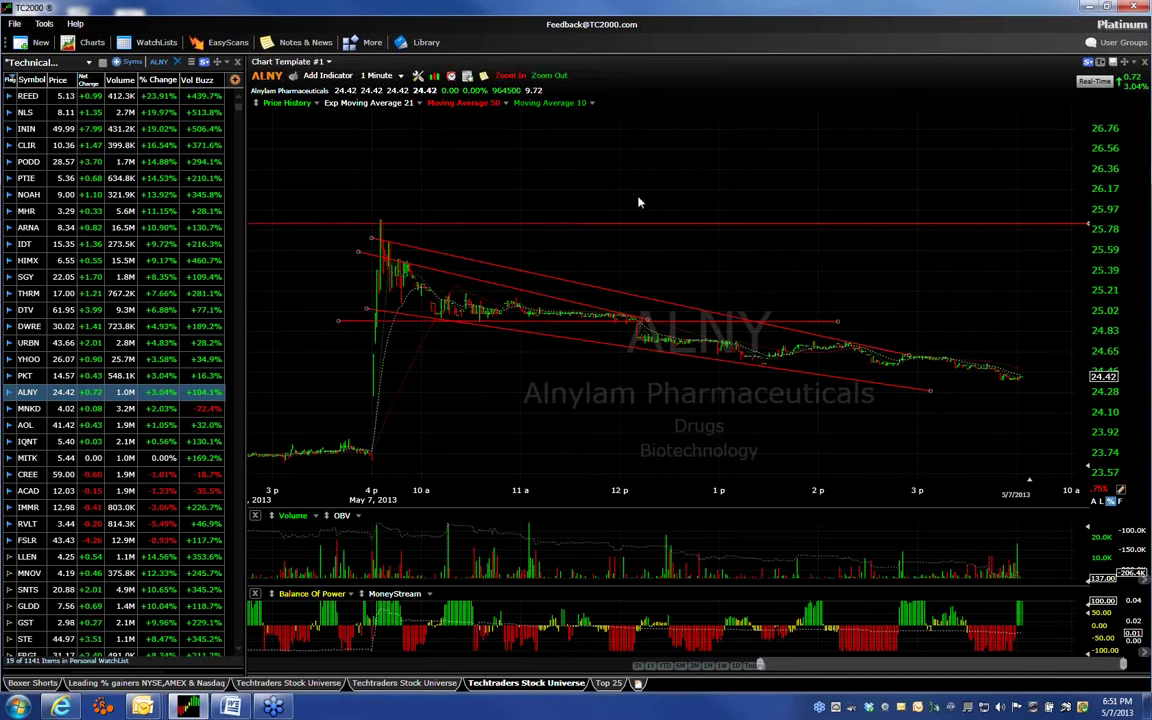
key("Down")
key("Down")
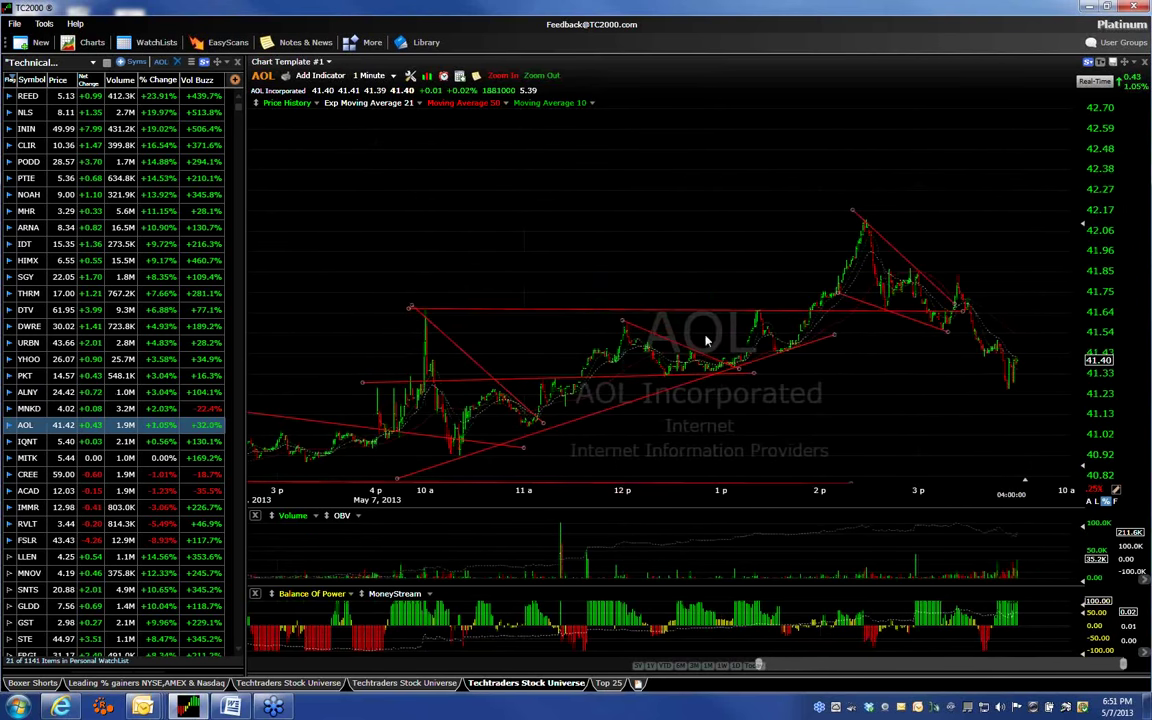
Bring up IQNT's 1-minute chart and extend its two converging lines past the close, to about 5.40 and 5.35.
key("Down")
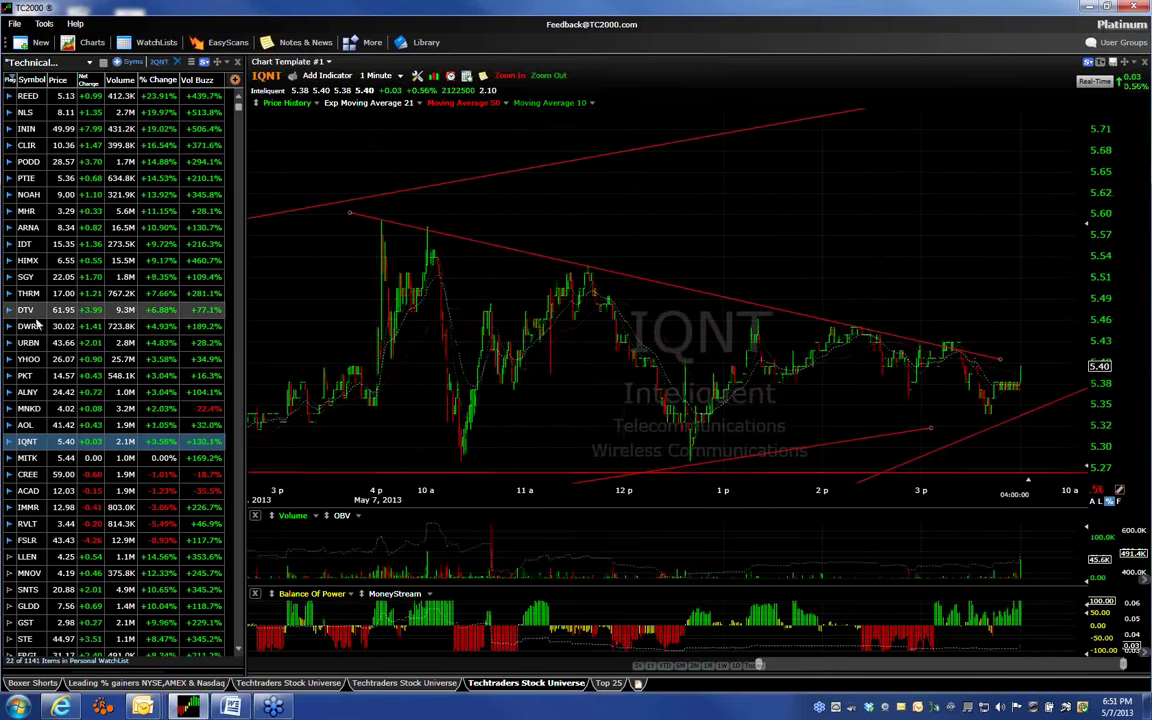
left_click_drag(1001, 360, 1063, 364)
left_click_drag(931, 429, 1072, 401)
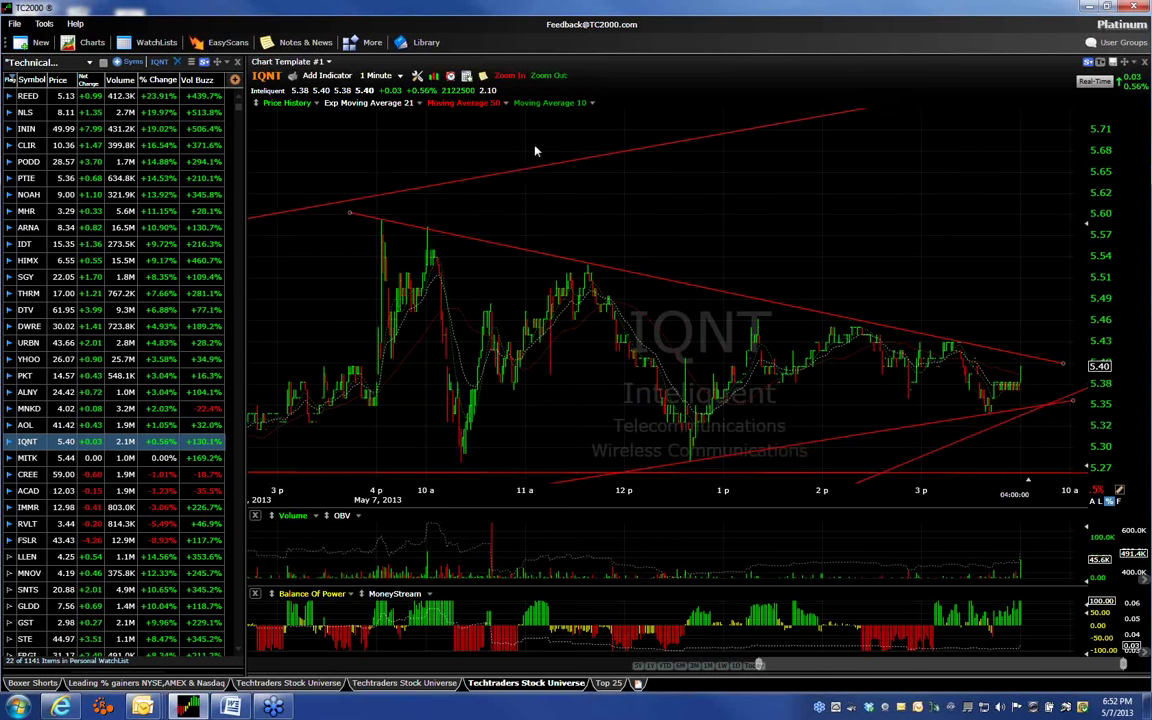
On IQNT's 5-minute chart, extend the rising lower line to about 5.50 past the close and end the upper line at about 5.80.
left_click(376, 75)
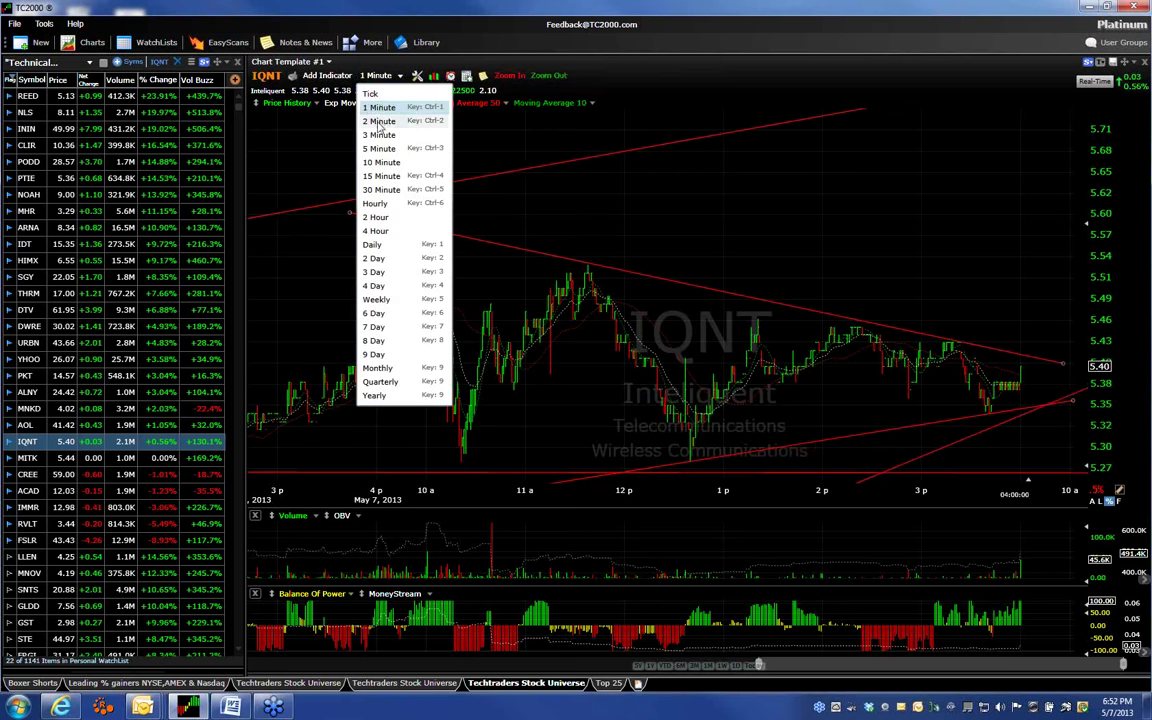
left_click(380, 148)
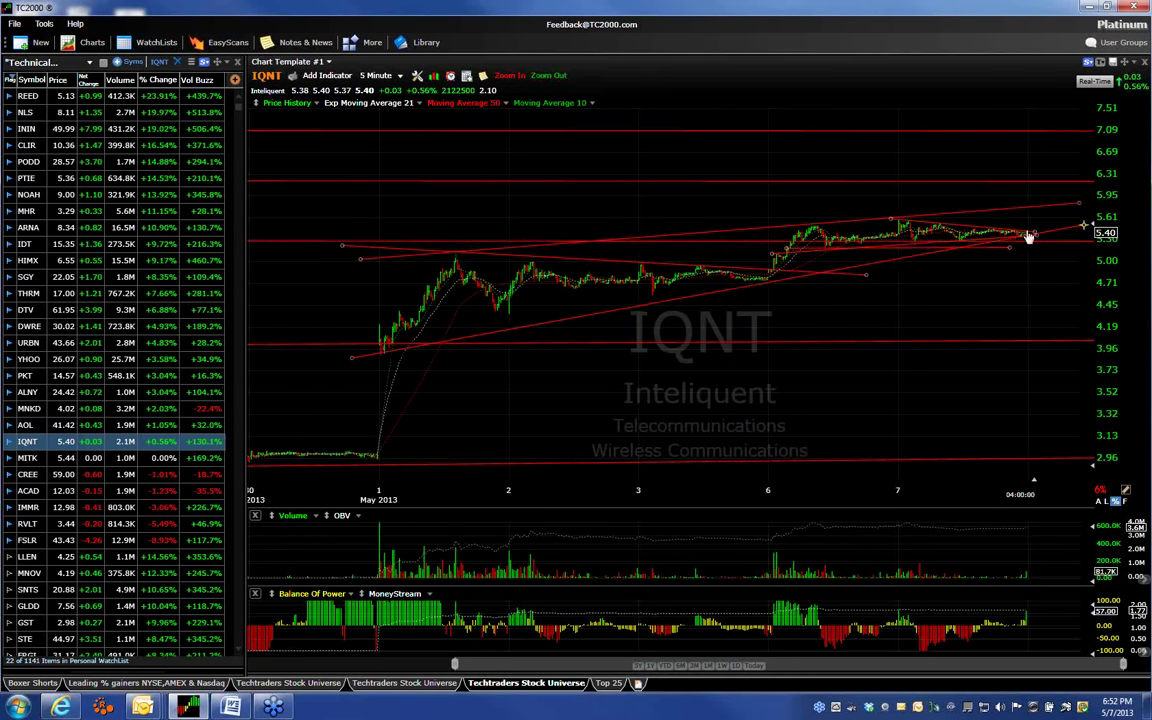
left_click_drag(752, 280, 1090, 232)
left_click_drag(1078, 204, 1052, 146)
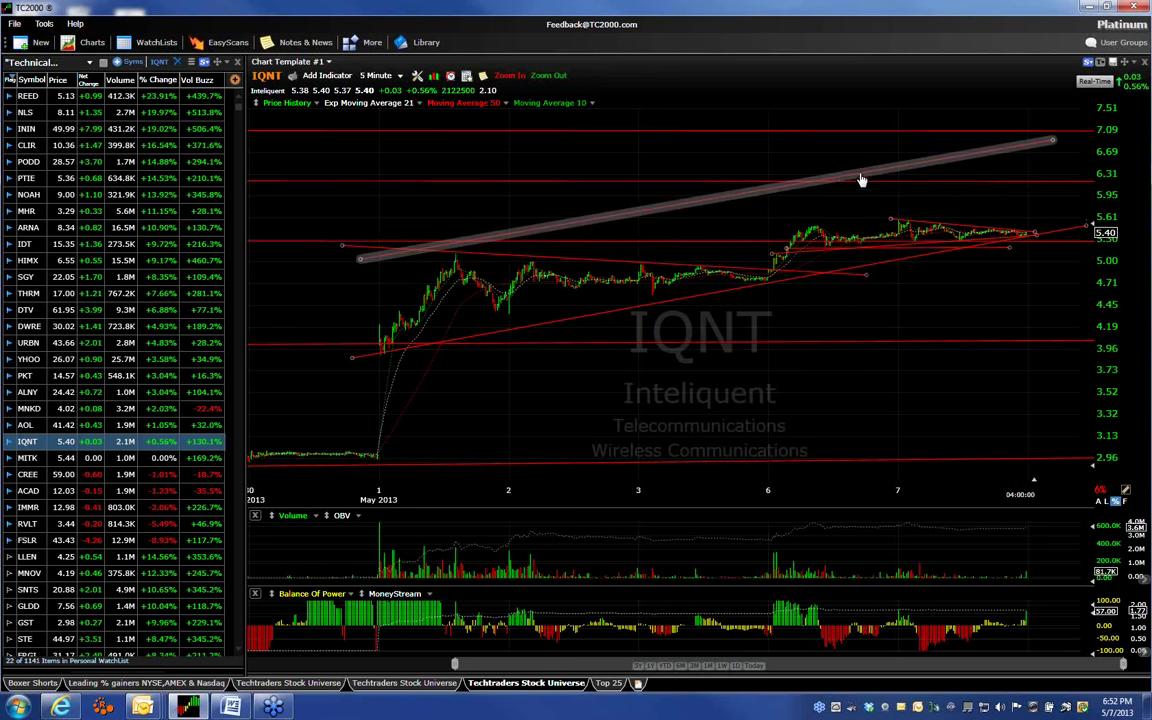
left_click_drag(1053, 143, 1065, 214)
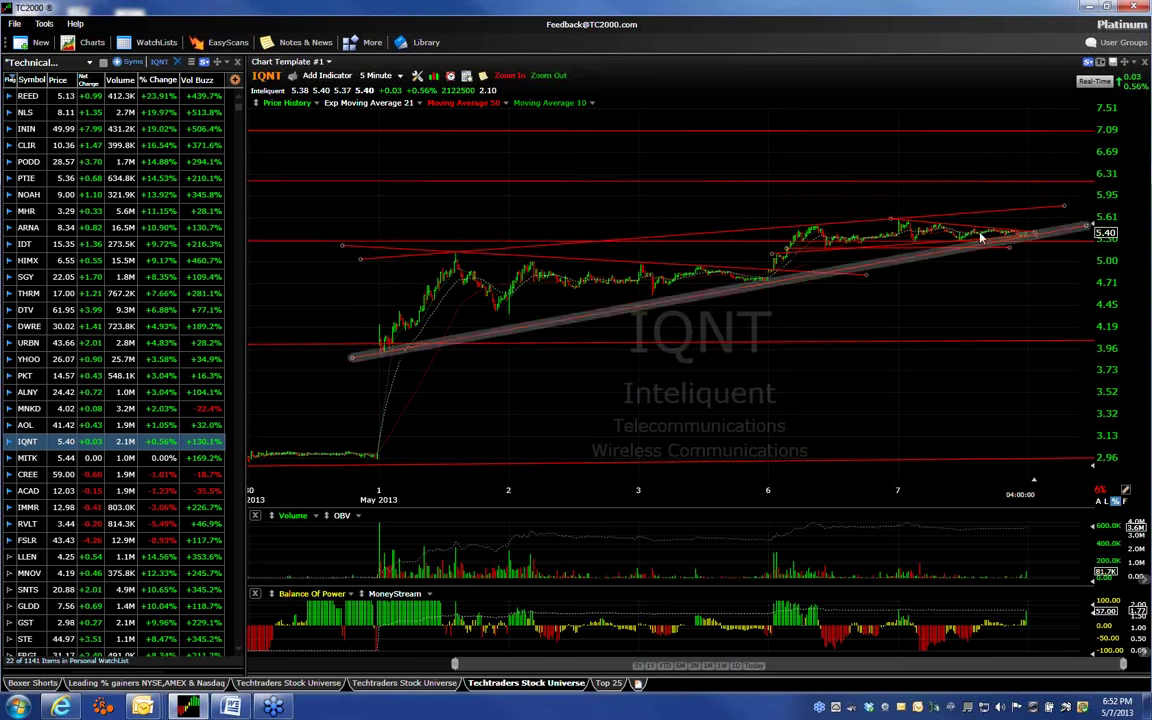
Review the 5-minute charts of MITK and CREE and examine CREE's daily trendlines.
key("Down")
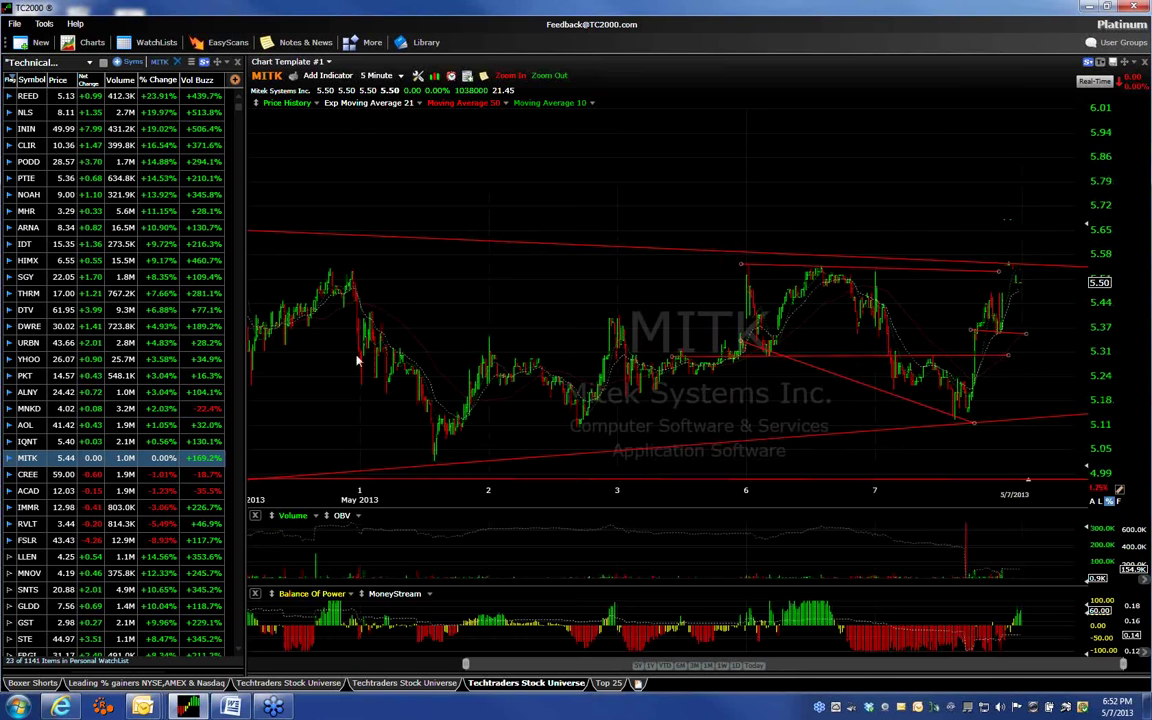
key("Down")
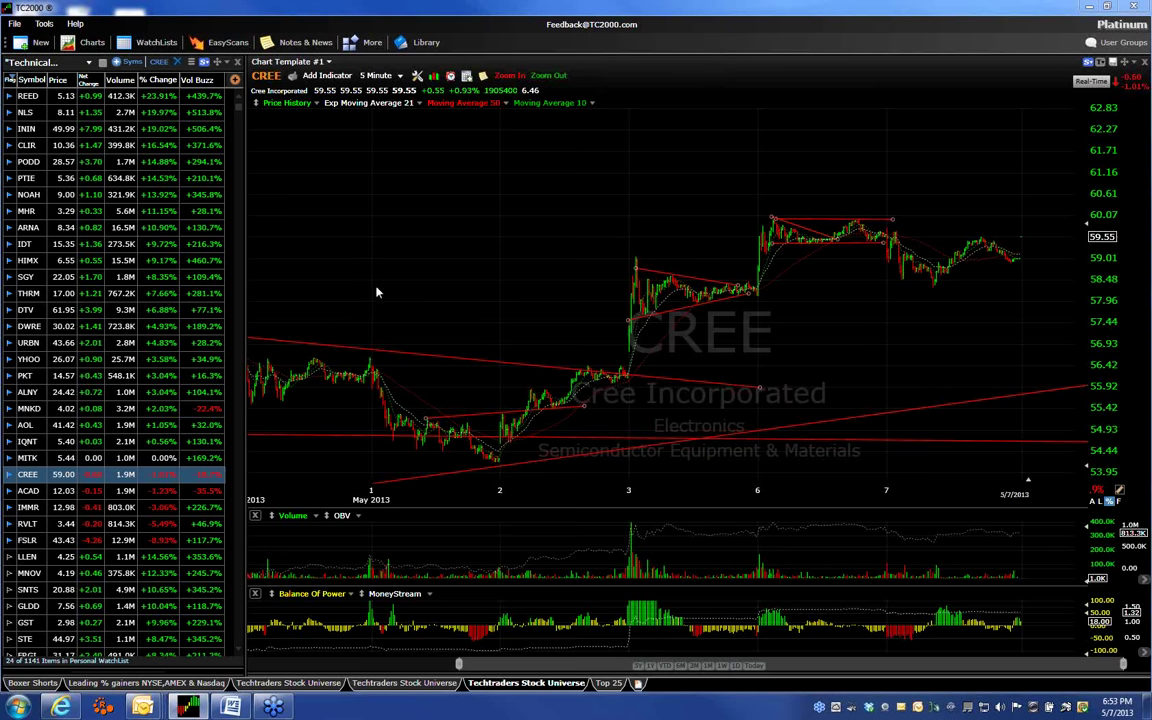
left_click(378, 76)
key("1")
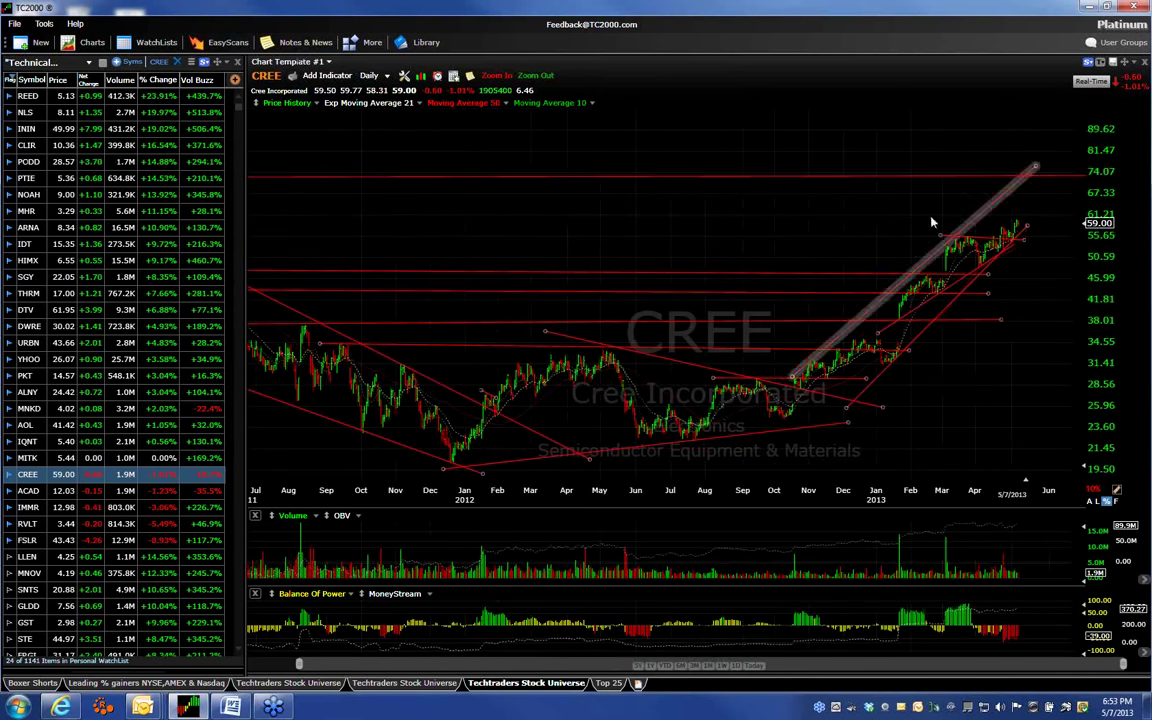
On CREE's 15-minute chart, mark a triangle from May 3 past May 7, converging from about 60.90 and 57.50 to about 59.00.
left_click(371, 76)
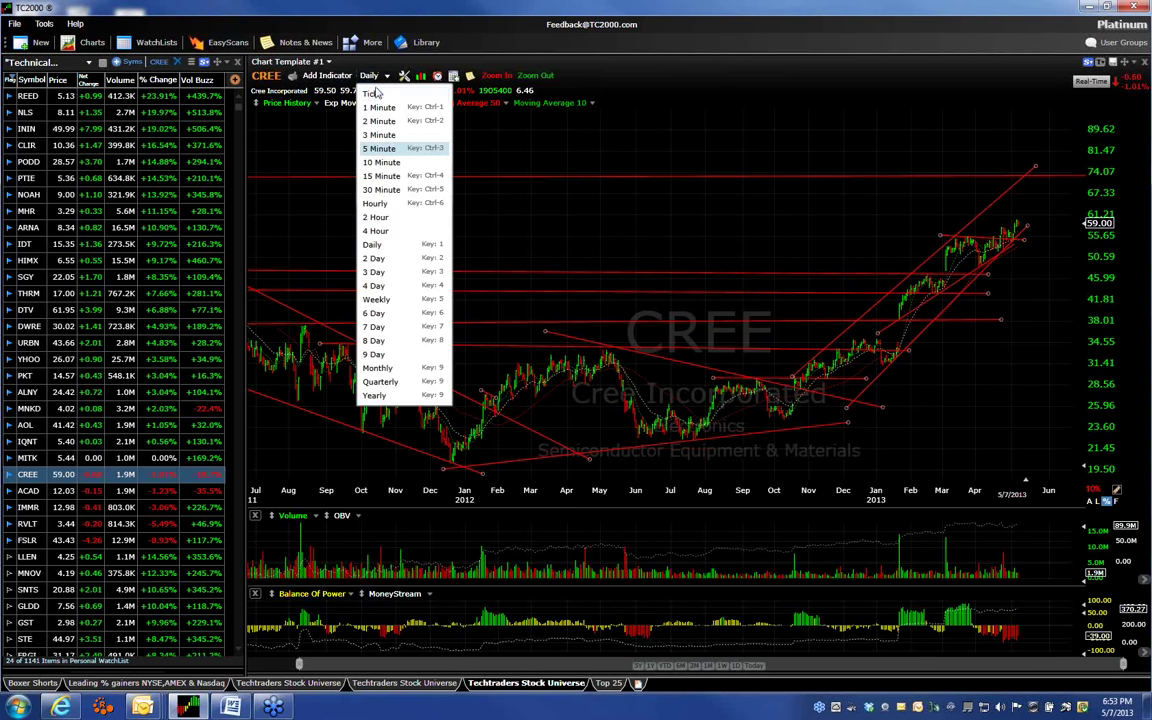
left_click(378, 177)
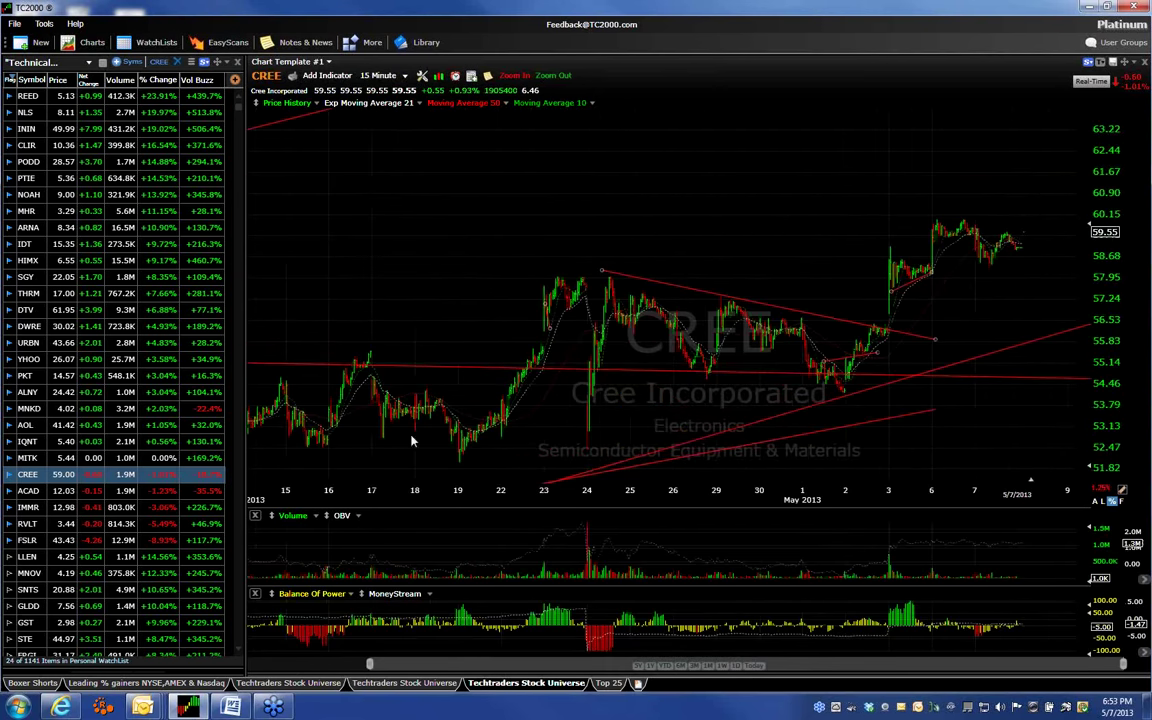
mouse_move(891, 289)
left_mouse_down()
mouse_move(972, 252)
mouse_move(1052, 250)
left_mouse_up()
mouse_move(898, 211)
left_mouse_down()
mouse_move(1105, 215)
mouse_move(1048, 248)
left_mouse_up()
left_click_drag(899, 212, 898, 193)
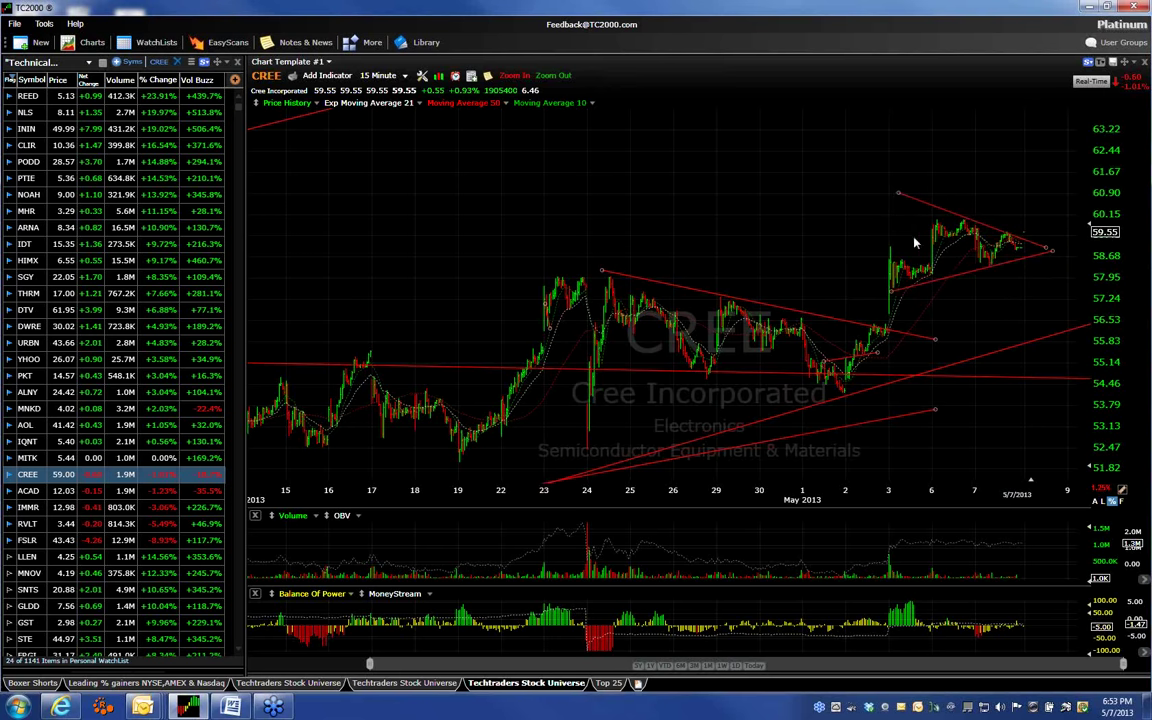
Switch CREE to the 1-minute chart and raise the triangle's descending upper line to touch the afternoon highs.
left_click(370, 80)
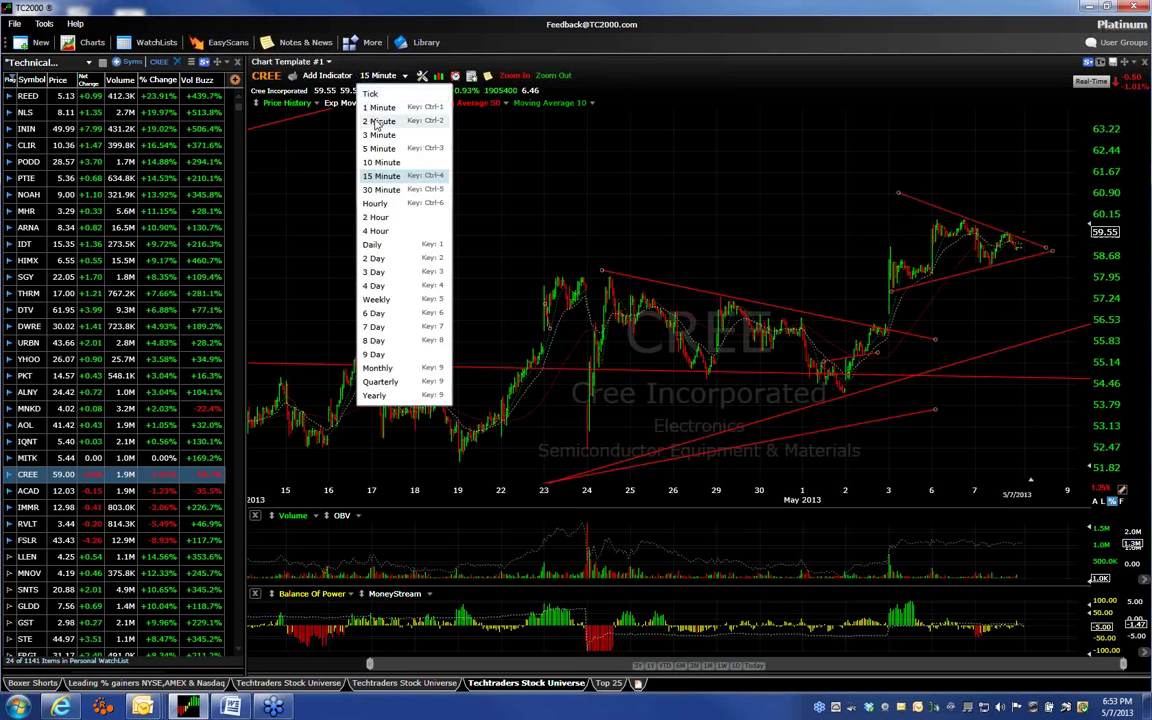
left_click(345, 104)
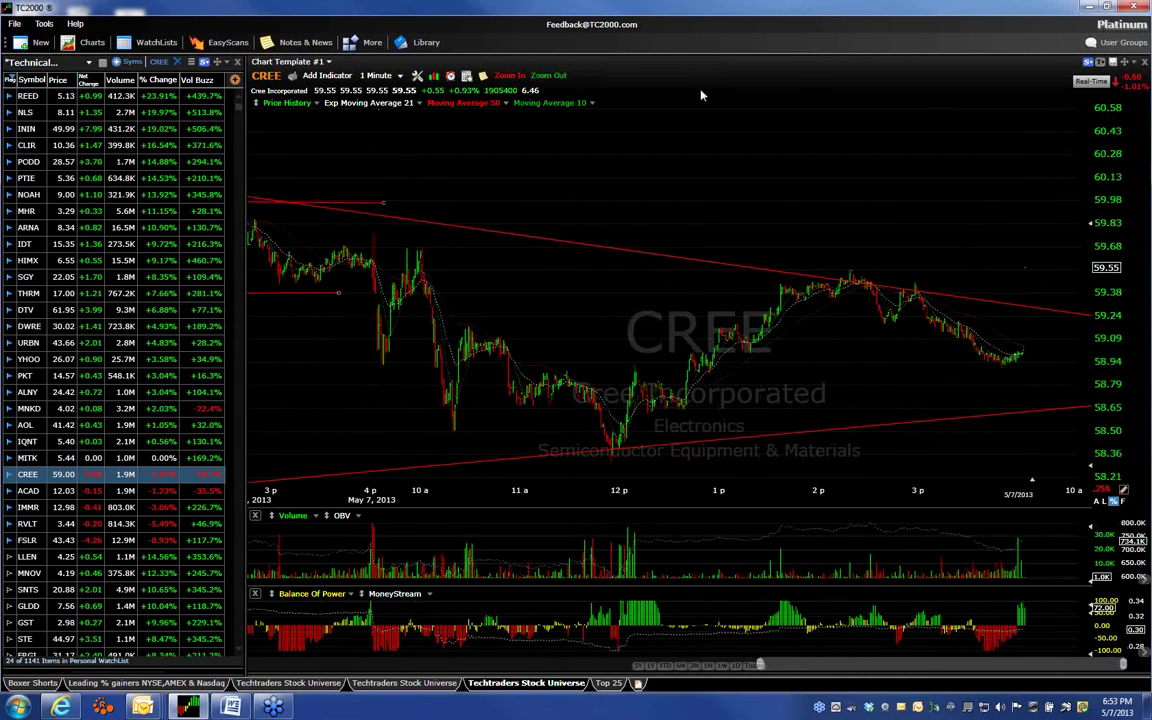
left_click_drag(1090, 316, 1134, 306)
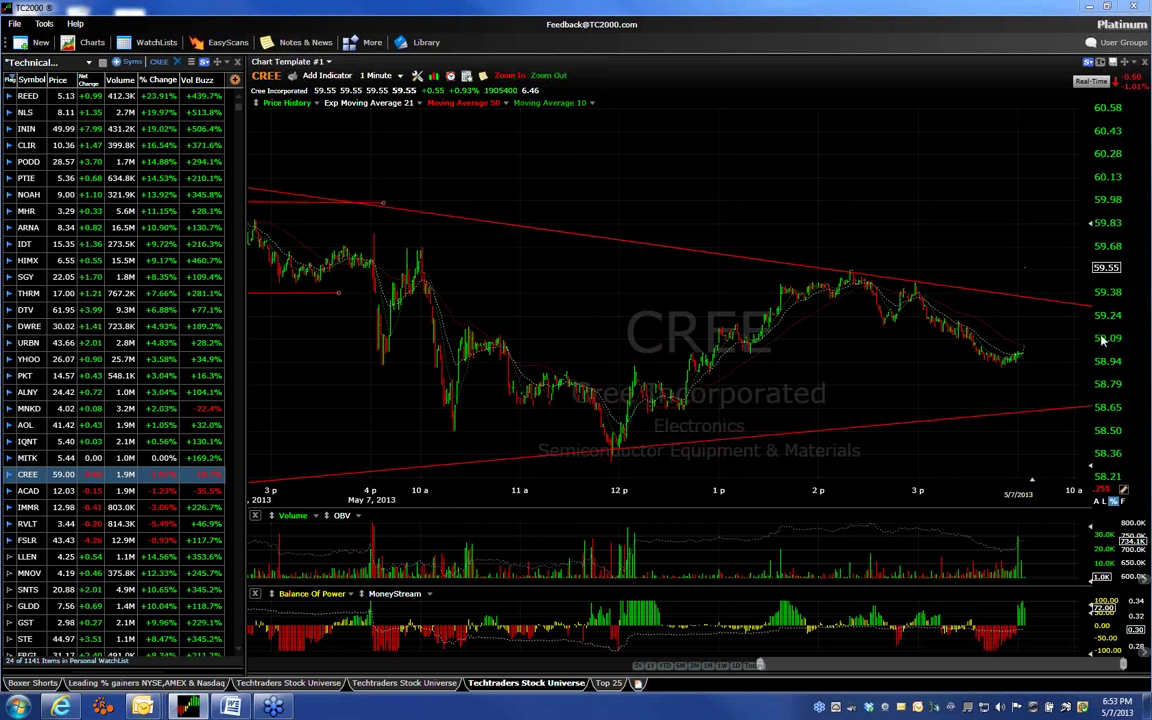
left_click(588, 181)
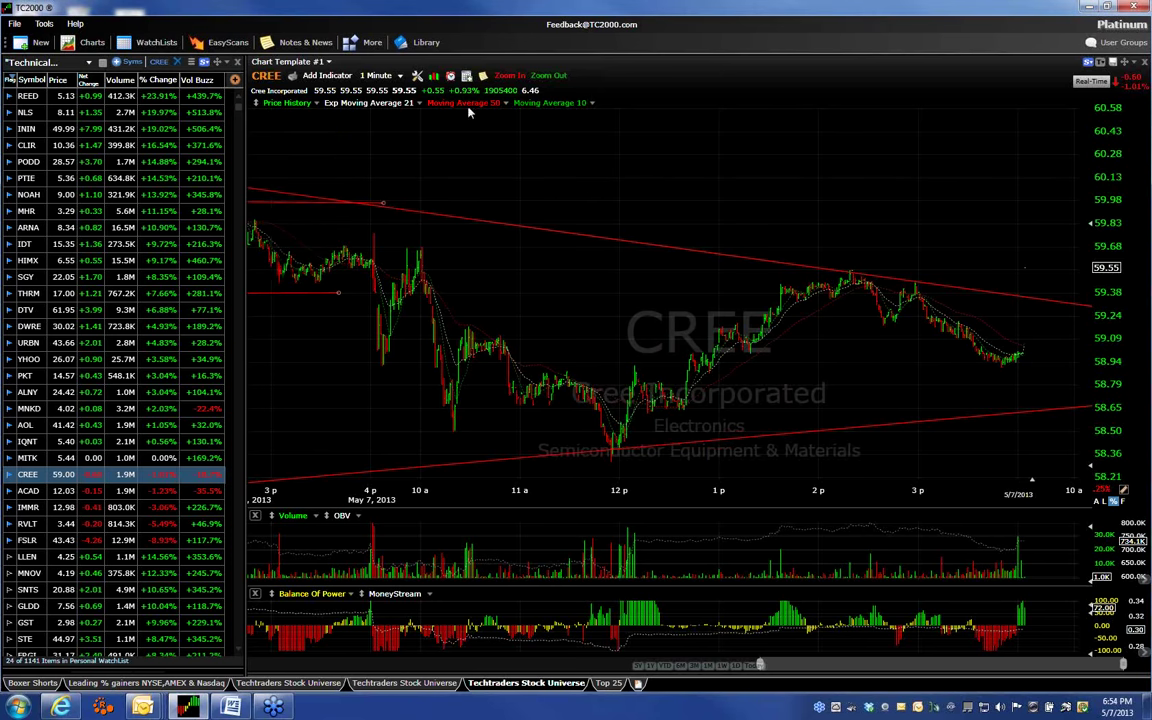
Recheck CREE's triangle on the 15-minute chart and bring up HIMX in the same time frame.
left_click(378, 76)
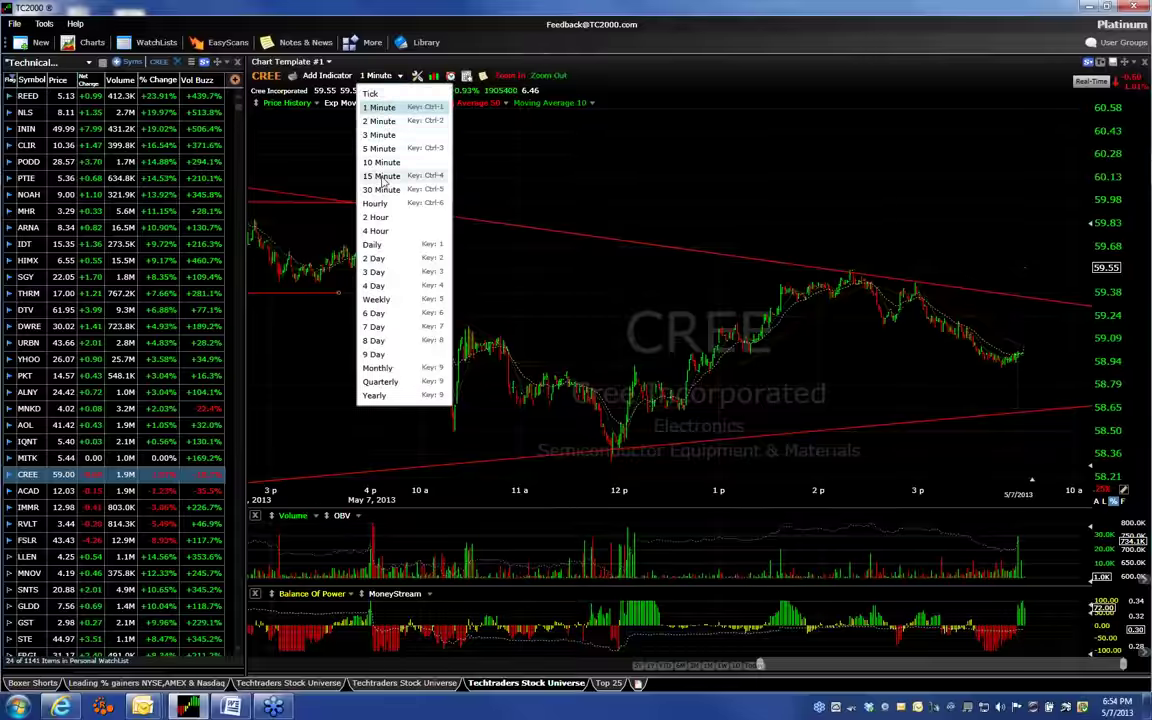
left_click(381, 176)
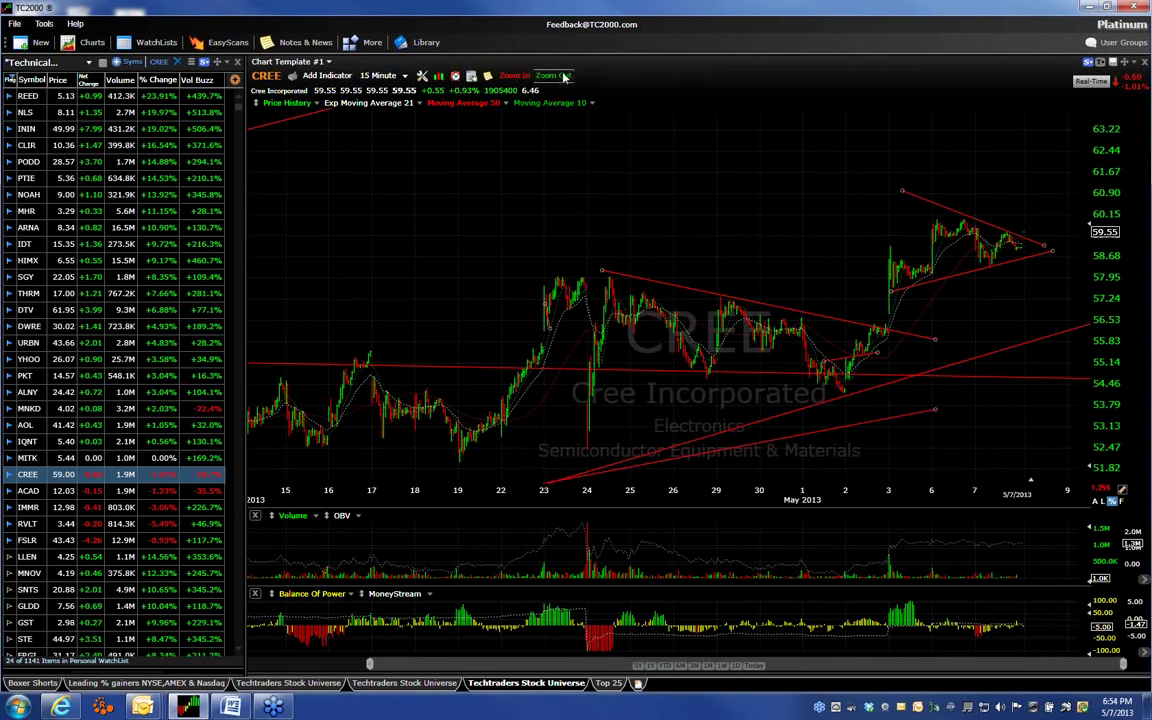
left_click(30, 262)
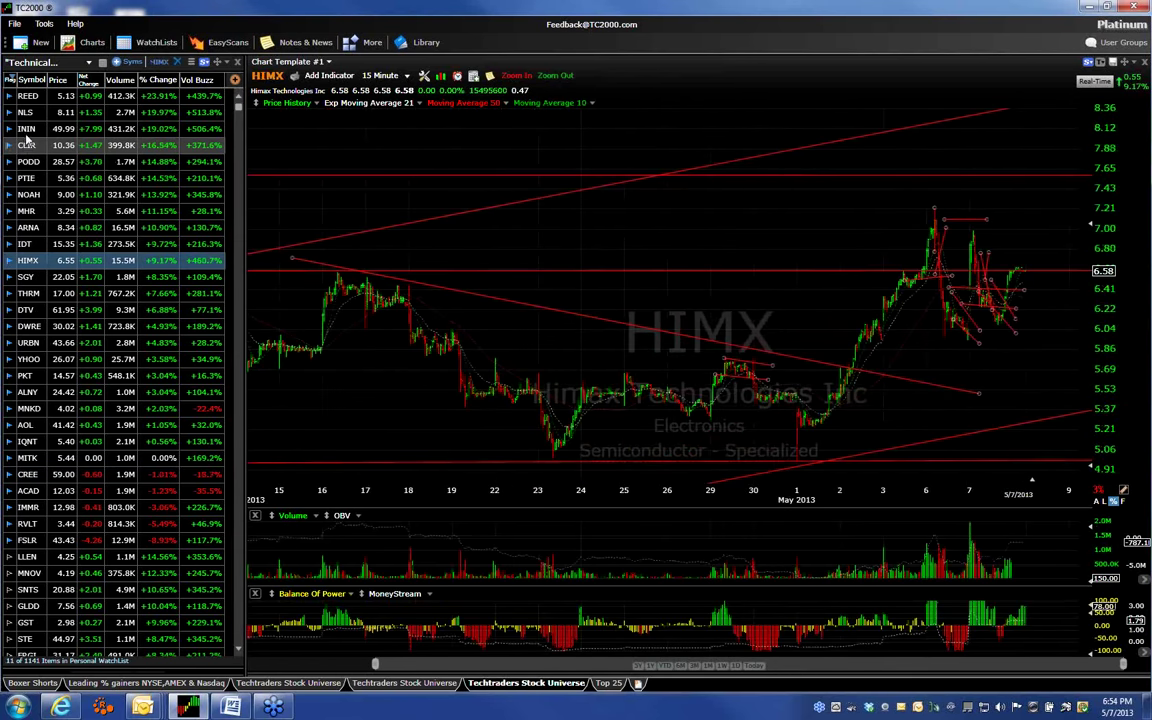
On REED's 15-minute chart, reposition the May 7 rising channel's upper line to run from about 4.47 to about 5.60.
left_click(27, 96)
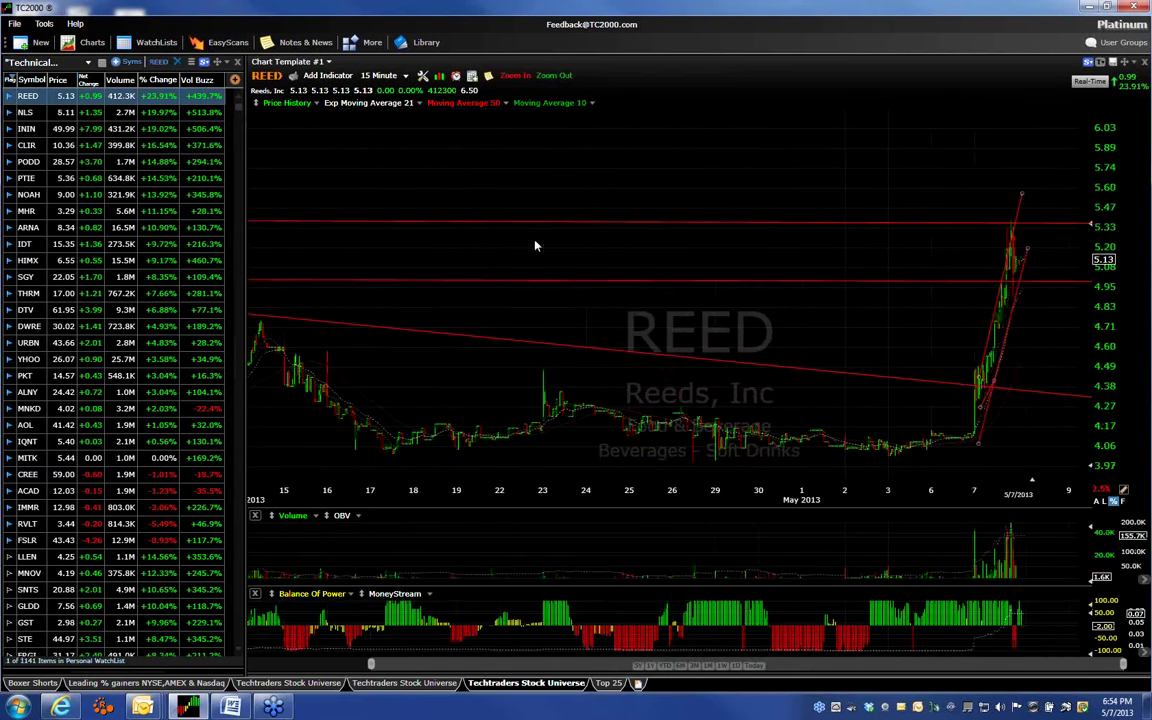
left_click(514, 75)
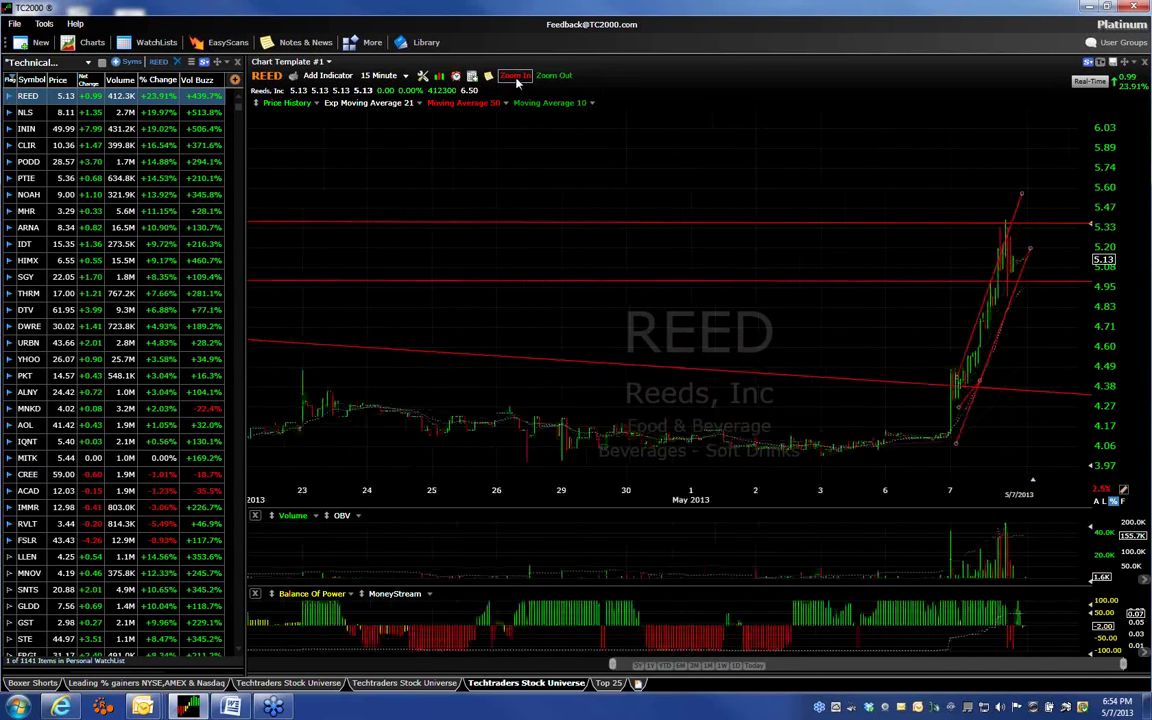
left_click(514, 75)
left_click_drag(908, 368, 880, 345)
left_click(858, 453)
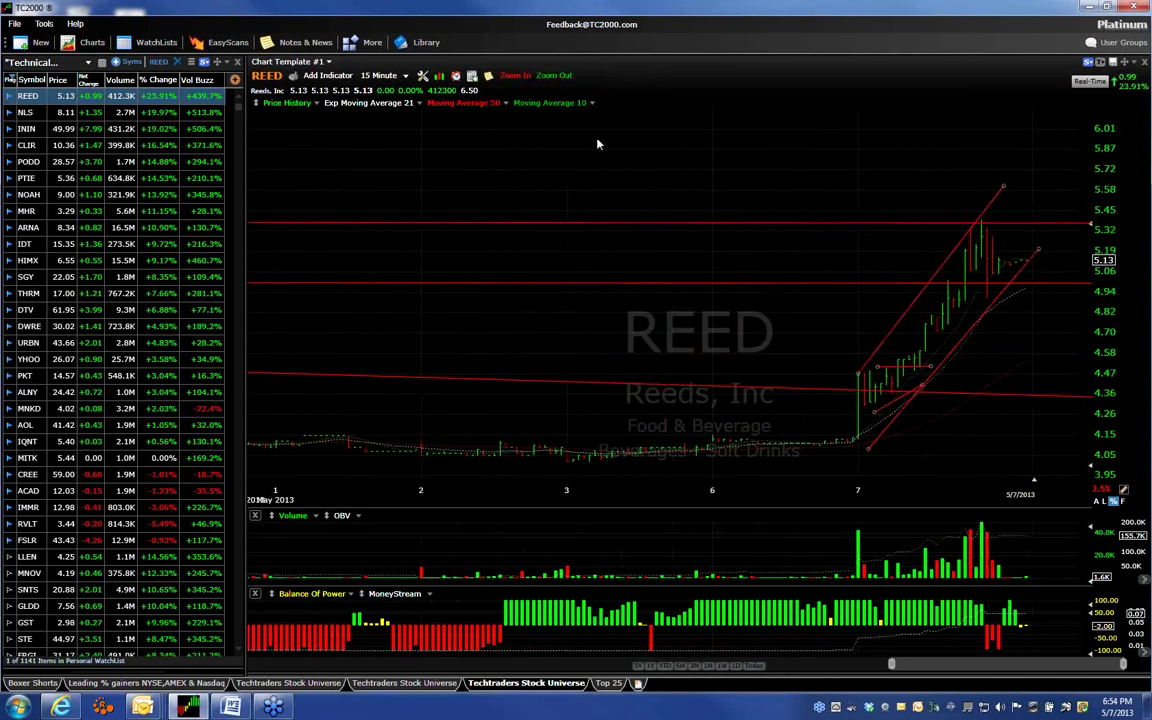
left_click(553, 75)
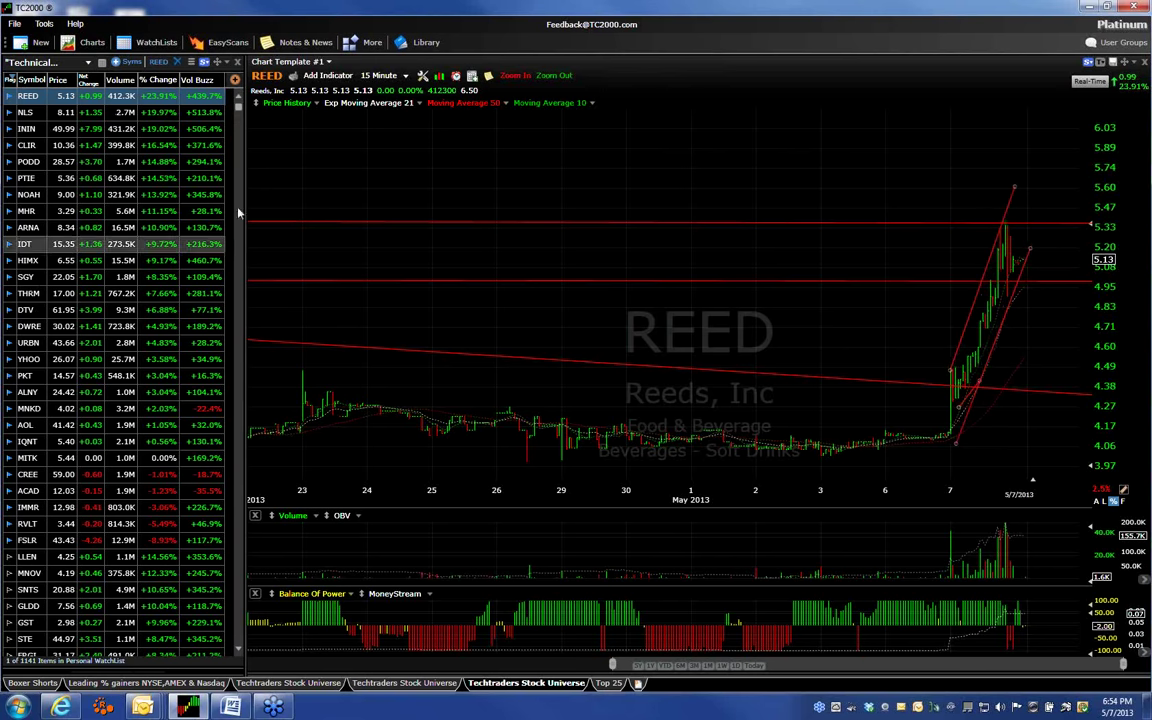
Review REED's May 7 rising channel on the 1-minute chart, then bring up a closer view of its daily chart.
left_click(378, 75)
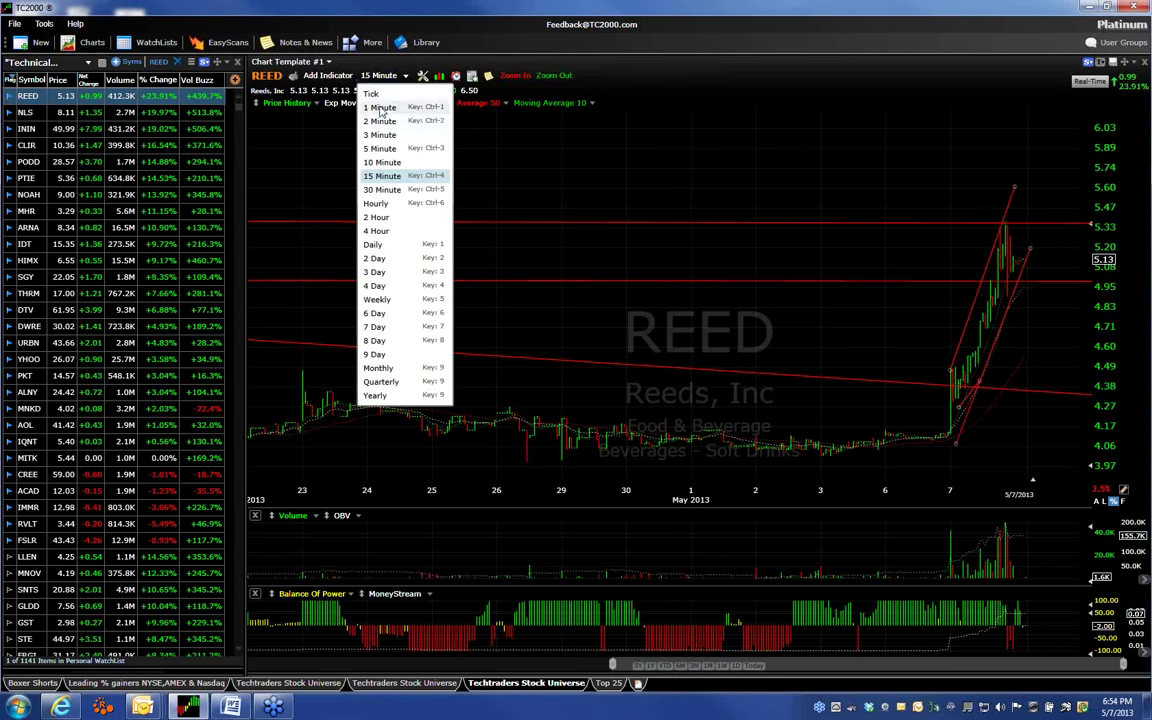
left_click(380, 108)
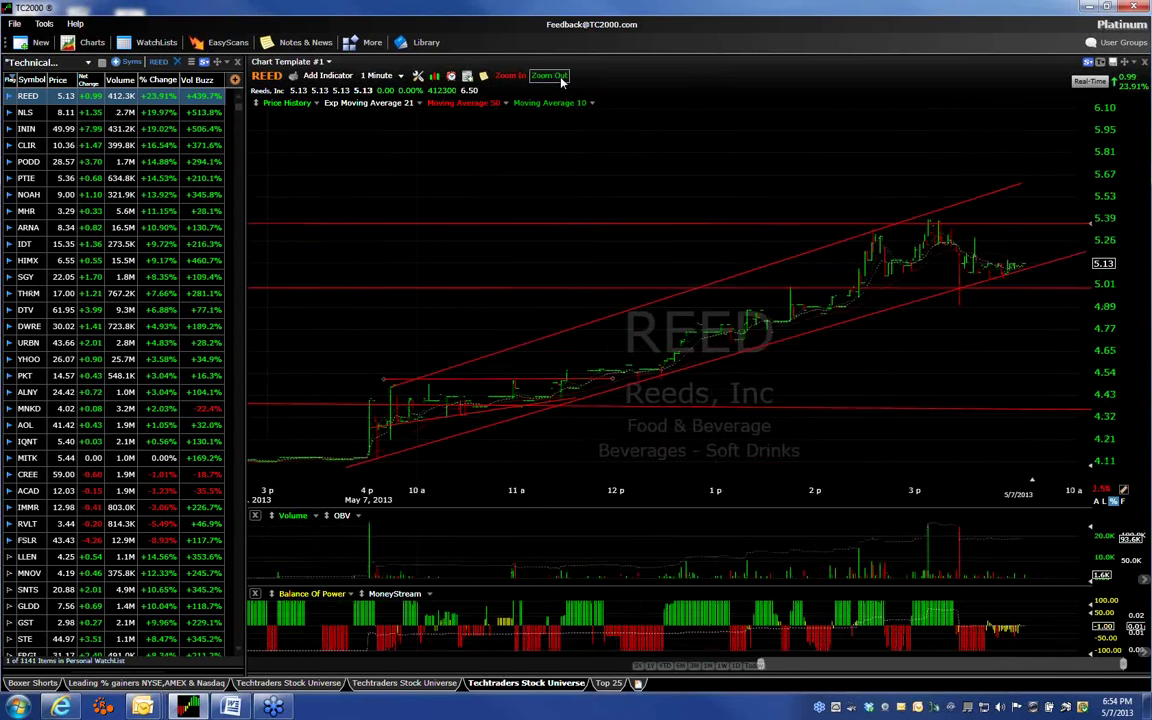
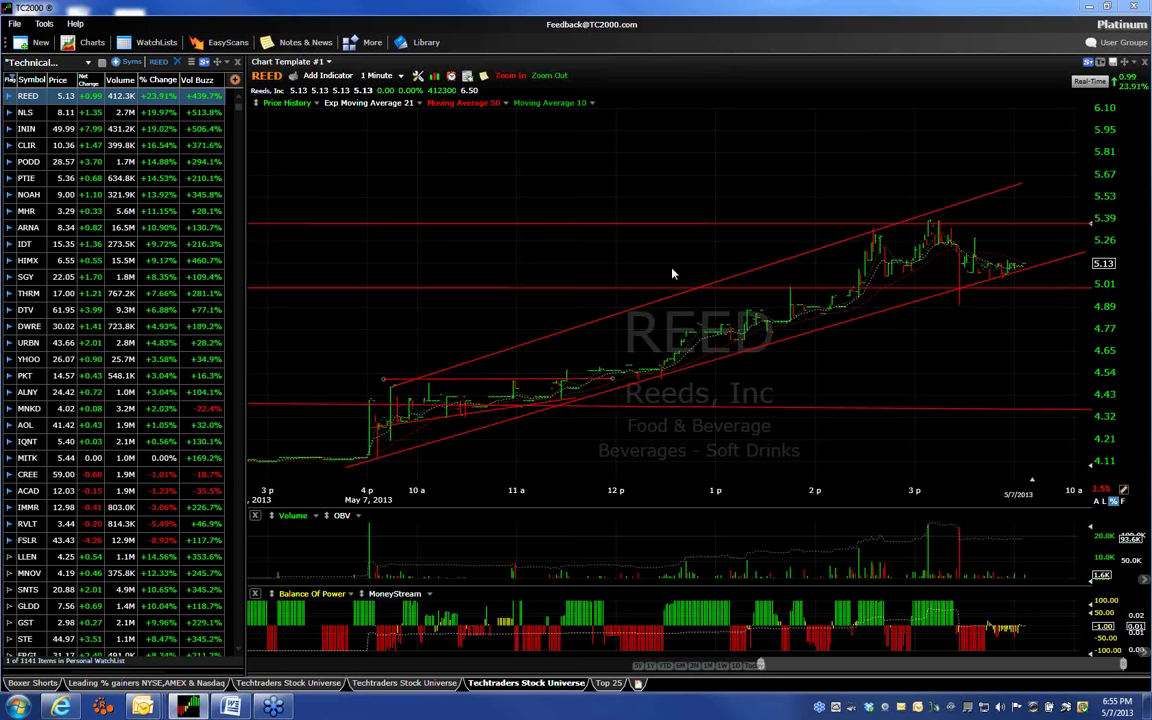
key("d")
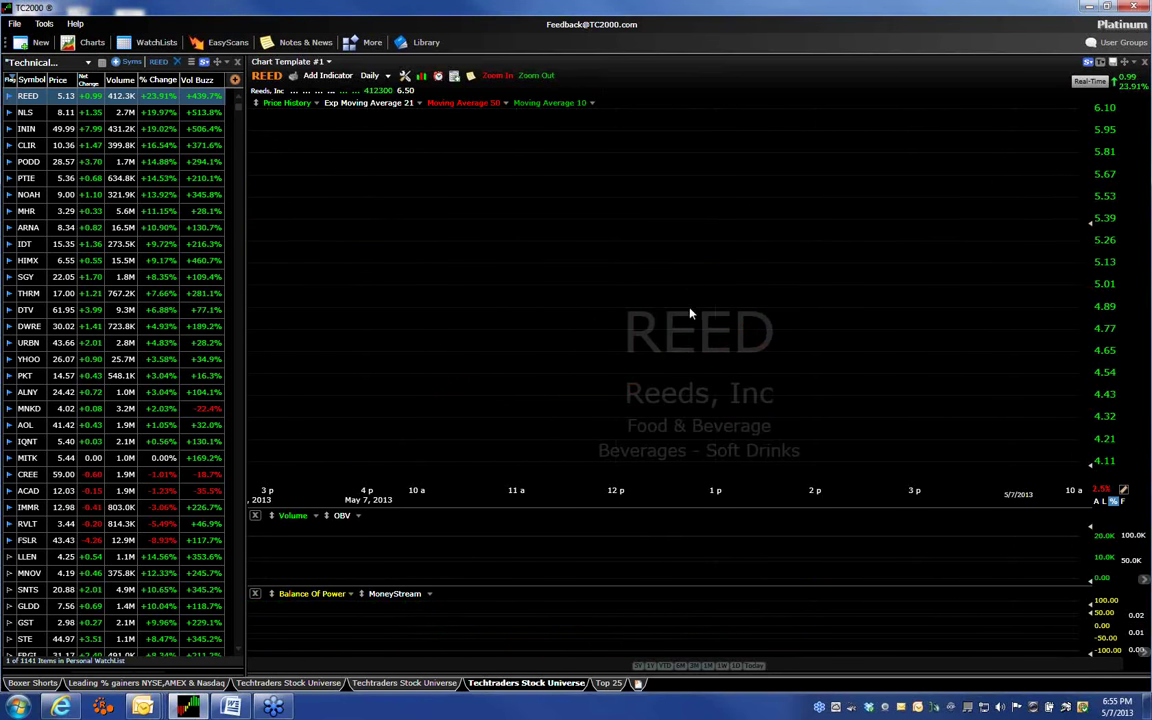
left_click(492, 77)
left_click(492, 77)
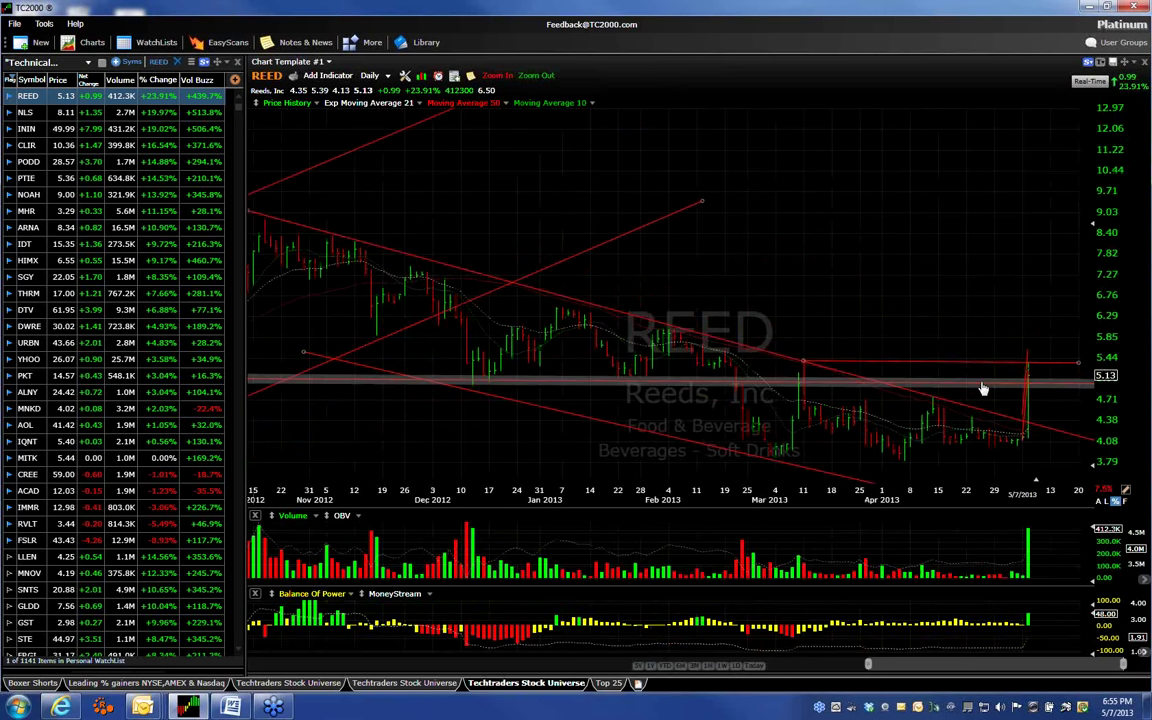
Check REED's March 11 daily bar against May 7 and level and extend the horizontal line from the March high at about 5.40.
left_click(806, 420)
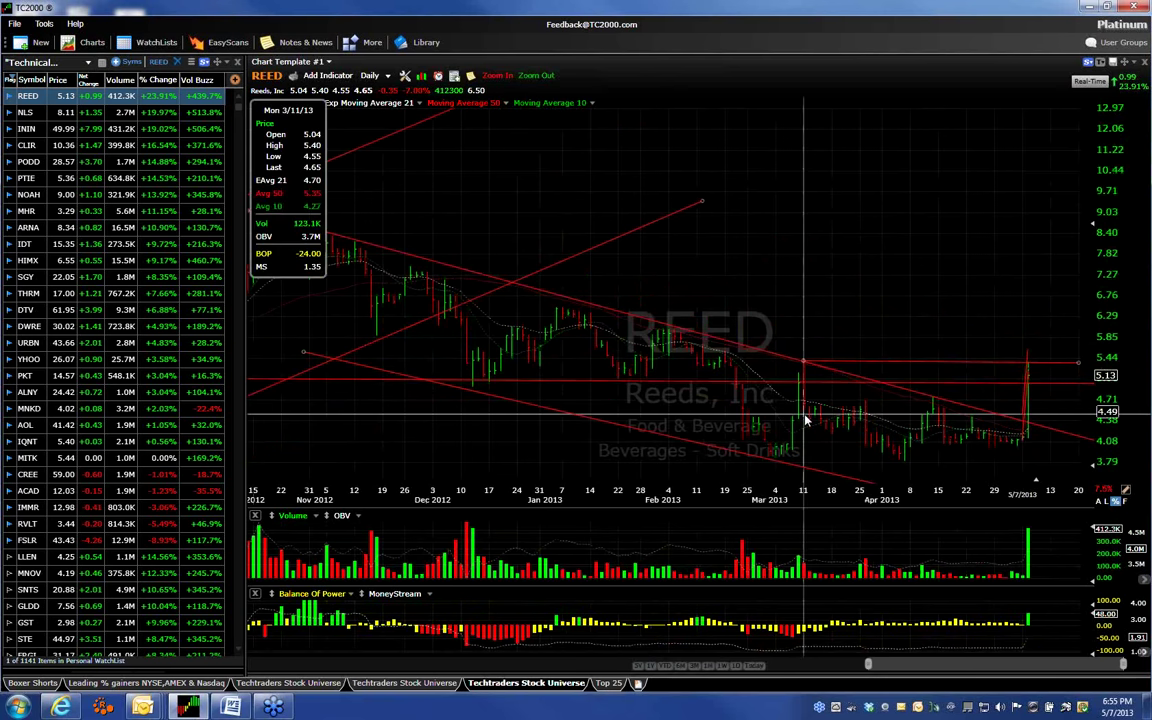
left_click(1030, 421)
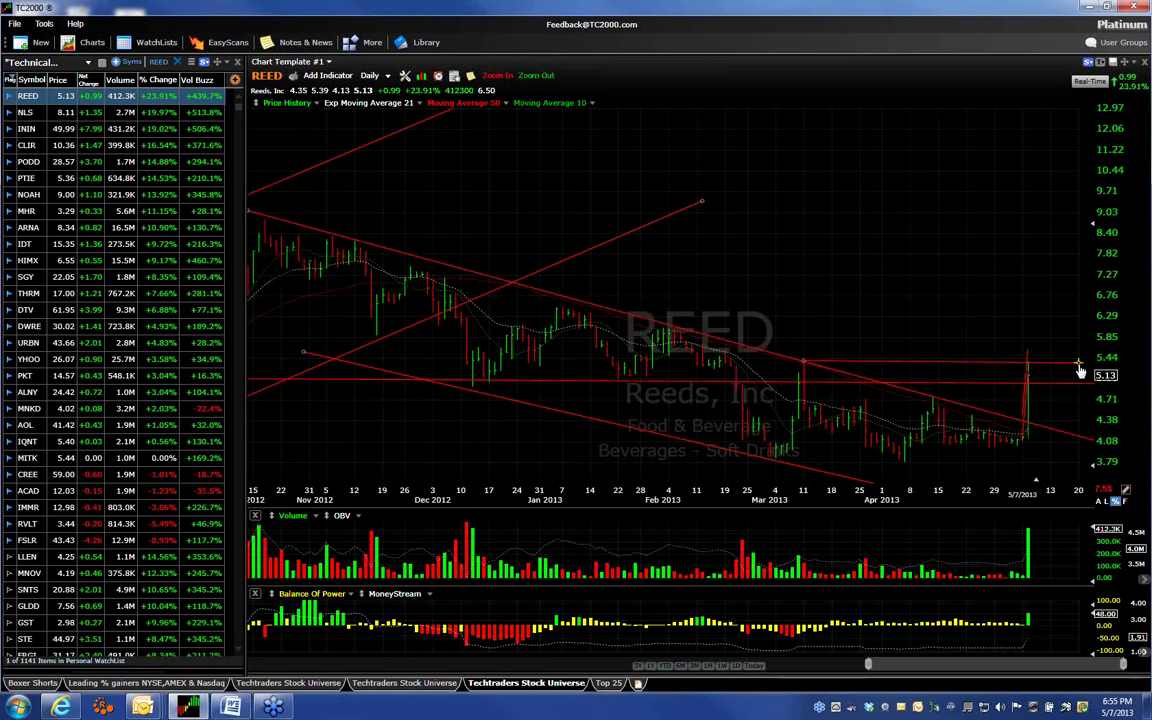
left_click(960, 404)
left_click(915, 437)
Delete the two steep intraday channel lines overlapping the May 7 bar on REED's daily chart.
mouse_move(1034, 314)
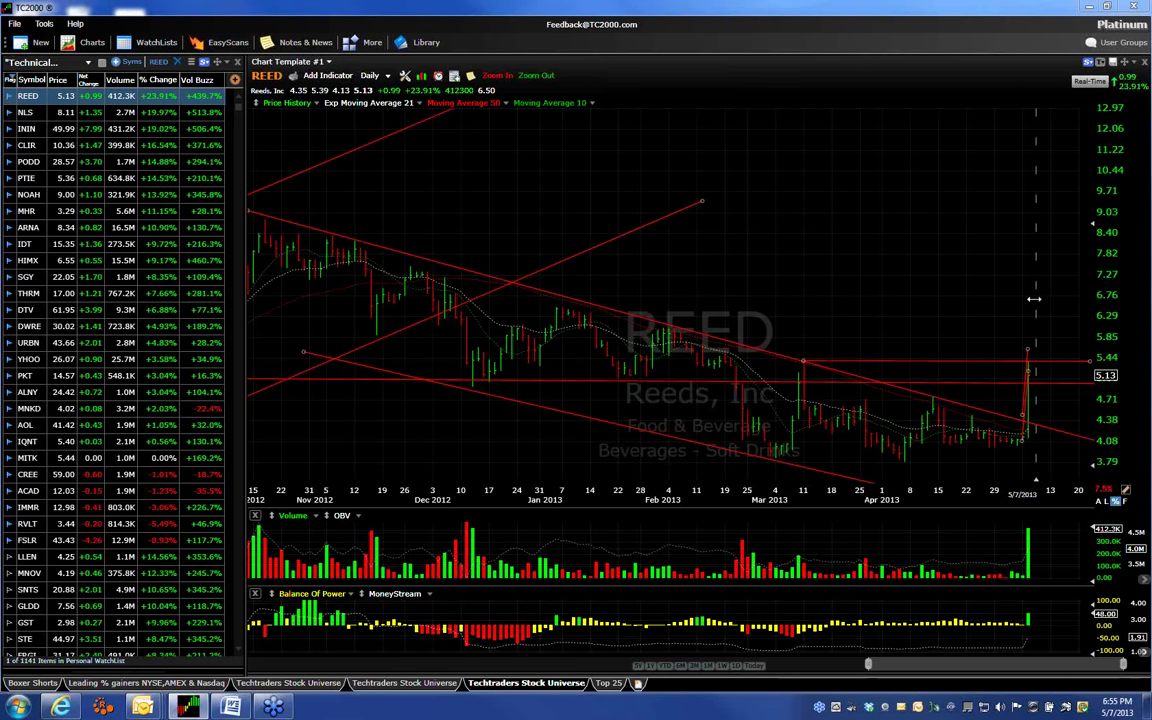
right_click(1027, 397)
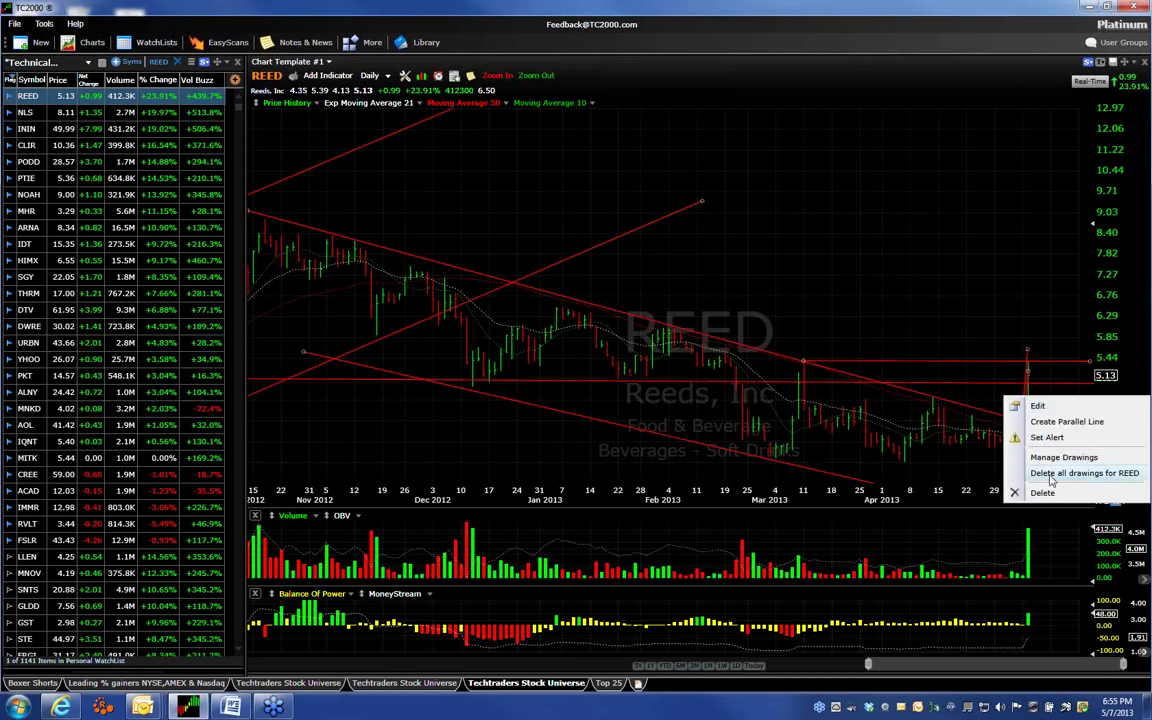
right_click(1027, 405)
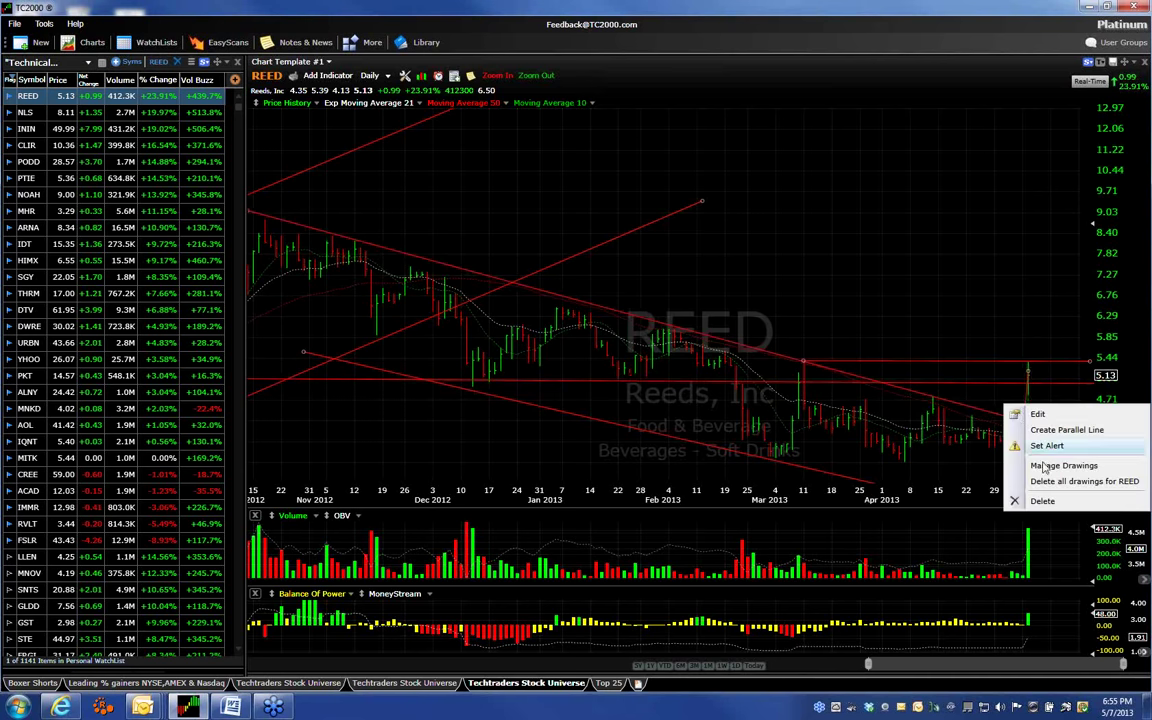
left_click(1043, 501)
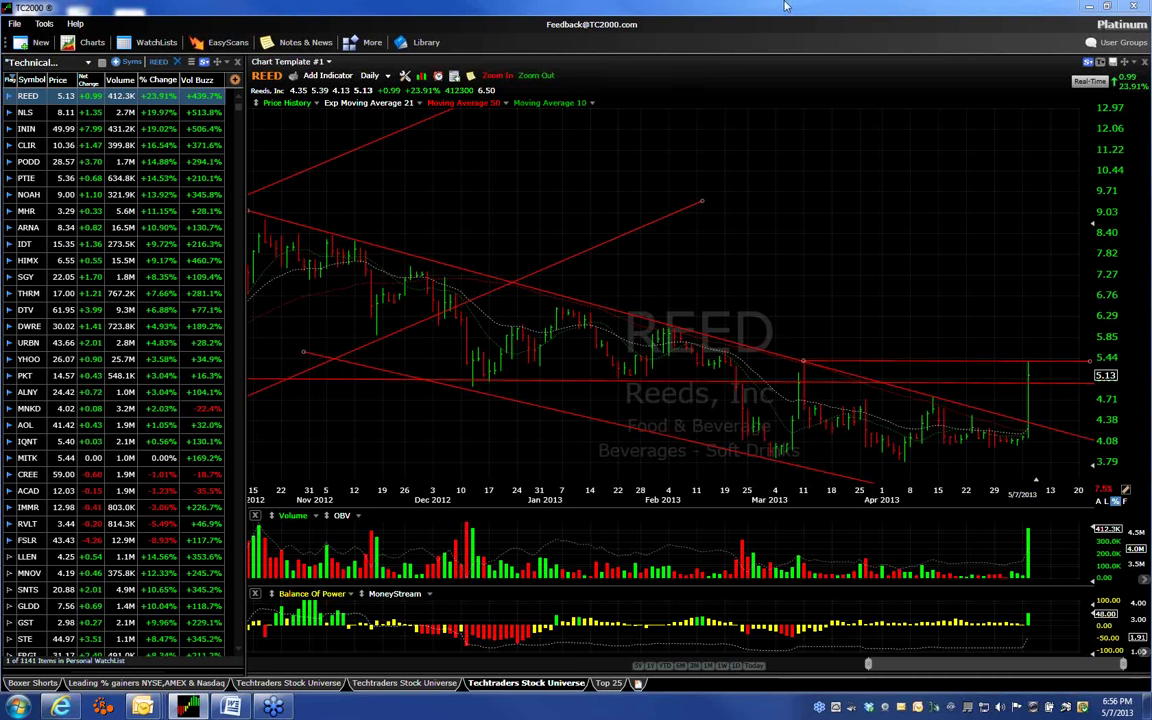
Switch to Internet Explorer, maximize it and open the members' trading room on thetechtrader.com.
left_click(1089, 6)
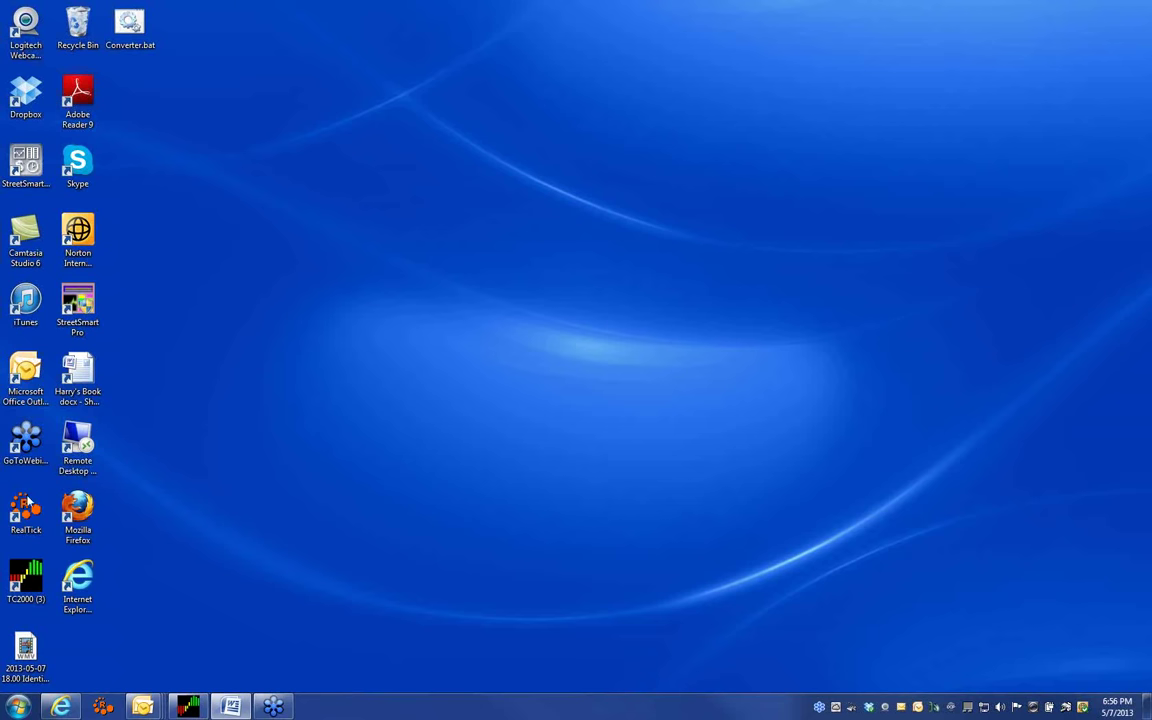
left_click(86, 578)
double_click(86, 578)
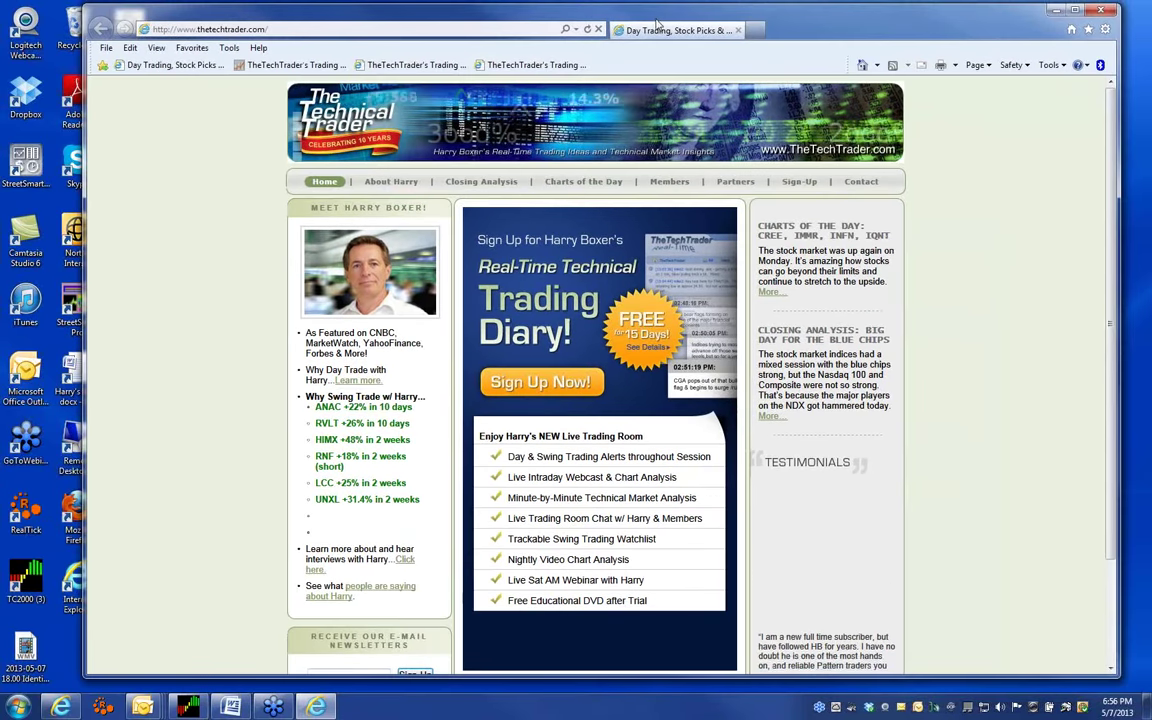
double_click(657, 22)
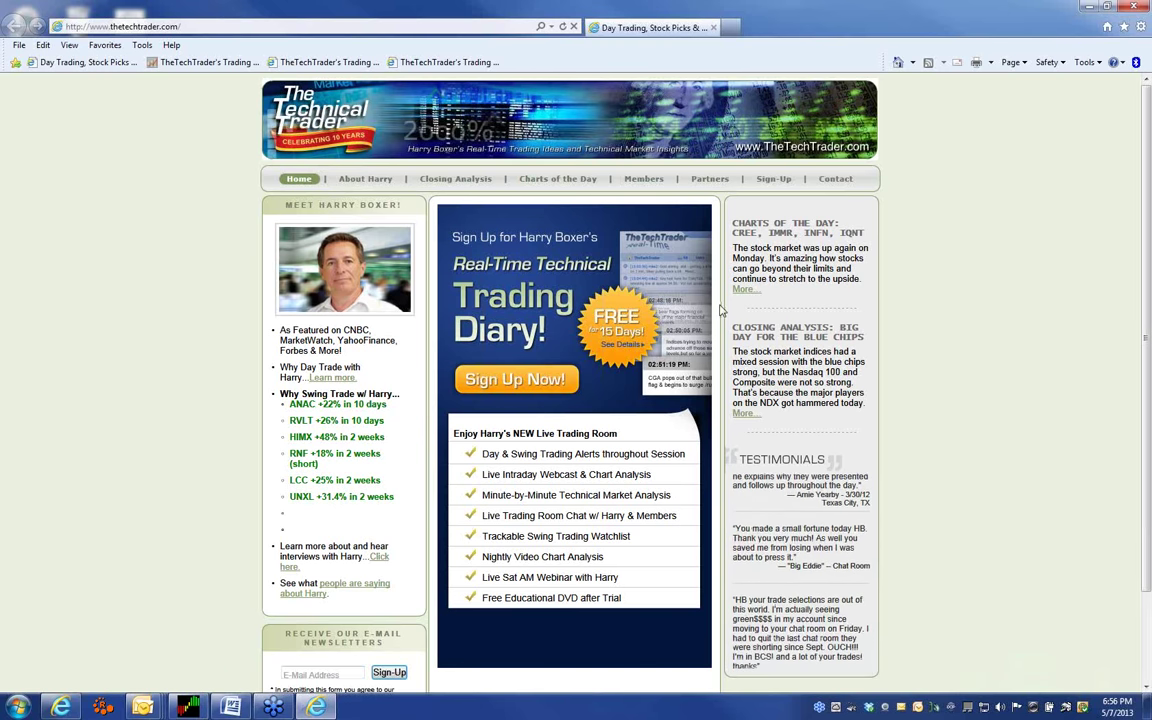
left_click(633, 183)
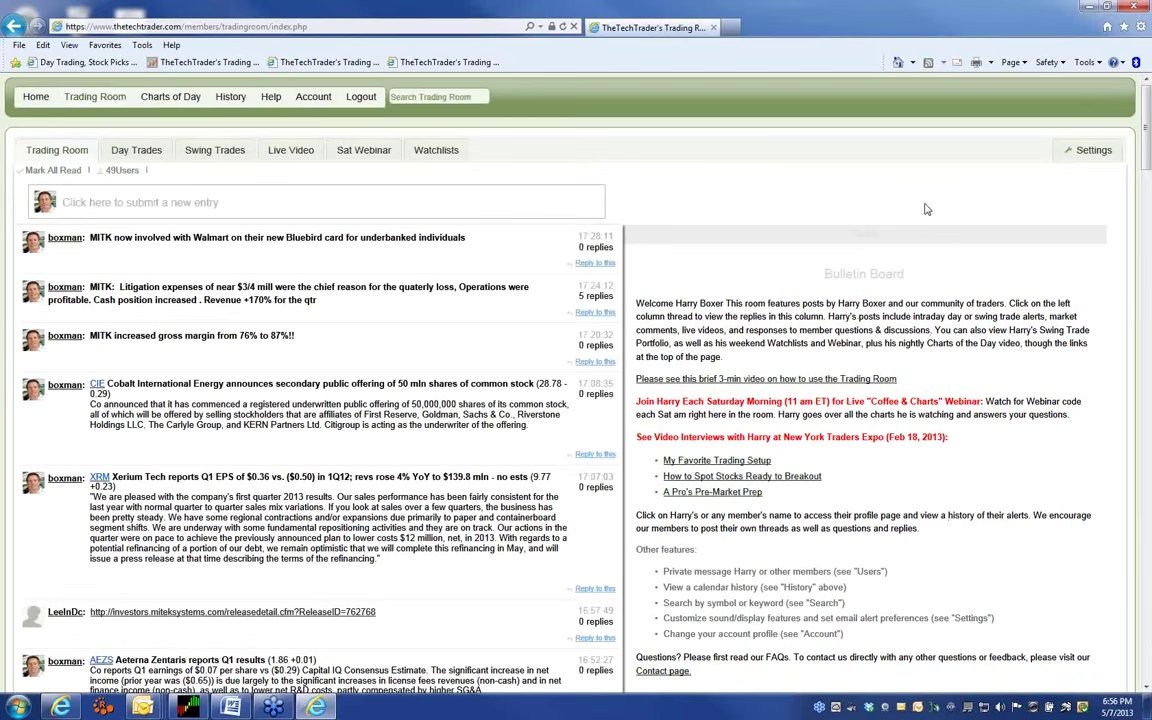
Examine the trading room's earnings calendar and after-hours earnings posts, and close the browser.
scroll(929, 210, "down", 5)
scroll(929, 210, "down", 20)
scroll(933, 271, "down", 1)
scroll(933, 271, "up", 3)
scroll(933, 271, "down", 2)
scroll(935, 272, "up", 5)
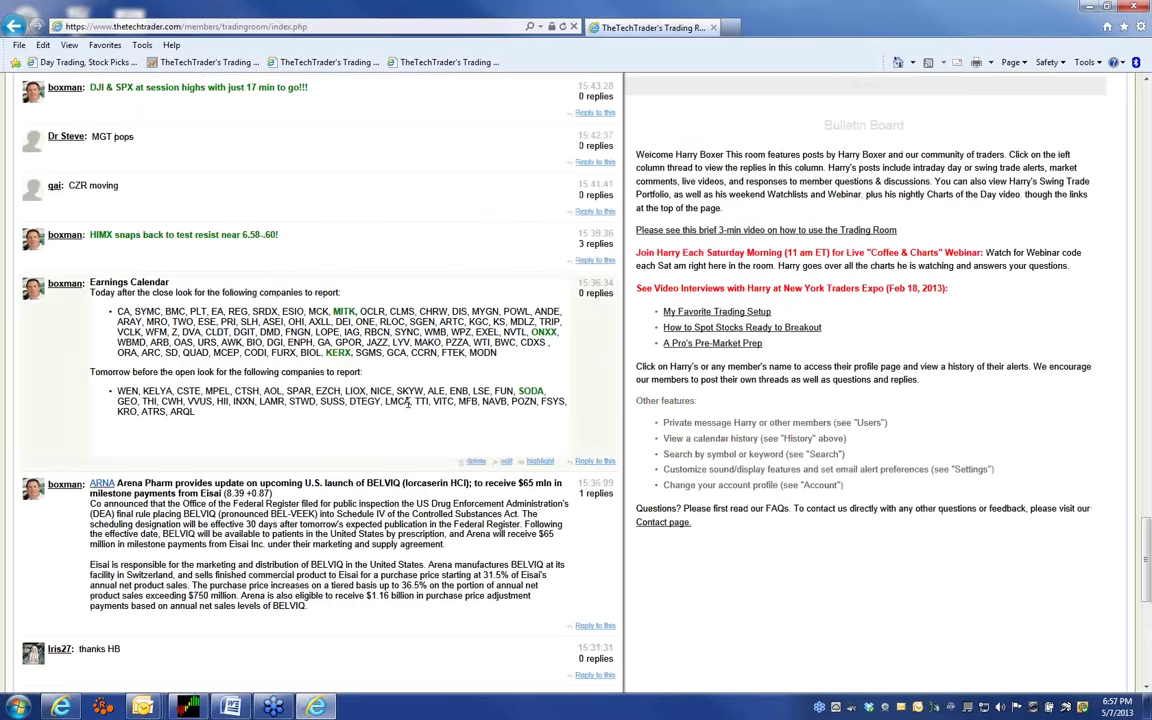
scroll(350, 324, "up", 3)
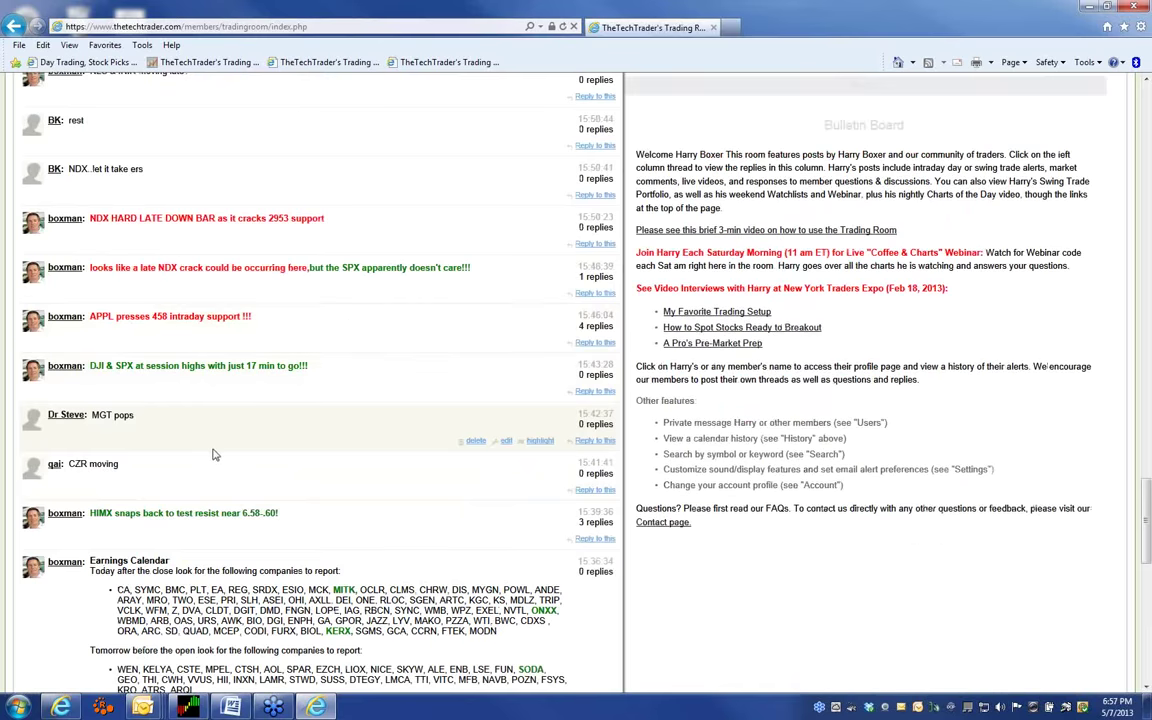
scroll(211, 453, "up", 10)
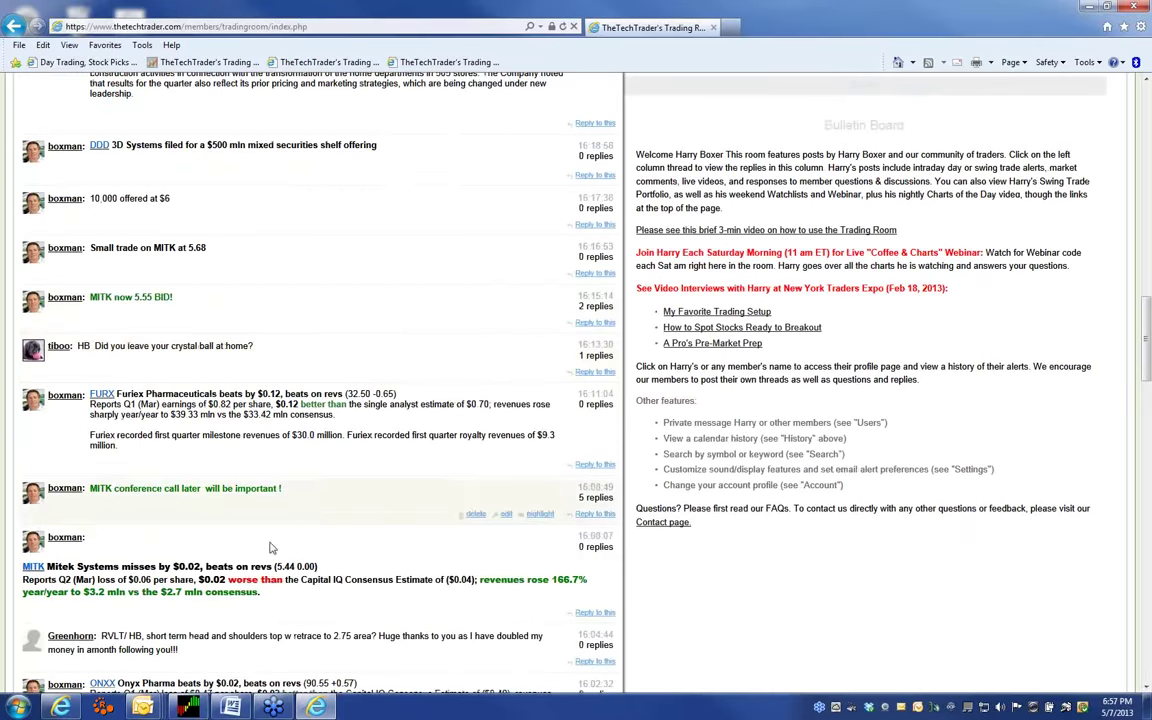
scroll(219, 506, "down", 5)
scroll(240, 460, "up", 8)
scroll(255, 410, "up", 4)
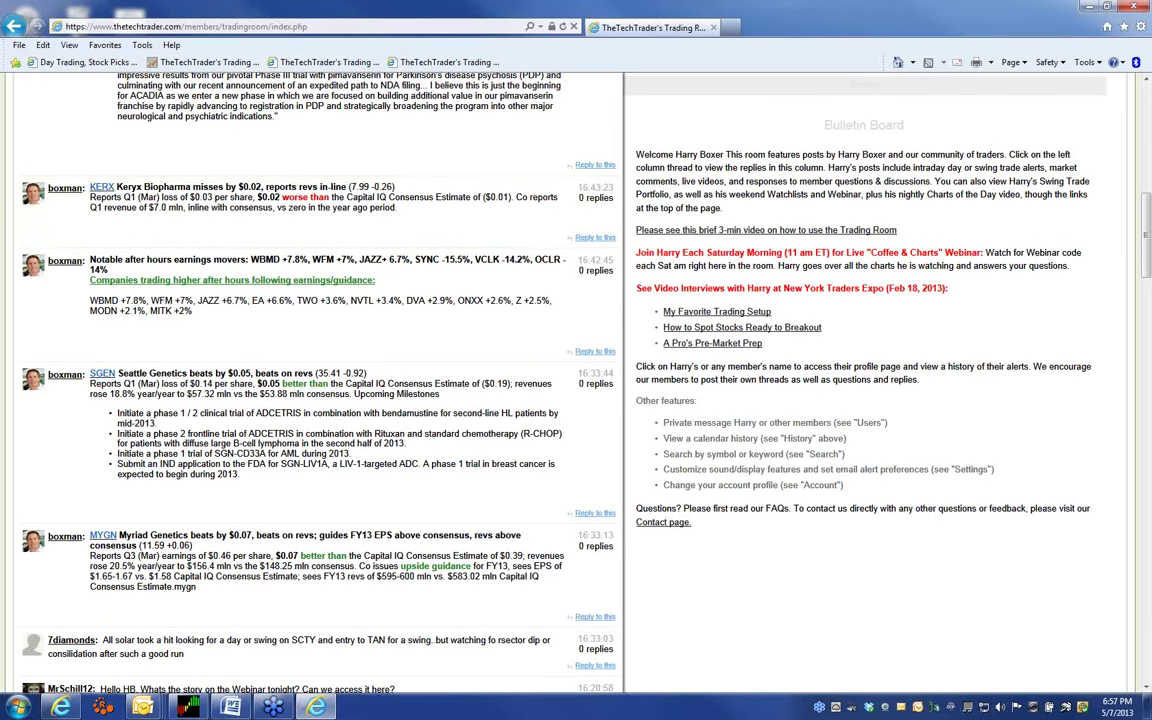
key("alt+F4")
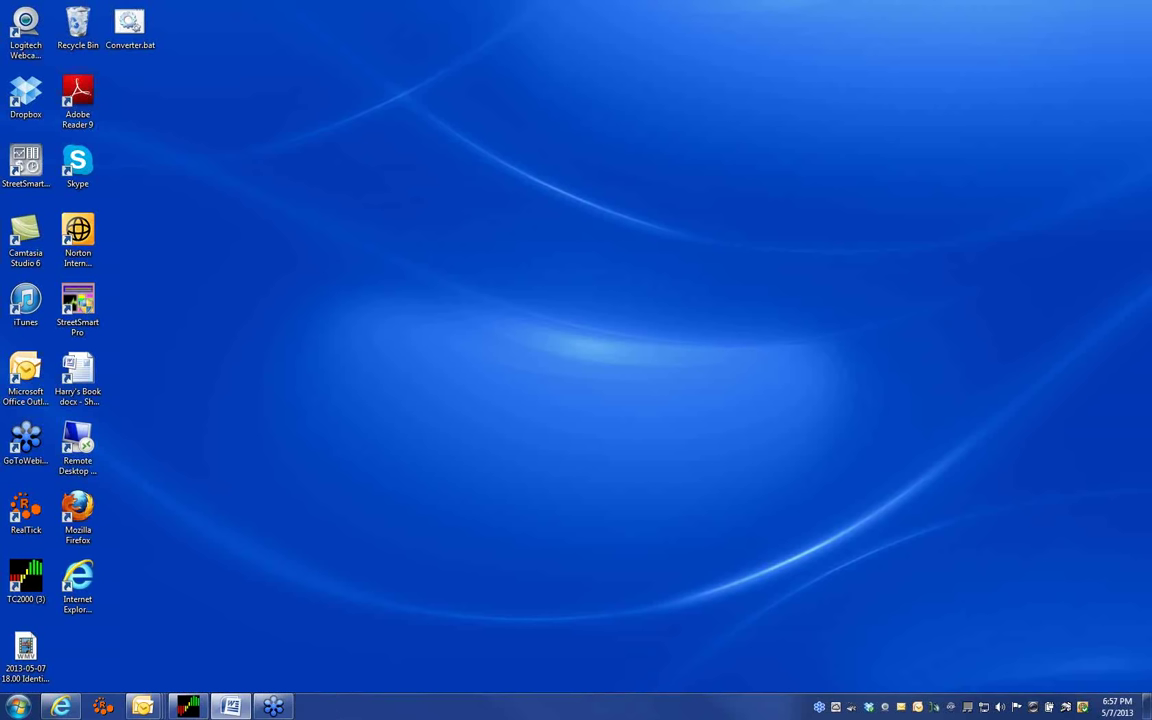
Switch back to TC2000 and review HIMX's daily chart over a longer period.
left_click(188, 706)
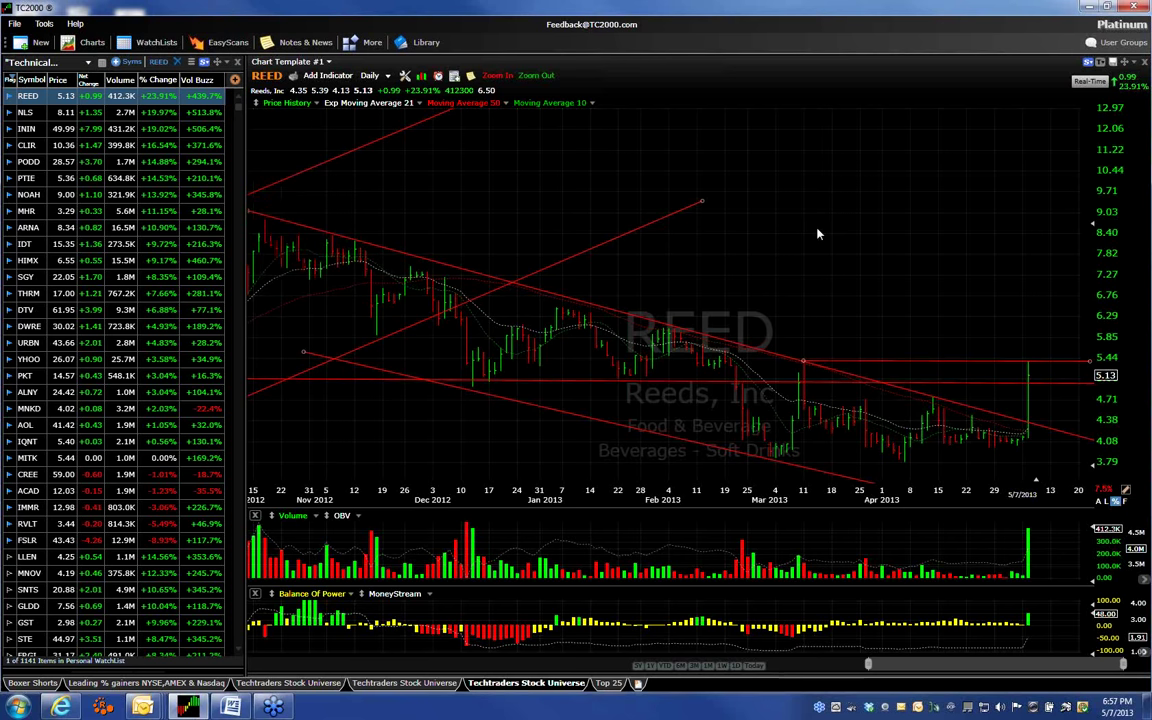
type("HIMX")
key("Return")
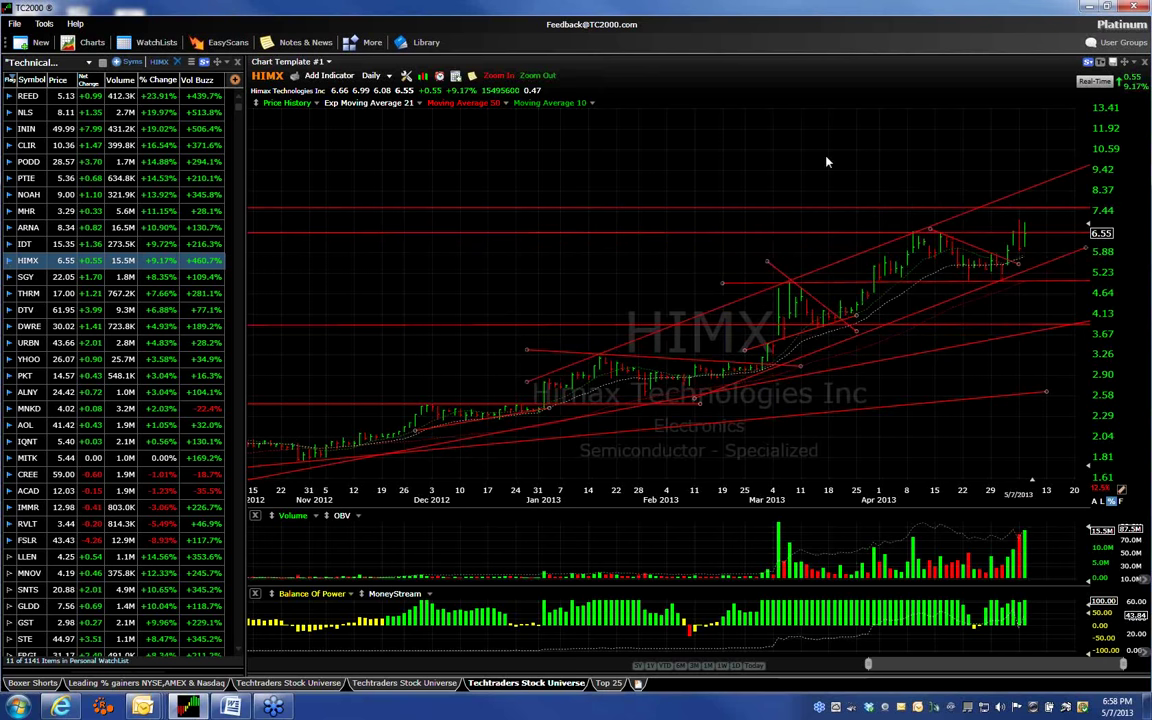
left_click(537, 75)
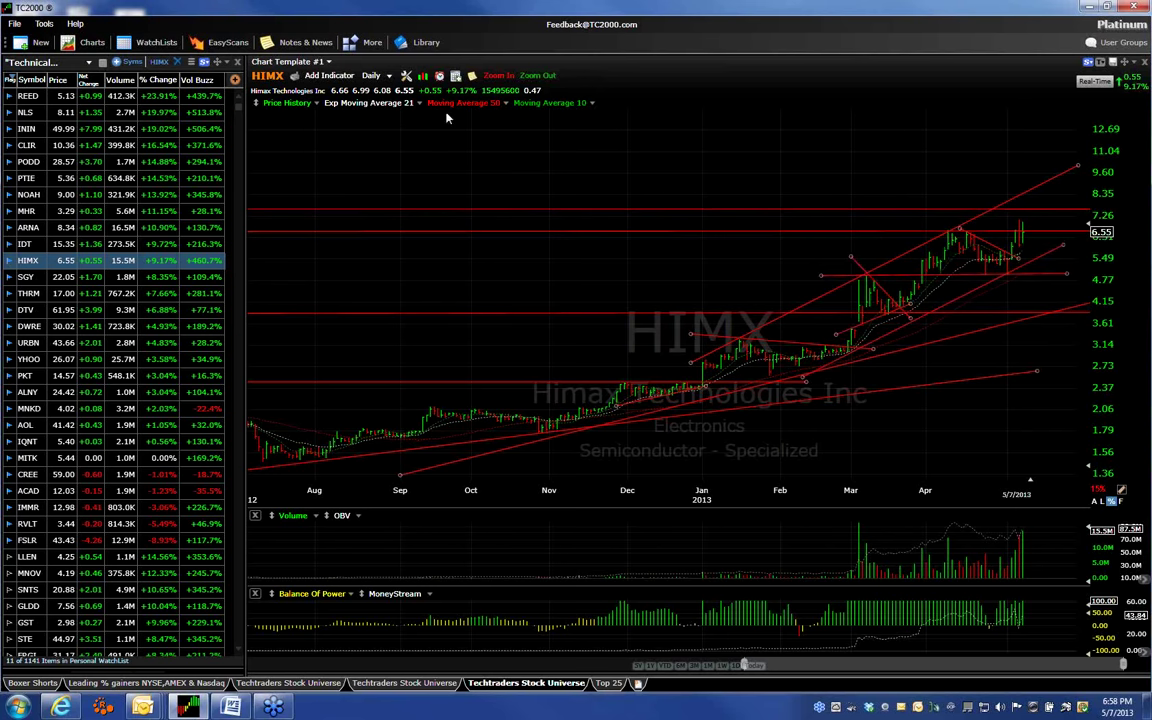
Examine HIMX's May 6 and 7 patterns on the 5-minute chart and return to the daily time frame.
left_click(372, 76)
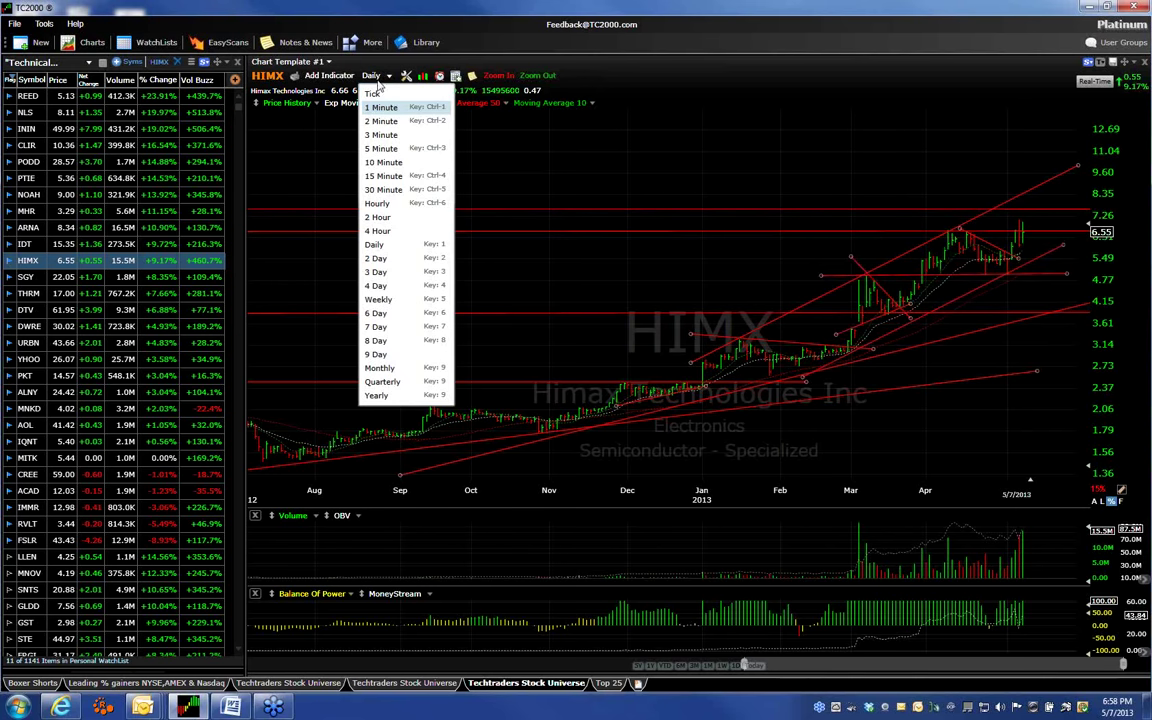
left_click(389, 149)
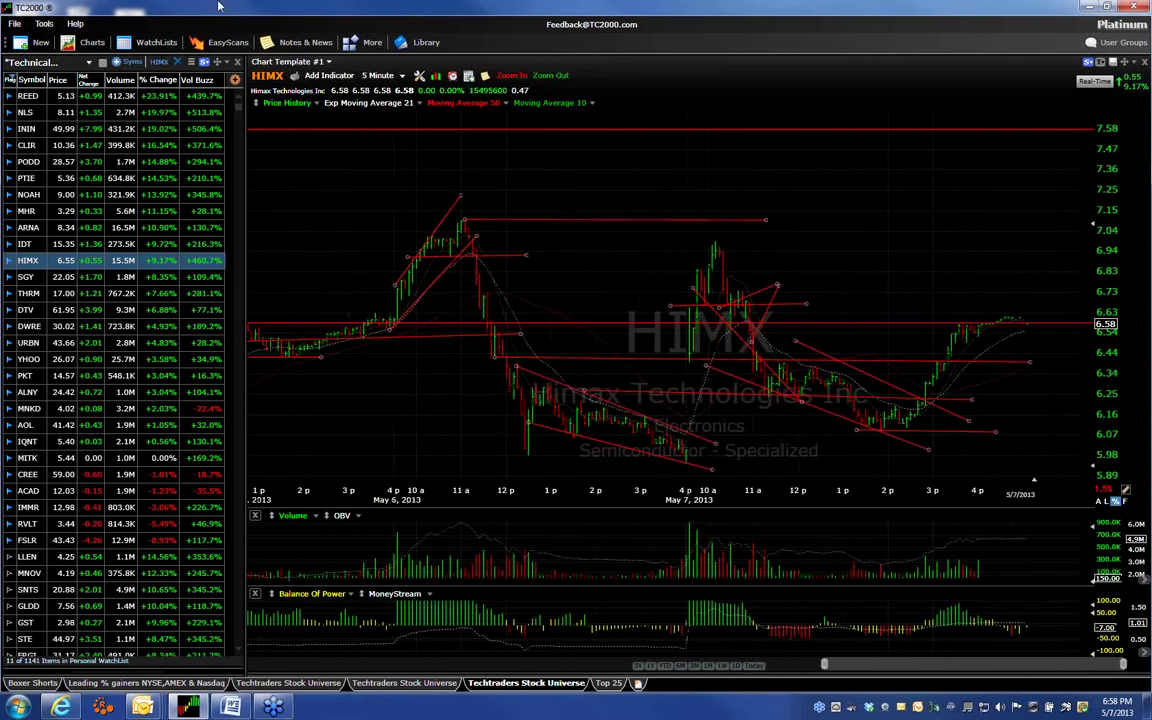
left_click(378, 76)
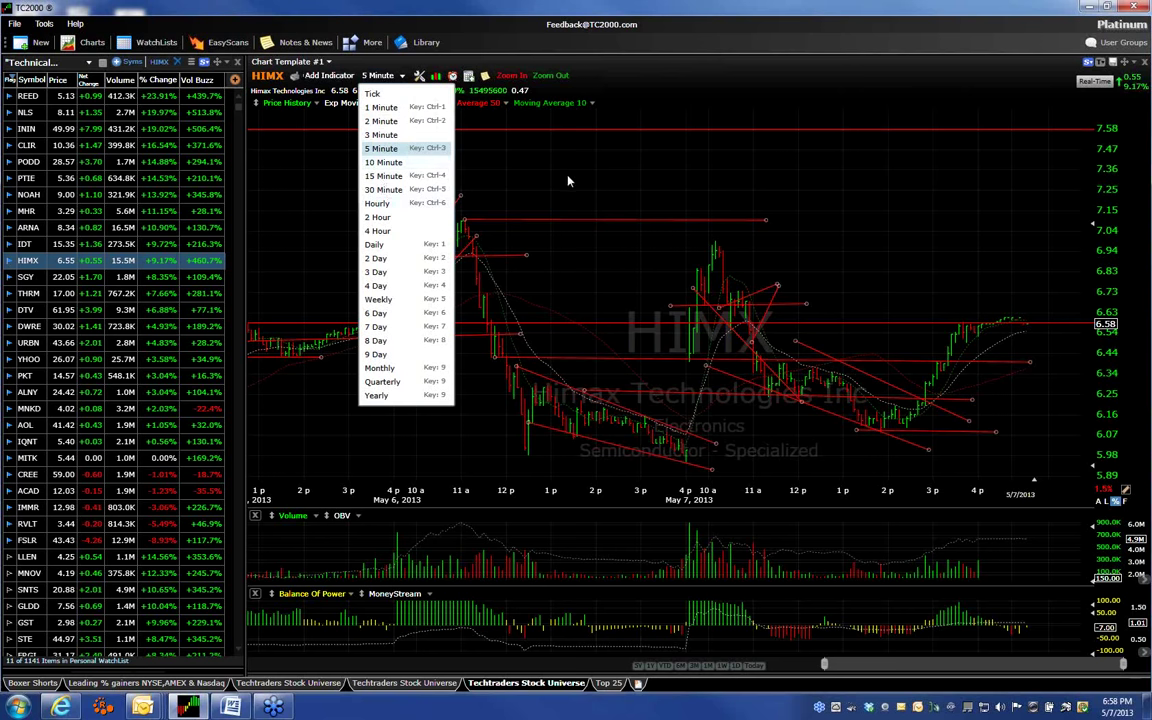
left_click(514, 156)
left_click(379, 78)
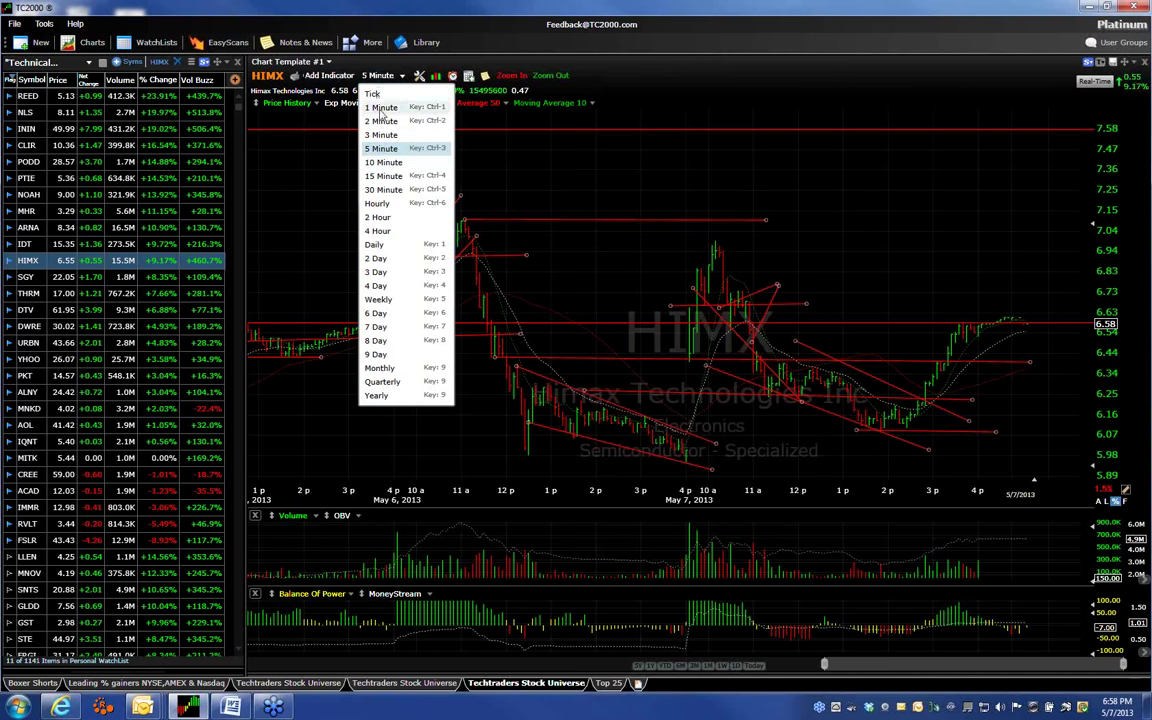
left_click(375, 245)
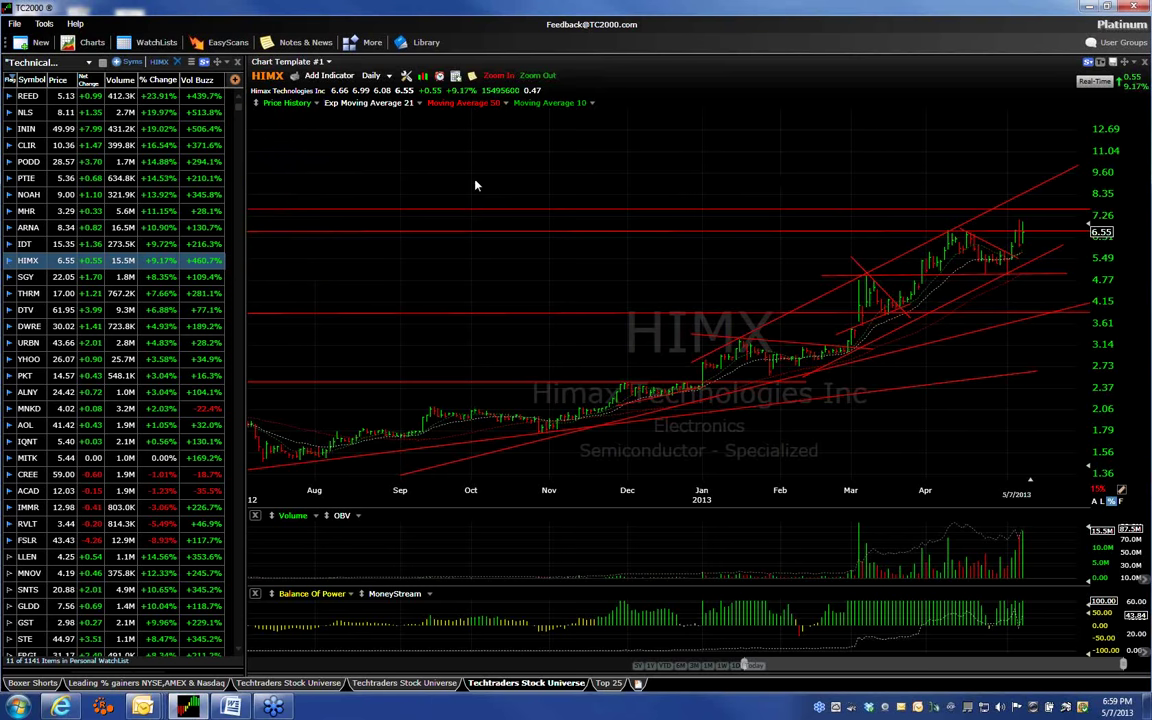
Bring up the daily charts of NTI and RNF and examine their trendlines, stretching NTI's price scale for detail.
type("nti")
key("Return")
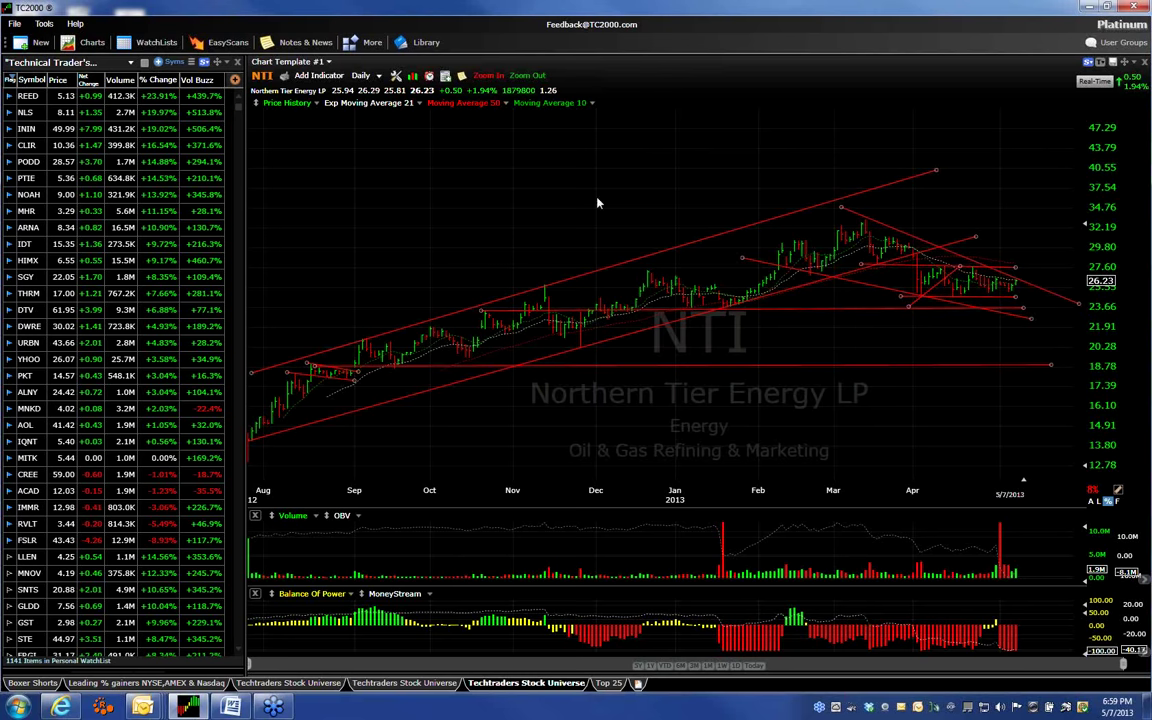
left_click_drag(1055, 214, 811, 403)
type("rnf")
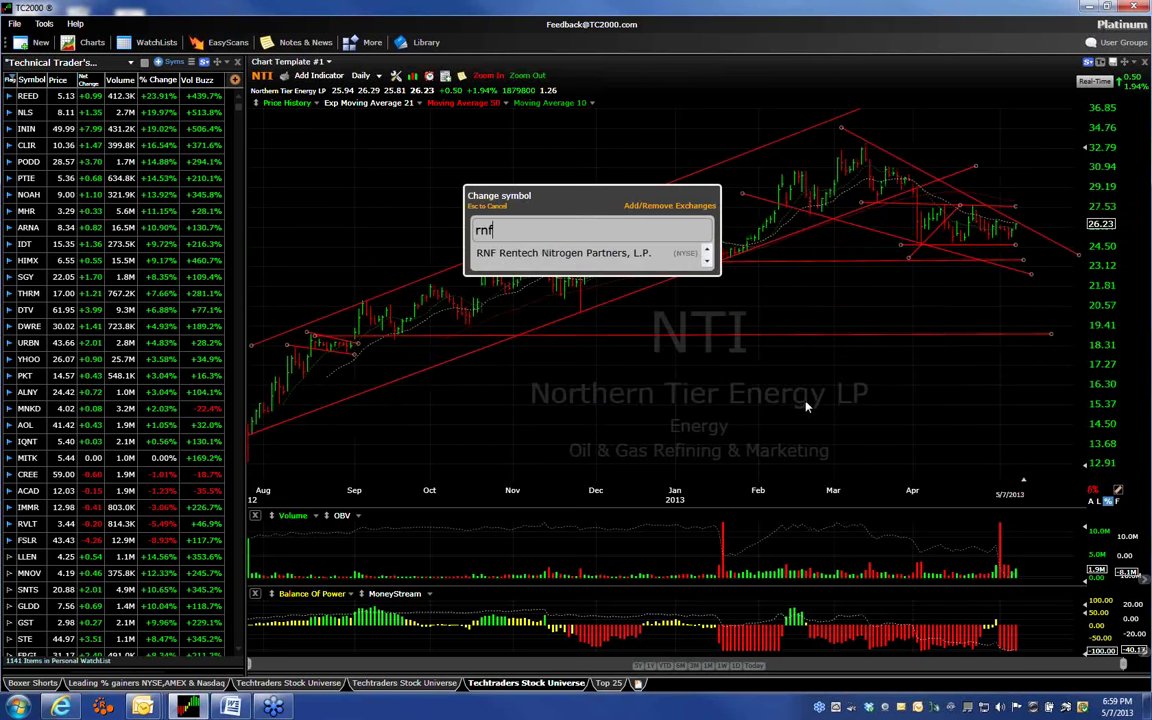
key("Return")
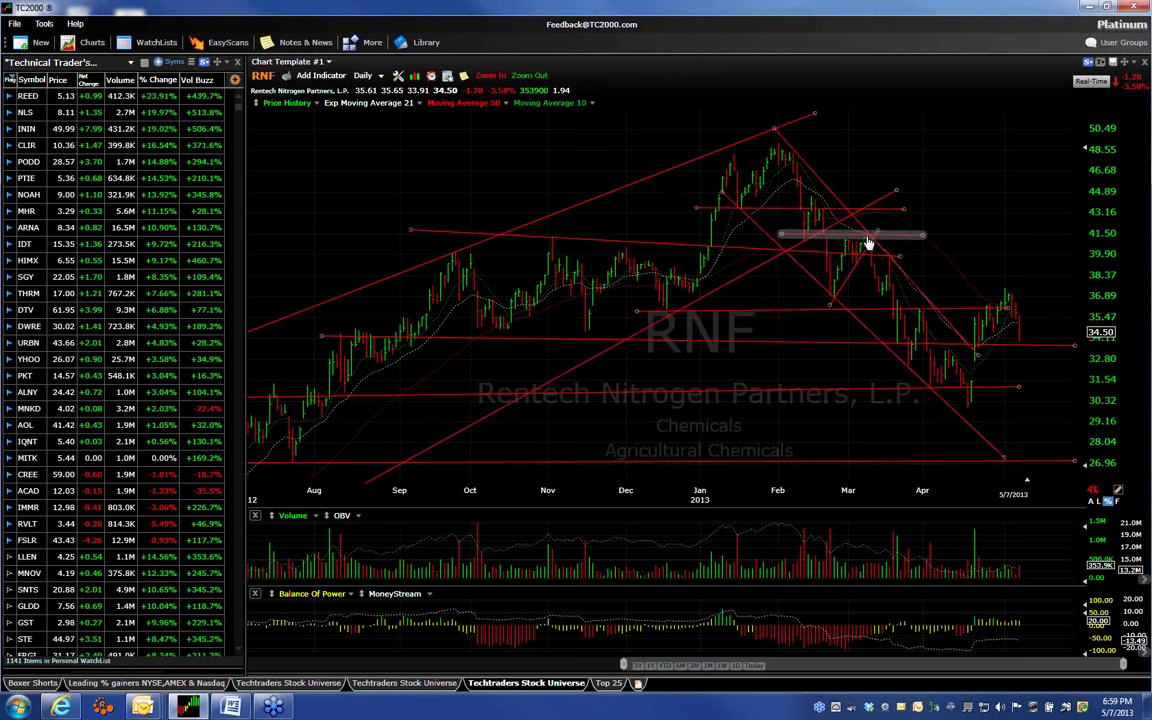
left_click(967, 413)
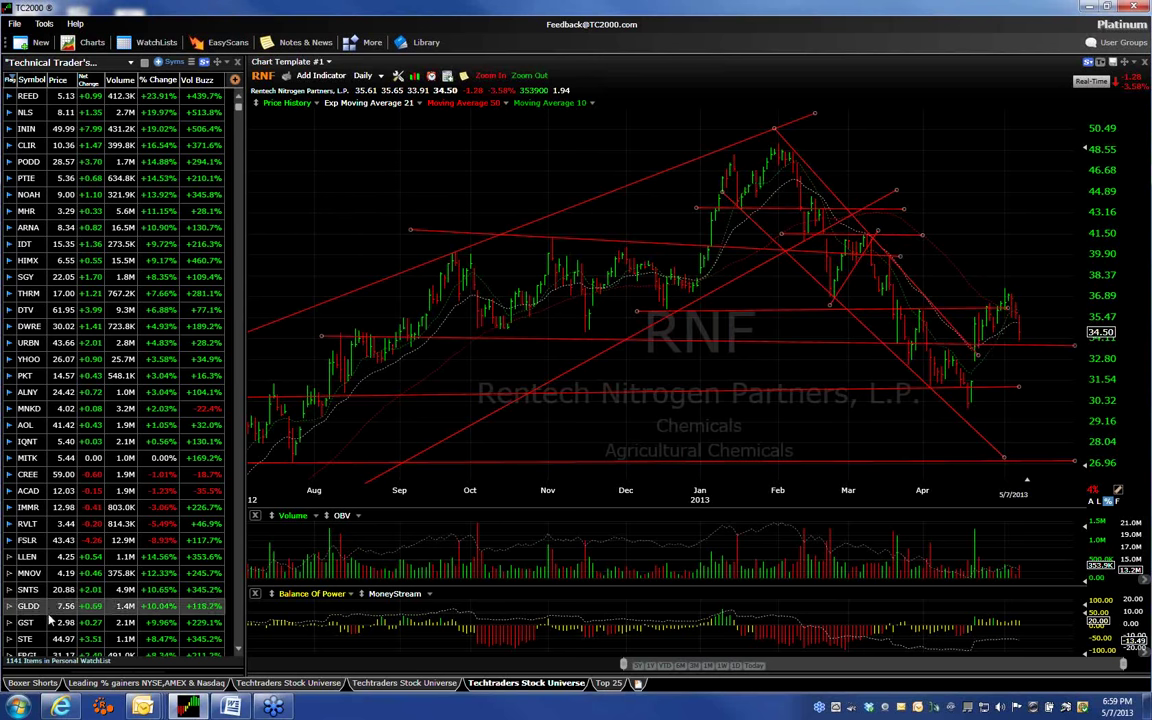
Open the Boxer Shorts watchlist and review the daily charts of VSI, WTW, VOLC, AAWW and CYBX.
left_click(35, 684)
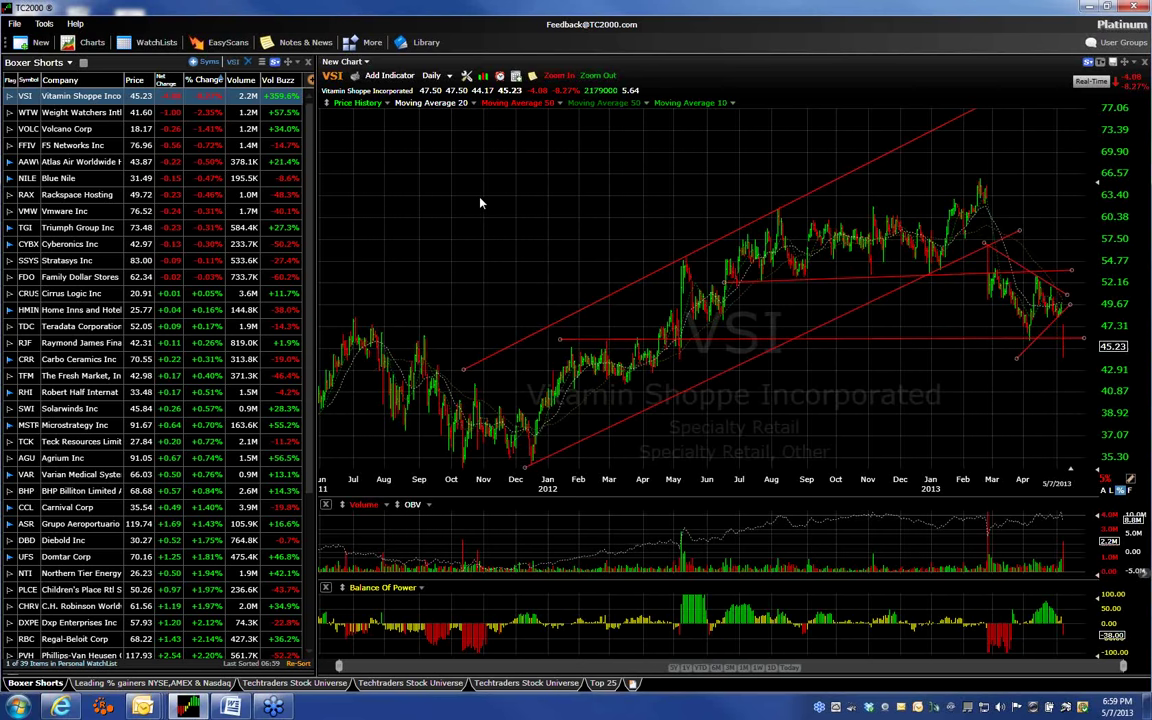
key("Down")
key("Down")
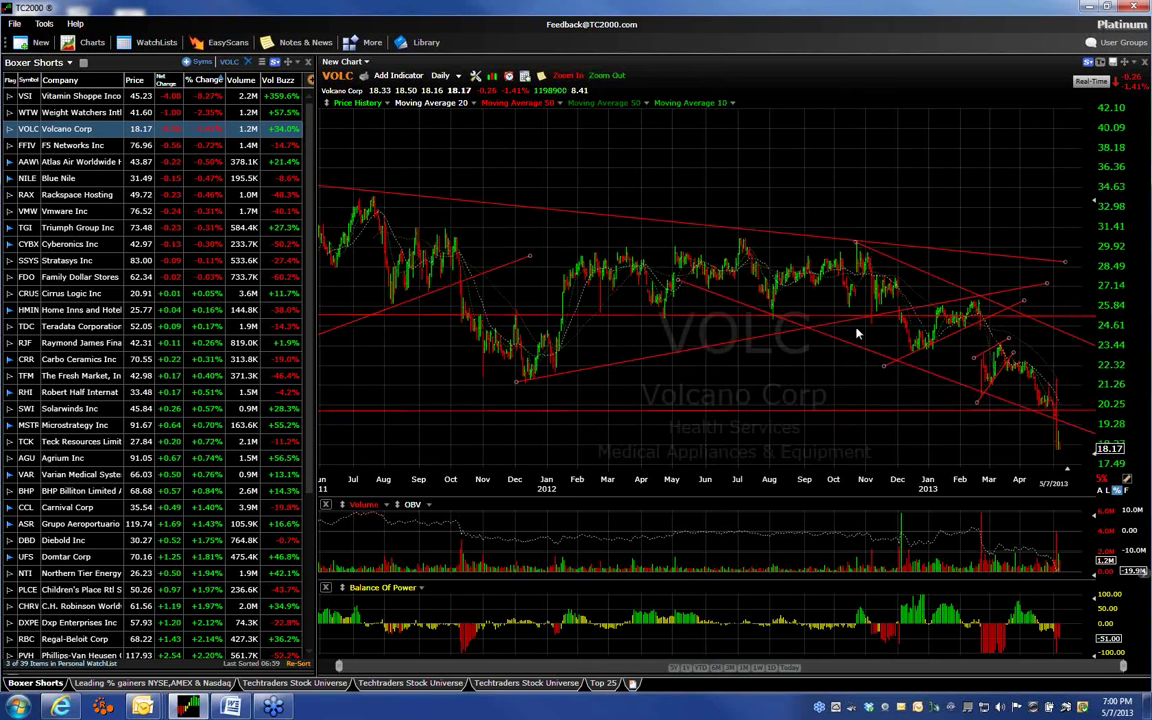
left_click(73, 164)
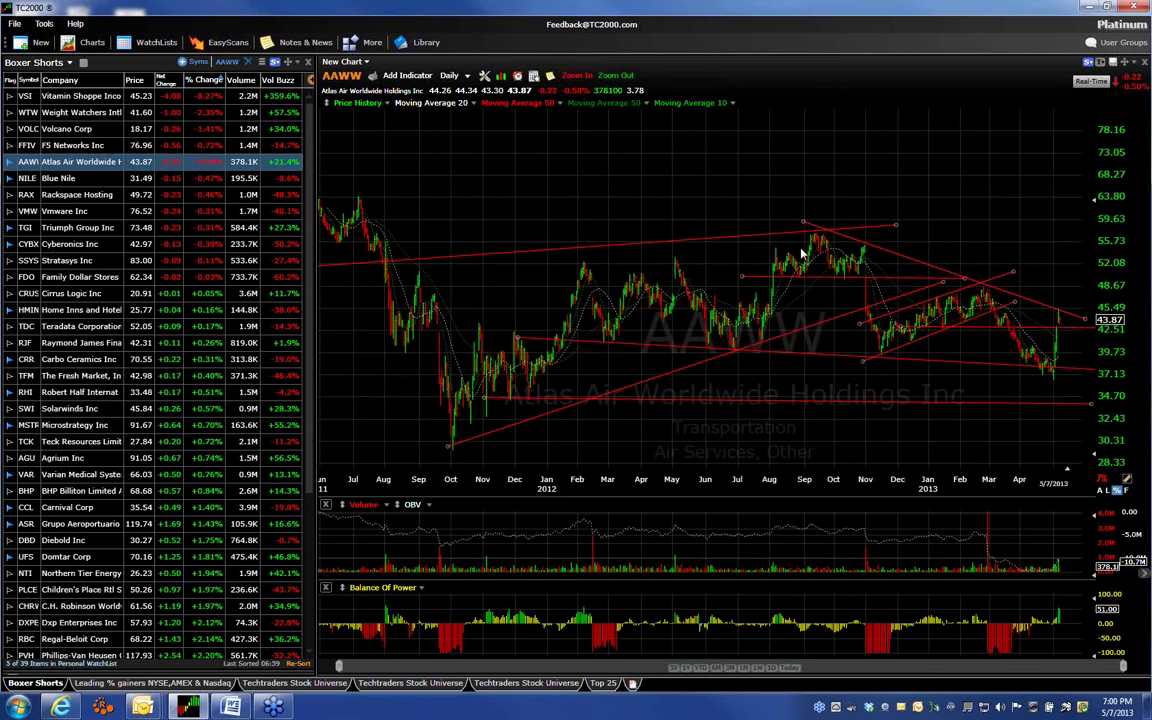
left_click(73, 245)
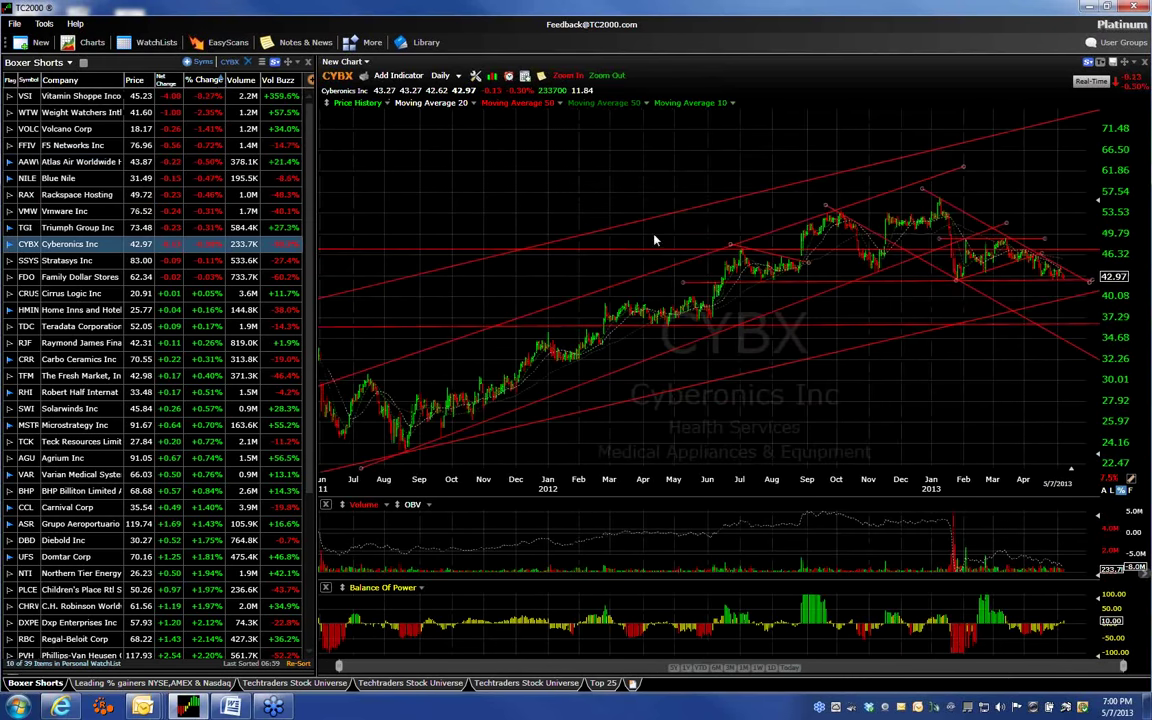